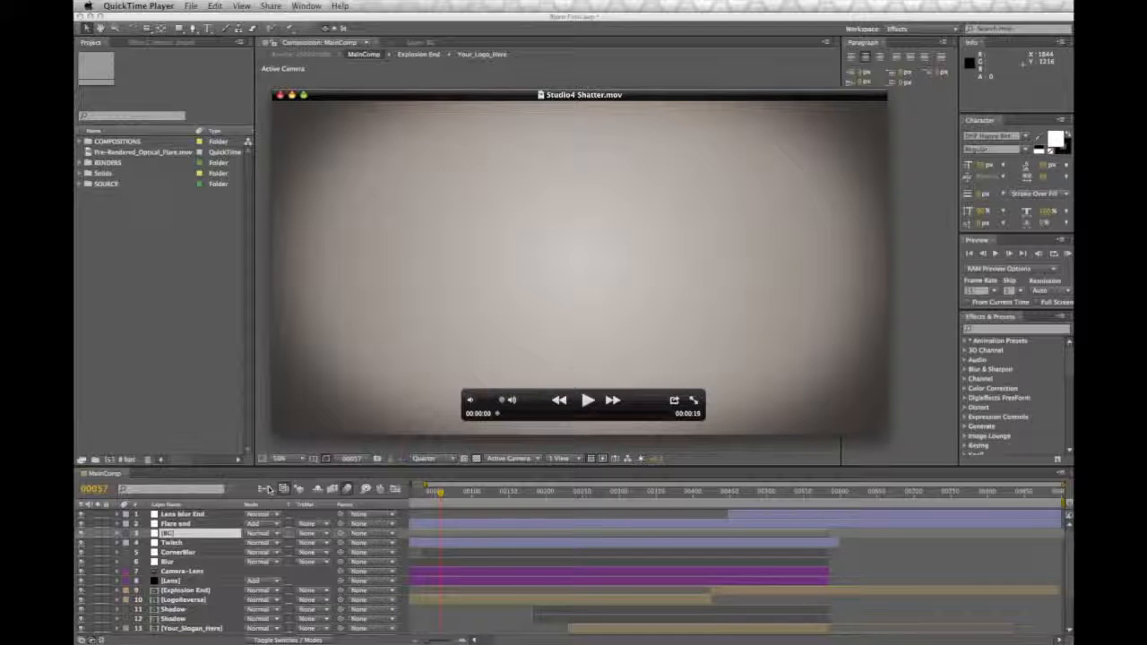
Step: Play and scrub through the Studio4 Shatter.mov reference movie, and close it to return to After Effects
left_click(587, 401)
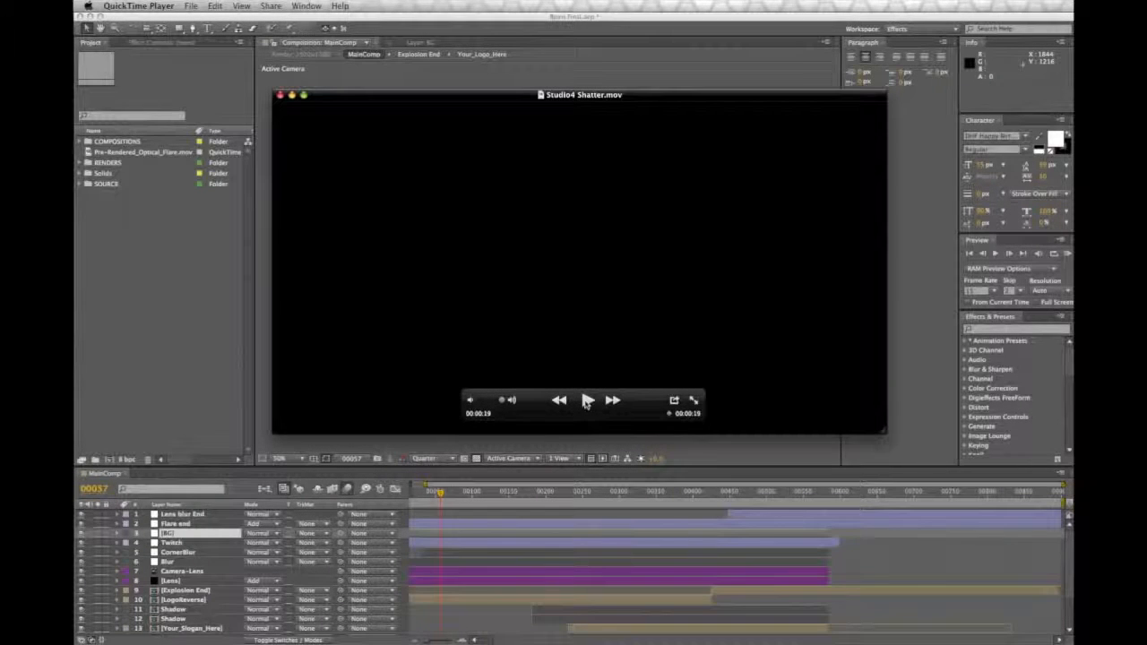
left_click(502, 415)
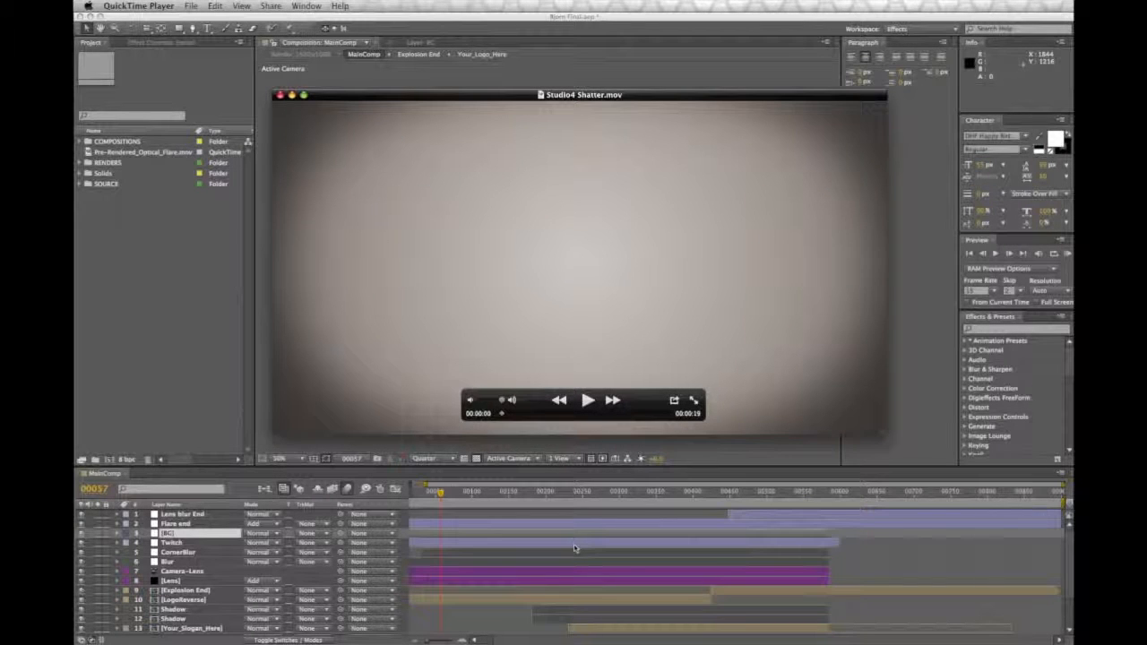
mouse_move(502, 415)
left_mouse_down()
mouse_move(656, 418)
mouse_move(503, 423)
left_mouse_up()
mouse_move(504, 415)
left_mouse_down()
mouse_move(658, 427)
mouse_move(635, 428)
mouse_move(636, 415)
mouse_move(657, 416)
mouse_move(496, 421)
mouse_move(663, 428)
mouse_move(630, 426)
left_mouse_up()
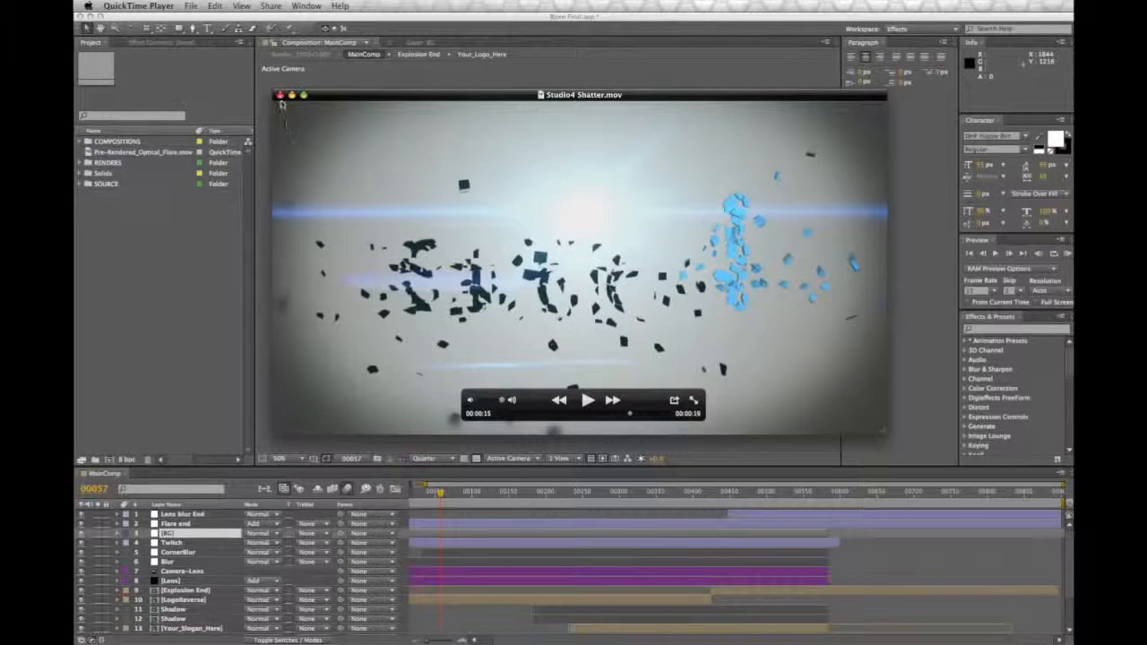
left_click(280, 94)
left_click(267, 330)
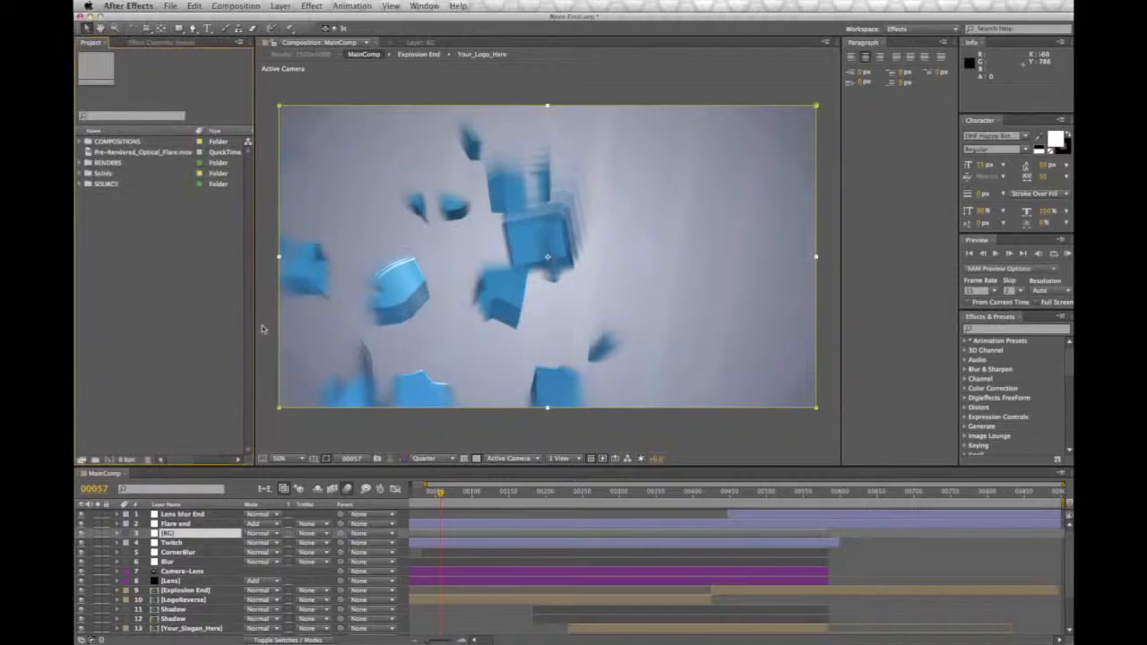
left_click(305, 430)
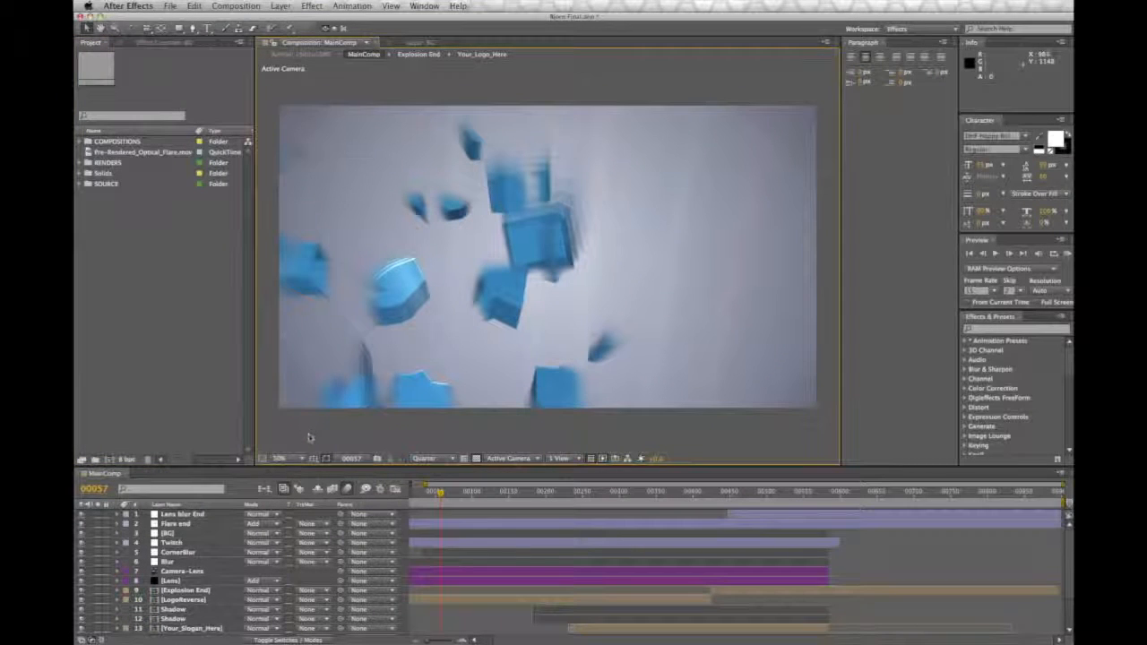
Step: Create a new composition named BG using the NTSC DV Widescreen preset
left_click(235, 6)
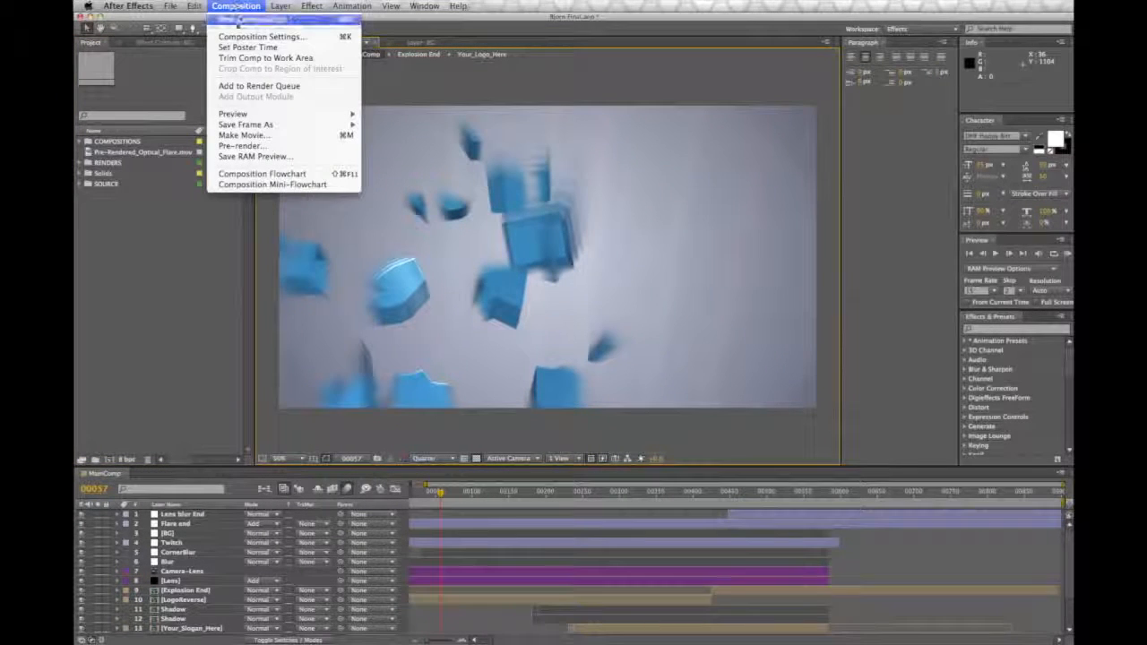
left_click(237, 19)
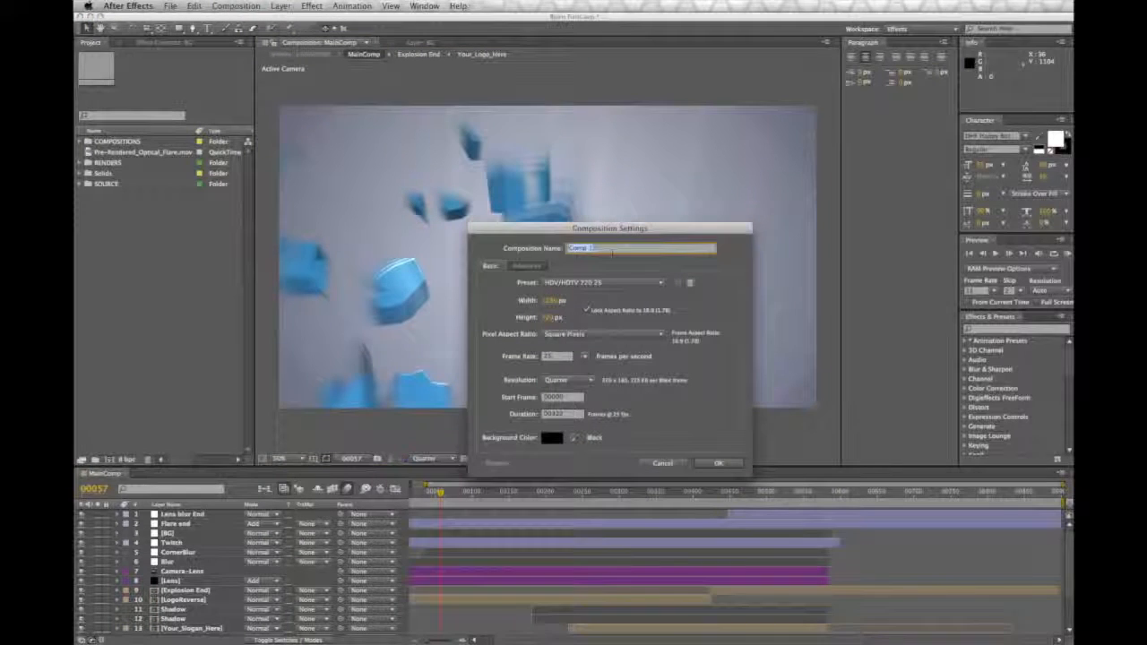
type("C")
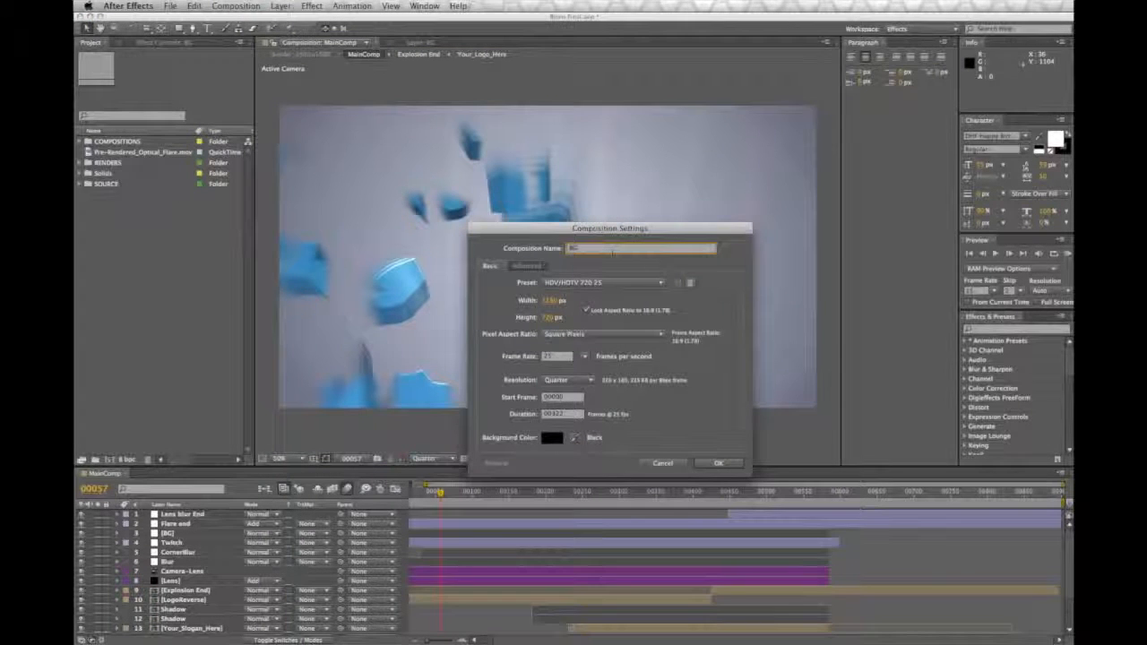
left_click(589, 282)
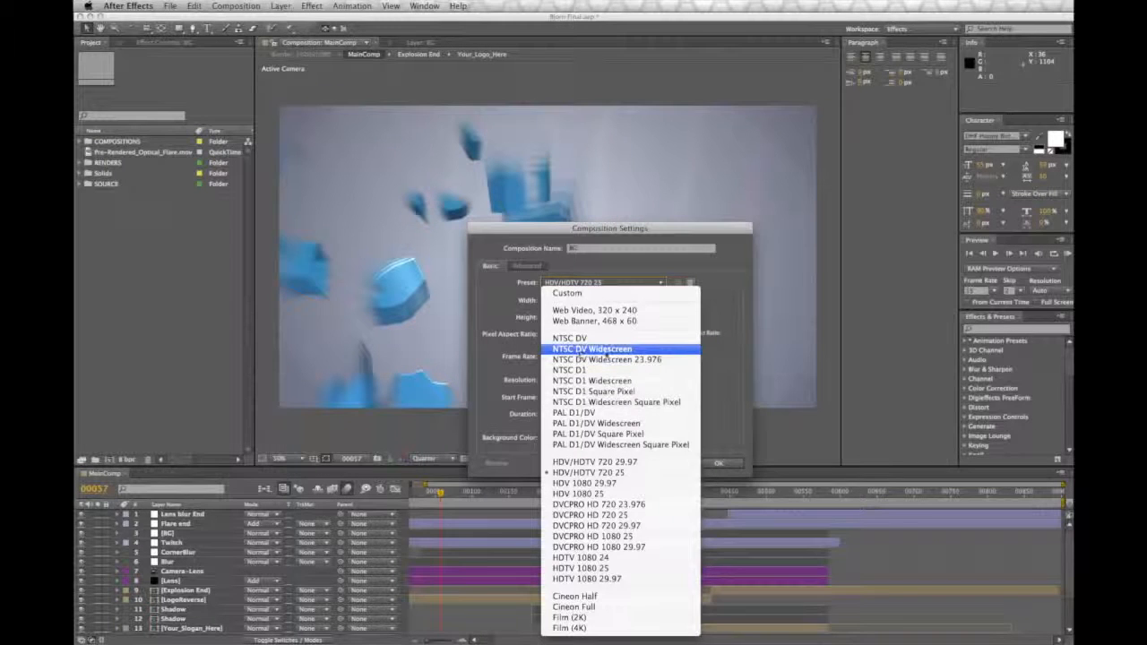
left_click(592, 348)
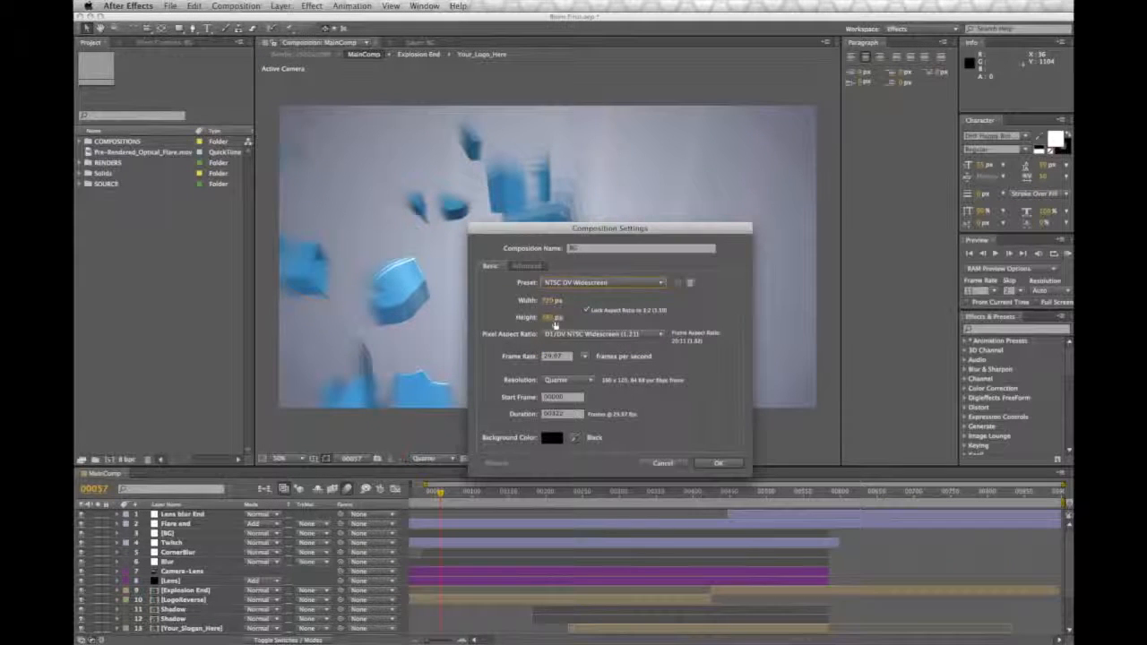
left_click(717, 463)
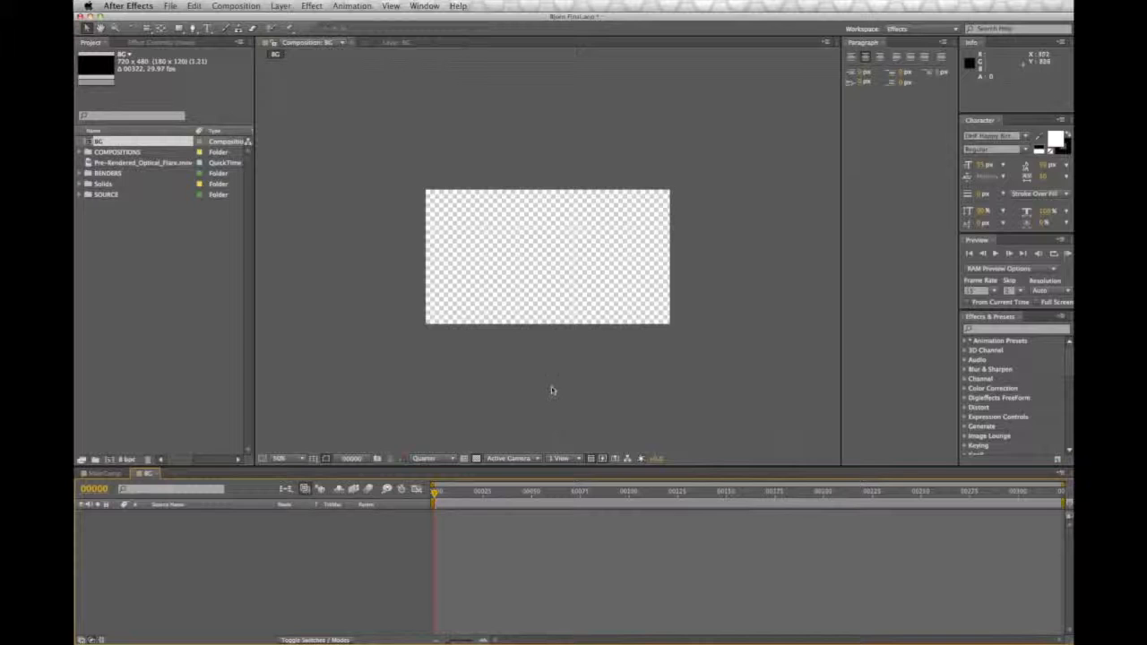
Step: Add a comp-sized light gray solid named BG to the BG composition
scroll(552, 389, "up", 1)
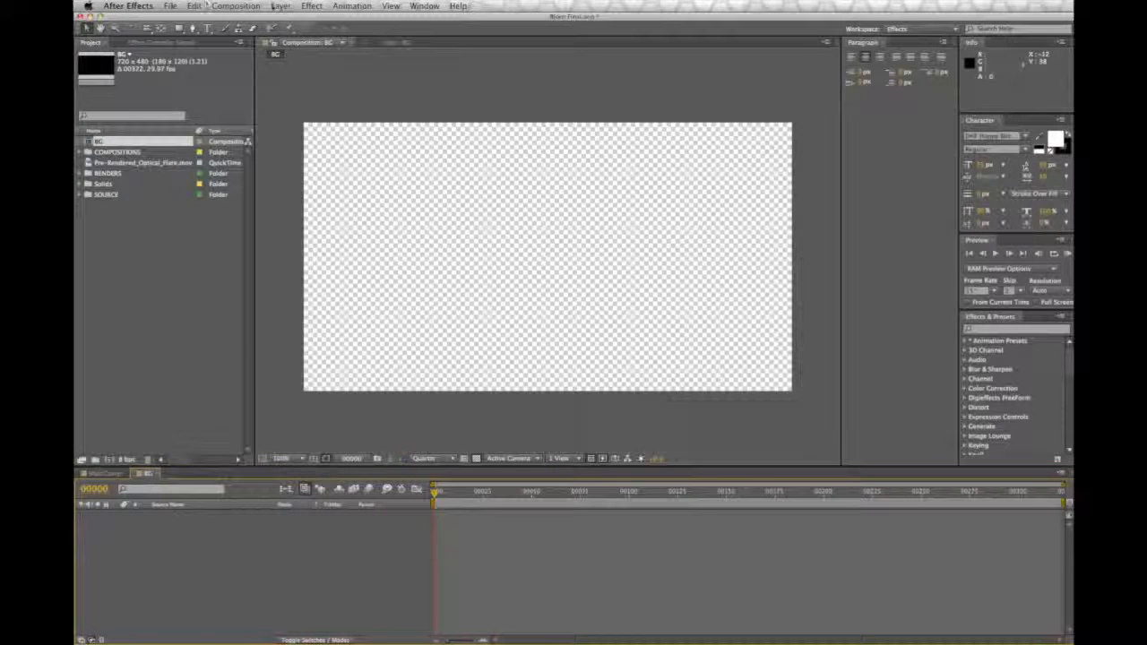
left_click(281, 7)
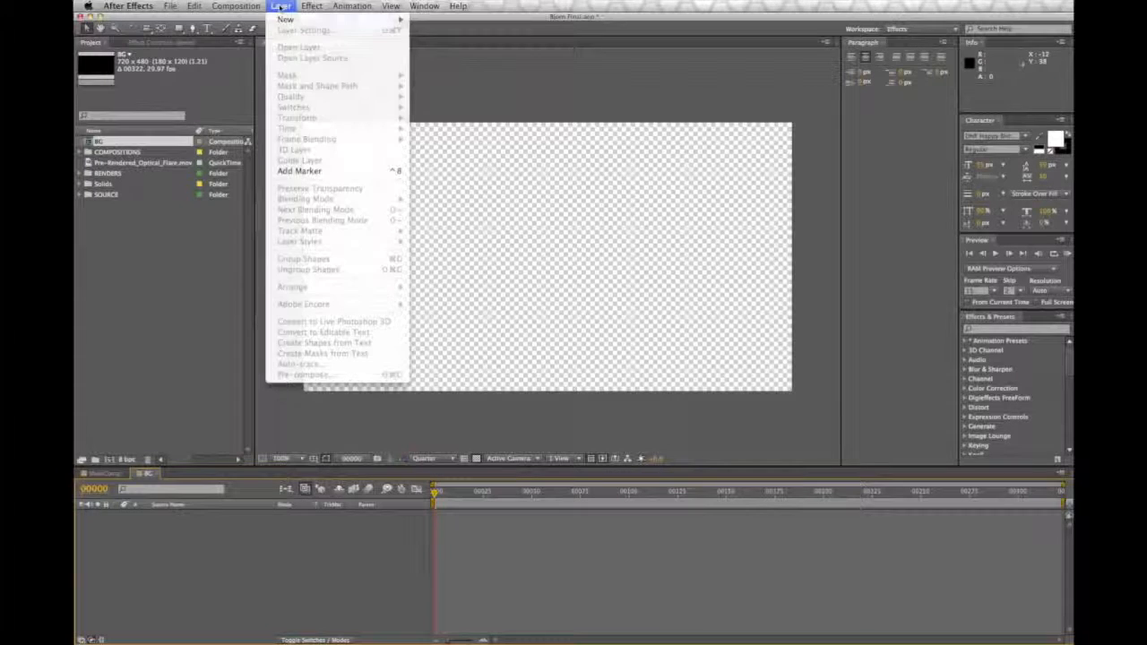
mouse_move(283, 20)
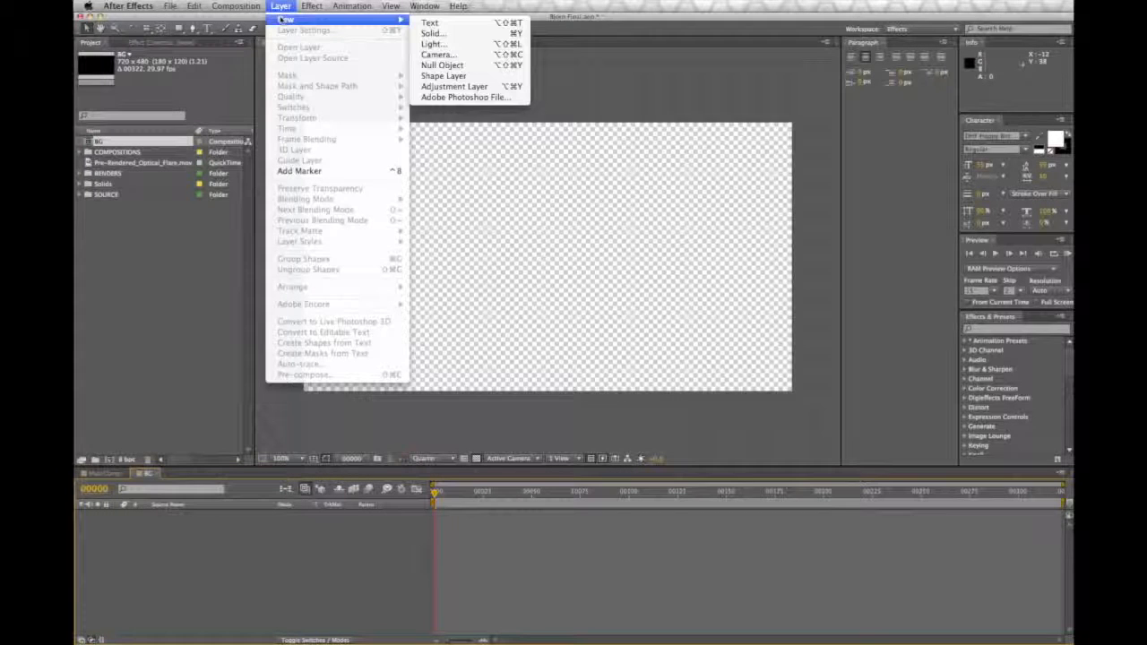
left_click(434, 33)
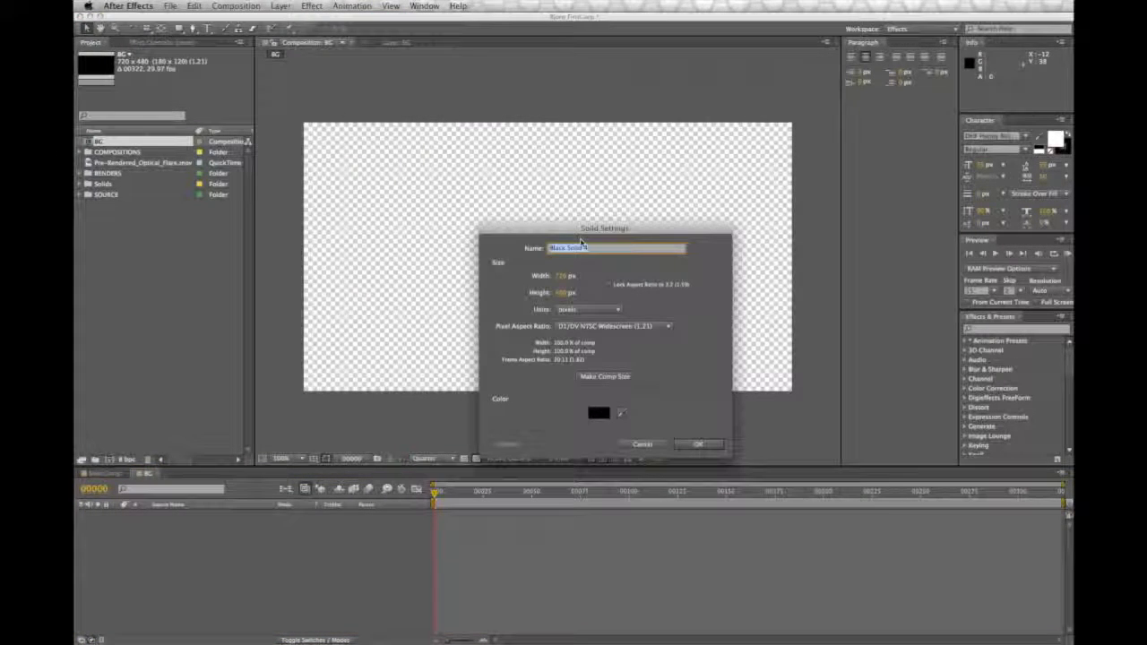
type("BG")
left_click(598, 413)
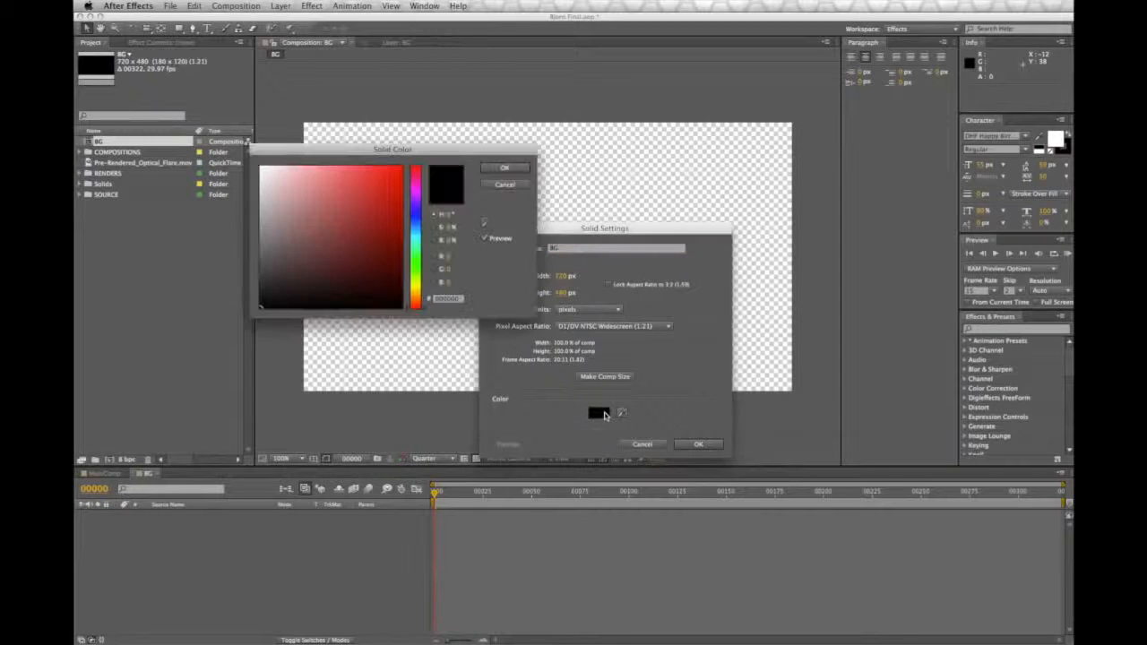
left_click_drag(261, 202, 261, 194)
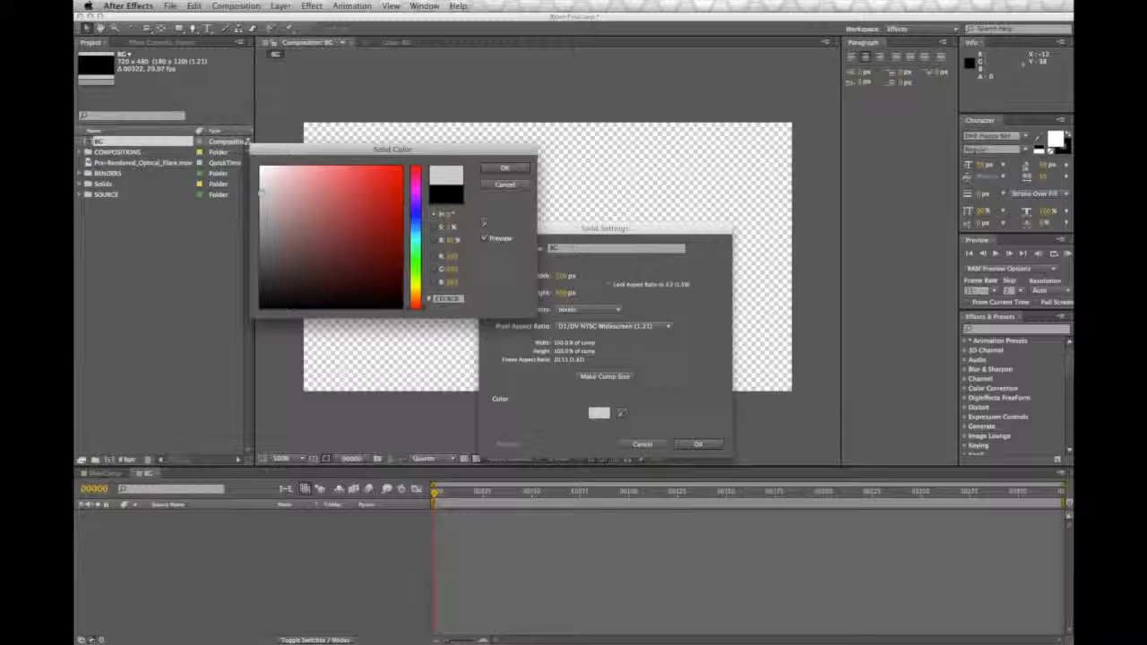
left_click(505, 168)
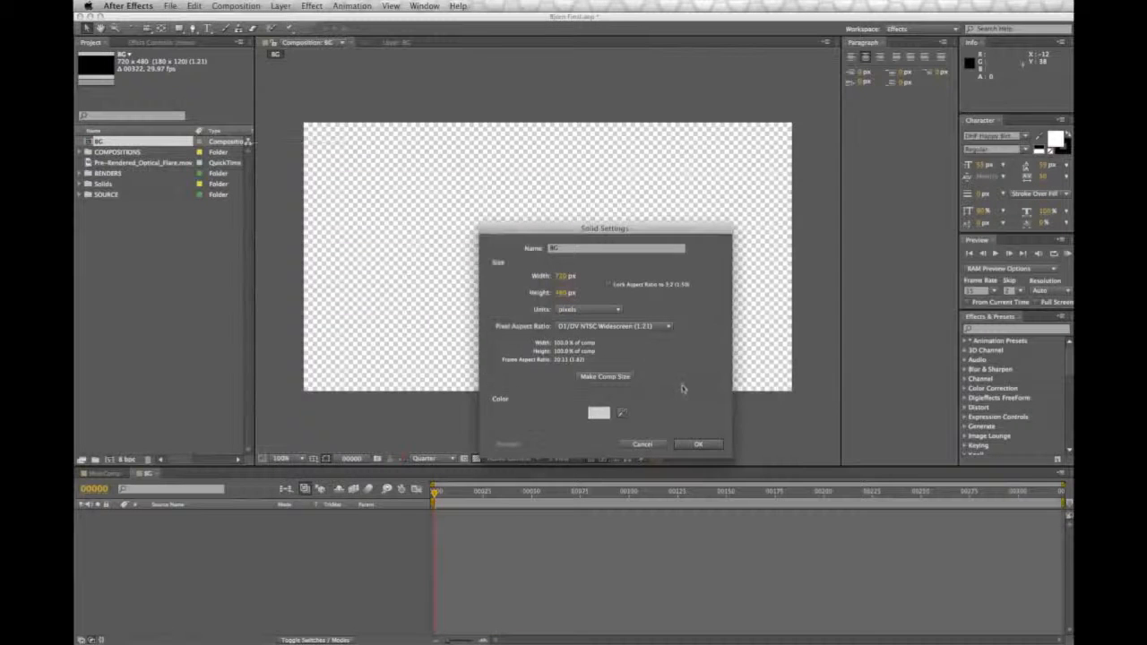
left_click(699, 444)
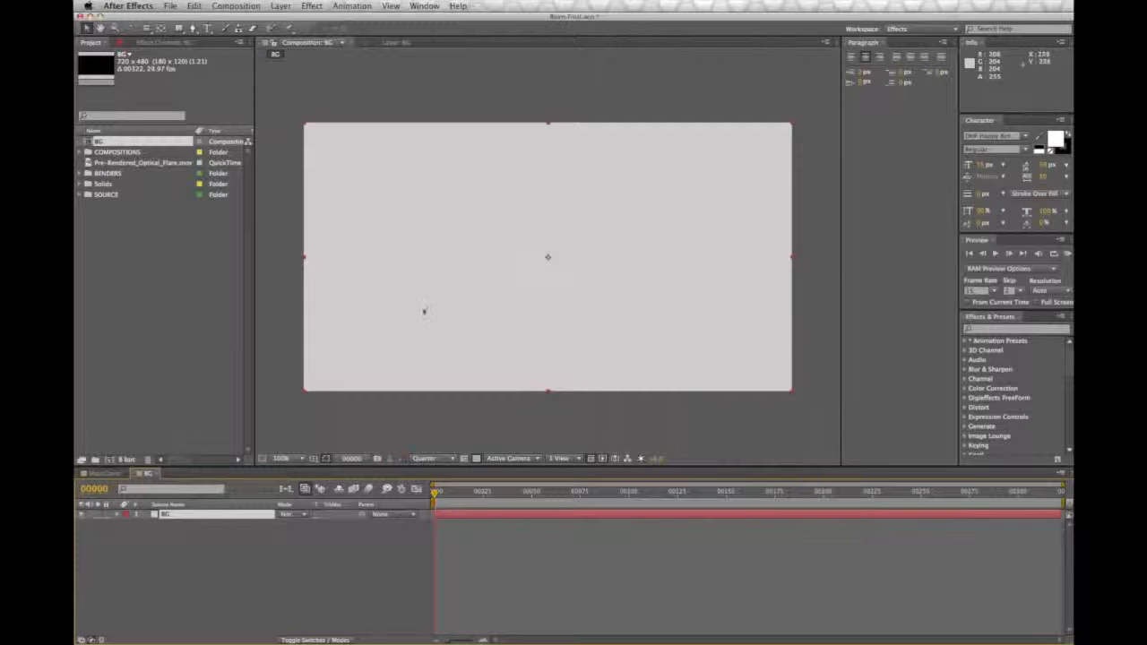
Step: Change the BG solid's color to a neutral light gray with 80% brightness, and deselect the layer
left_click(280, 6)
left_click(288, 31)
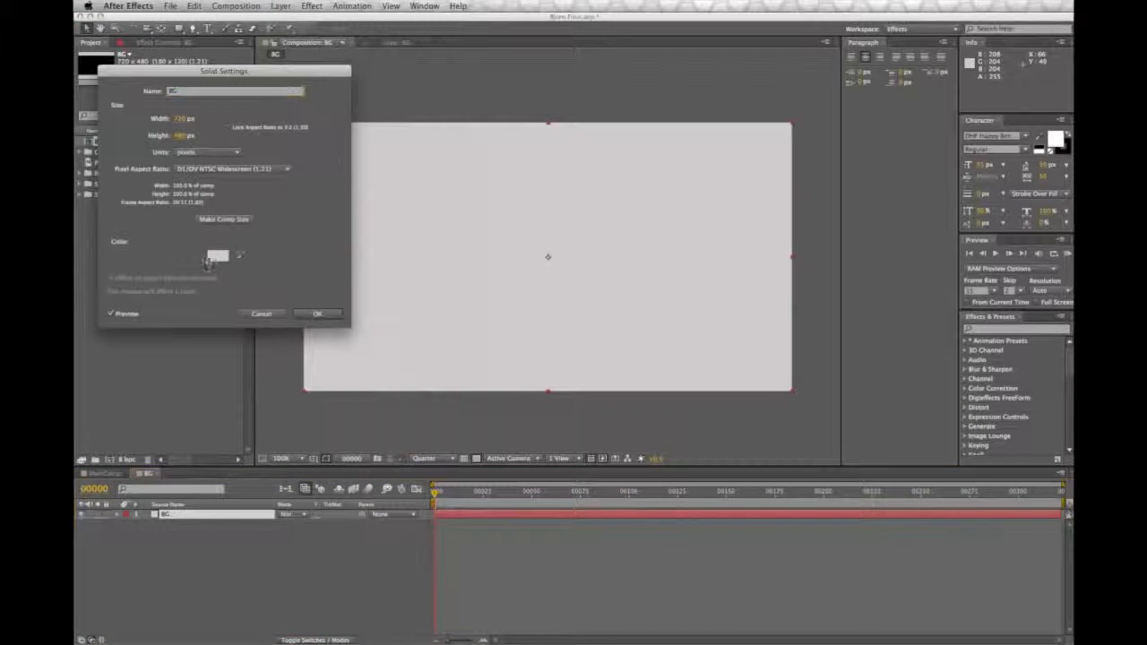
left_click(217, 255)
left_click(259, 188)
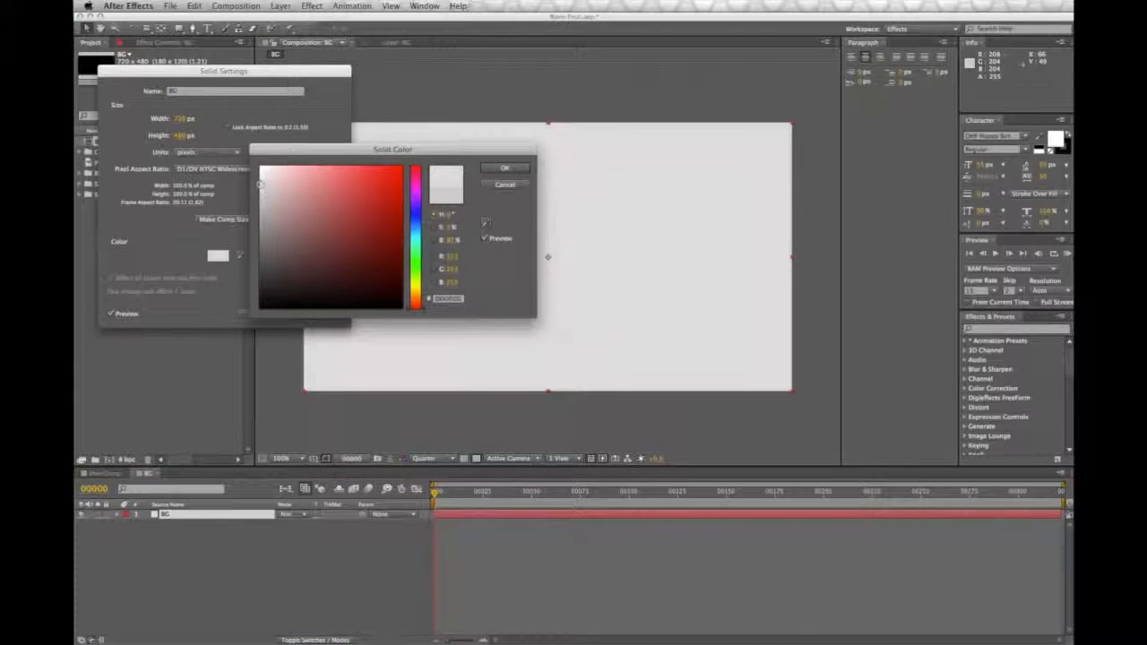
left_click(260, 193)
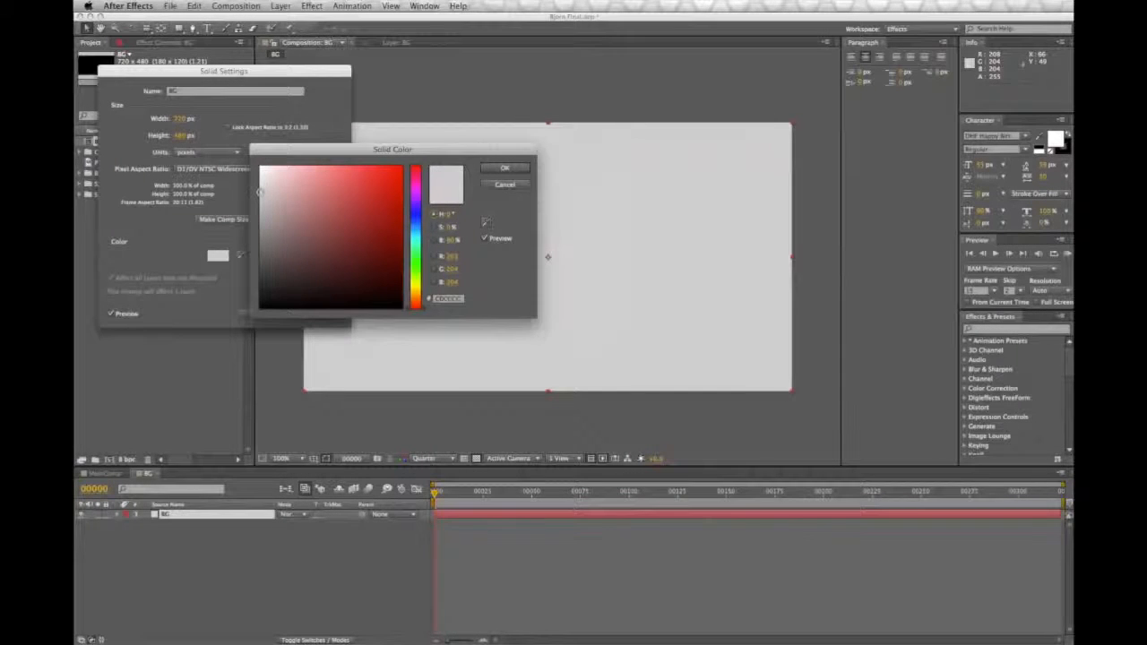
left_click(505, 167)
left_click(331, 312)
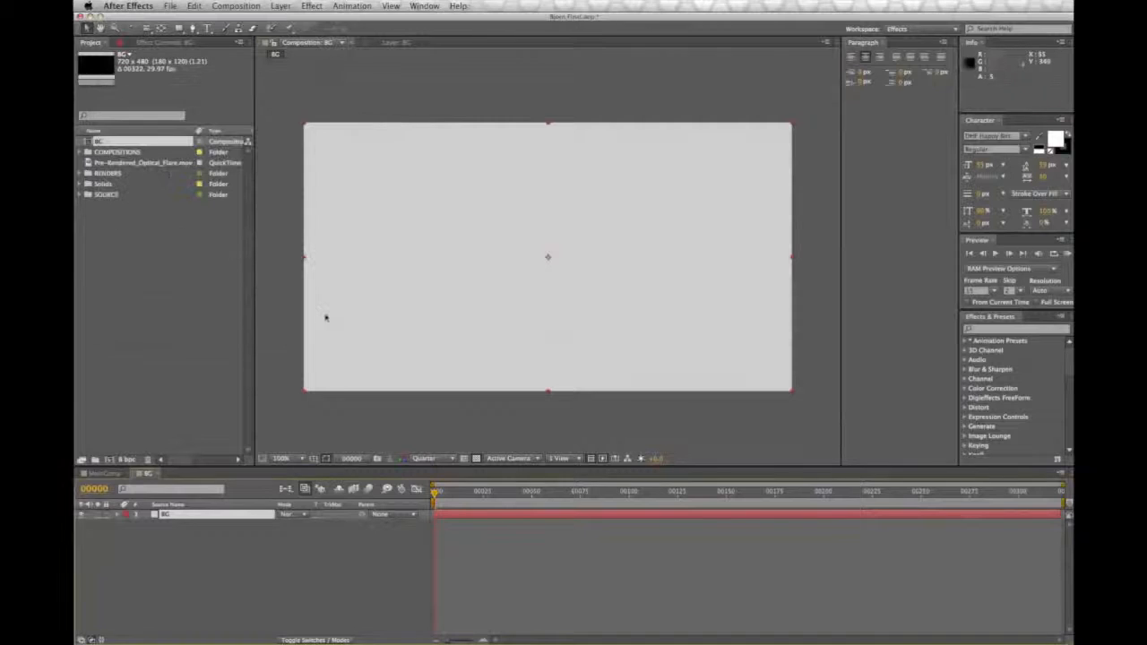
left_click(278, 620)
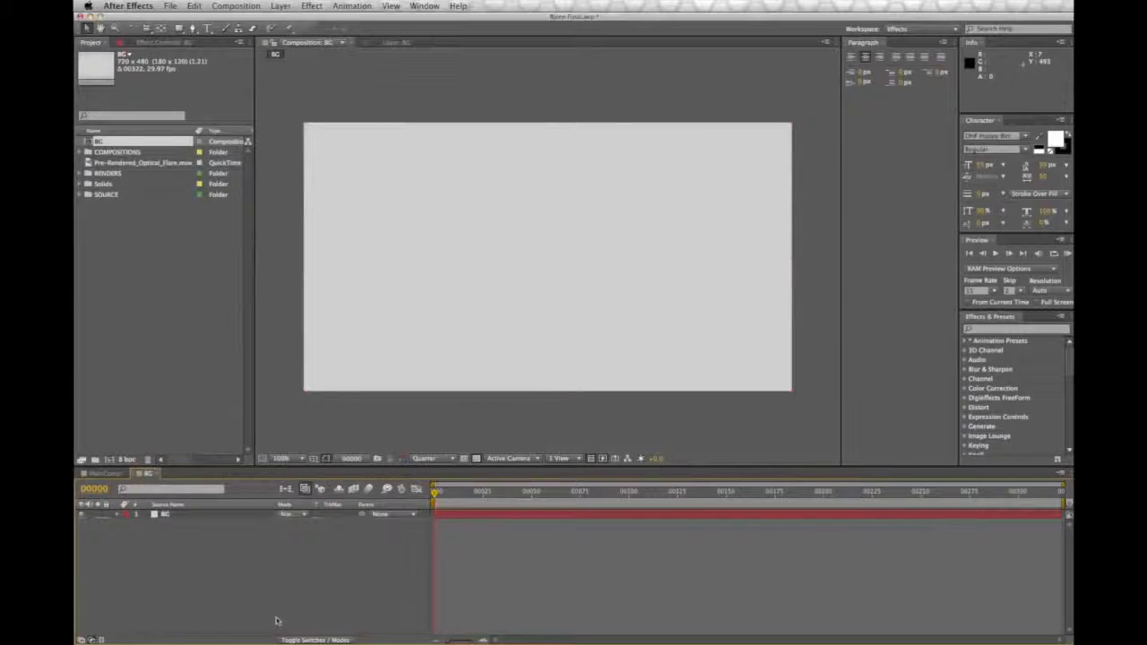
Step: Add a comp-sized black solid named V above the BG solid
left_click(229, 5)
mouse_move(317, 19)
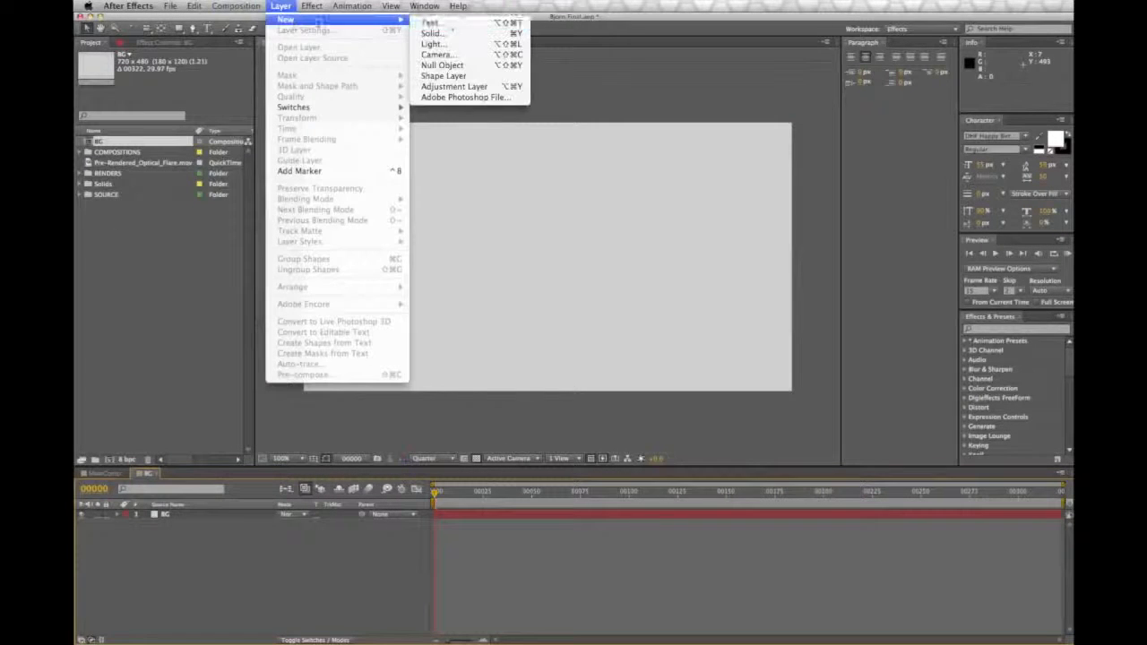
left_click(479, 34)
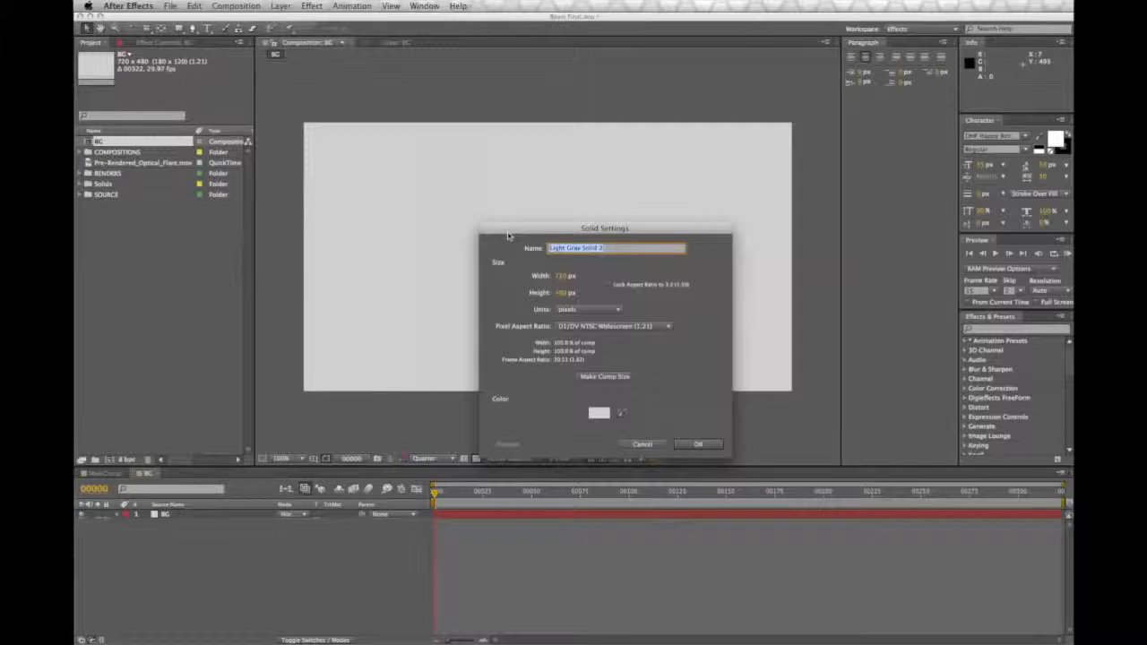
type("B")
left_click(597, 412)
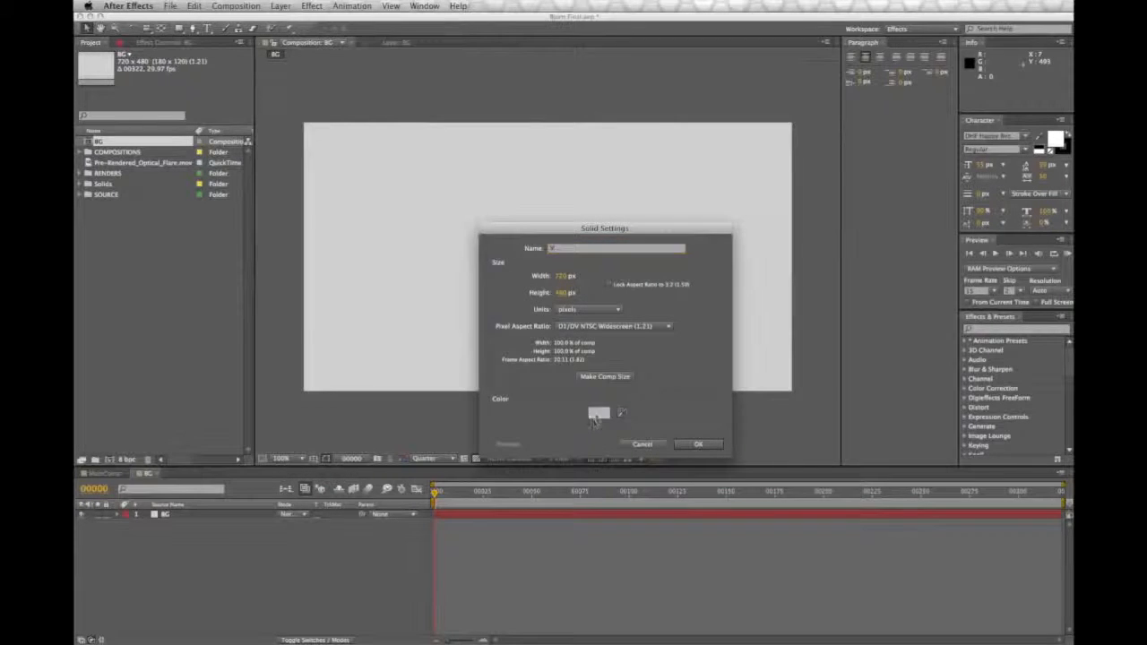
left_click(325, 212)
left_click_drag(325, 213, 446, 343)
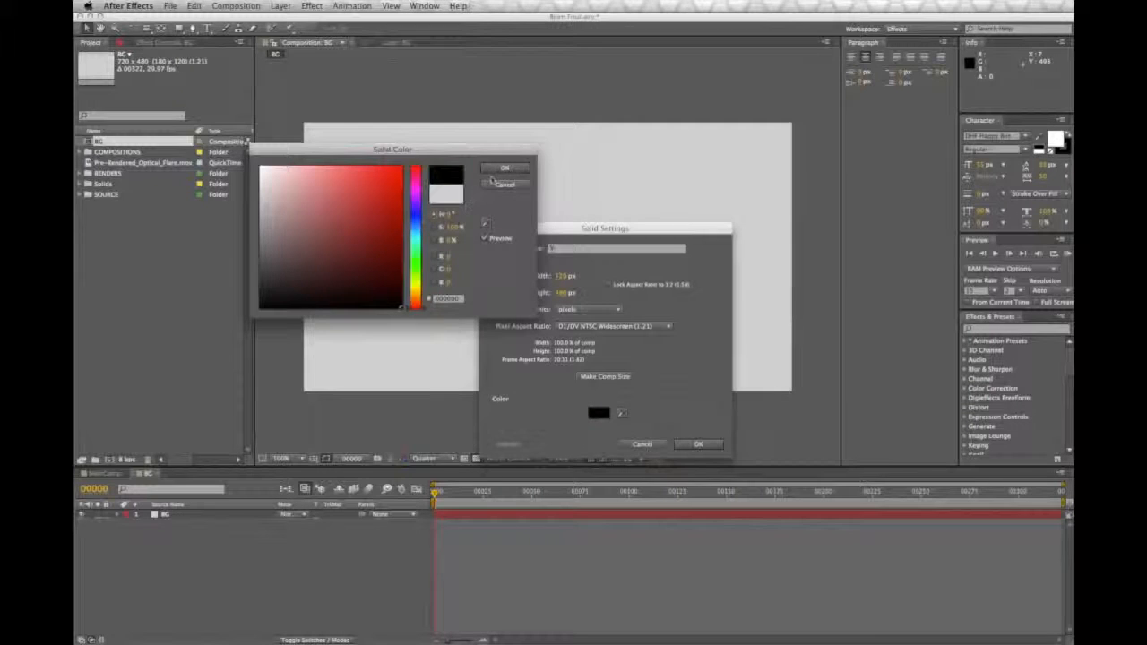
left_click(503, 170)
left_click(698, 445)
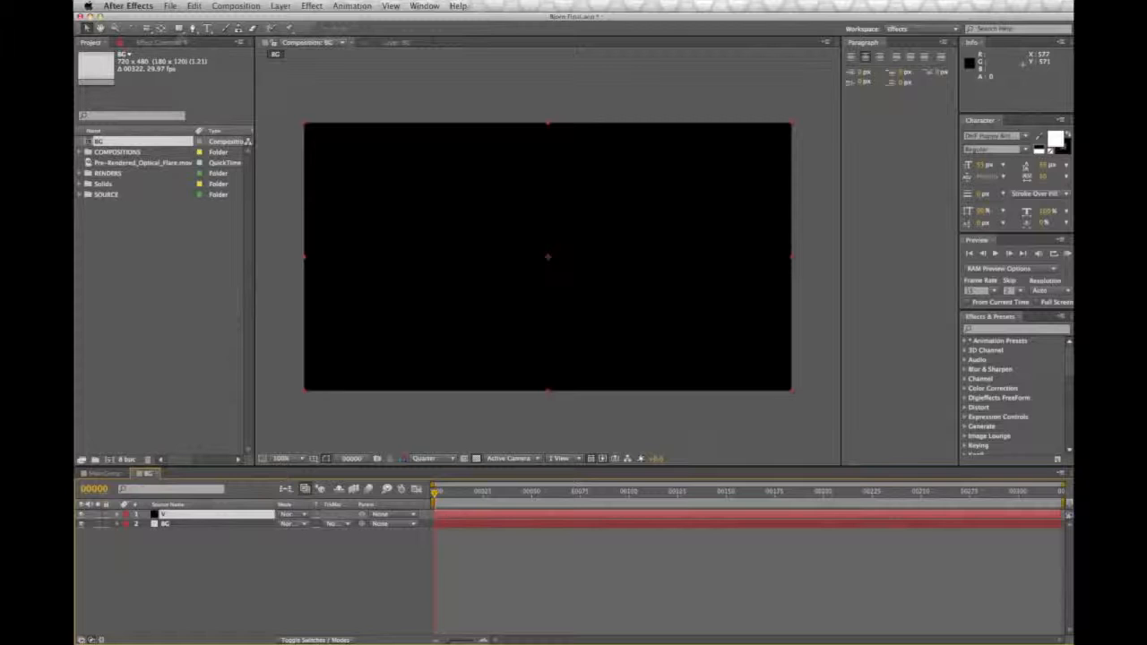
Step: Add an elliptical mask that fills the full size of the V solid, using the Ellipse Tool
left_click(179, 30)
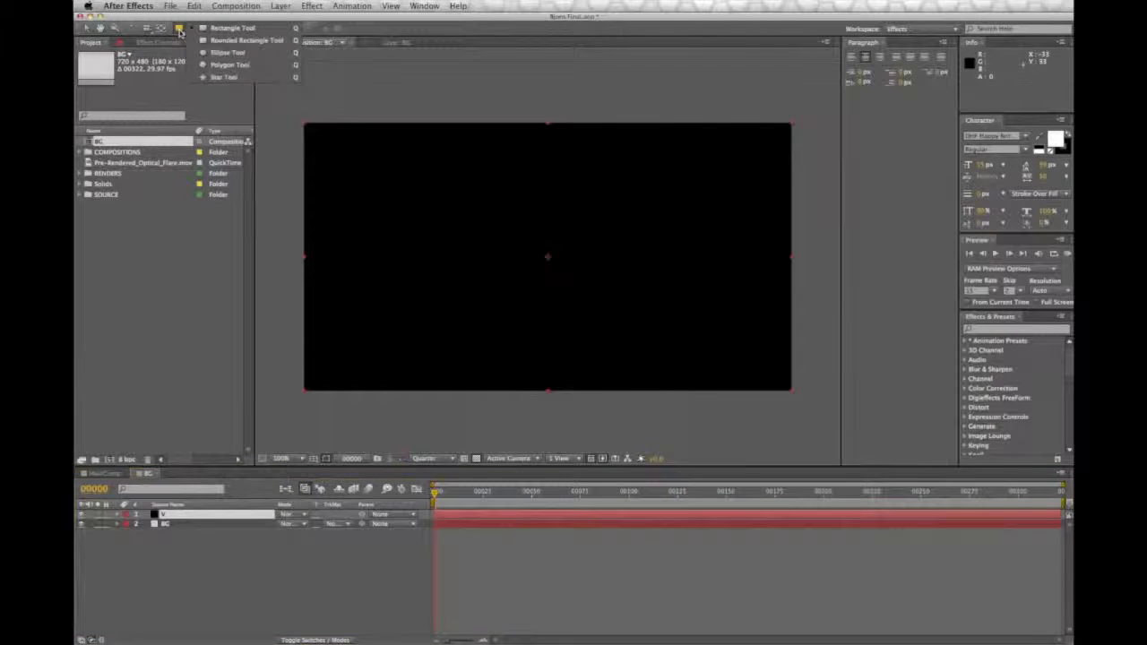
left_click(240, 55)
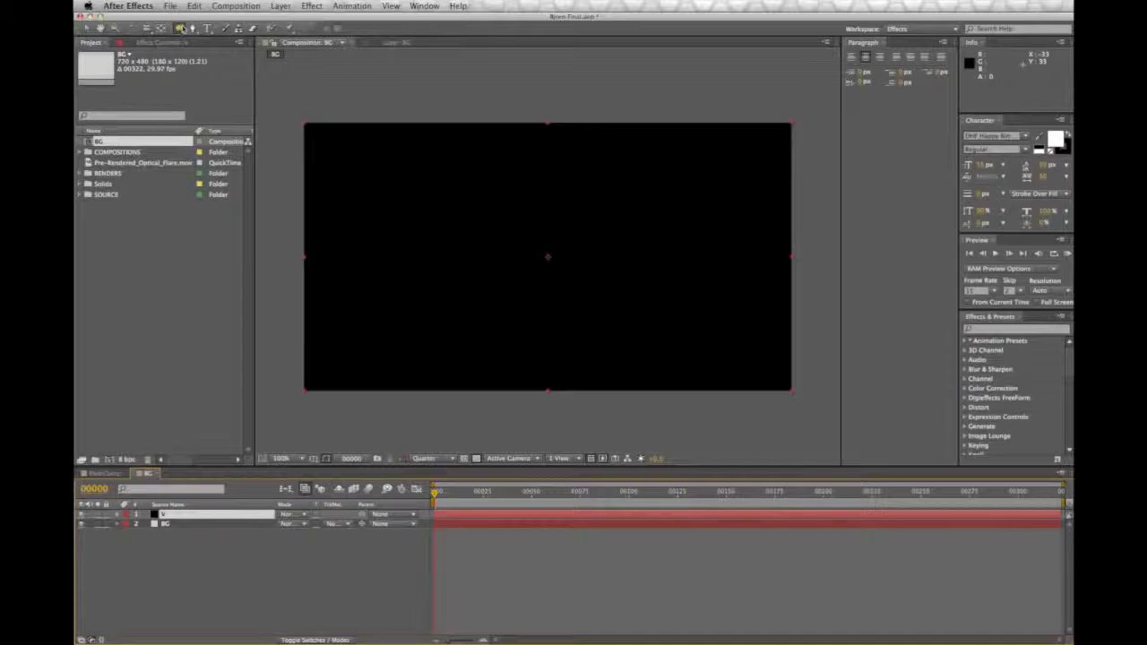
double_click(180, 29)
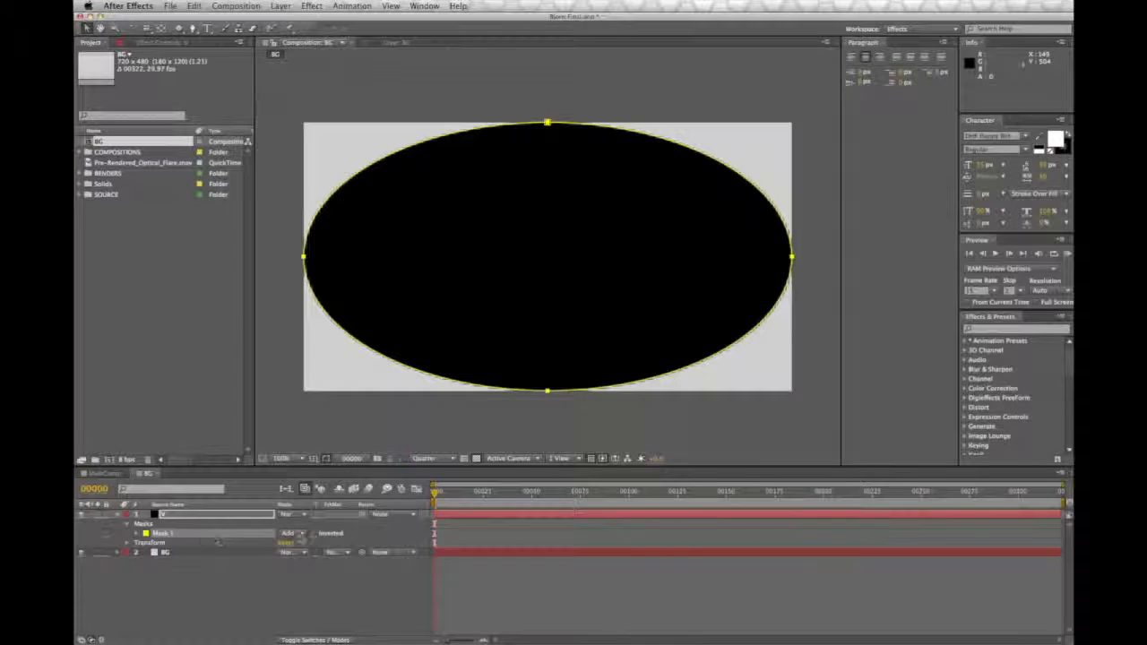
Step: Set the V solid's elliptical mask mode to Subtract and expand the mask's properties
left_click(292, 533)
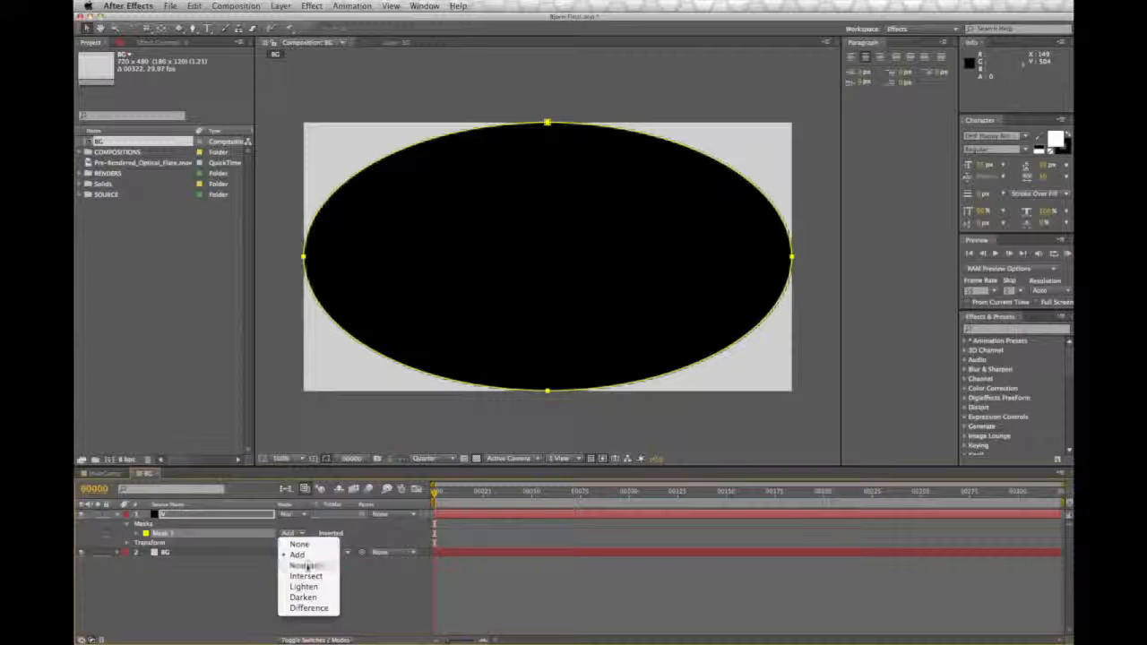
left_click(304, 565)
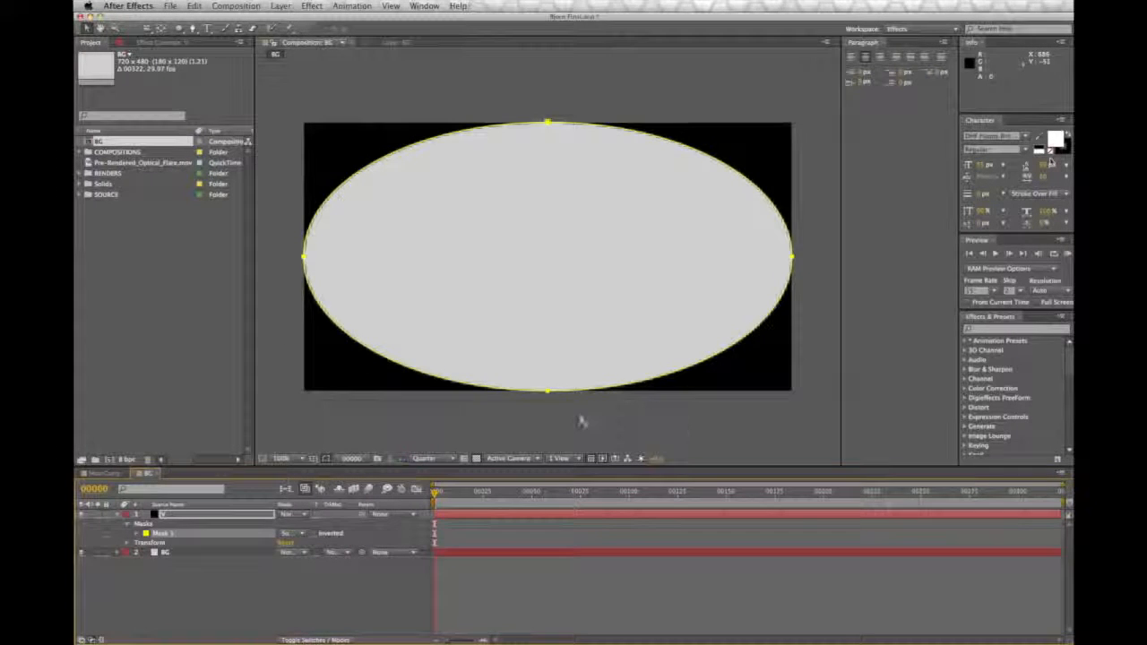
left_click(137, 533)
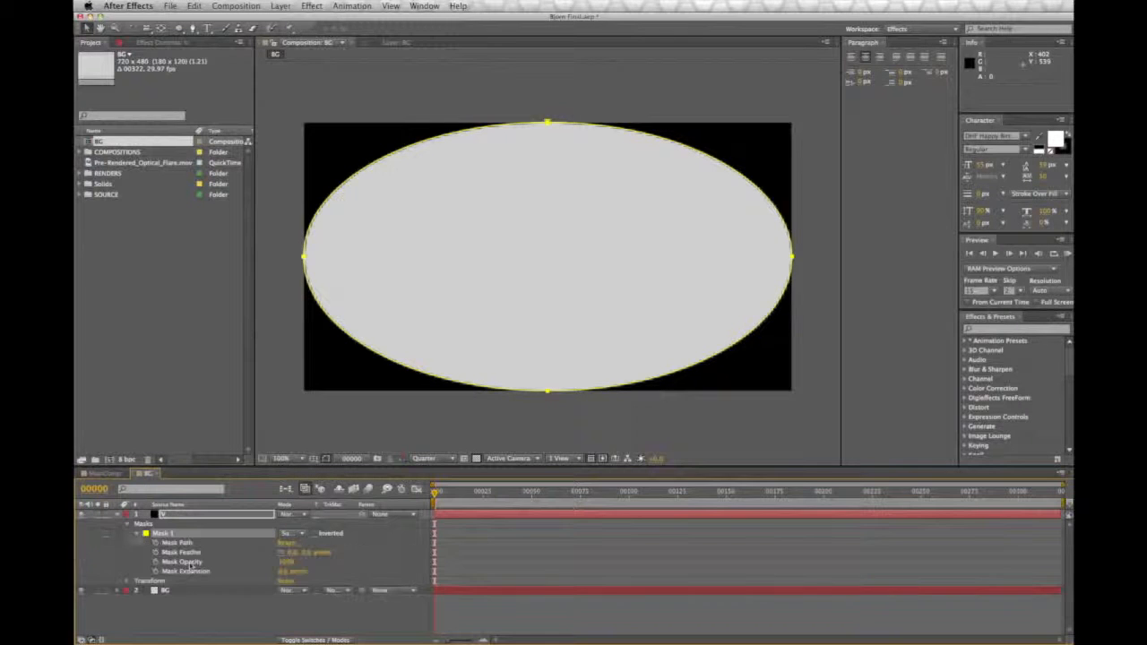
Step: Feather the V solid's elliptical mask heavily and reduce its mask opacity for a soft vignette, and collapse the layer
left_click_drag(289, 552, 370, 553)
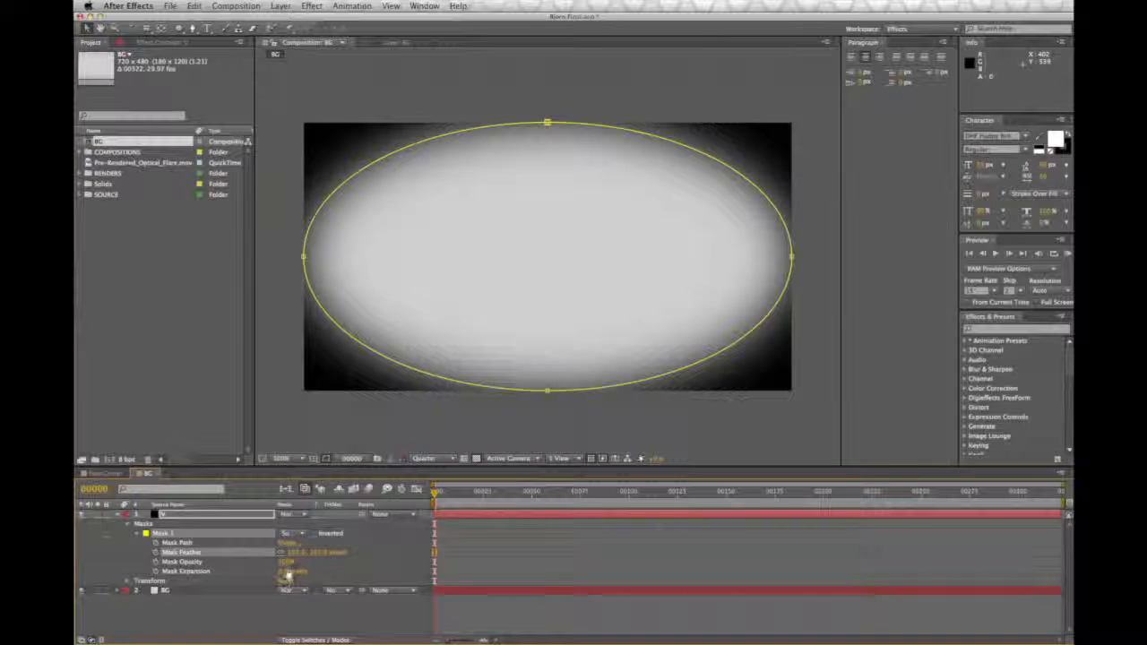
mouse_move(290, 563)
left_mouse_down()
mouse_move(266, 567)
mouse_move(297, 555)
mouse_move(282, 564)
left_mouse_up()
left_click_drag(284, 564, 376, 553)
left_click_drag(289, 564, 288, 570)
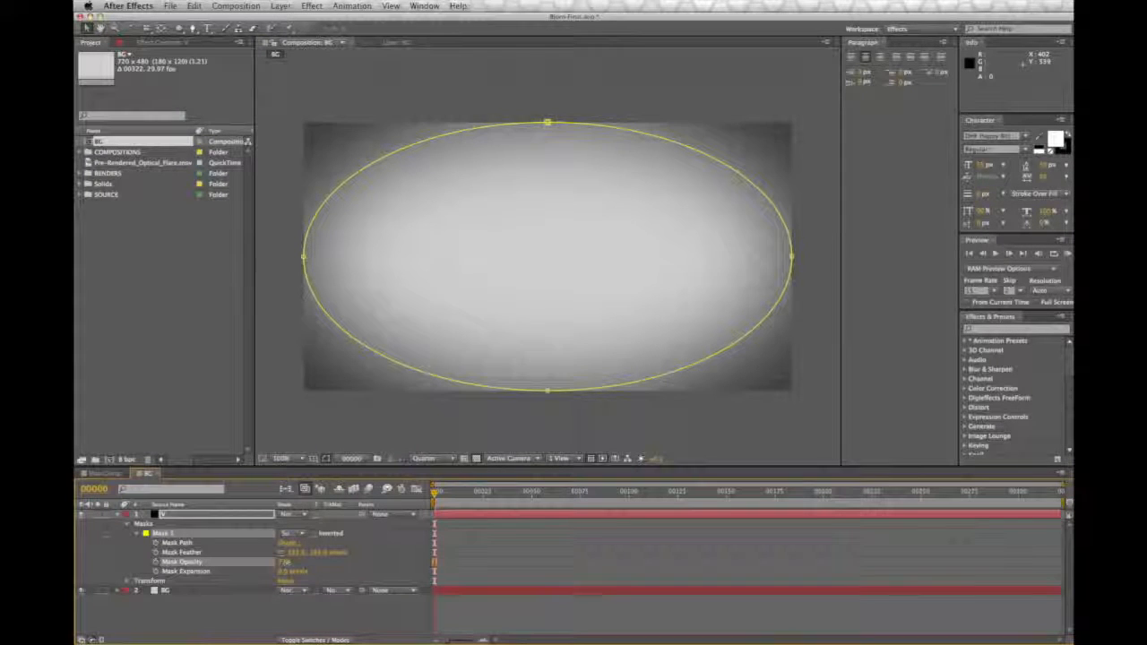
left_click(352, 438)
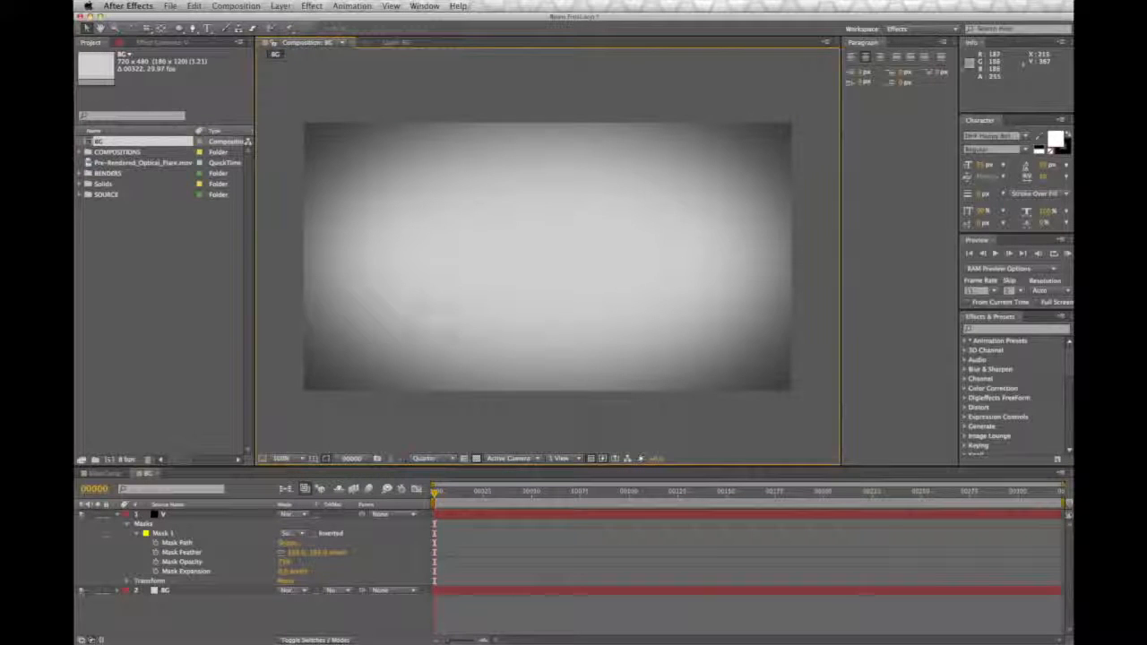
left_click(116, 517)
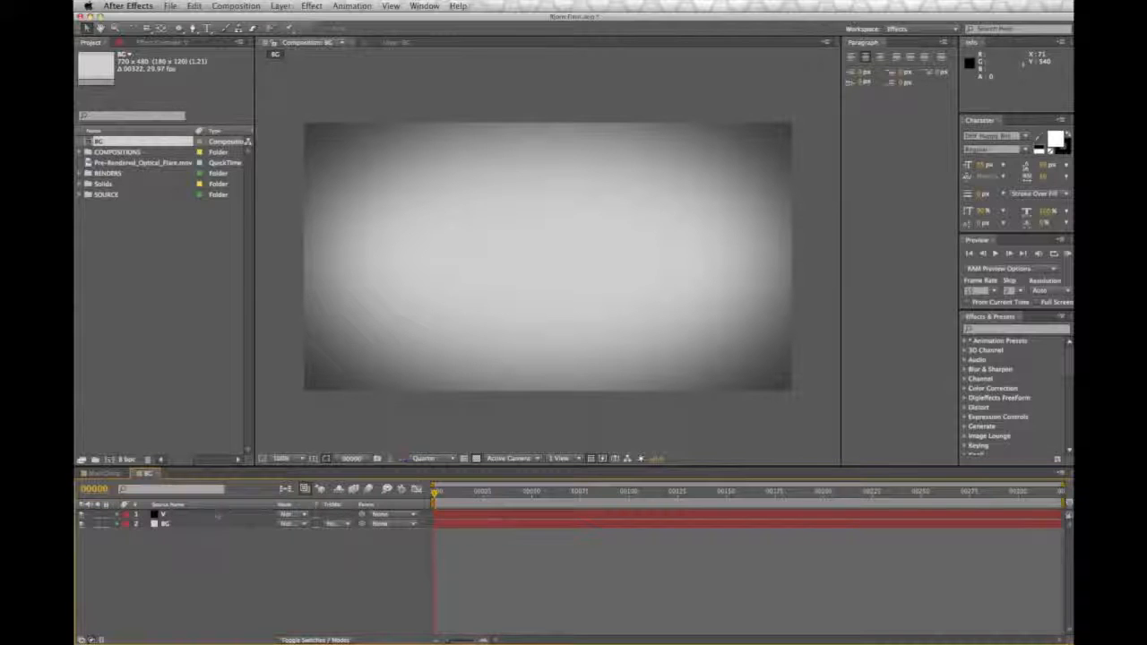
Step: Create a new composition named LOGO with the NTSC DV Widescreen preset
left_click(238, 6)
left_click(240, 20)
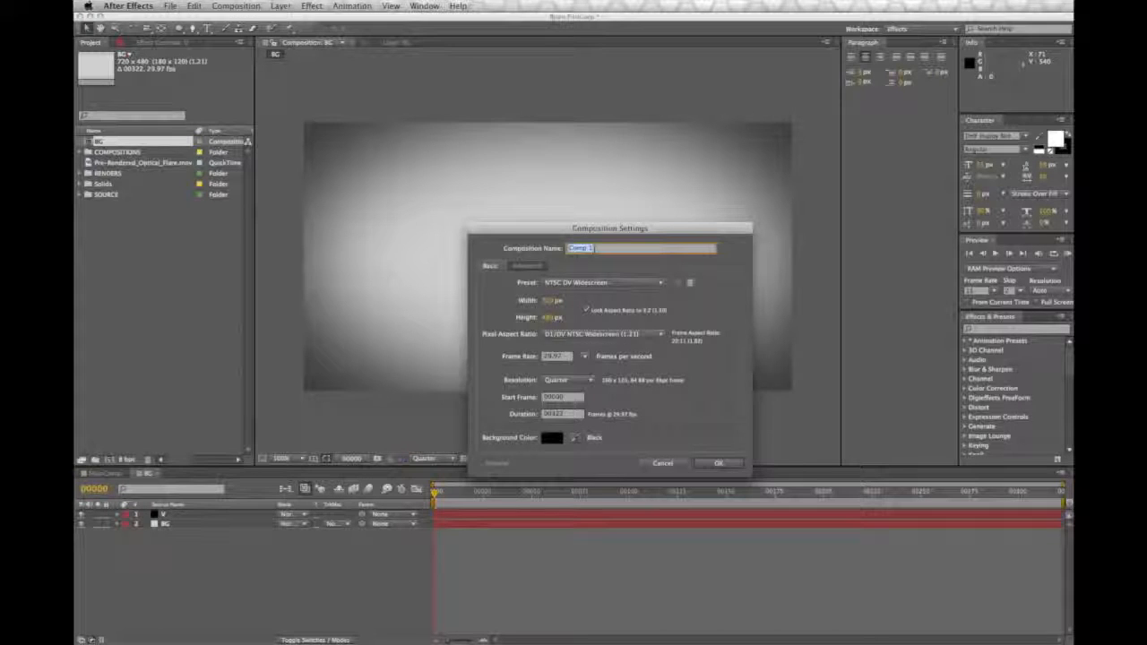
type("LOGO")
key("Return")
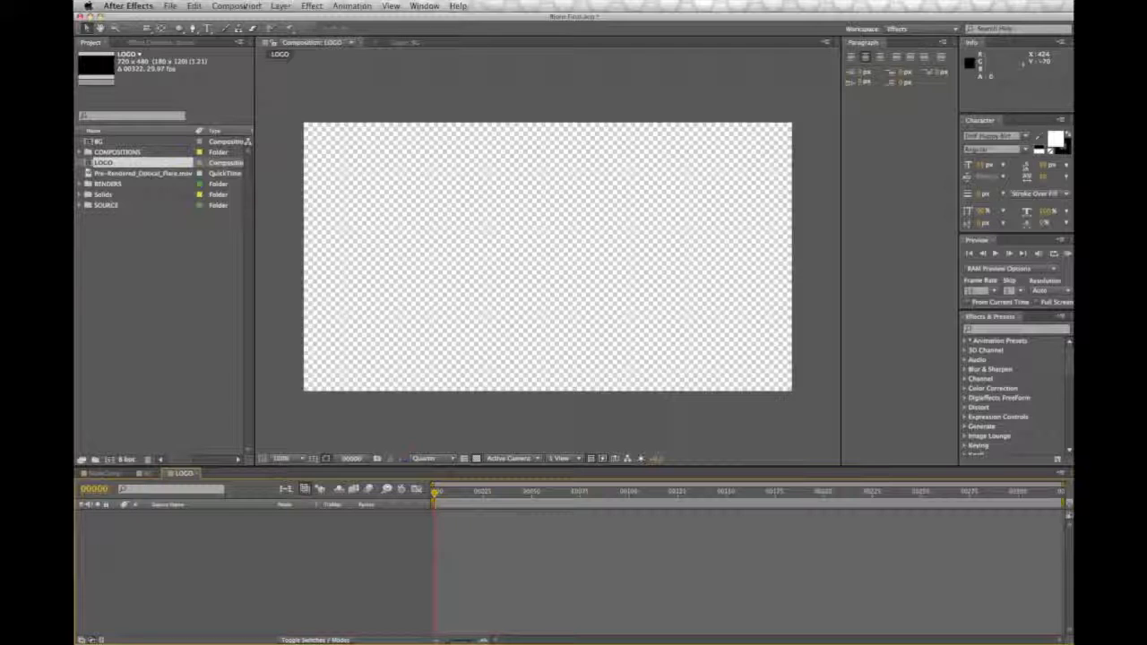
Step: Add the text STUDIO 4 in black to the LOGO comp and set the preview resolution to Half
left_click(207, 29)
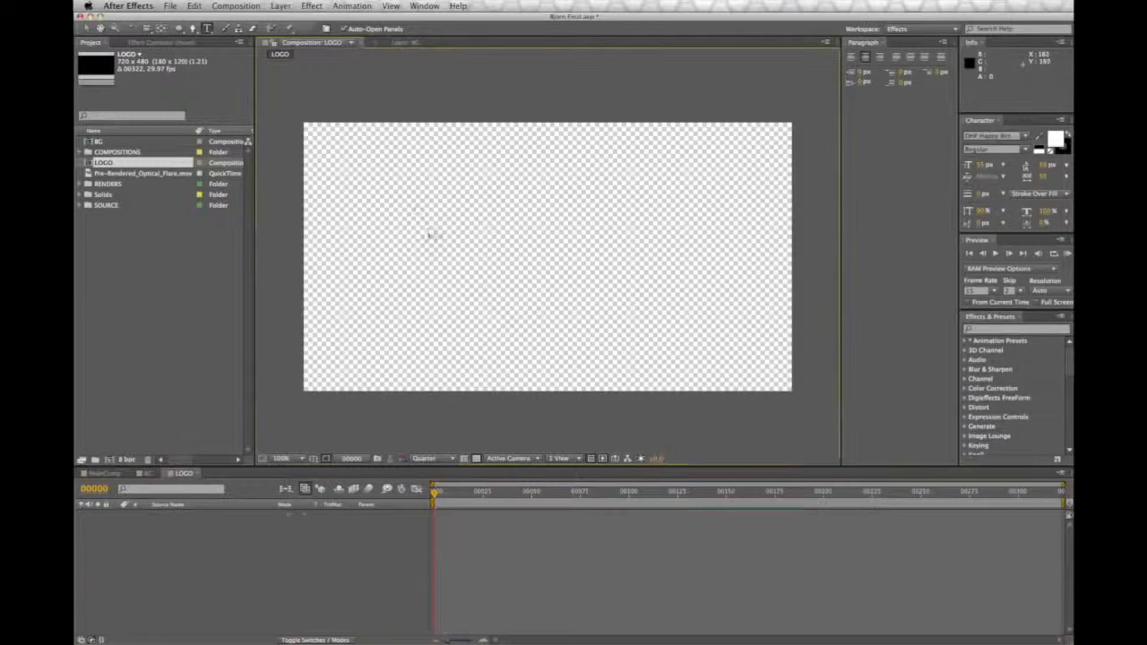
left_click(428, 233)
type("B")
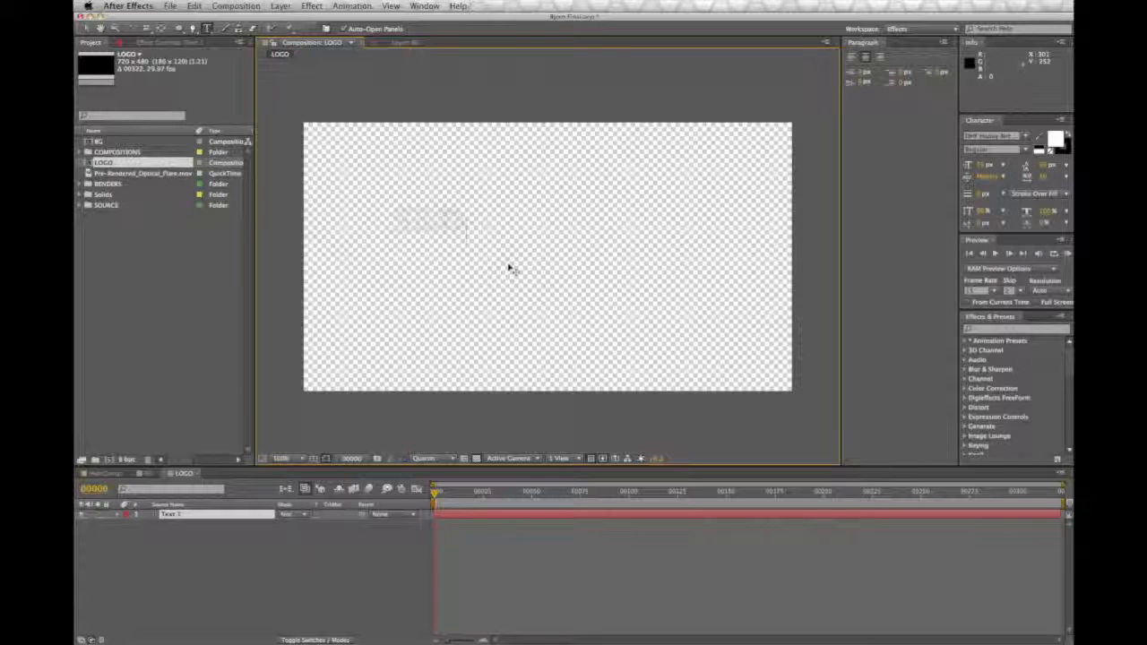
type("TUDIOS")
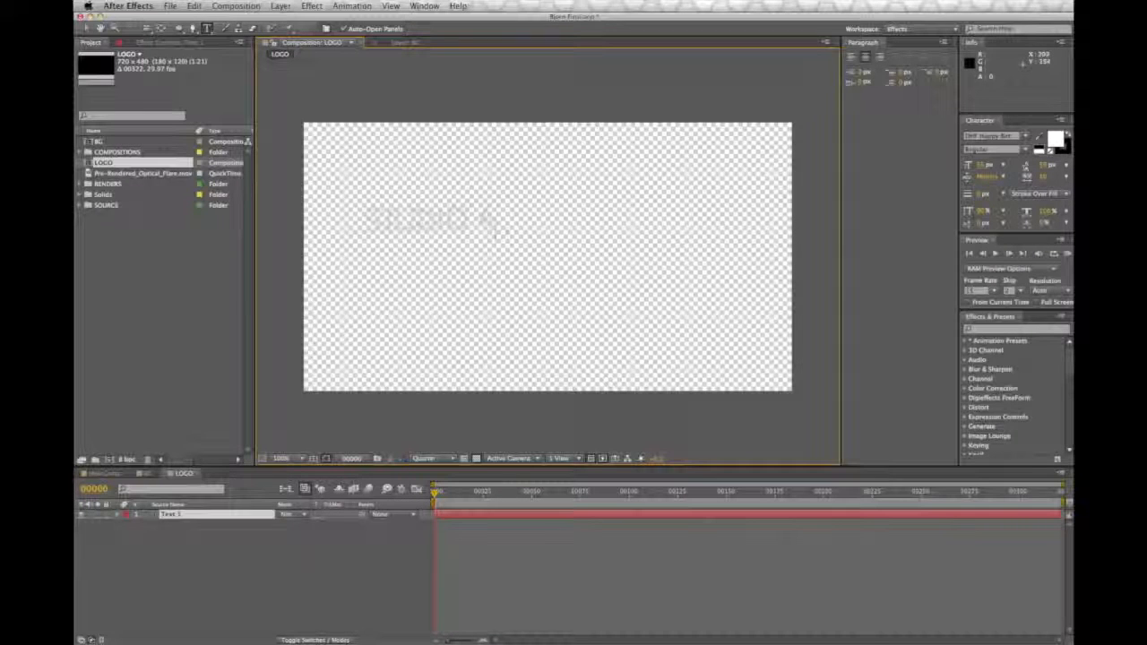
left_click_drag(495, 226, 360, 224)
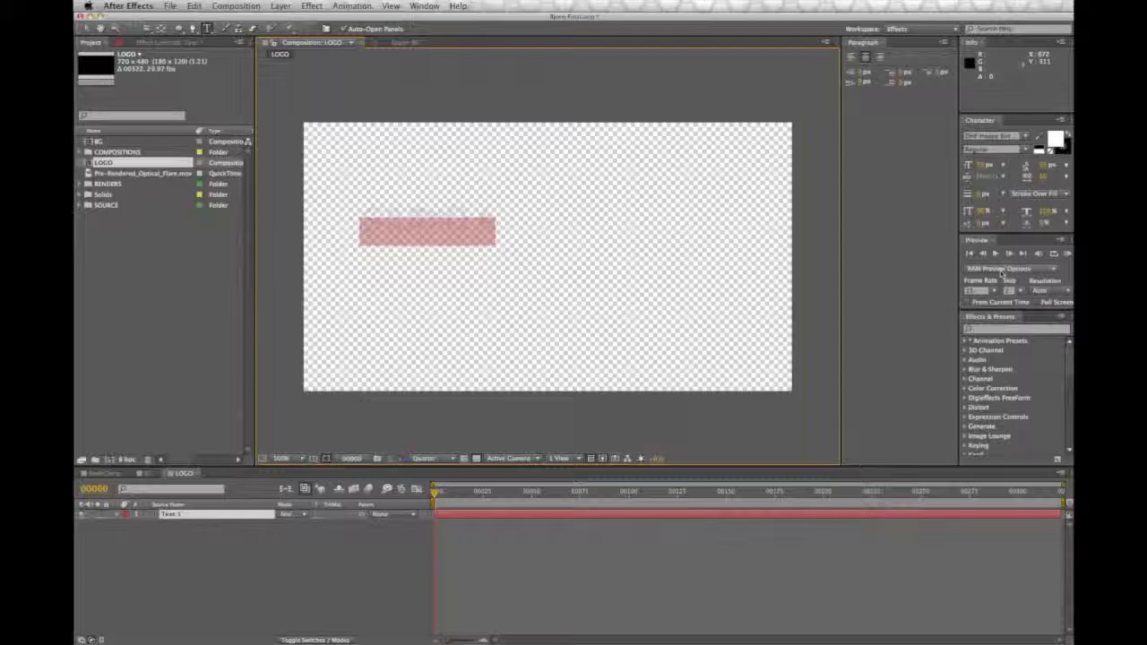
left_click(1039, 146)
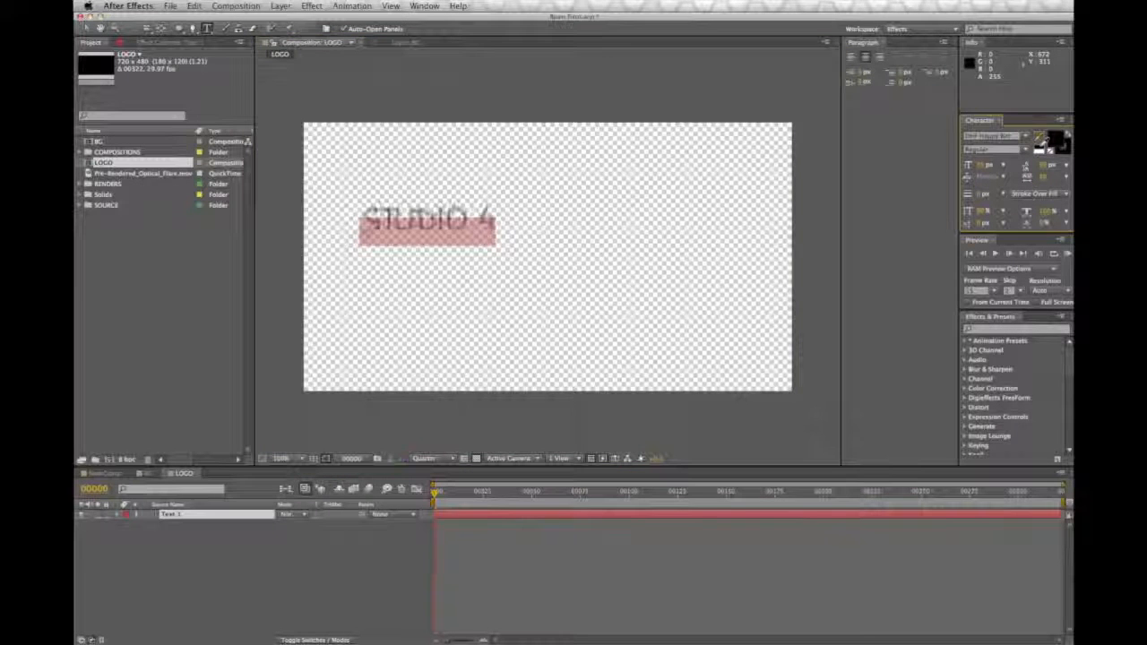
left_click(435, 458)
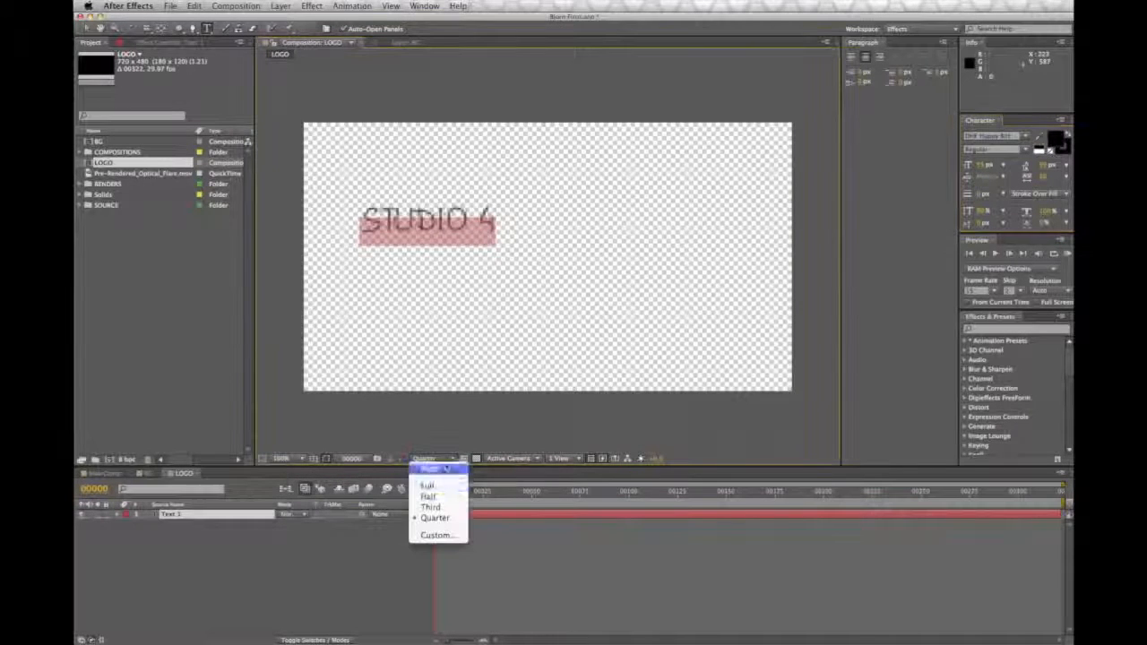
left_click(431, 496)
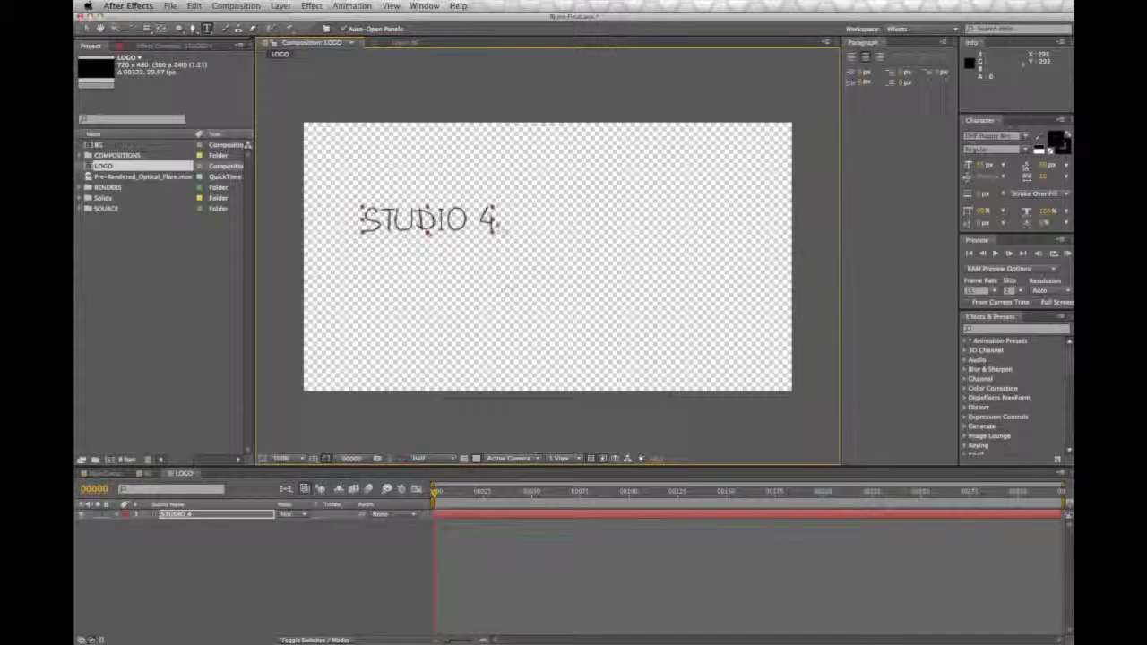
Step: Move the STUDIO 4 text near the middle of the comp and enlarge its font size to about 113 px
left_click(86, 28)
left_click_drag(460, 244, 574, 266)
double_click(540, 253)
left_click_drag(980, 167, 1016, 165)
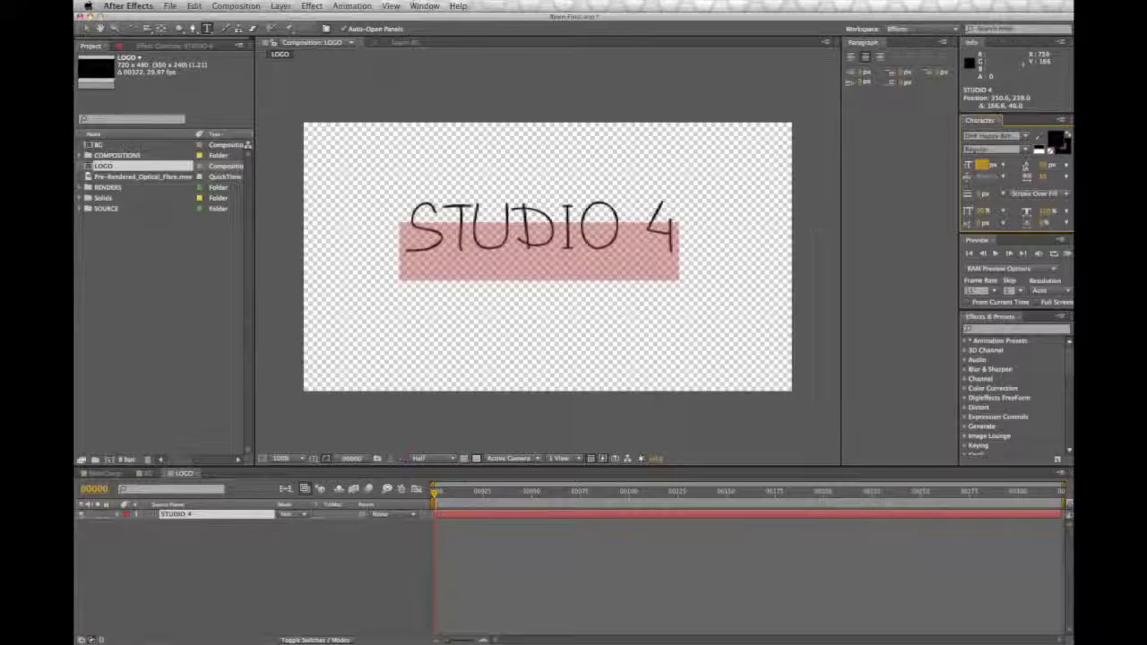
left_click(769, 235)
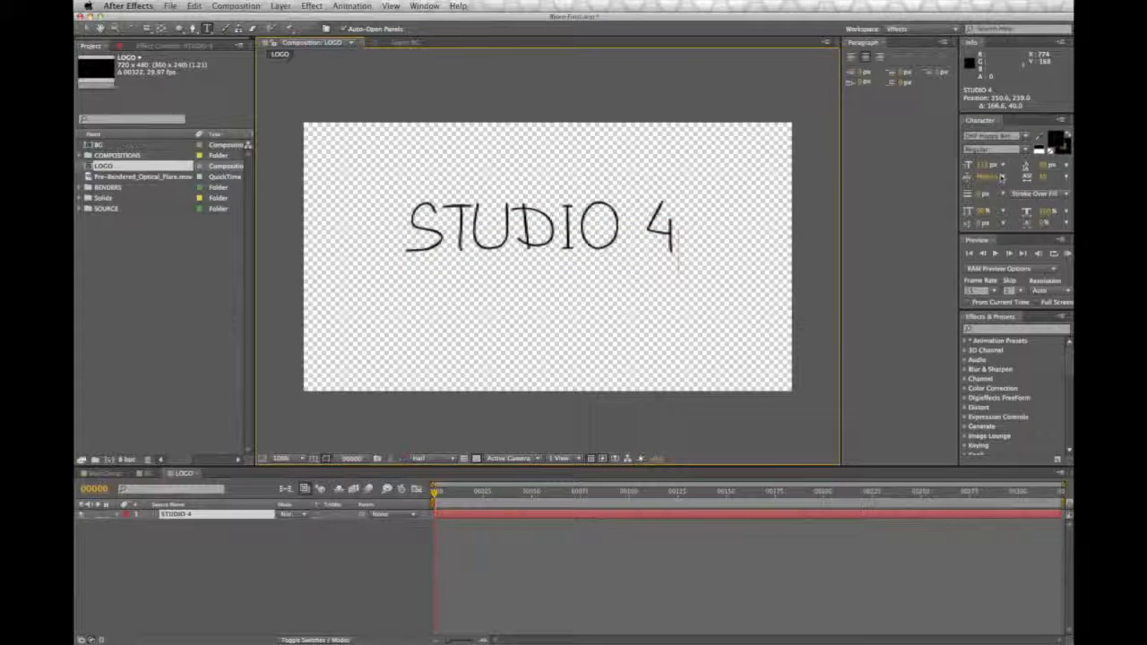
Step: Try Arial Black on the whole STUDIO 4 text and settle on Helvetica as its font
key("super+a")
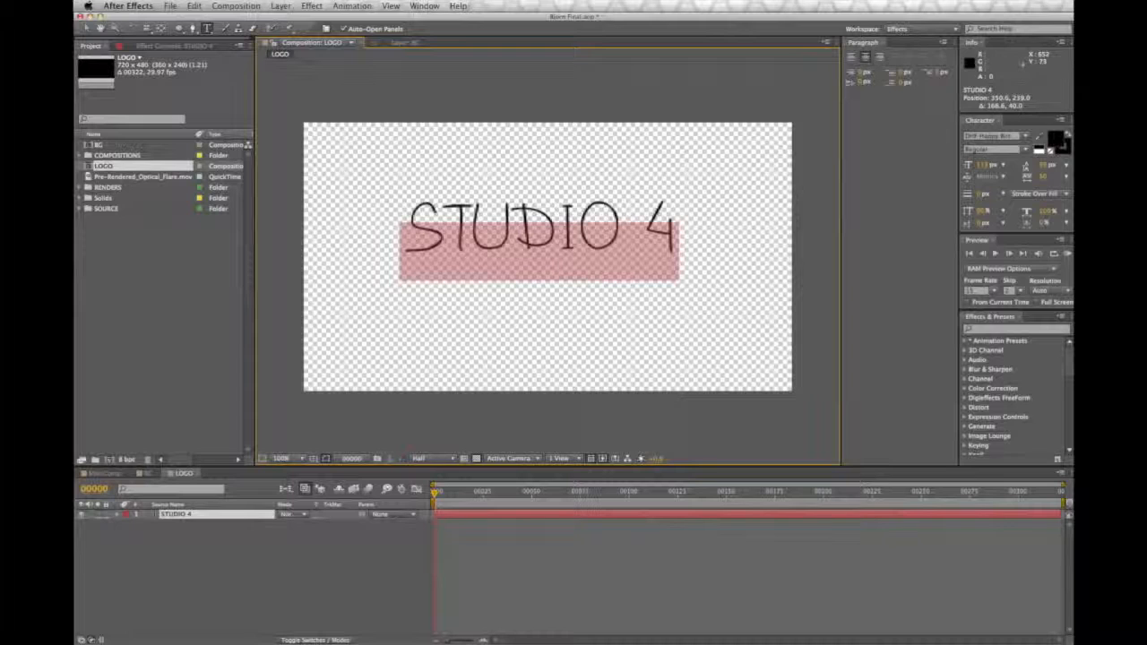
left_click(1025, 135)
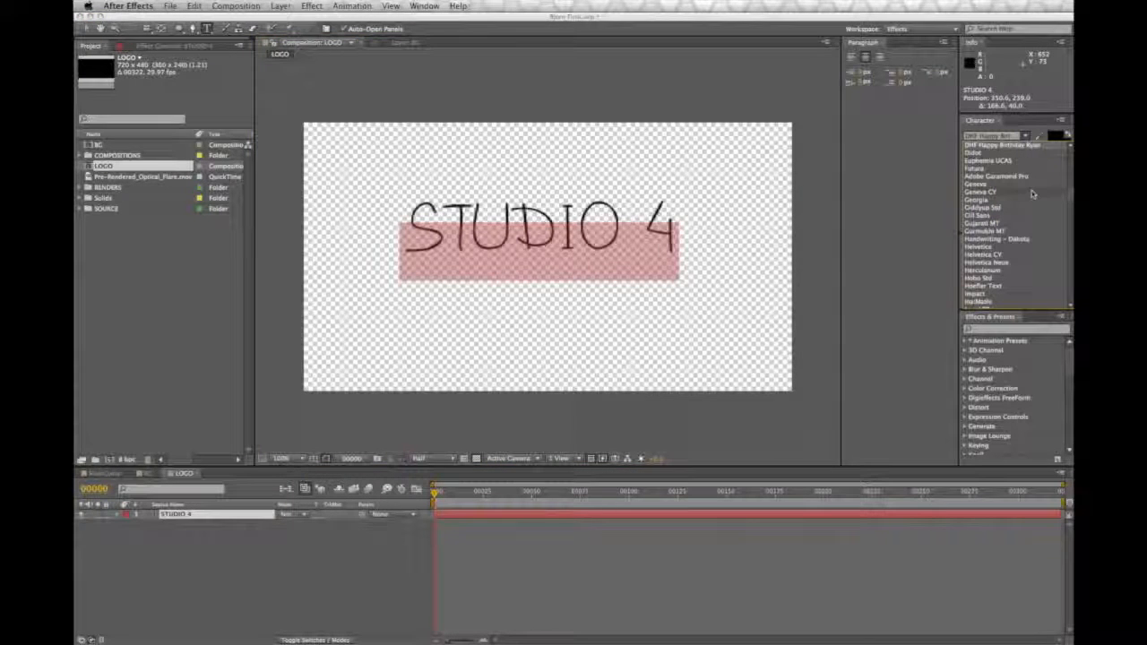
scroll(1030, 197, "up", 10)
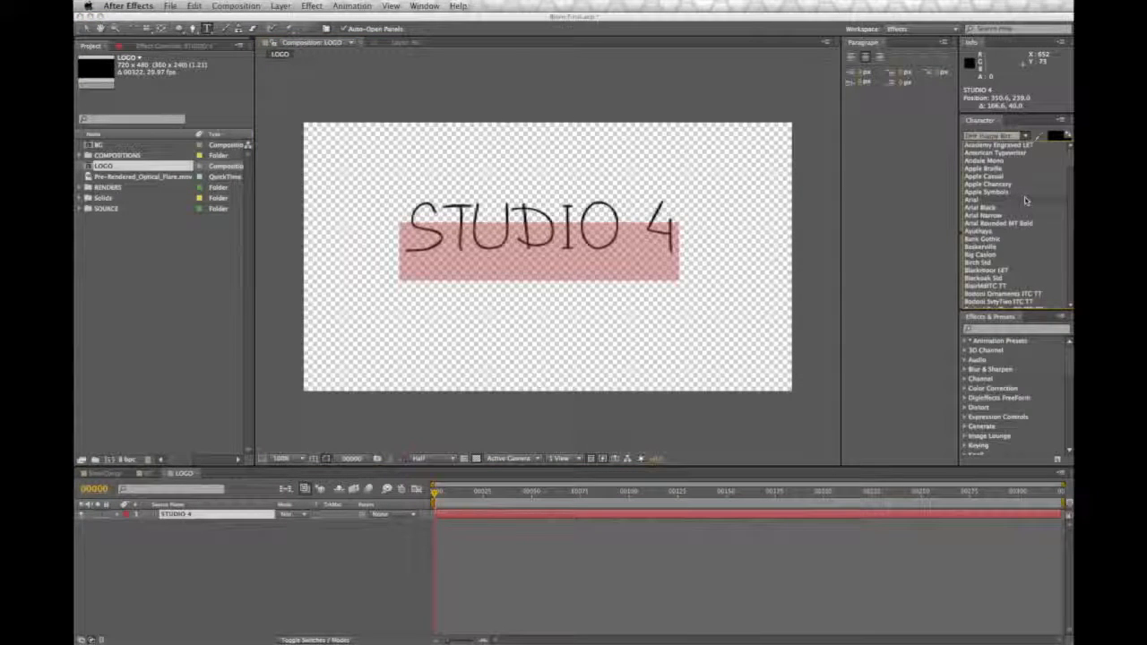
left_click(1004, 191)
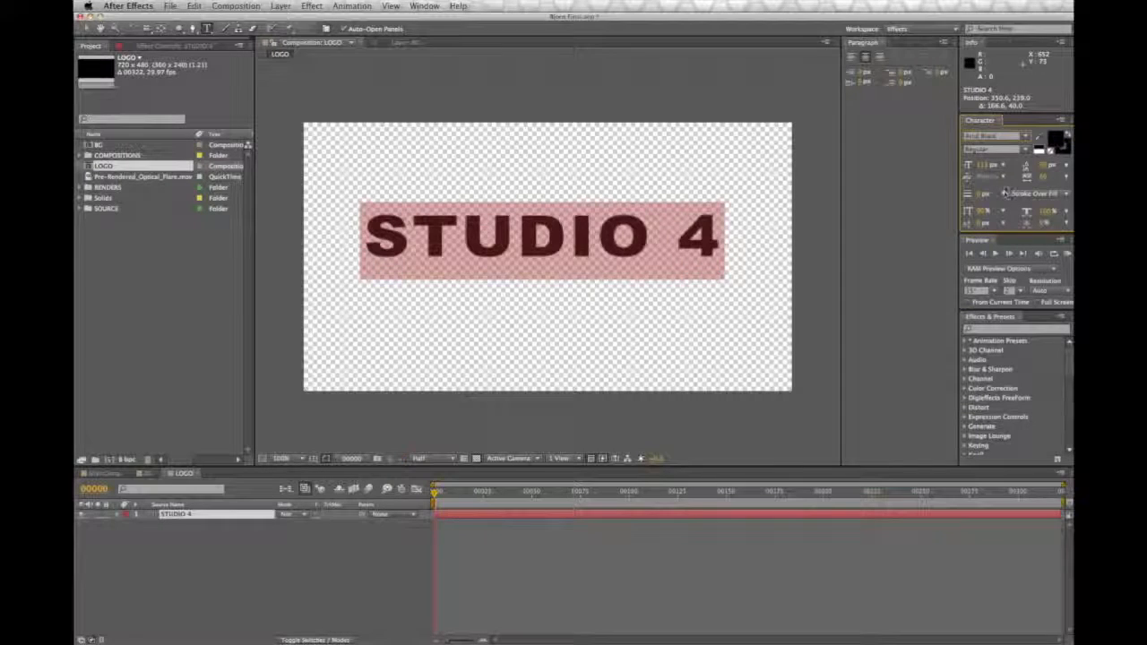
left_click(994, 135)
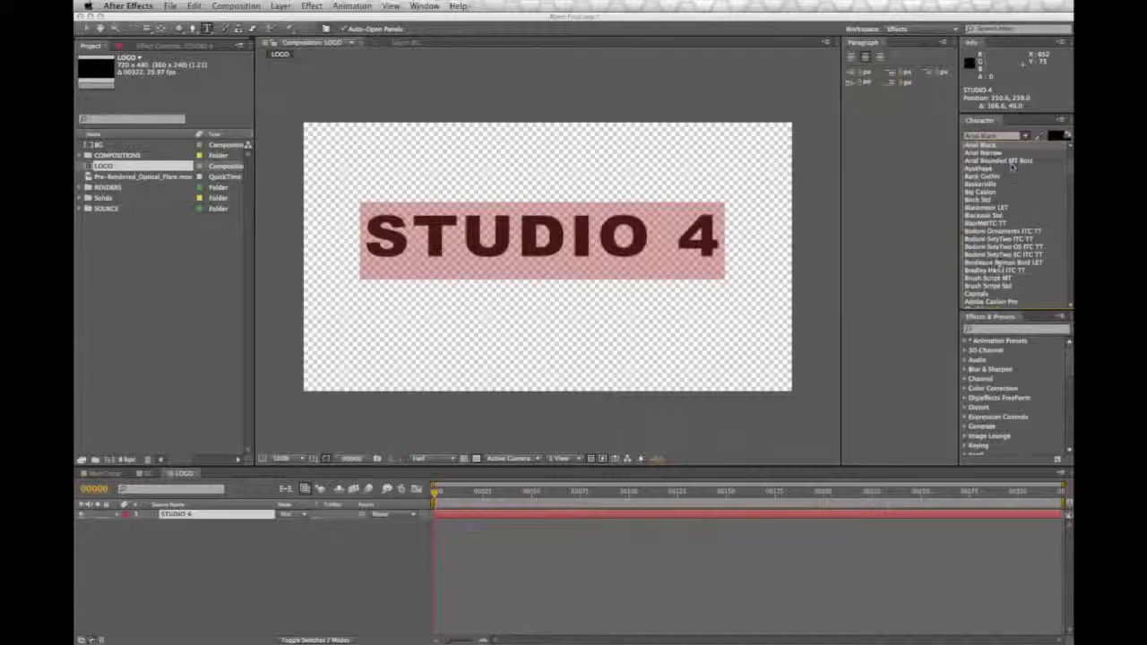
scroll(999, 260, "down", 5)
left_click(994, 294)
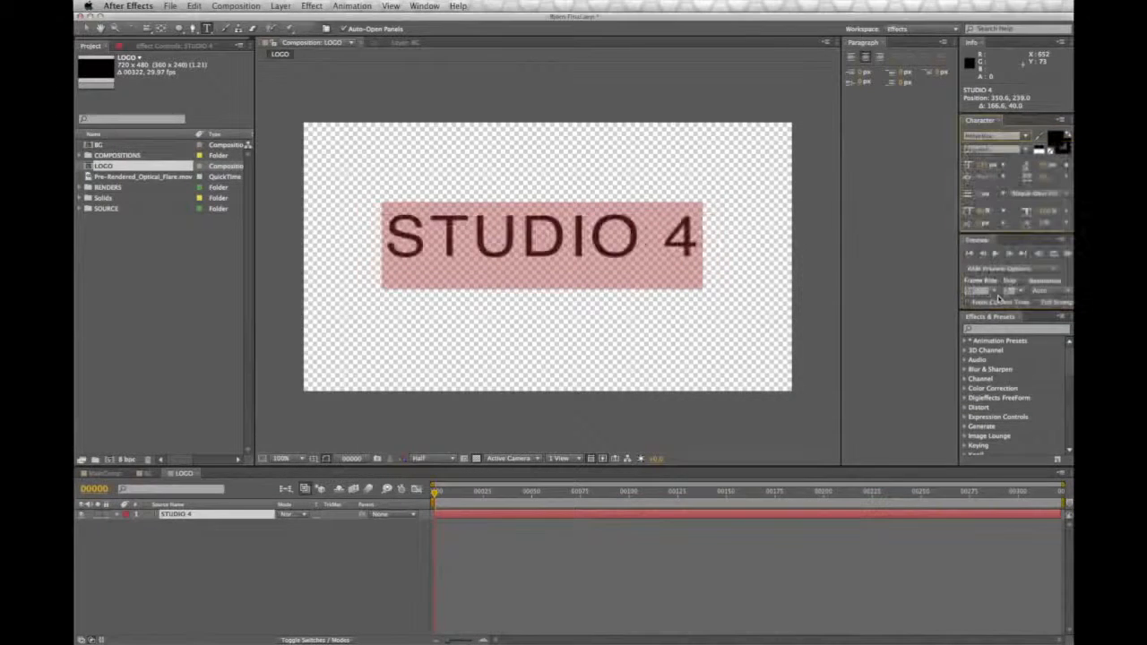
left_click(760, 248)
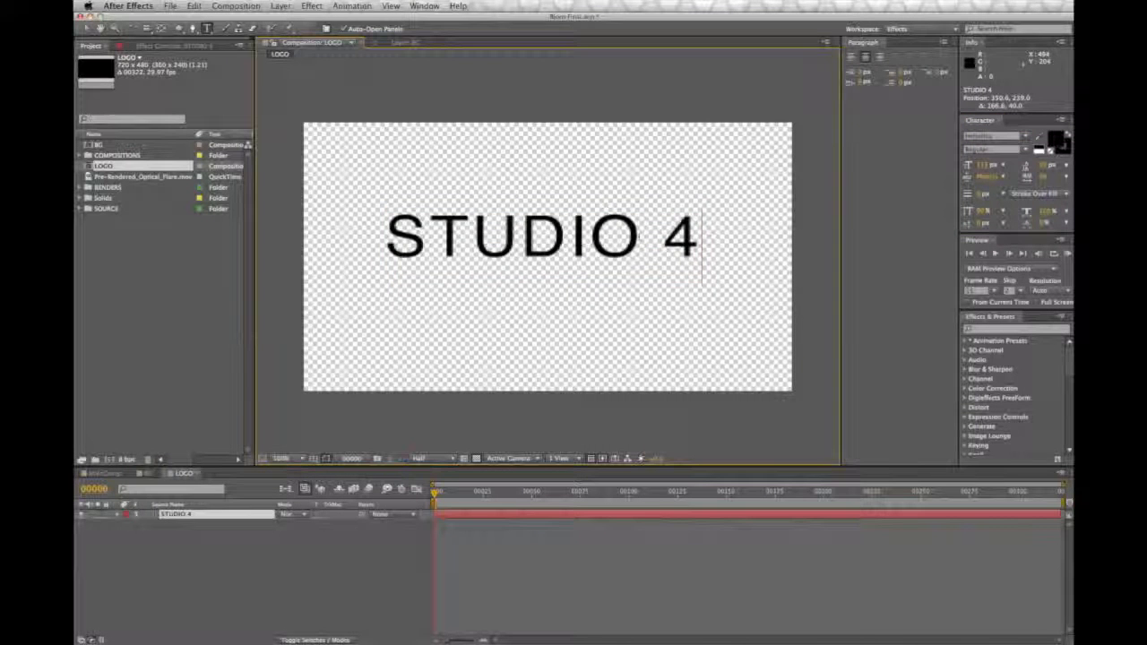
Step: Tighten the tracking of the whole STUDIO 4 text to a negative value and enlarge its font size slightly
double_click(627, 237)
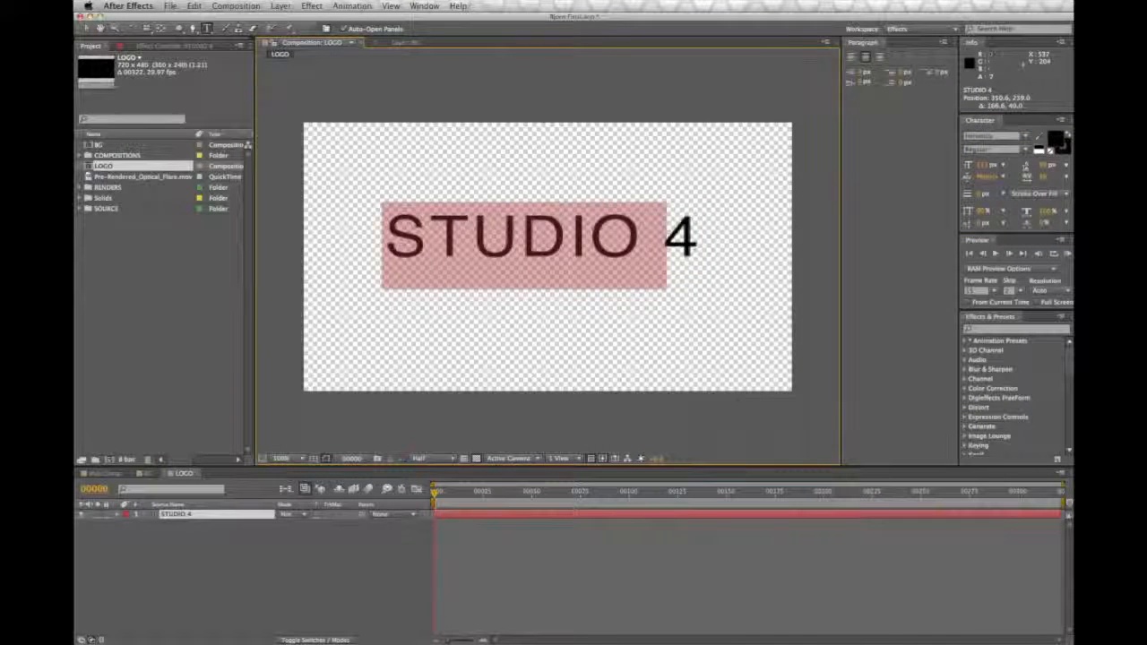
left_click(741, 247)
left_click_drag(717, 247, 382, 242)
left_click_drag(1045, 176, 1040, 177)
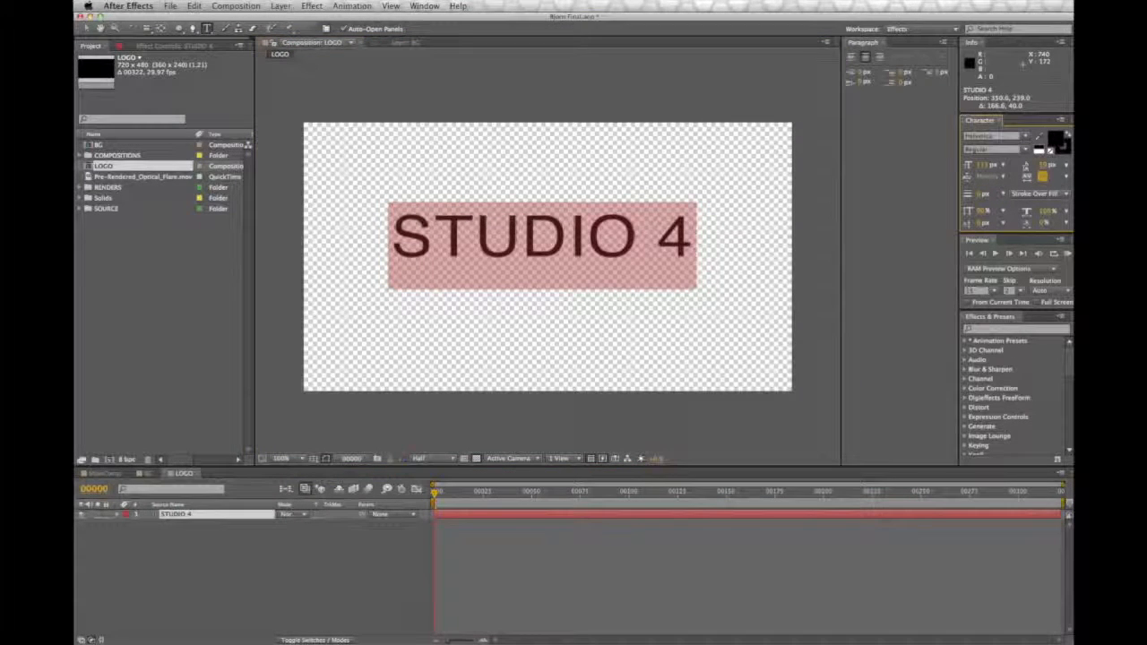
key("super+Tab")
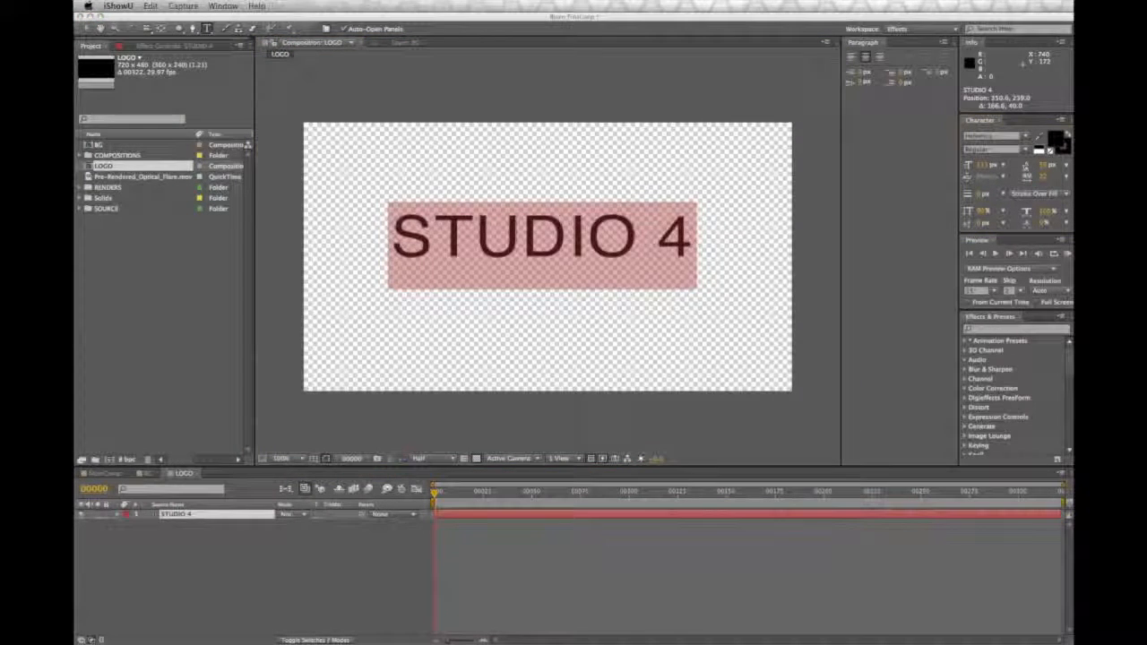
left_click(1042, 167)
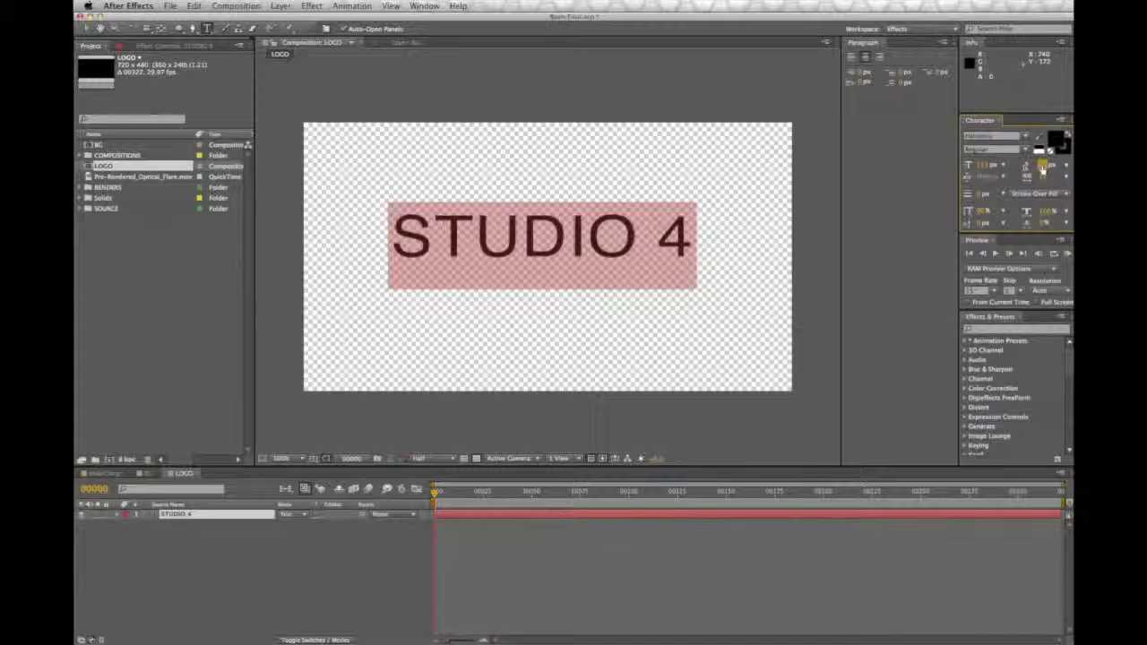
left_click_drag(1042, 177, 996, 169)
Step: Enlarge only the digit 4 well above the STUDIO letters, color it medium blue, and deselect the text
left_click_drag(696, 229, 665, 242)
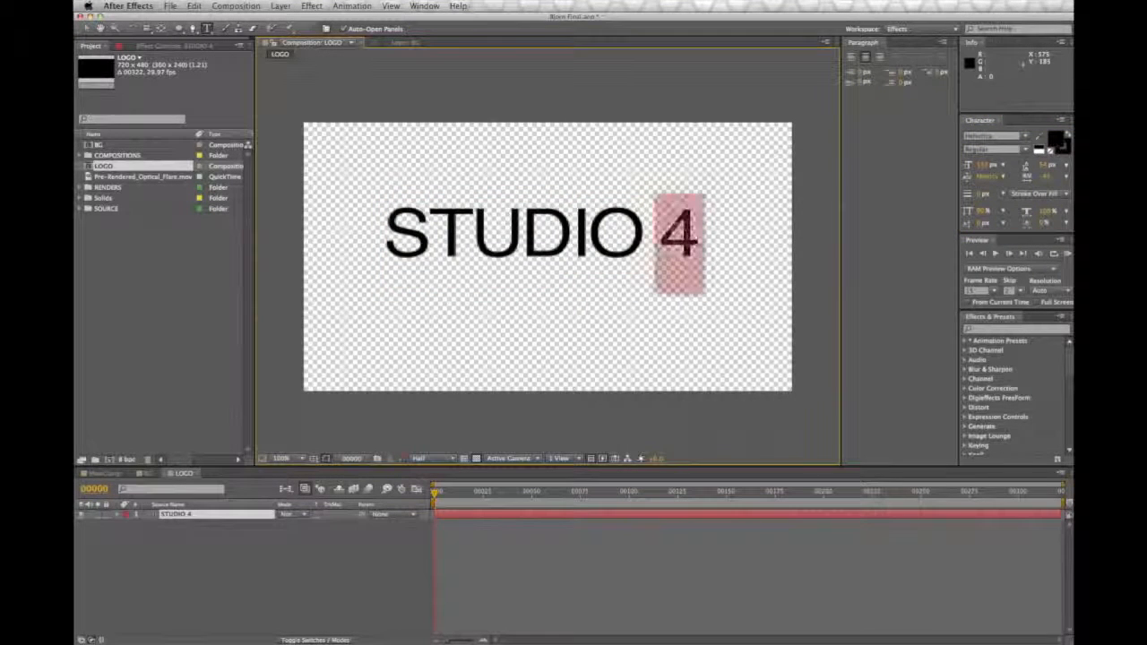
left_click_drag(982, 168, 1014, 165)
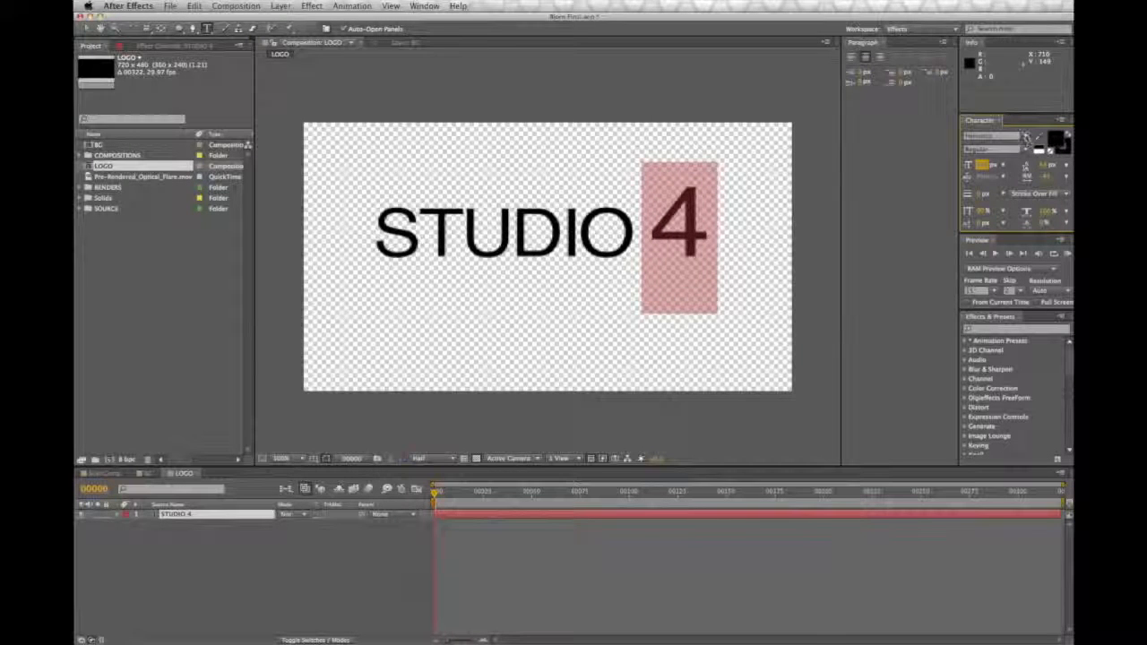
left_click(1052, 142)
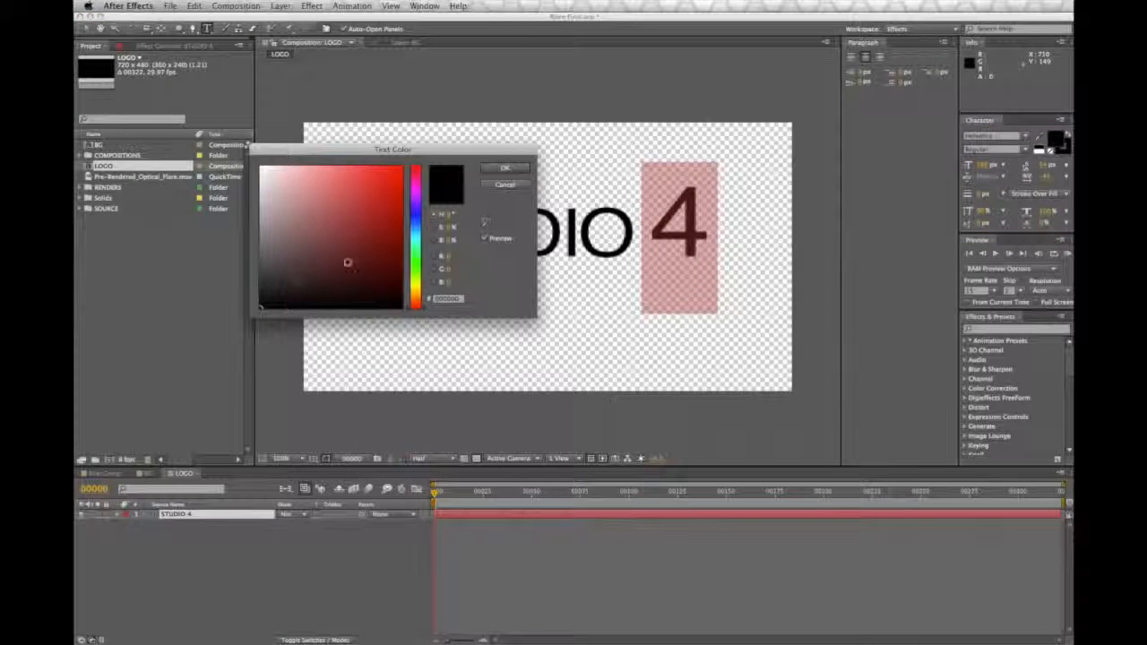
left_click(416, 215)
mouse_move(394, 167)
left_mouse_down()
mouse_move(394, 201)
mouse_move(367, 185)
left_mouse_up()
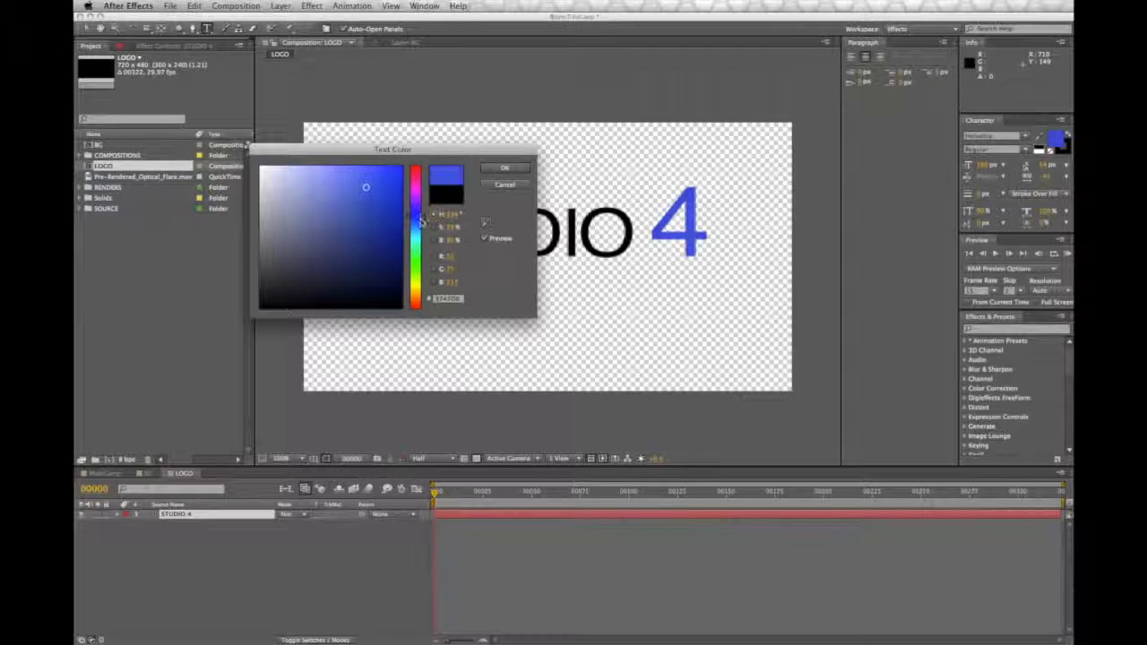
left_click(416, 229)
left_click(371, 191)
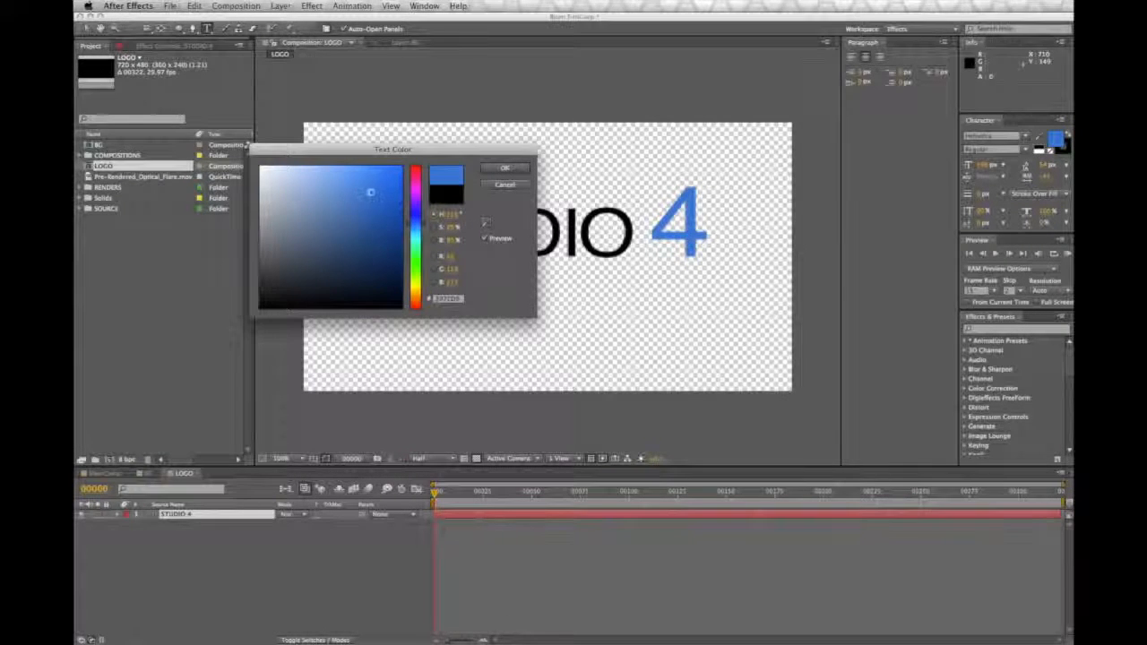
left_click(504, 168)
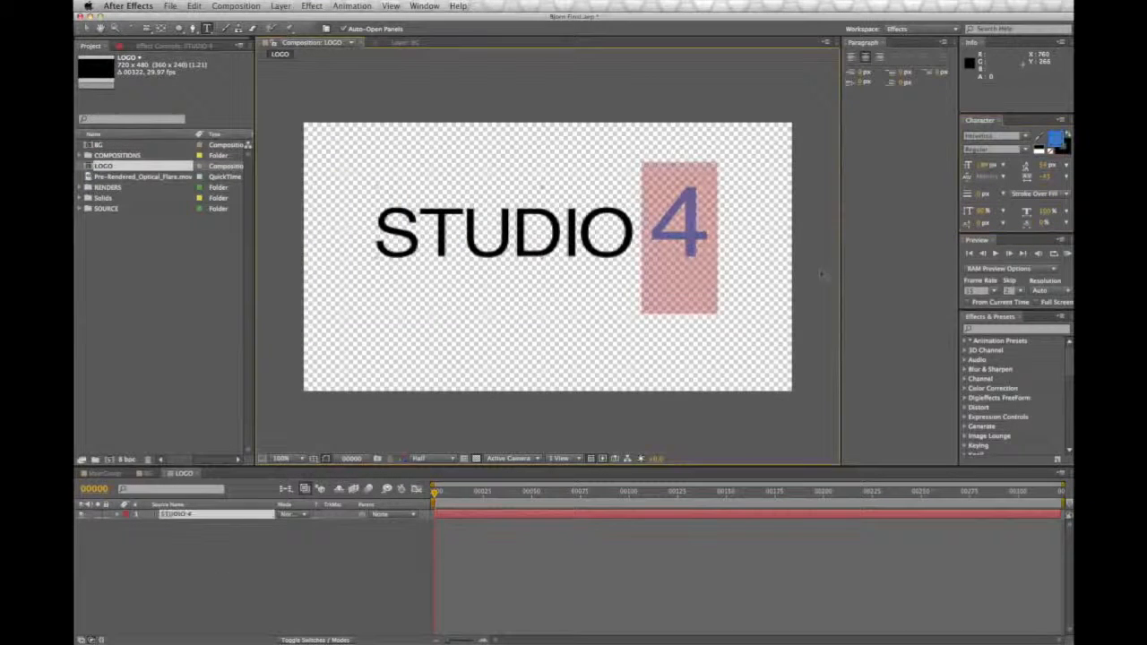
left_click(218, 578)
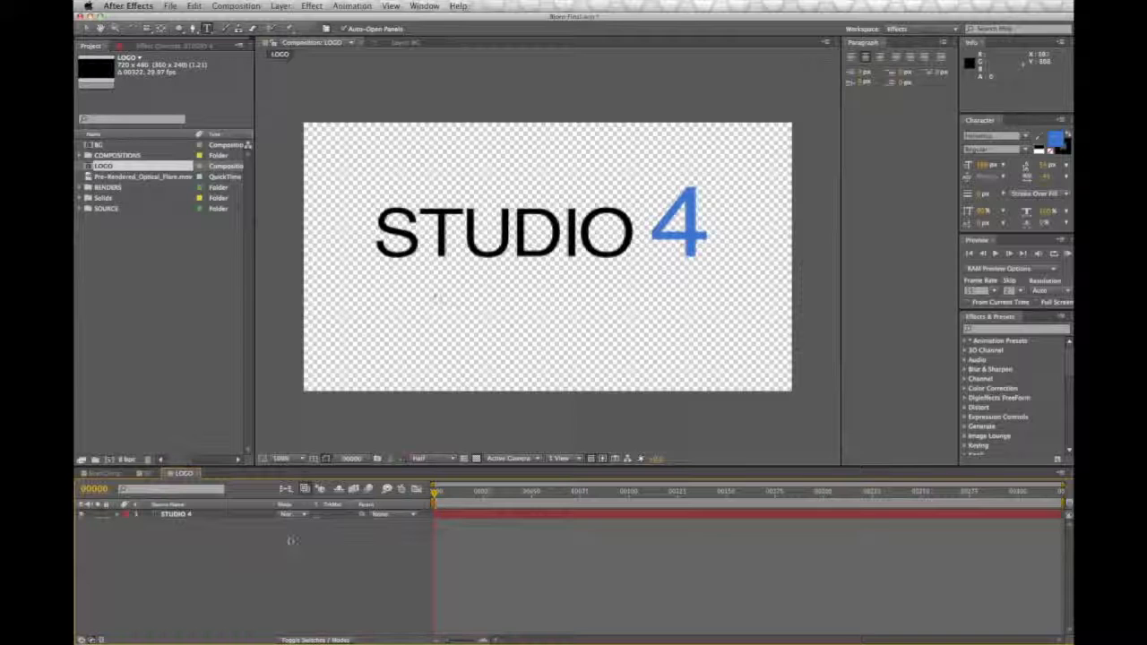
Step: Show the Title/Action Safe guides over the LOGO comp and activate the Selection tool
left_click(326, 458)
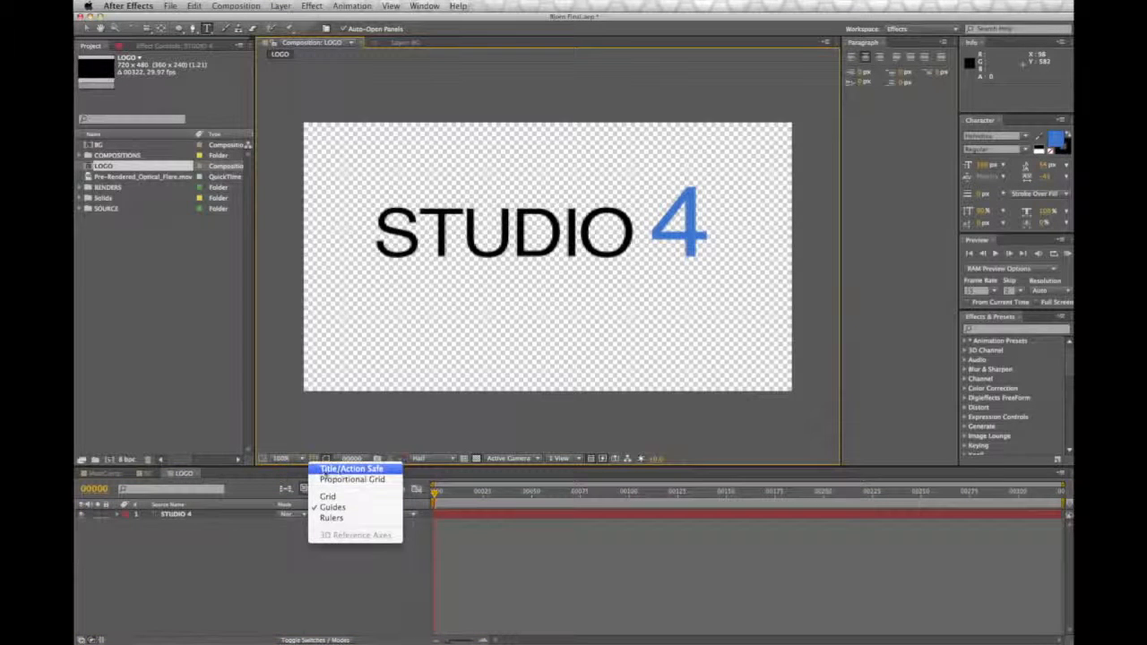
left_click(349, 469)
left_click(87, 28)
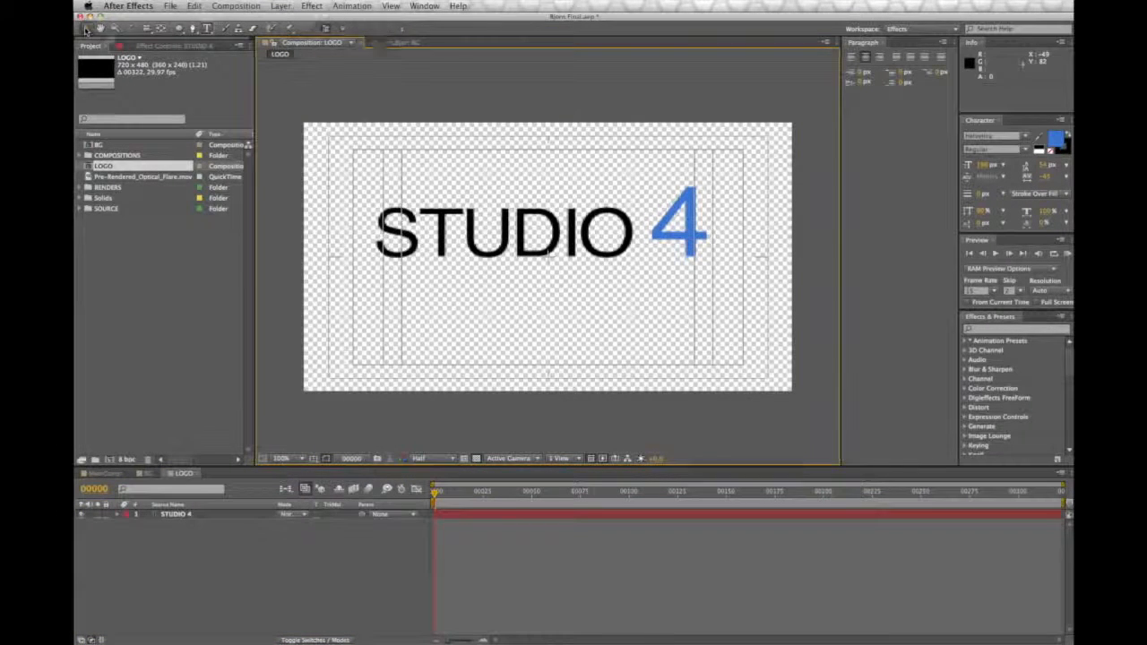
Step: Center the STUDIO 4 text in the LOGO comp against the safe guides, check the BG comp, and return to LOGO
left_click_drag(612, 242, 621, 263)
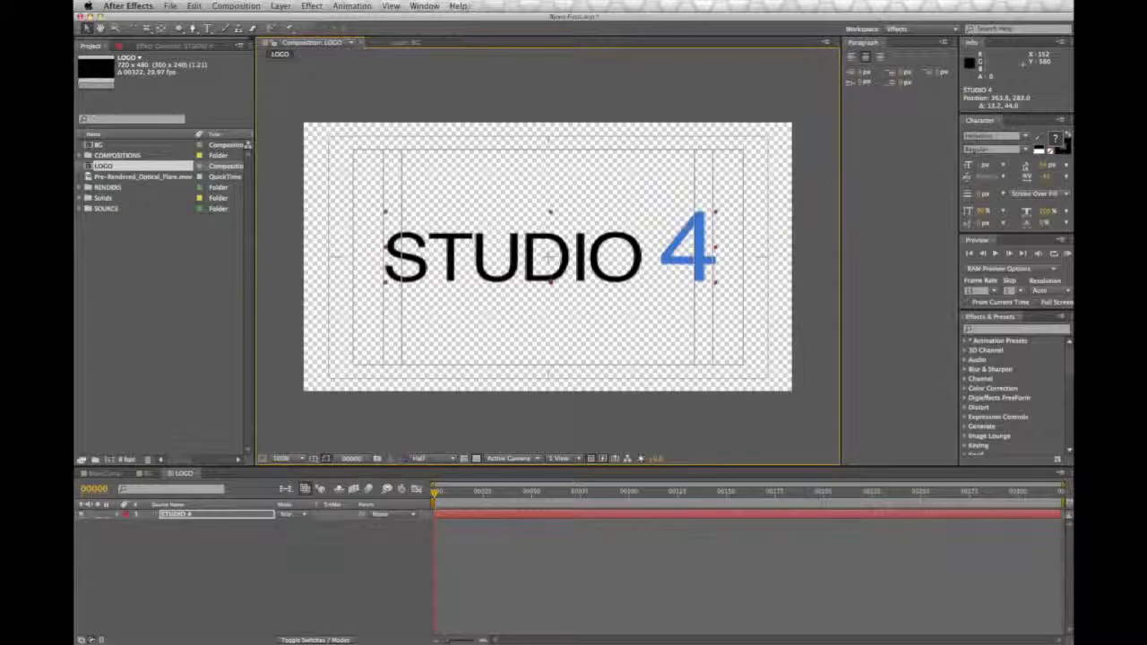
left_click(313, 459)
left_click(147, 474)
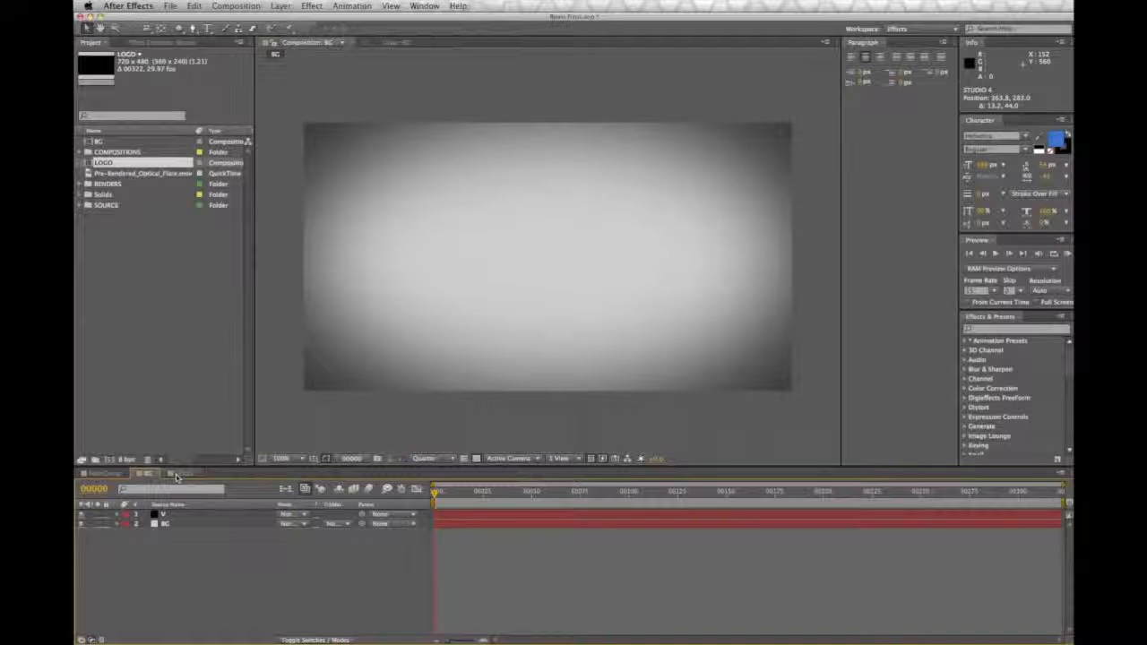
left_click(178, 474)
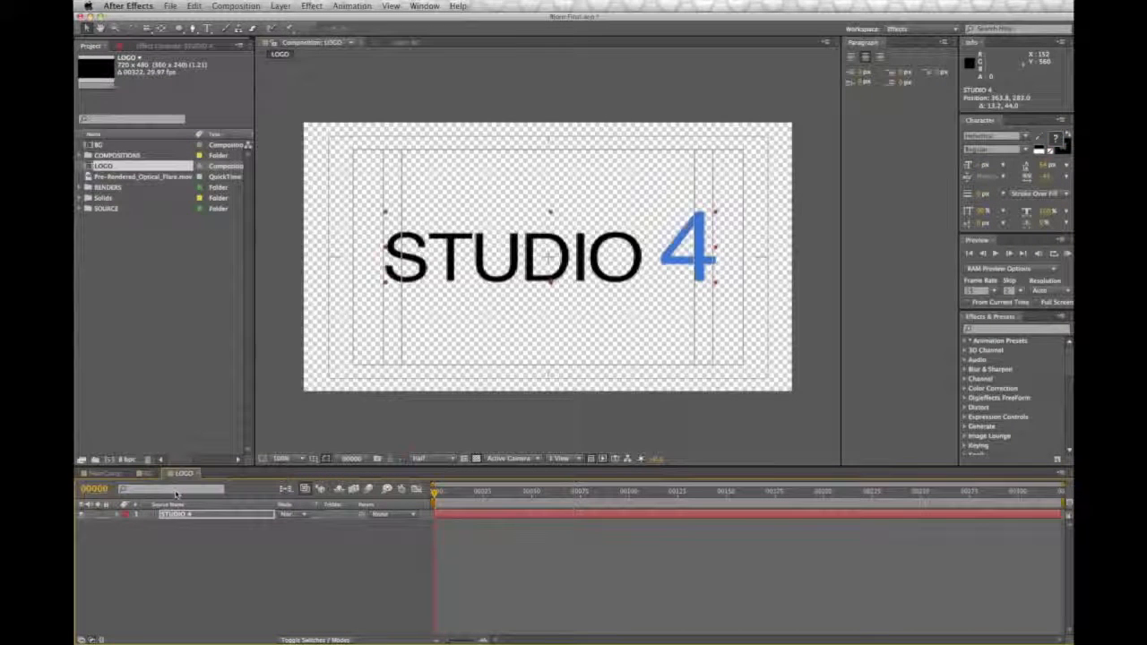
Step: Create a new NTSC DV Widescreen composition named SHATTER
left_click(257, 5)
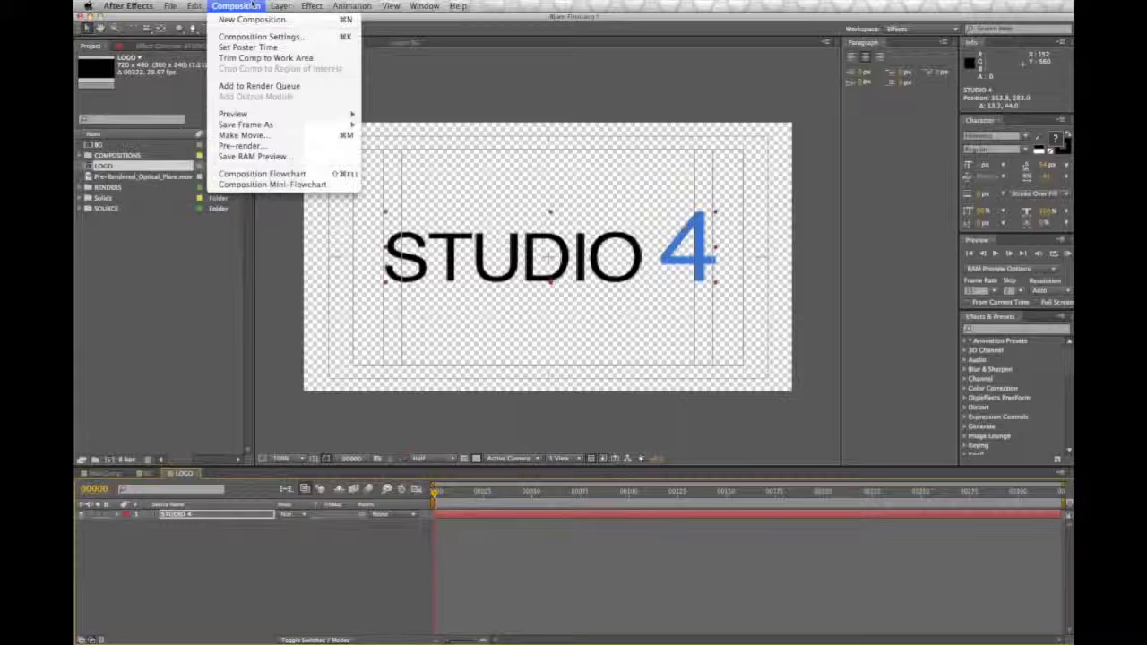
left_click(256, 20)
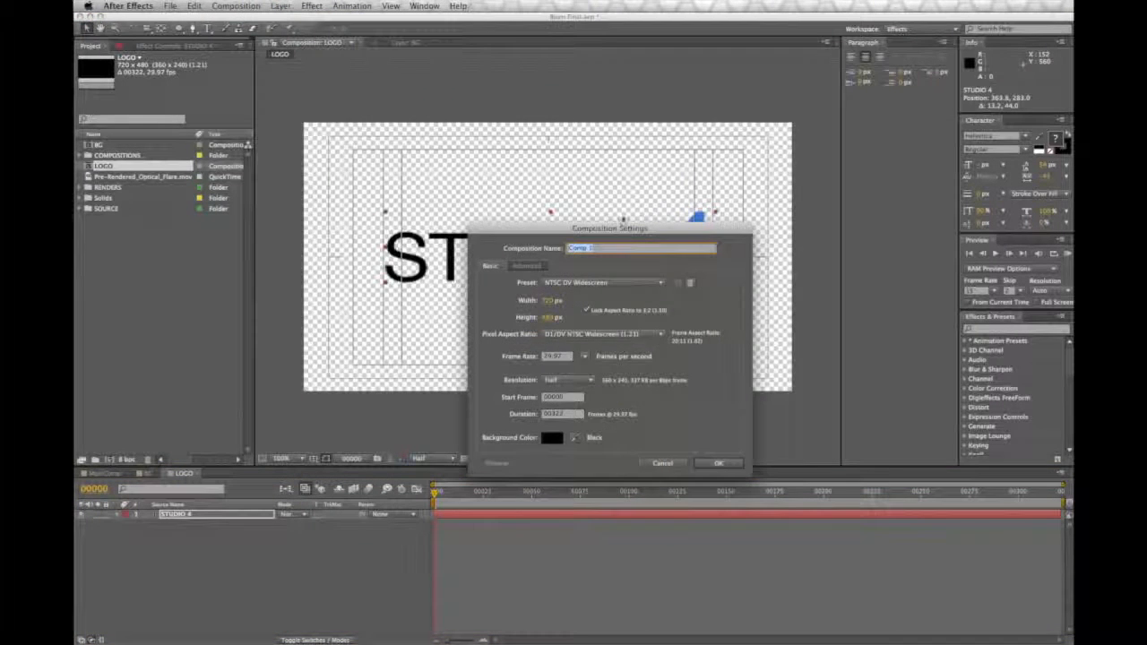
left_click_drag(610, 223, 600, 197)
type("SHATTER")
key("Return")
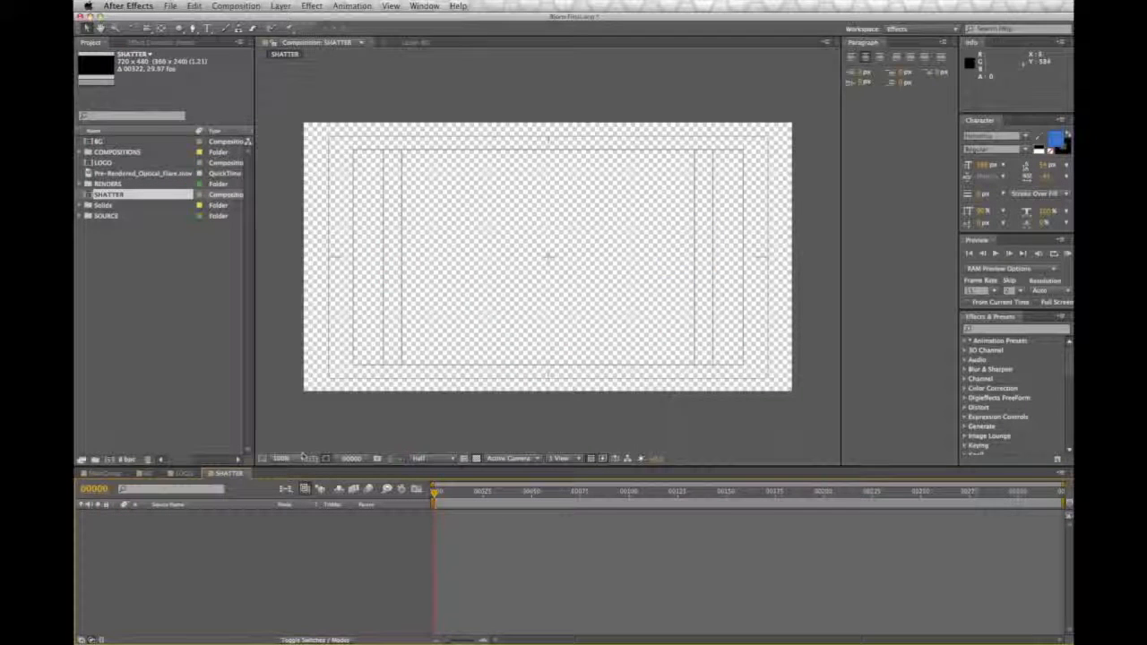
Step: Hide the Title/Action Safe guides and add the LOGO comp as a layer in the SHATTER comp
left_click(325, 459)
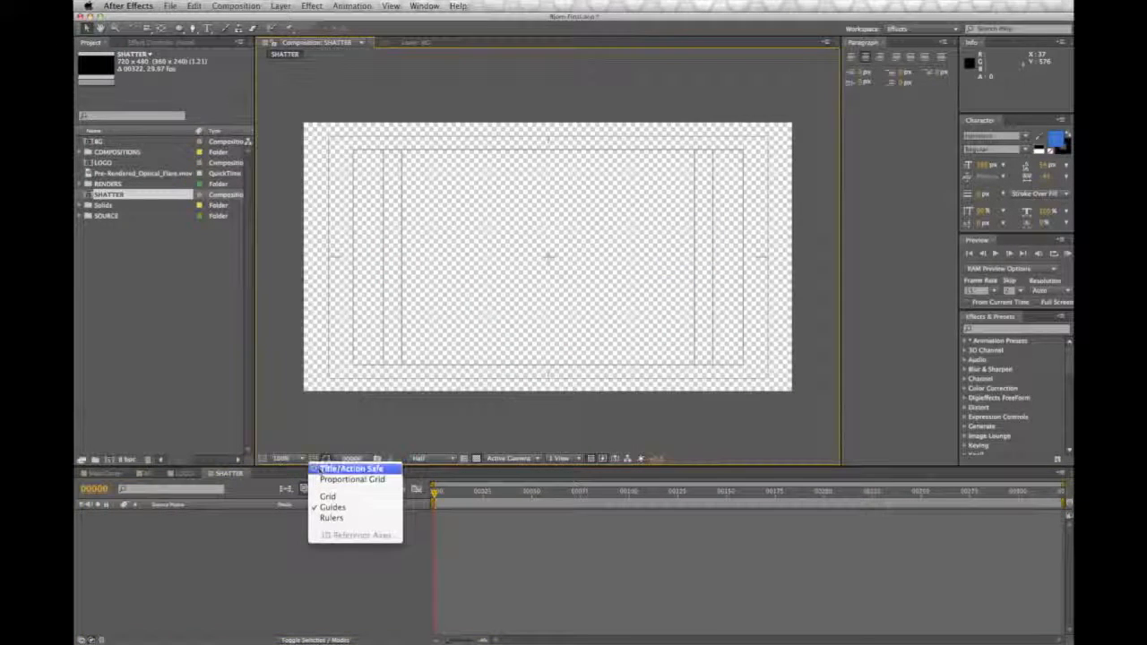
left_click(322, 469)
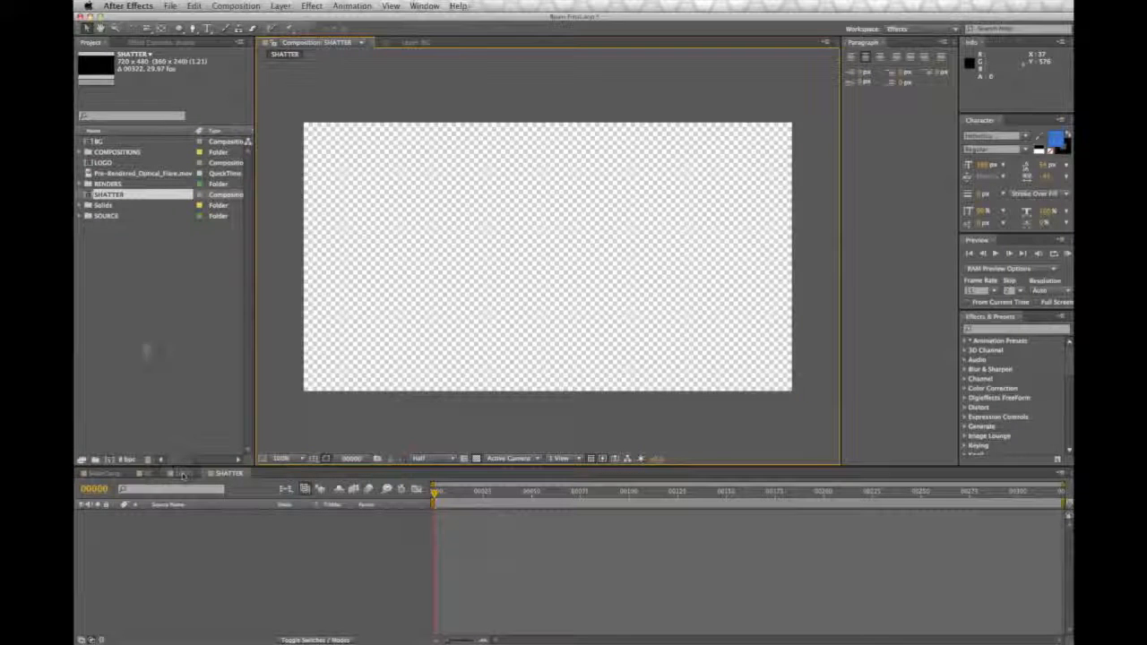
left_click_drag(103, 162, 185, 528)
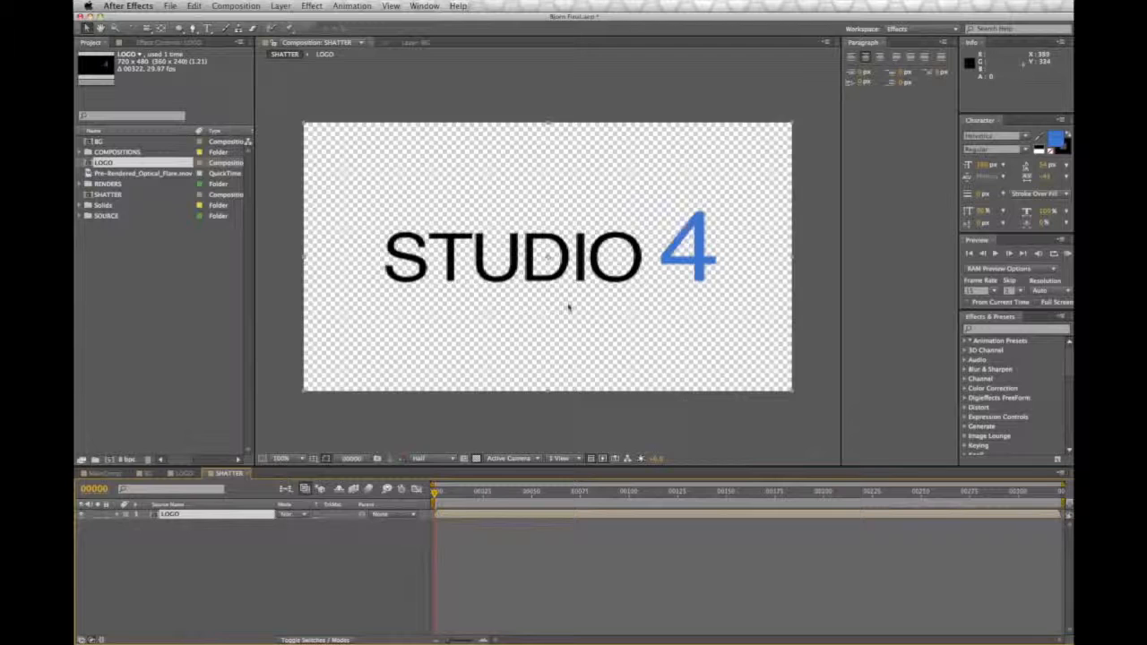
Step: Add a two-node camera with the 35mm preset to the SHATTER comp and make the LOGO layer 3D
left_click(280, 6)
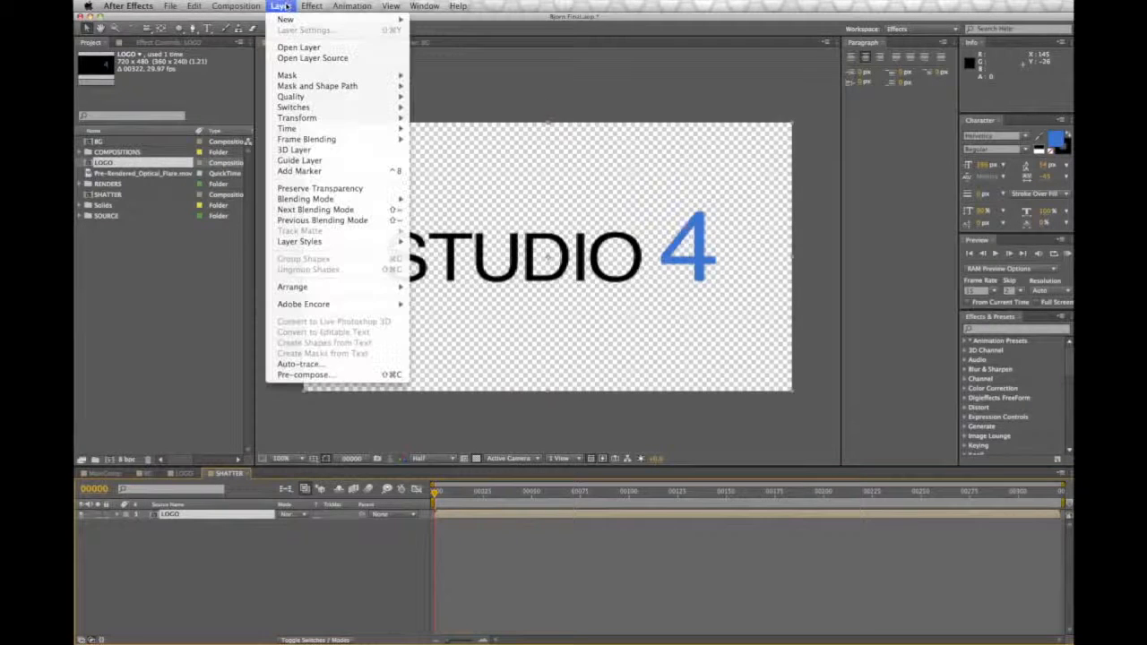
mouse_move(291, 20)
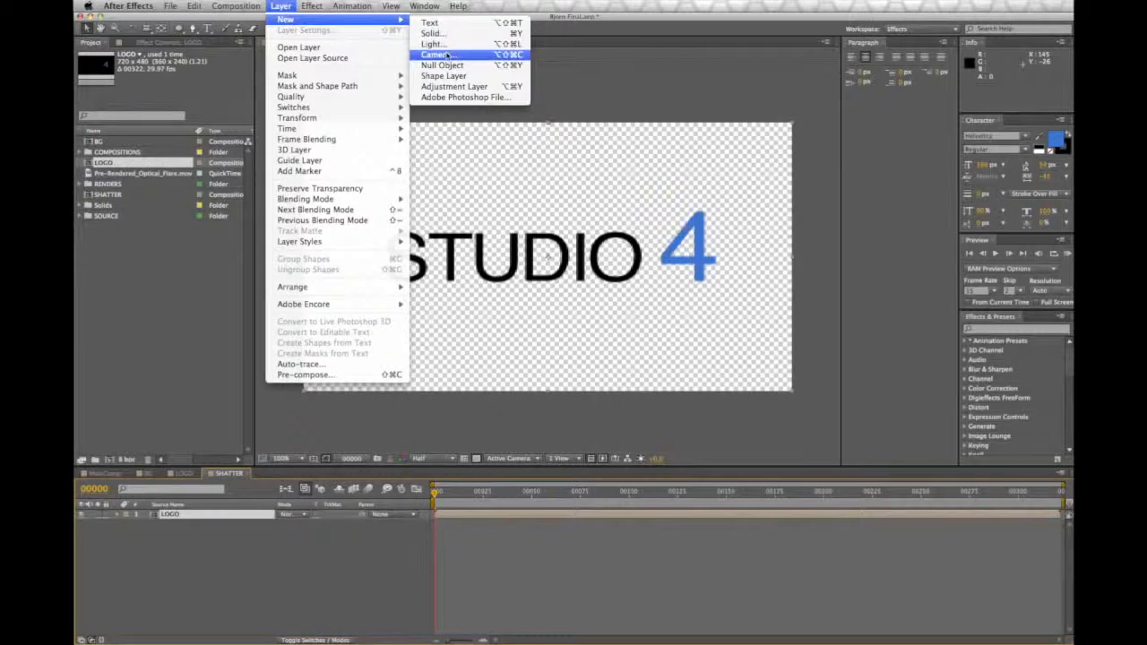
left_click(437, 55)
left_click(350, 126)
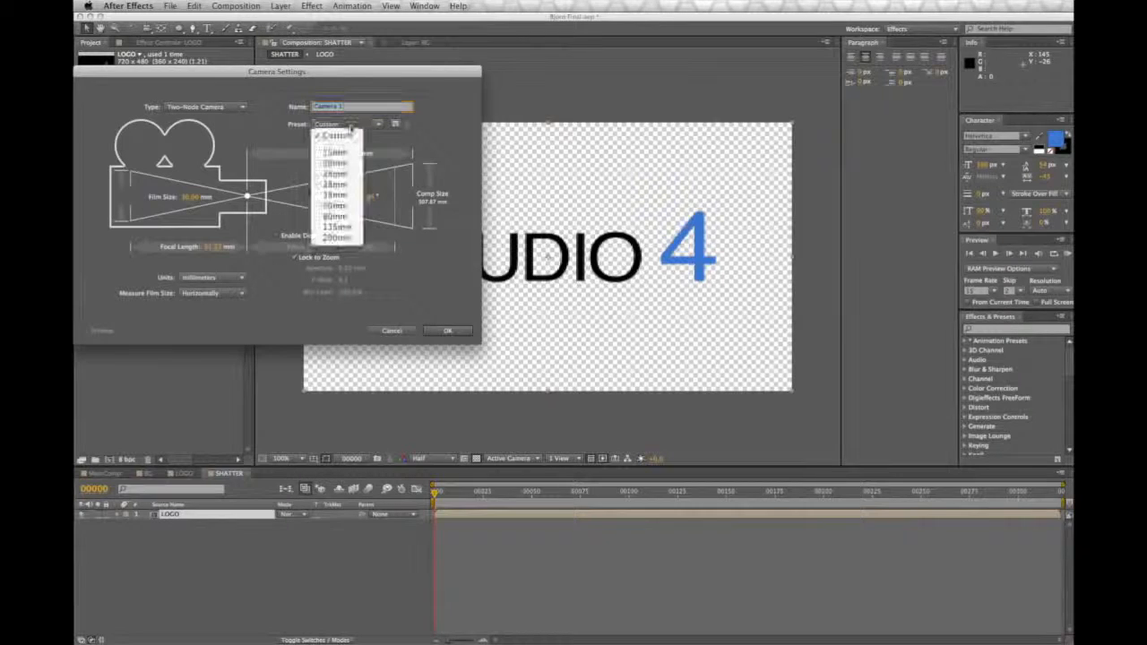
left_click(344, 195)
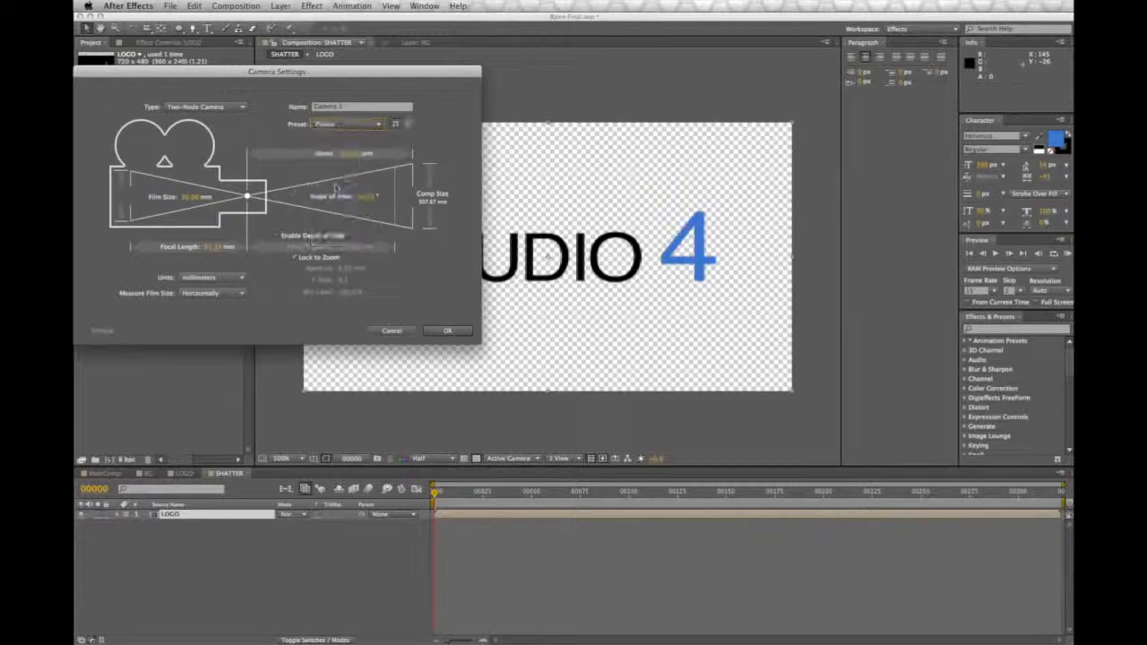
left_click(458, 331)
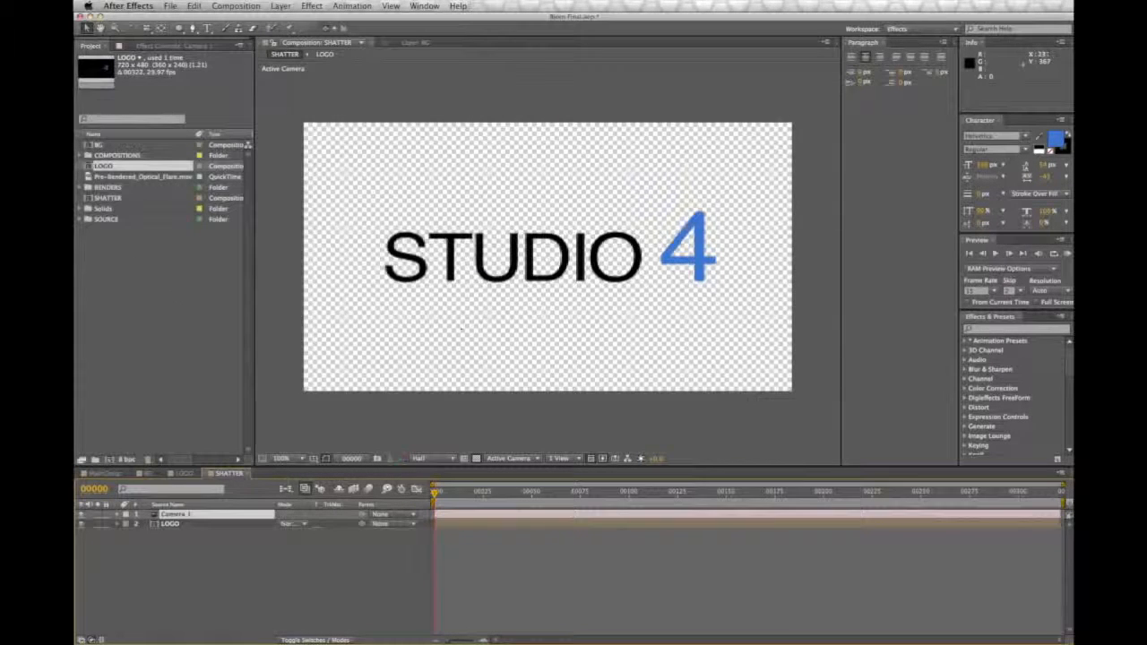
left_click(199, 541)
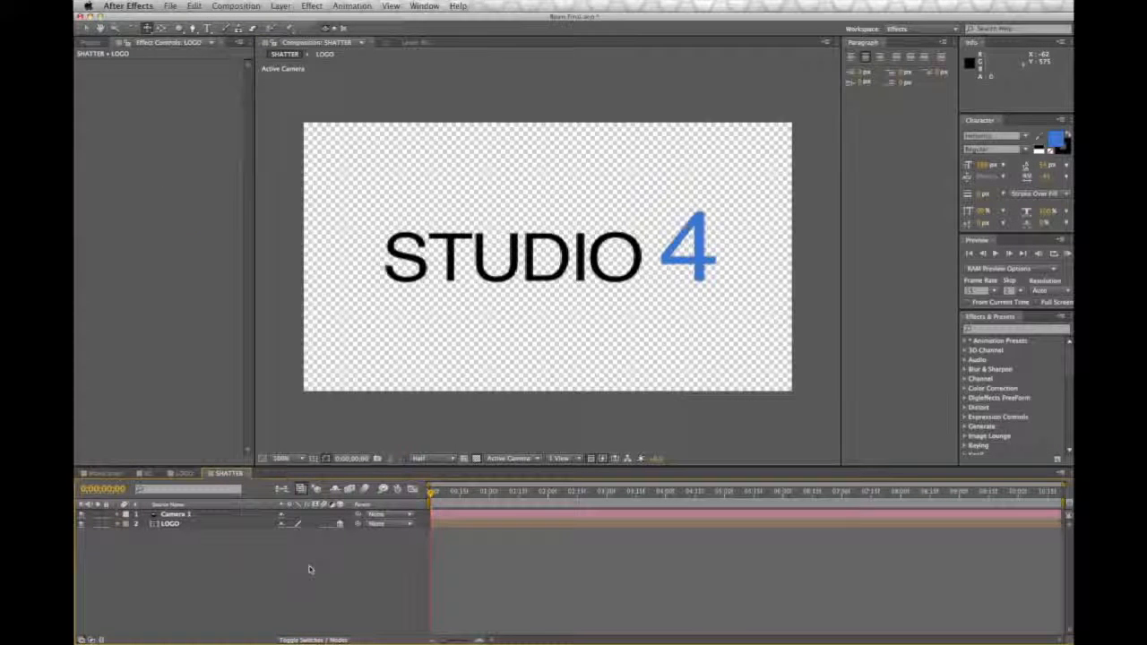
Step: Apply the Shatter simulation effect to the LOGO layer and play back its default wireframe break-up
left_click(177, 526)
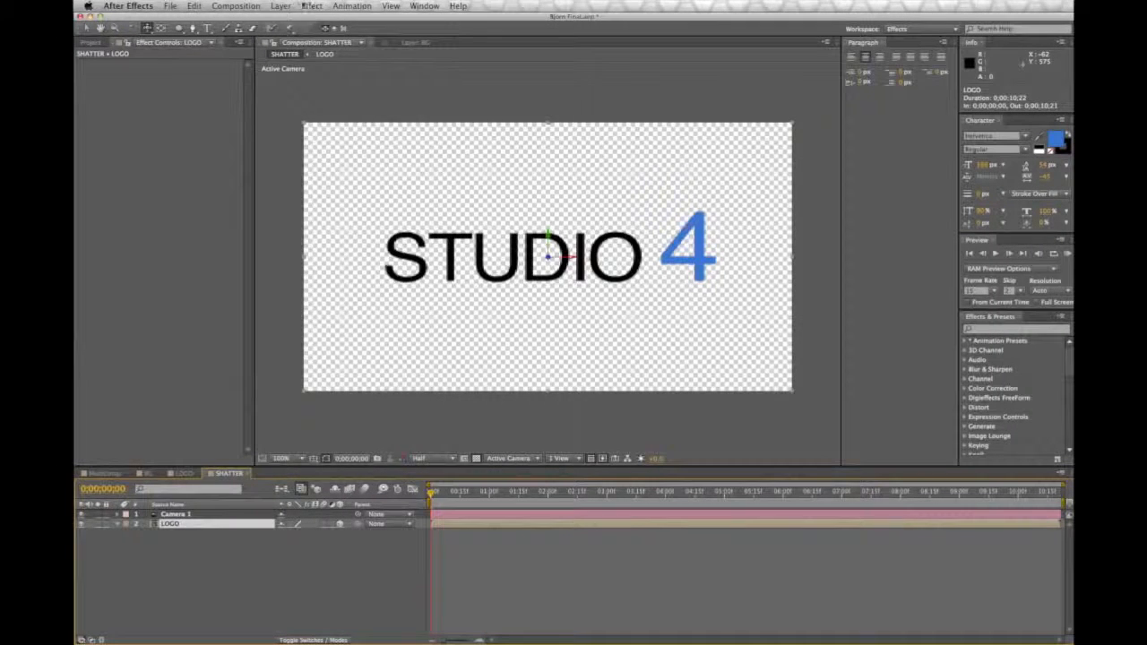
left_click(312, 6)
mouse_move(345, 211)
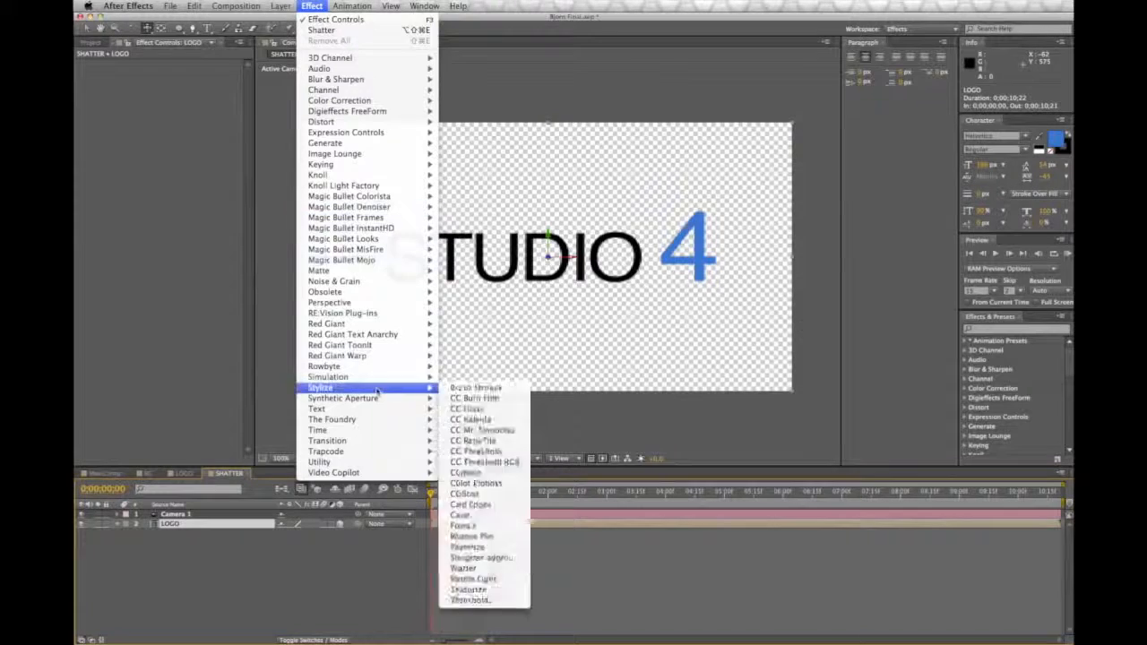
mouse_move(376, 378)
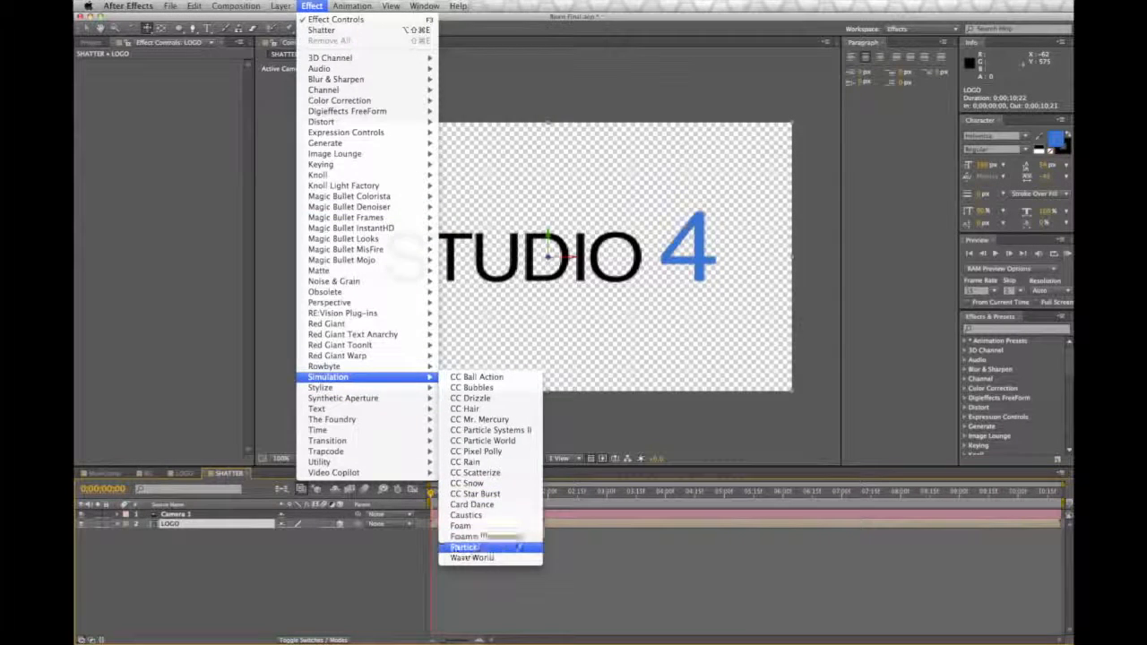
left_click(464, 547)
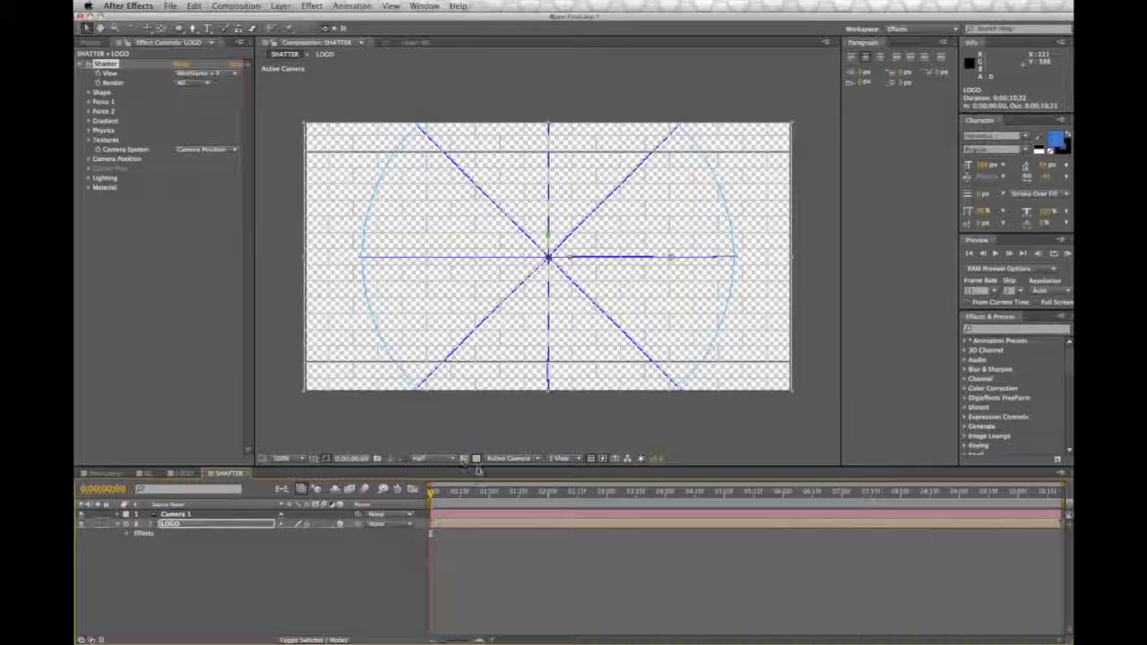
key("space")
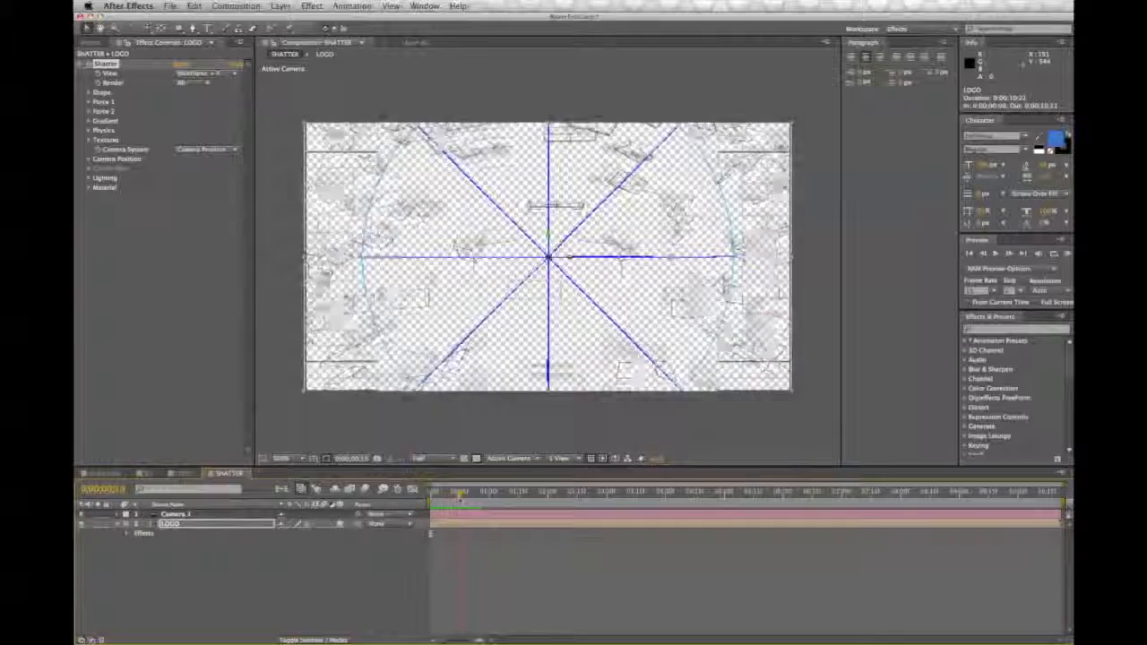
key("space")
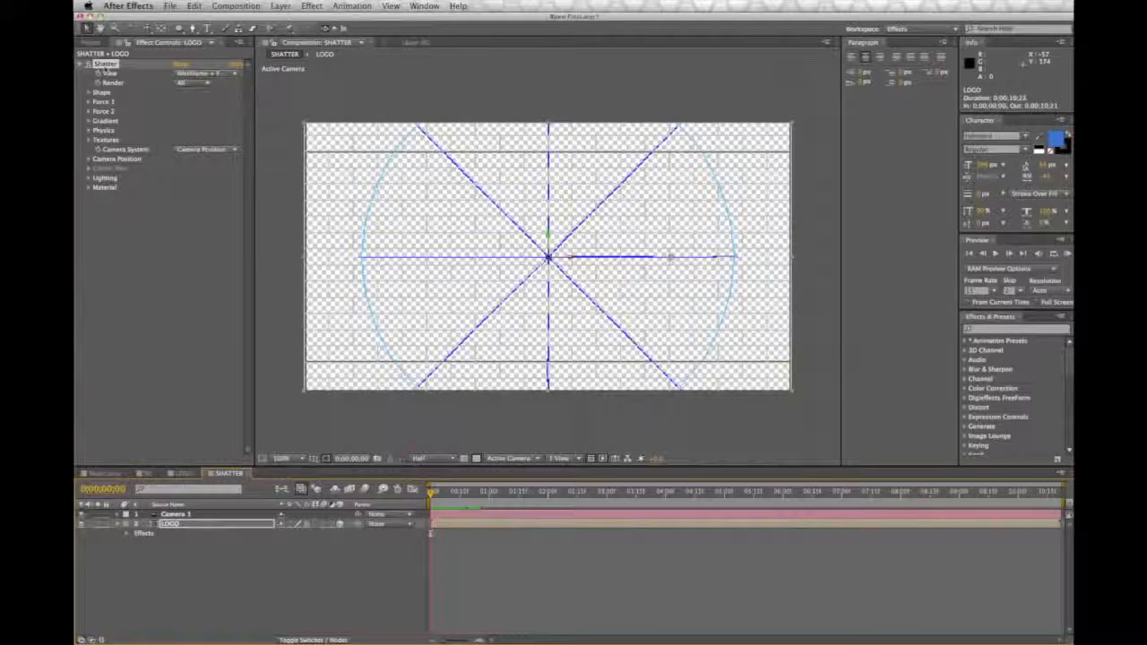
Step: Switch the Shatter view to Rendered and scrub through the start of the timeline to check the breaking logo
left_click(184, 75)
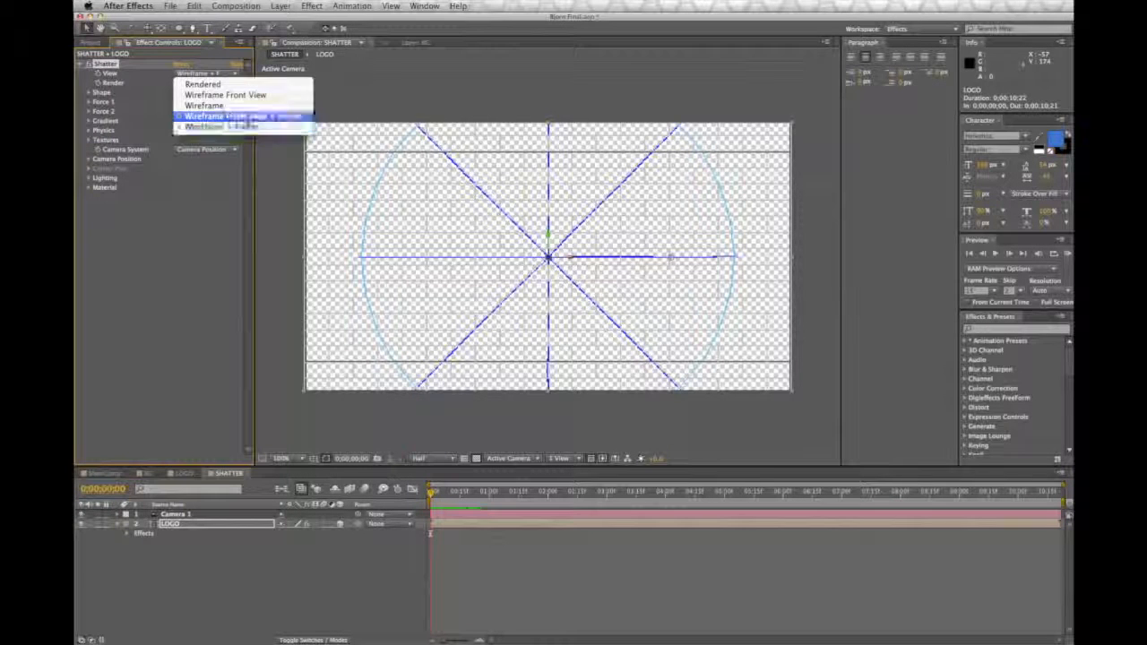
left_click(235, 84)
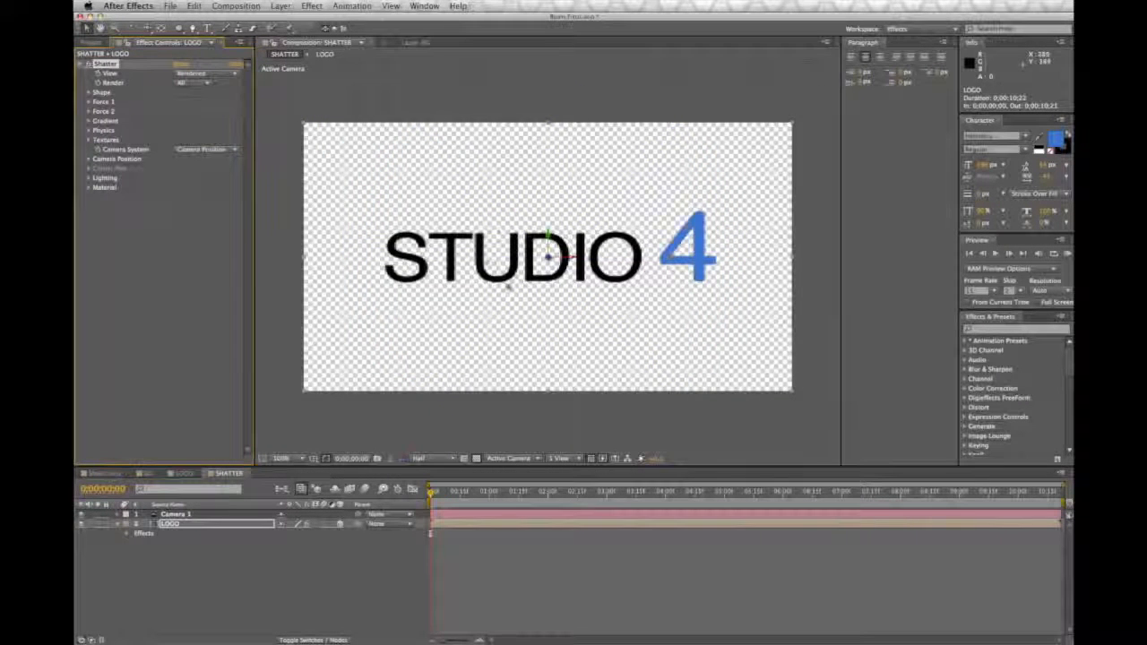
mouse_move(431, 491)
left_mouse_down()
mouse_move(498, 503)
mouse_move(433, 504)
left_mouse_up()
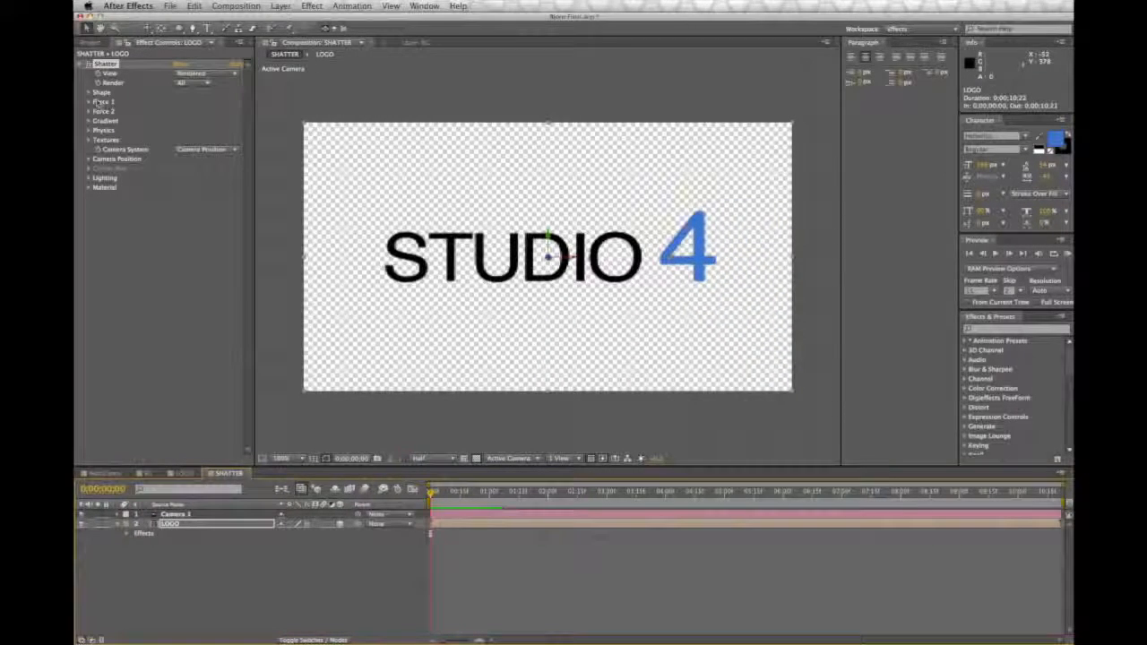
Step: Set the Shatter shape pattern to Glass, show it as Wireframe + Forces, and preview the break-up
left_click(89, 93)
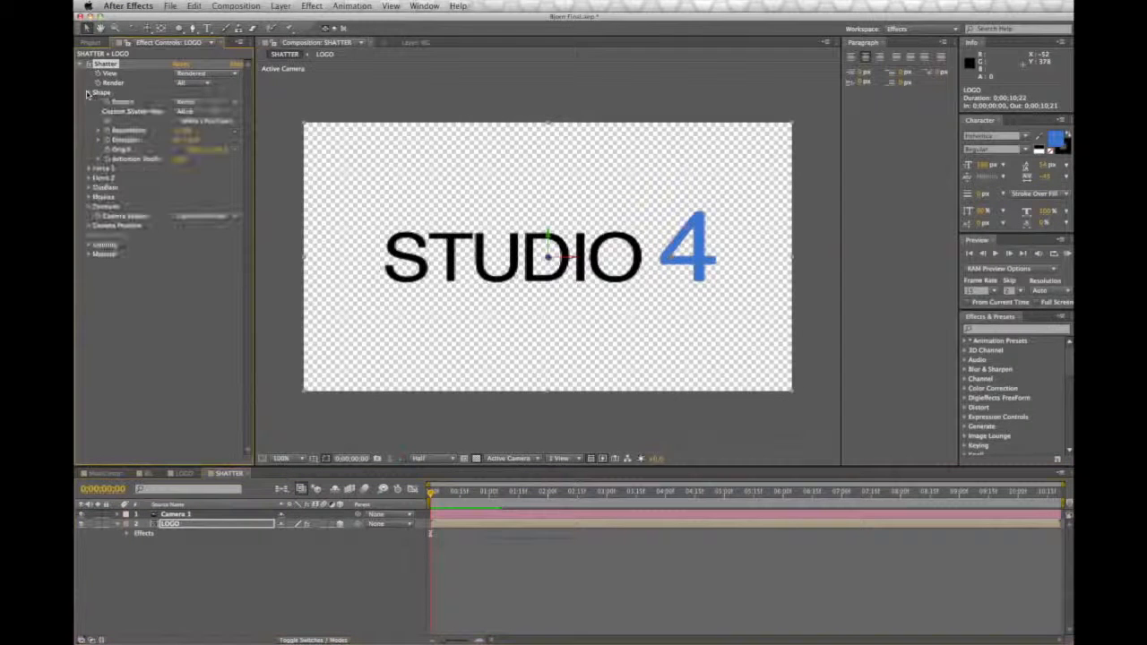
left_click(202, 102)
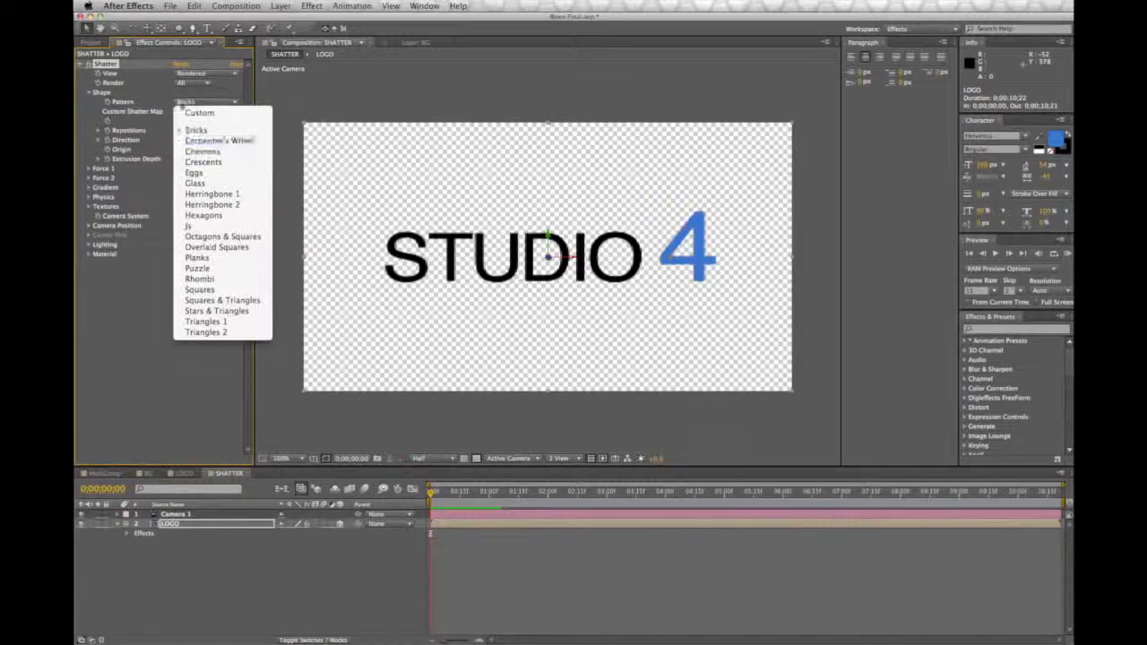
left_click(199, 184)
left_click(215, 73)
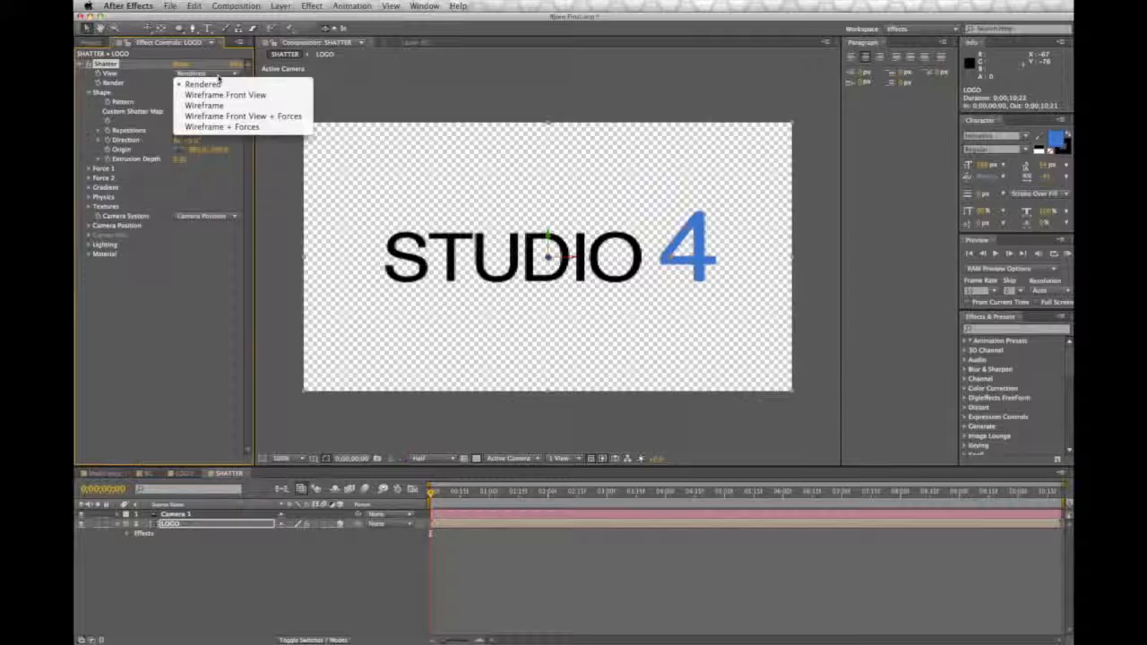
left_click(219, 128)
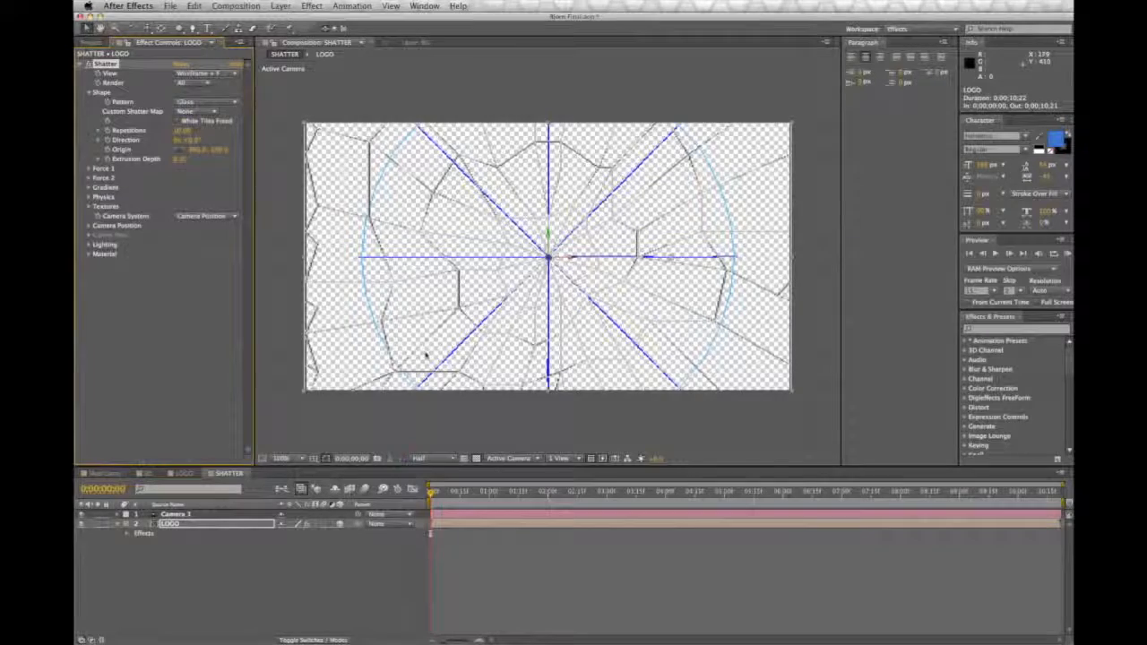
mouse_move(431, 492)
left_mouse_down()
mouse_move(469, 493)
mouse_move(430, 504)
left_mouse_up()
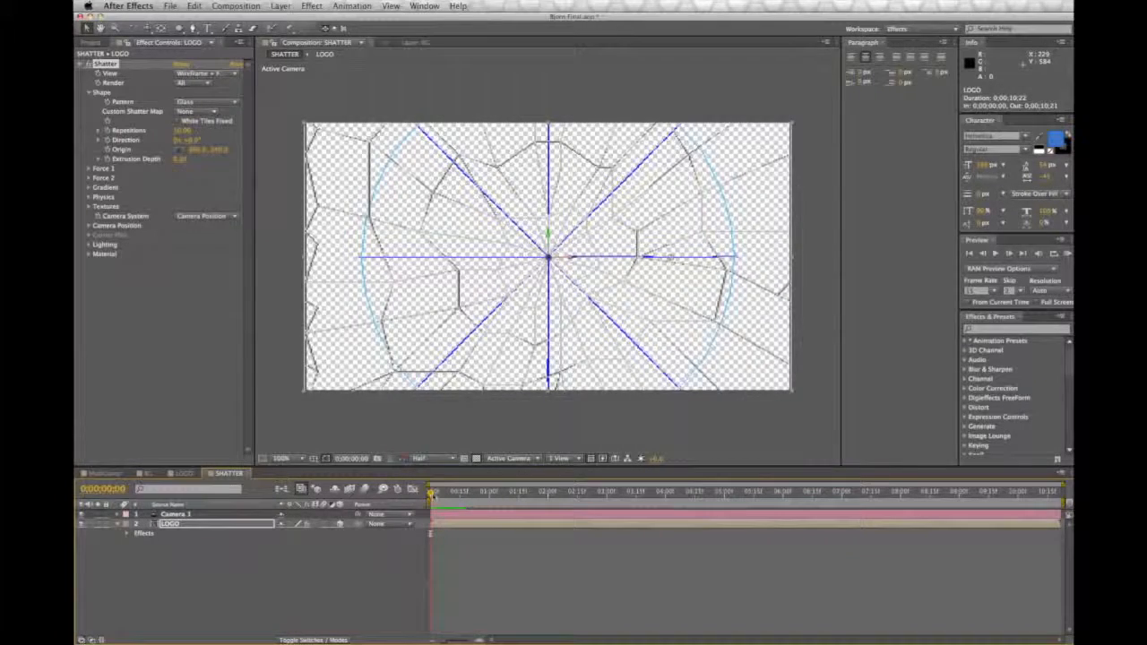
left_click_drag(483, 494, 412, 499)
key("space")
Step: Set the Shatter pattern repetitions to 55 and scrub the timeline to preview the smaller pieces
left_click_drag(179, 135, 243, 134)
left_click(184, 130)
type("55")
key("Return")
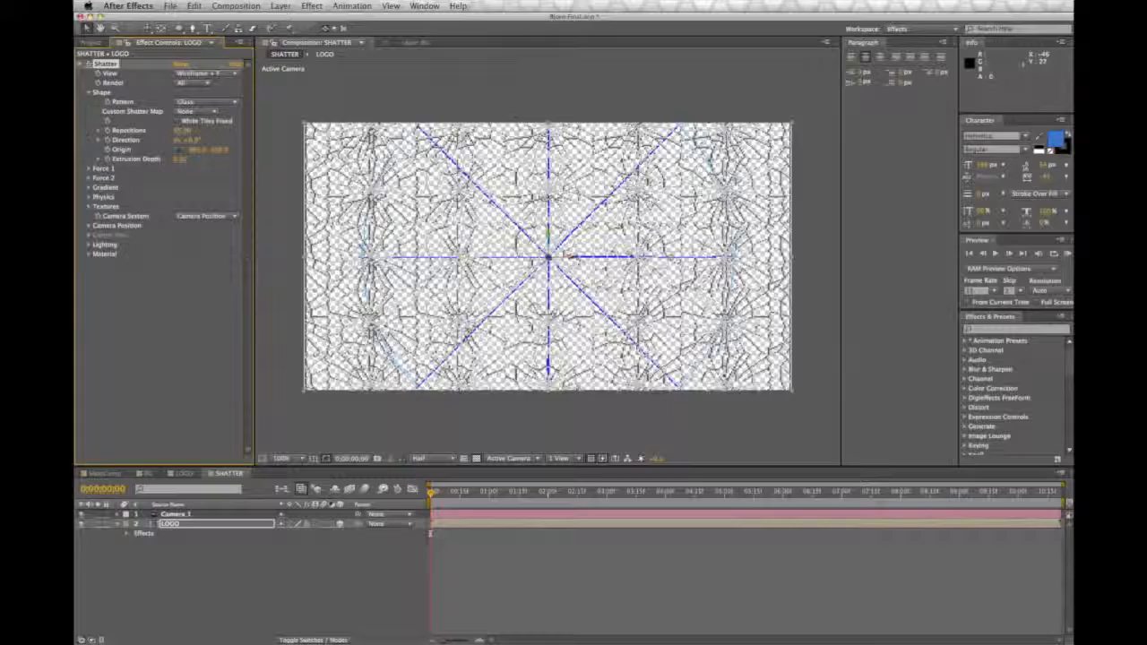
left_click_drag(434, 493, 504, 504)
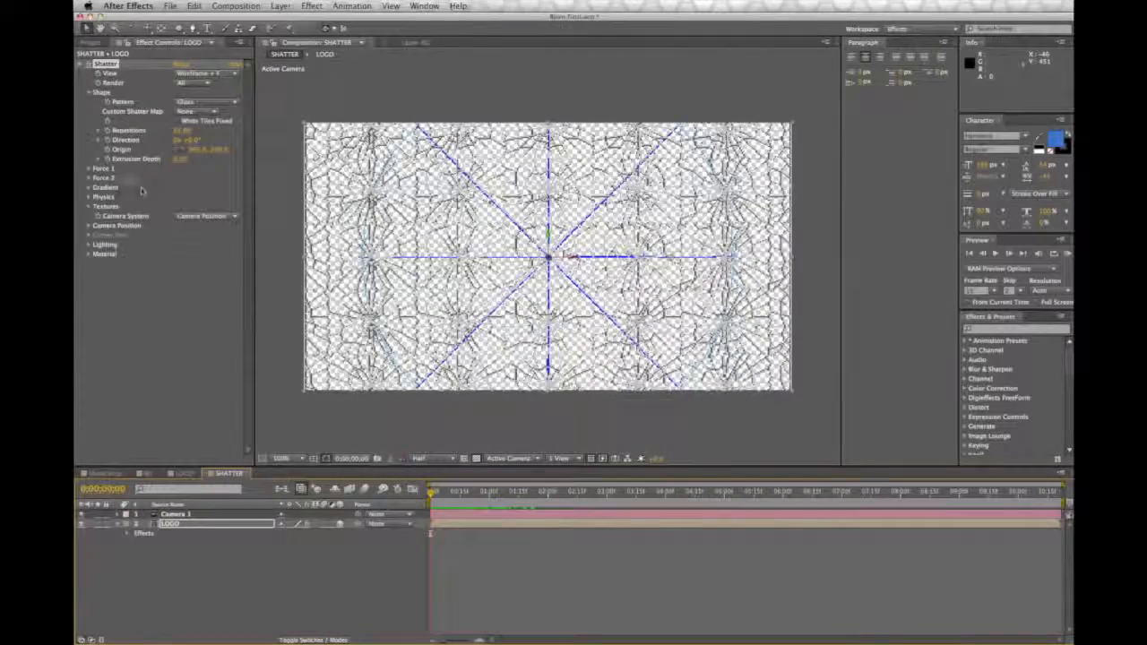
Step: Set the Shatter physics gravity to 0, preview the motion, and switch the effect's view to Rendered
left_click(90, 196)
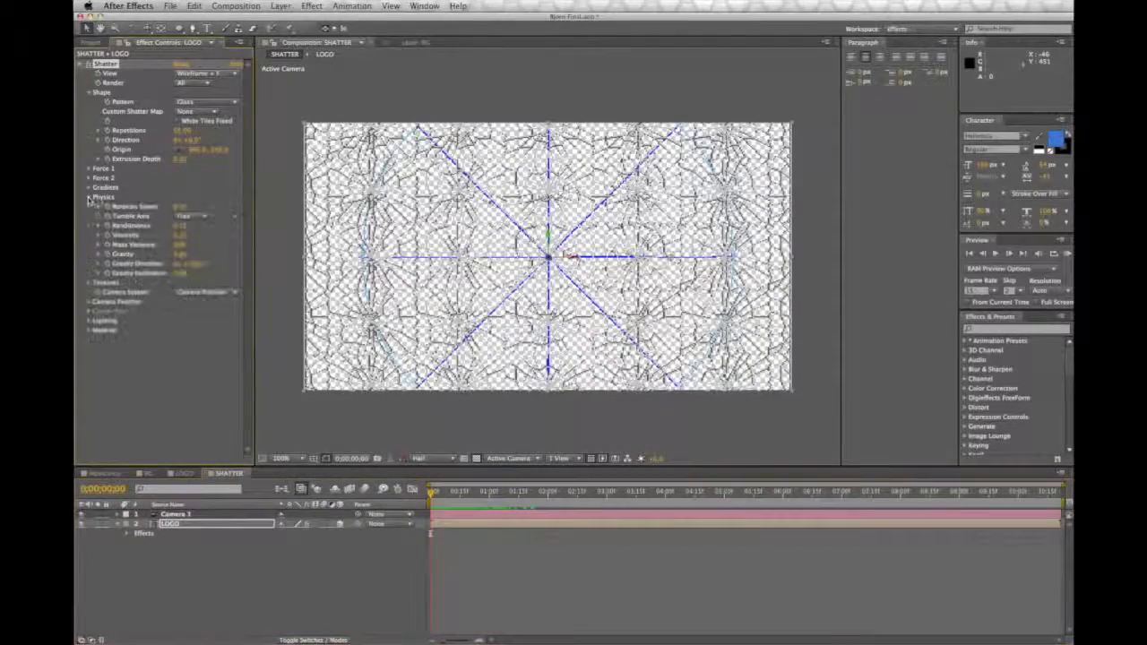
left_click(181, 254)
type("0")
key("Return")
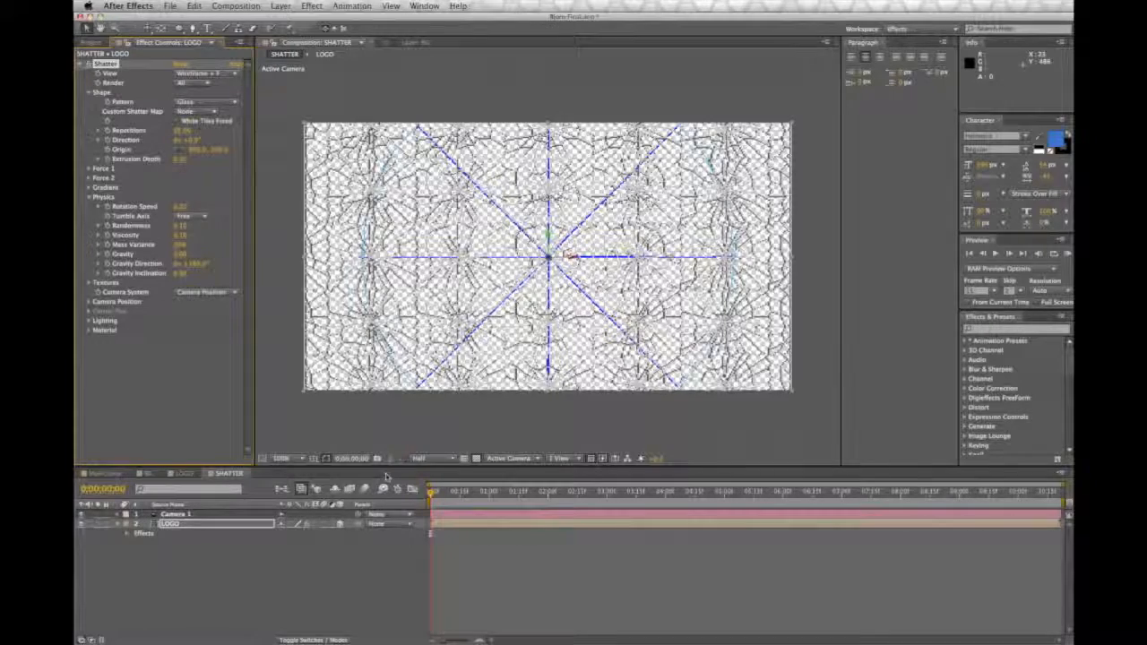
left_click_drag(433, 495, 408, 504)
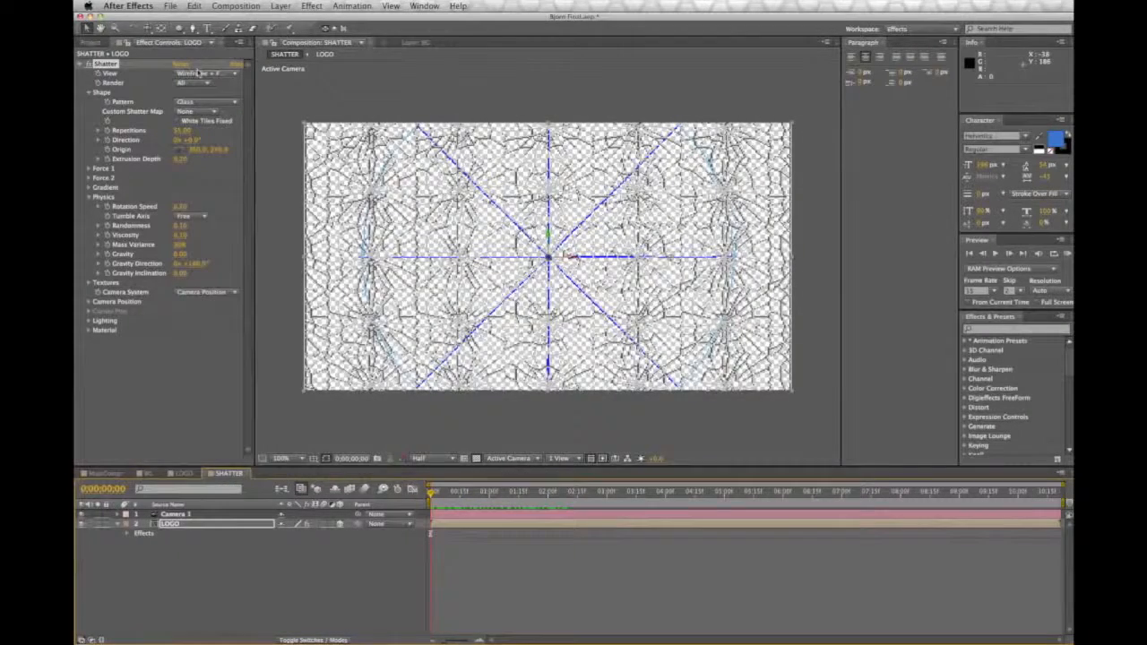
left_click(199, 73)
left_click(205, 81)
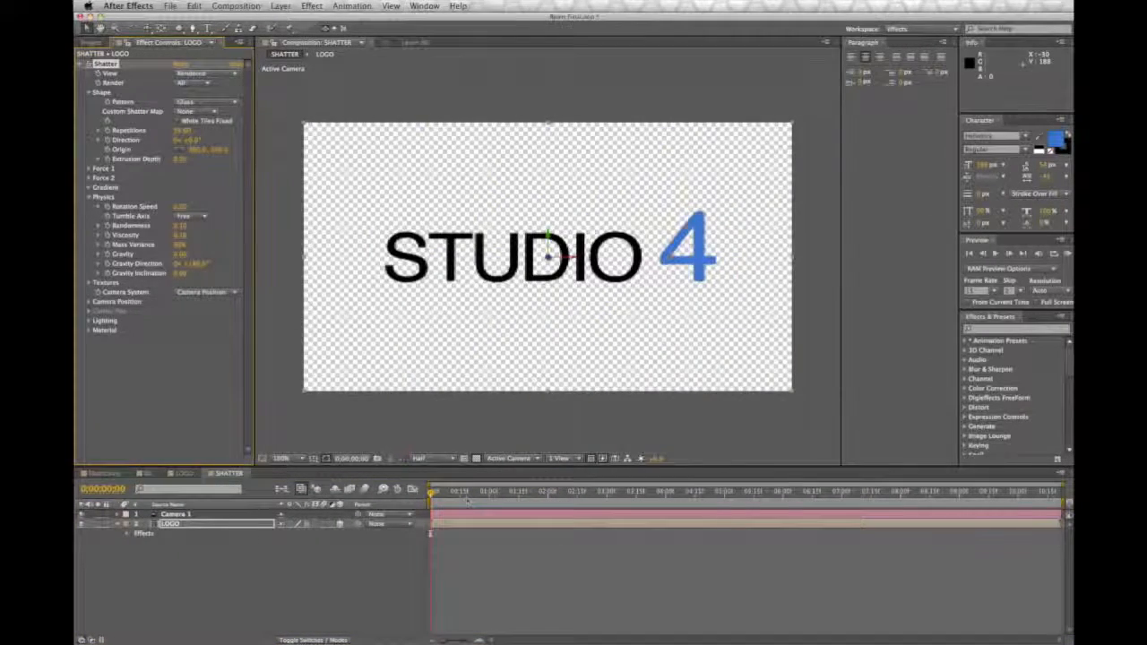
Step: Play the shattering logo from the start of the timeline, rewind, and play it again
key("space")
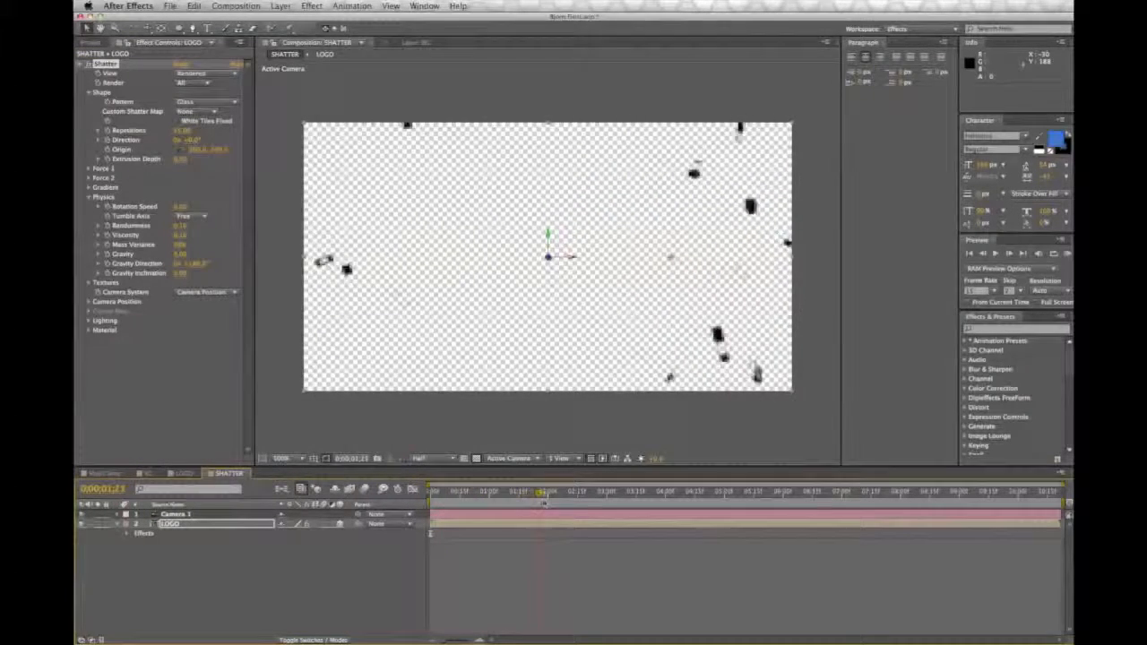
left_click_drag(542, 502, 429, 502)
key("space")
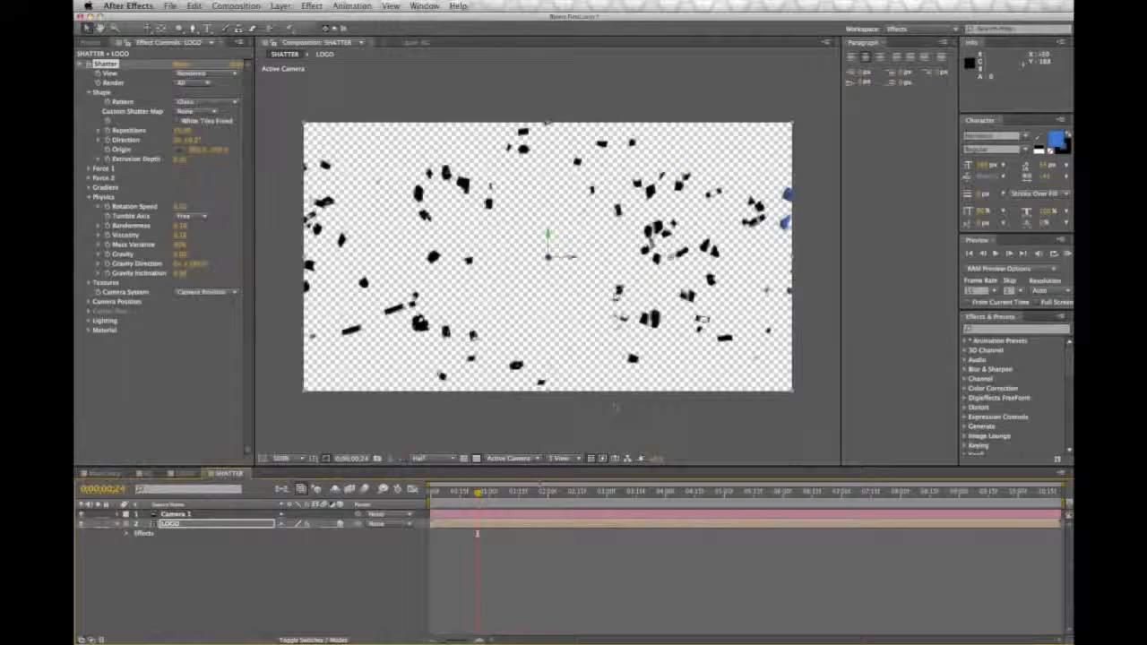
Step: Try previewing the shatter composition at Full resolution, and set the preview resolution back to Half
left_click(419, 457)
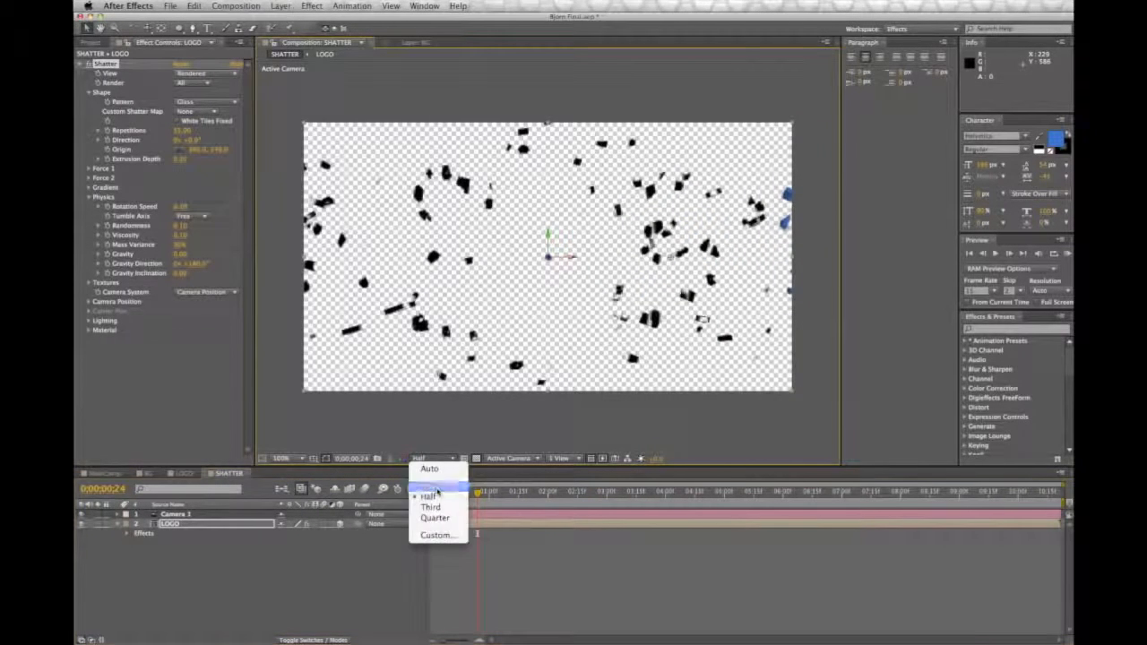
left_click(439, 485)
key("space")
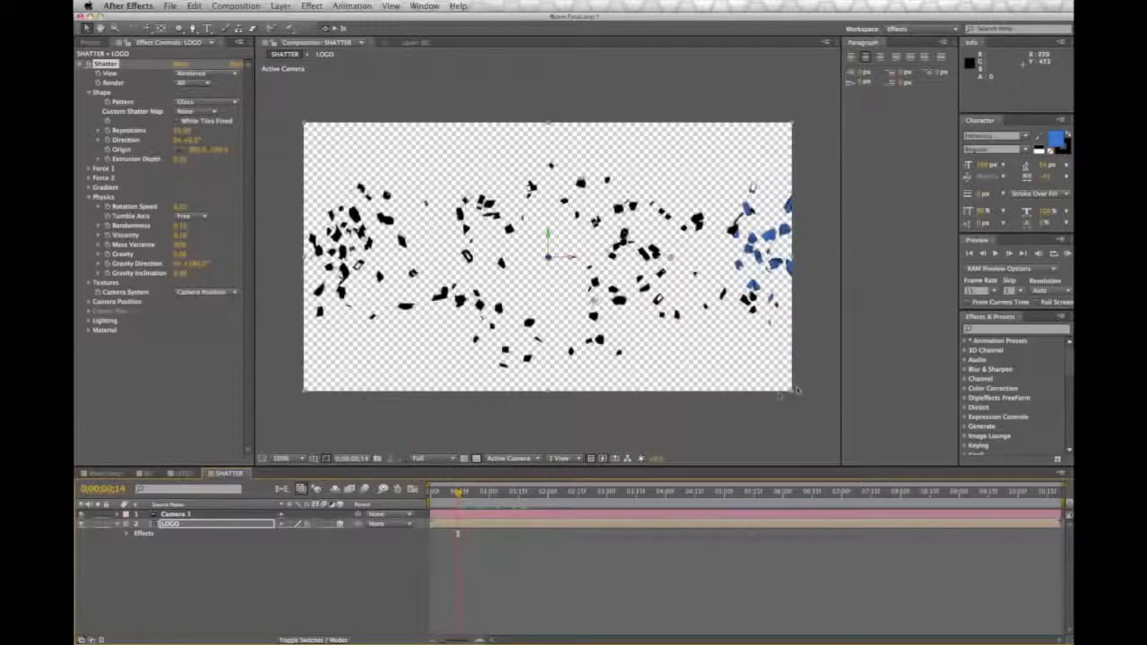
left_click(418, 458)
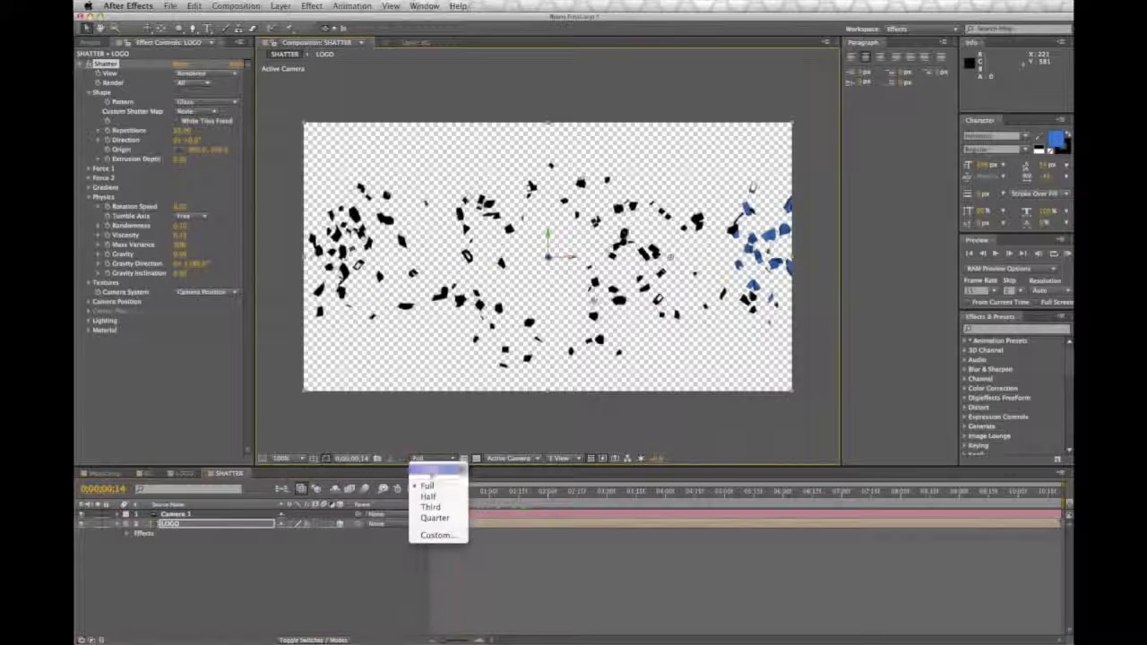
left_click(439, 491)
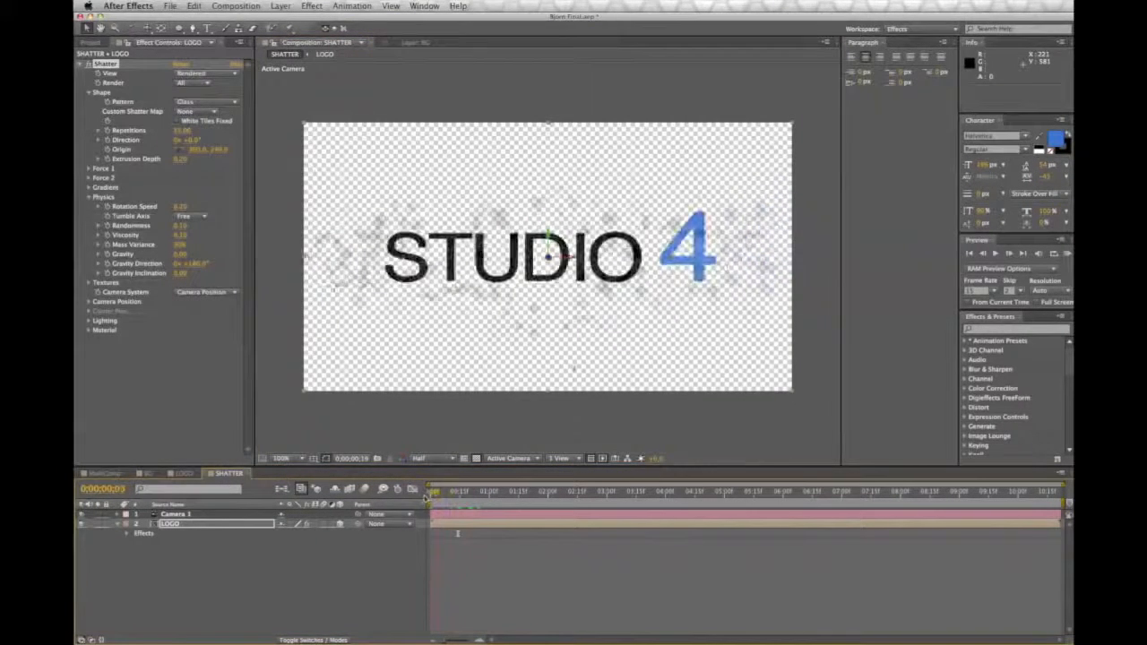
Step: Adjust the depth of the Shatter effect's Force 1 while viewing the broken logo at 0;00;00;13
left_click_drag(424, 498, 457, 496)
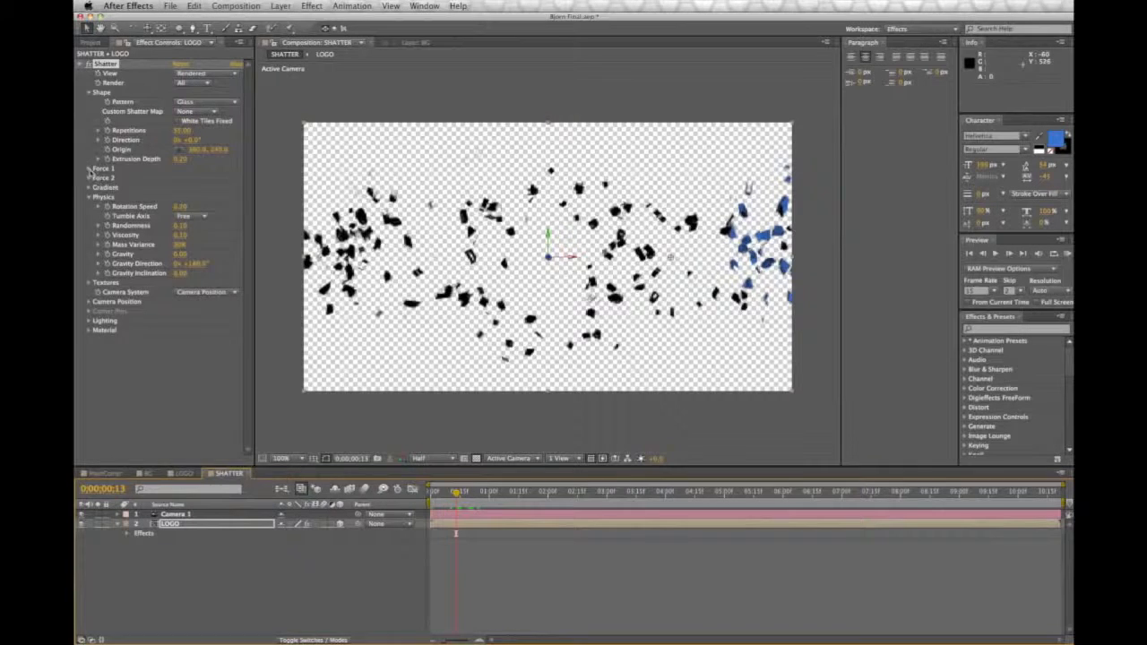
left_click(89, 169)
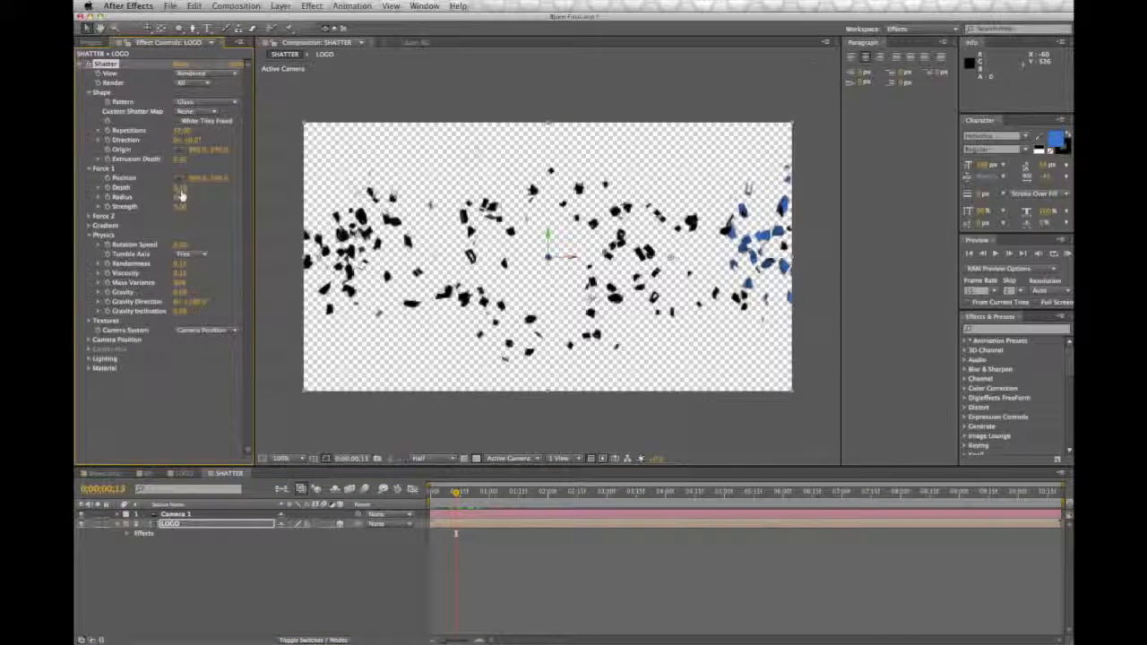
left_click_drag(181, 189, 190, 189)
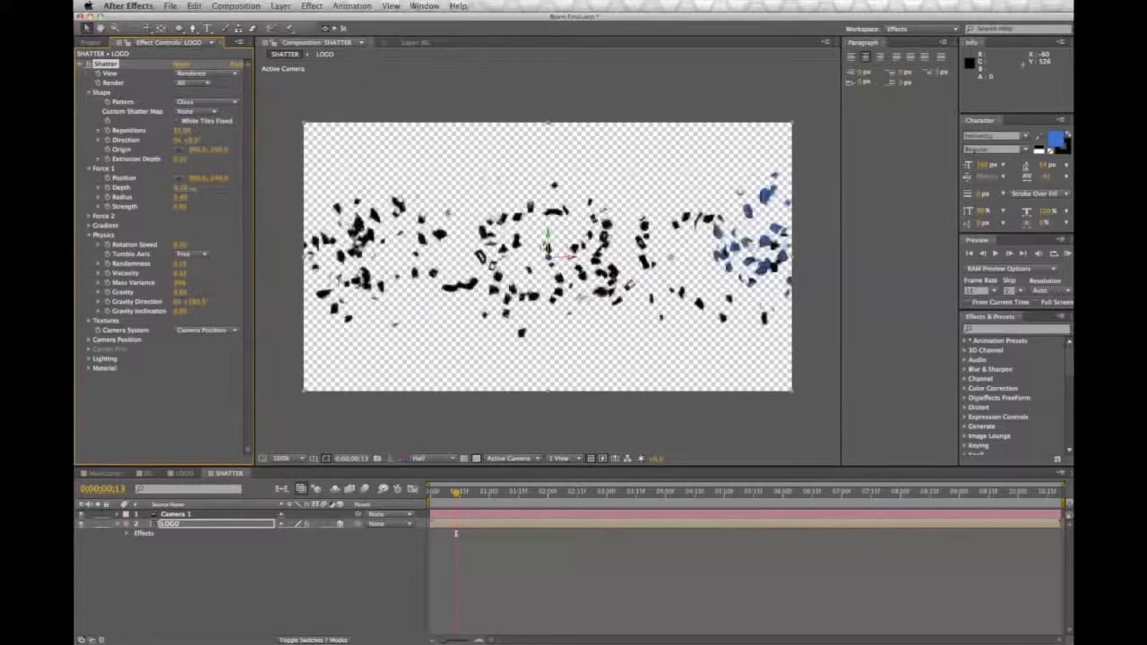
left_click_drag(201, 190, 189, 194)
left_click(182, 189)
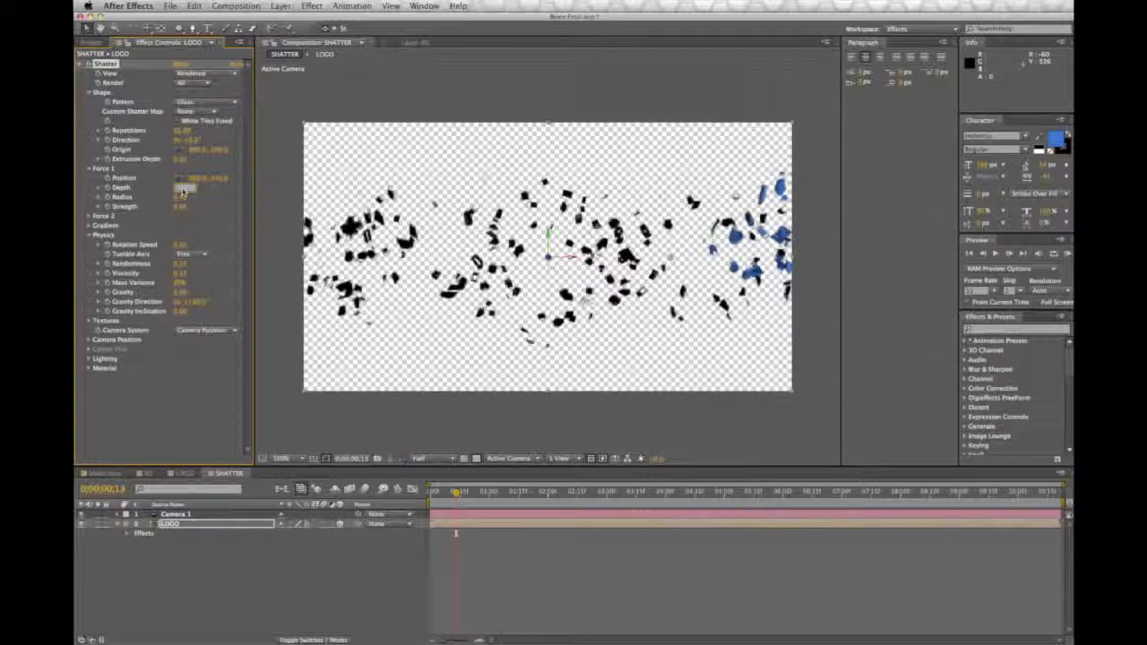
key("Return")
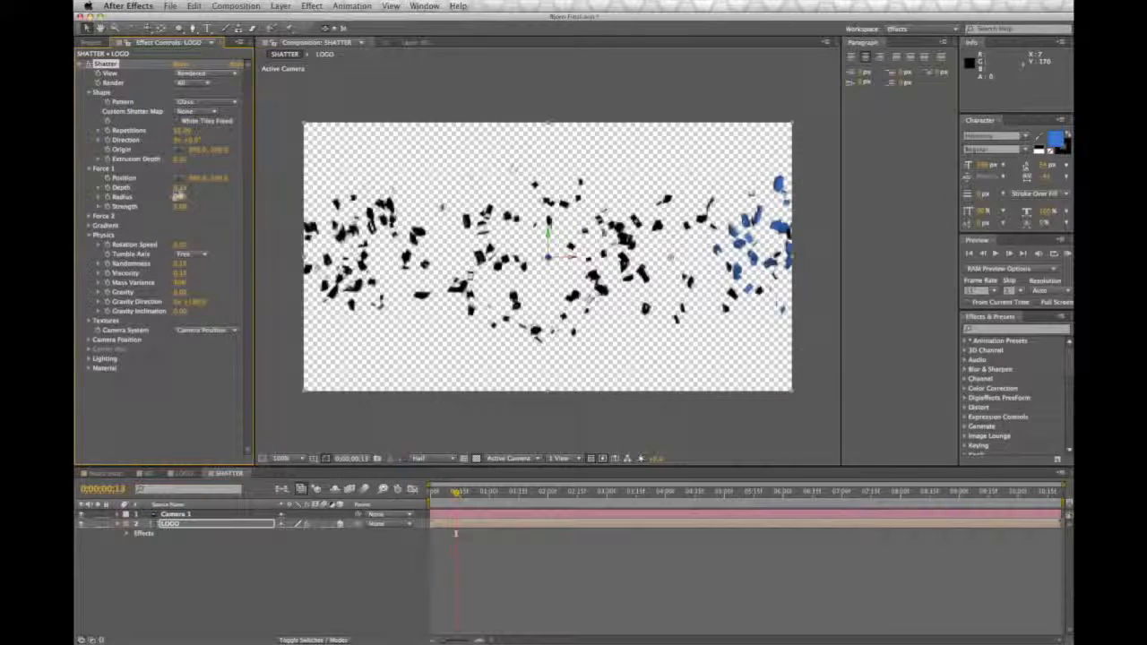
left_click_drag(179, 188, 179, 188)
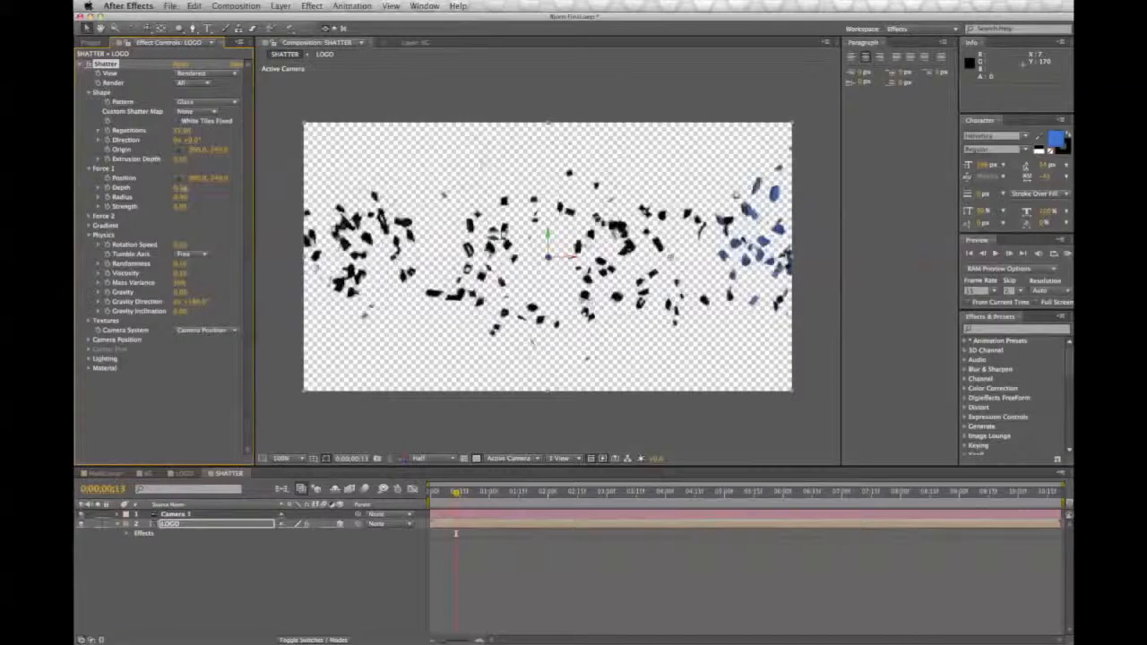
left_click(180, 188)
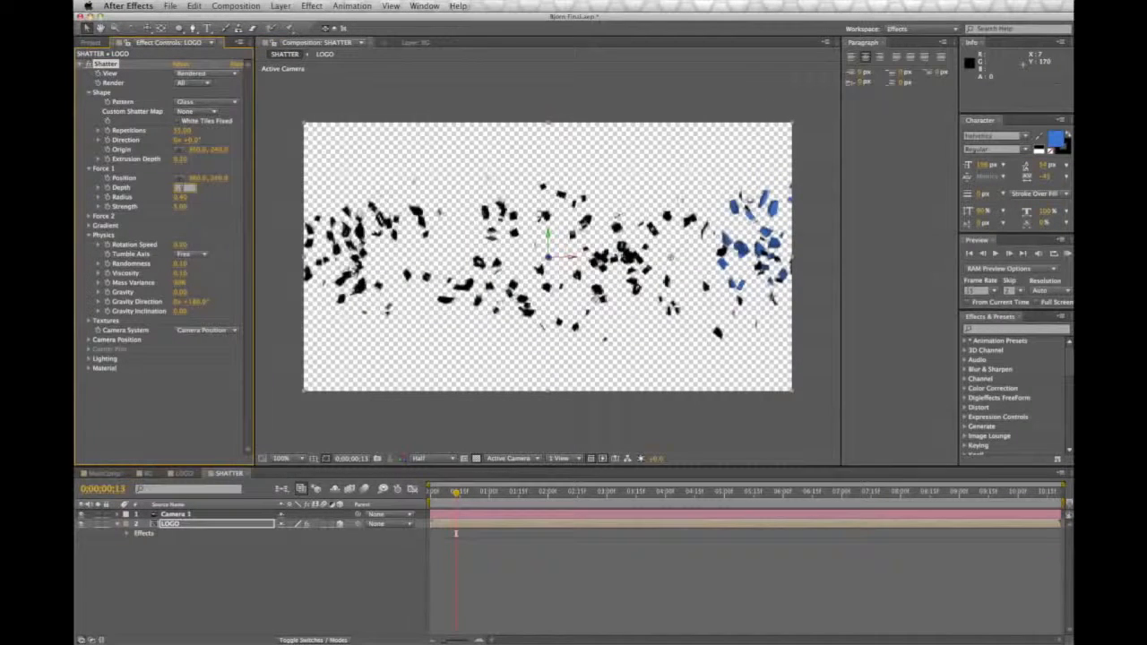
Step: Preview the break-up with the adjusted force depth and return the playhead to the start
key("space")
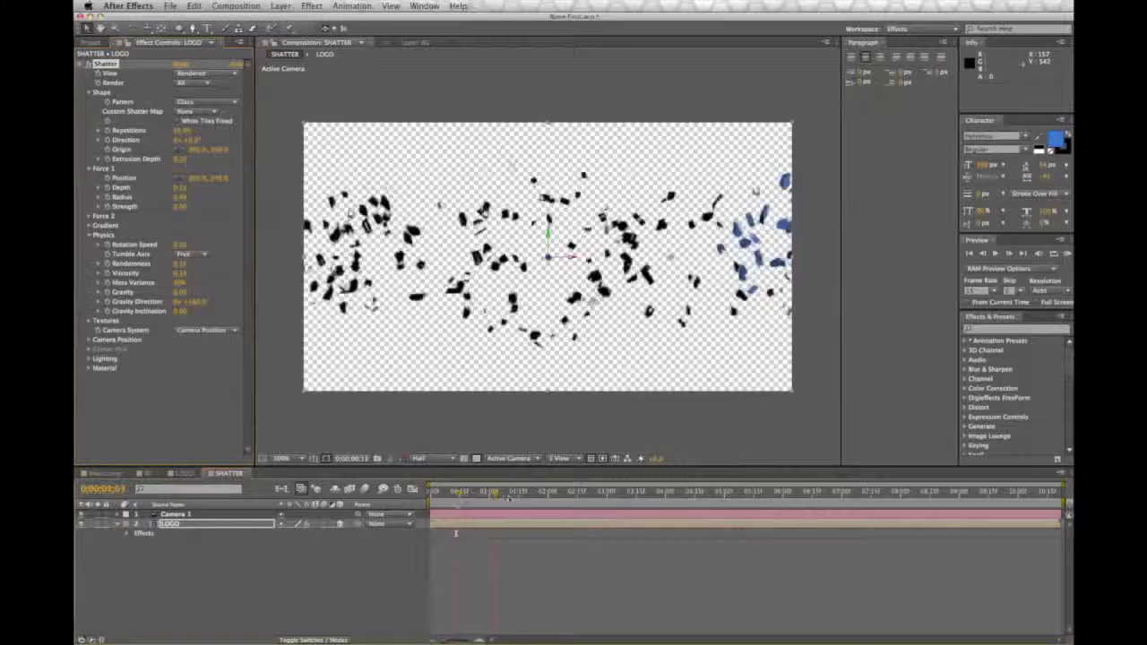
left_click_drag(539, 502, 423, 503)
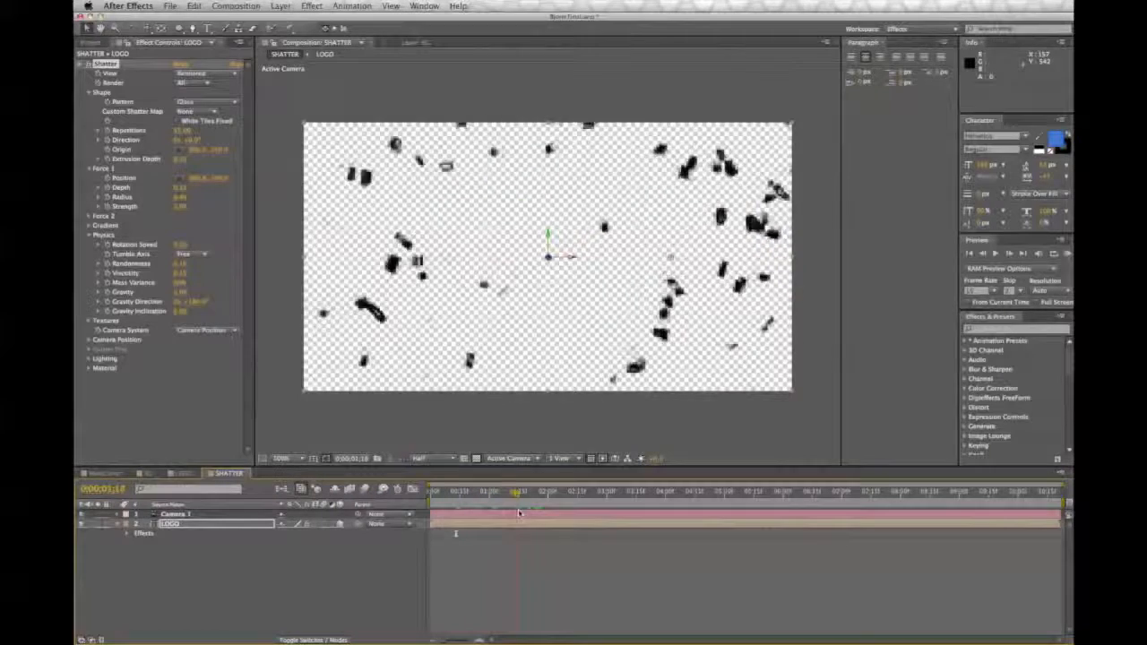
left_click_drag(557, 524, 428, 526)
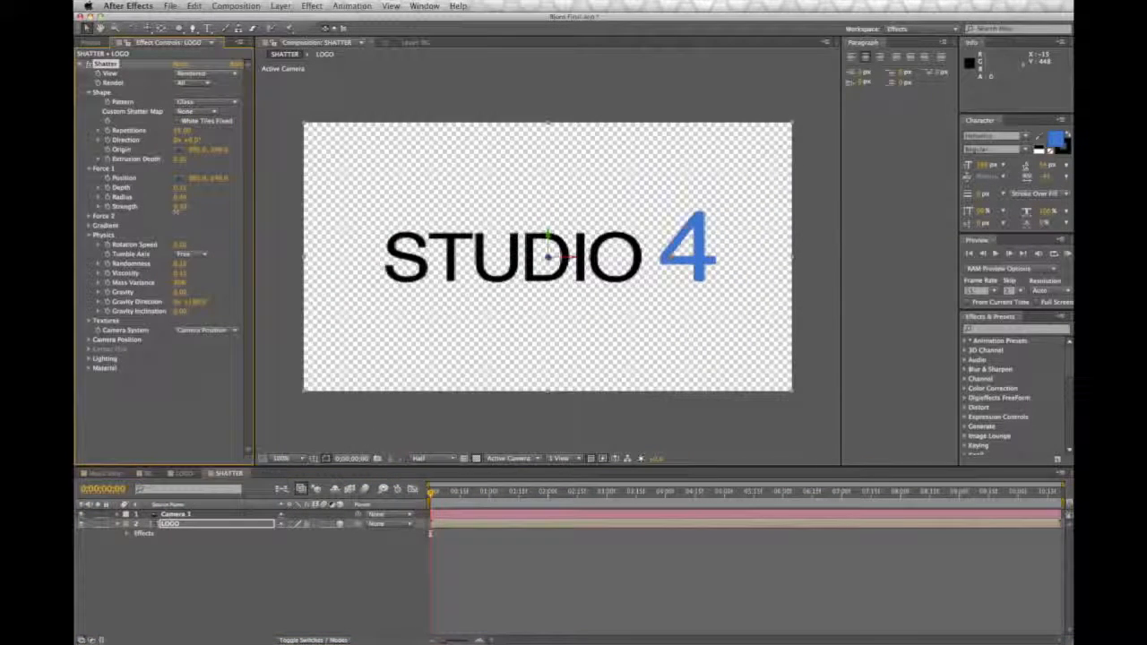
key("space")
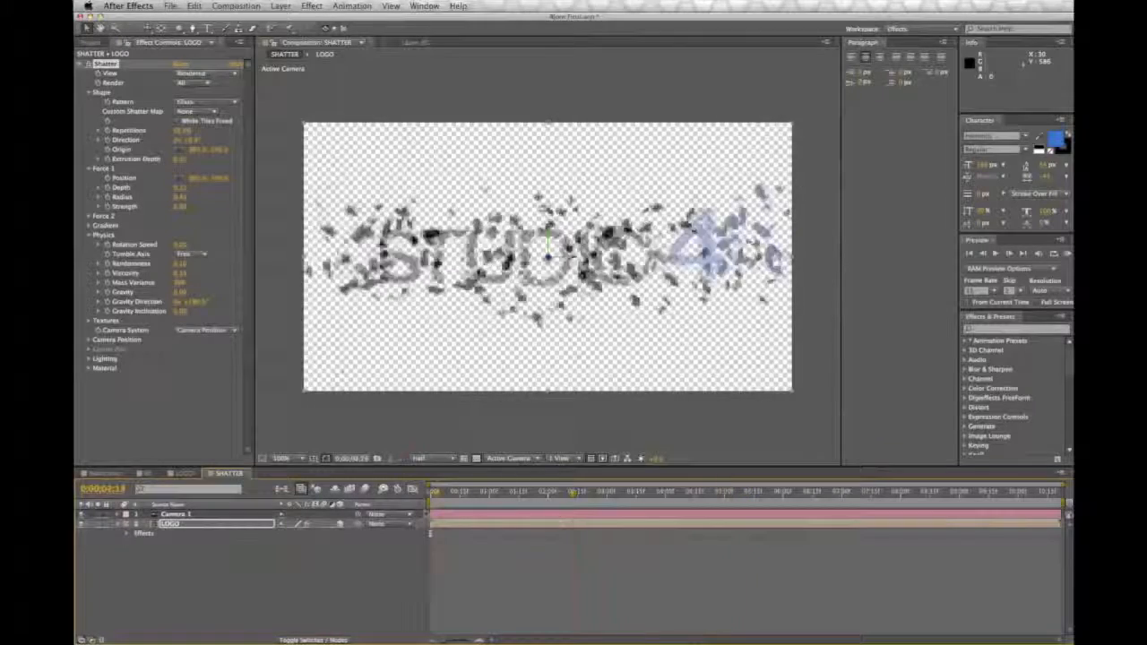
left_click_drag(566, 518, 424, 517)
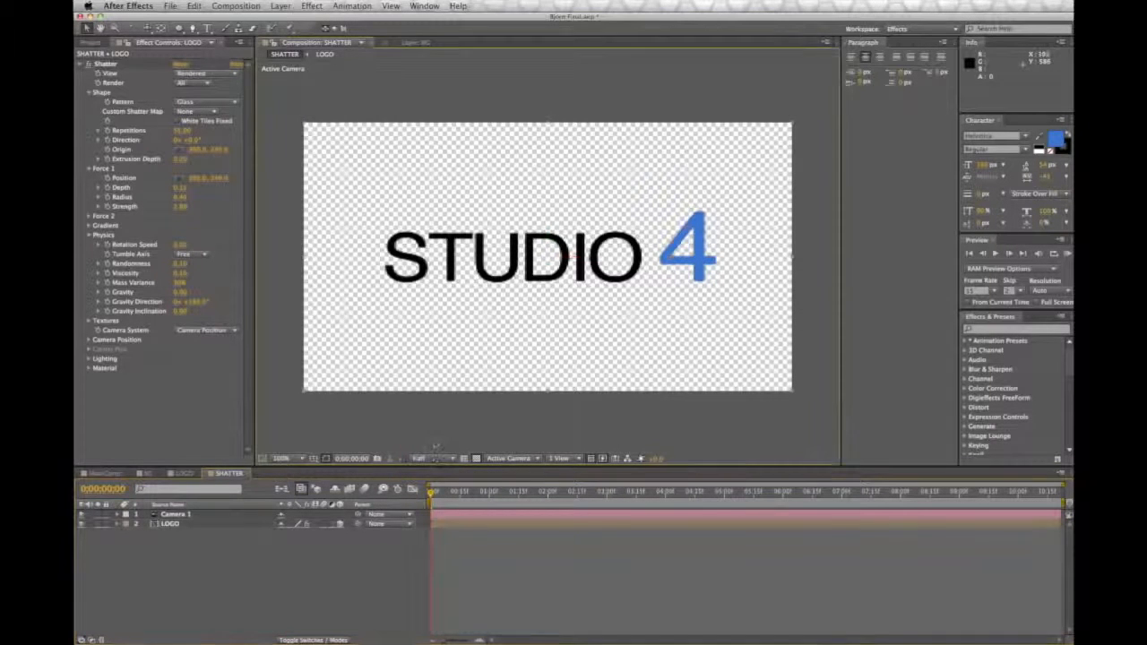
Step: Turn on keyframing for Camera 1's Point of Interest, Position and Orientation at 0;00;00;00
left_click(184, 514)
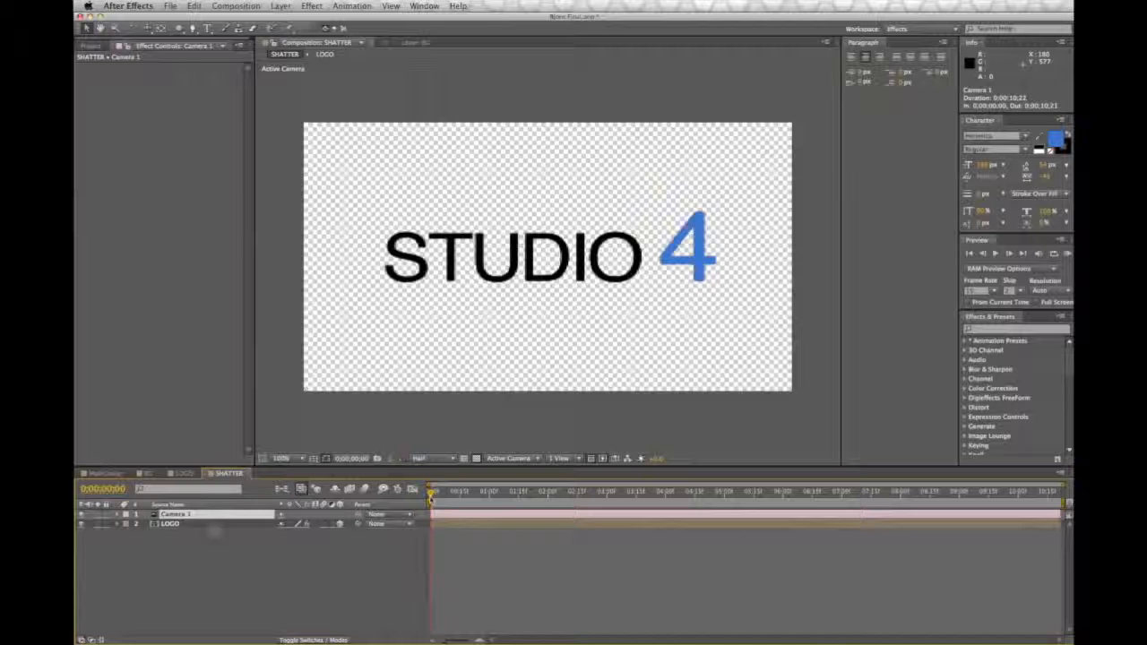
left_click(127, 514)
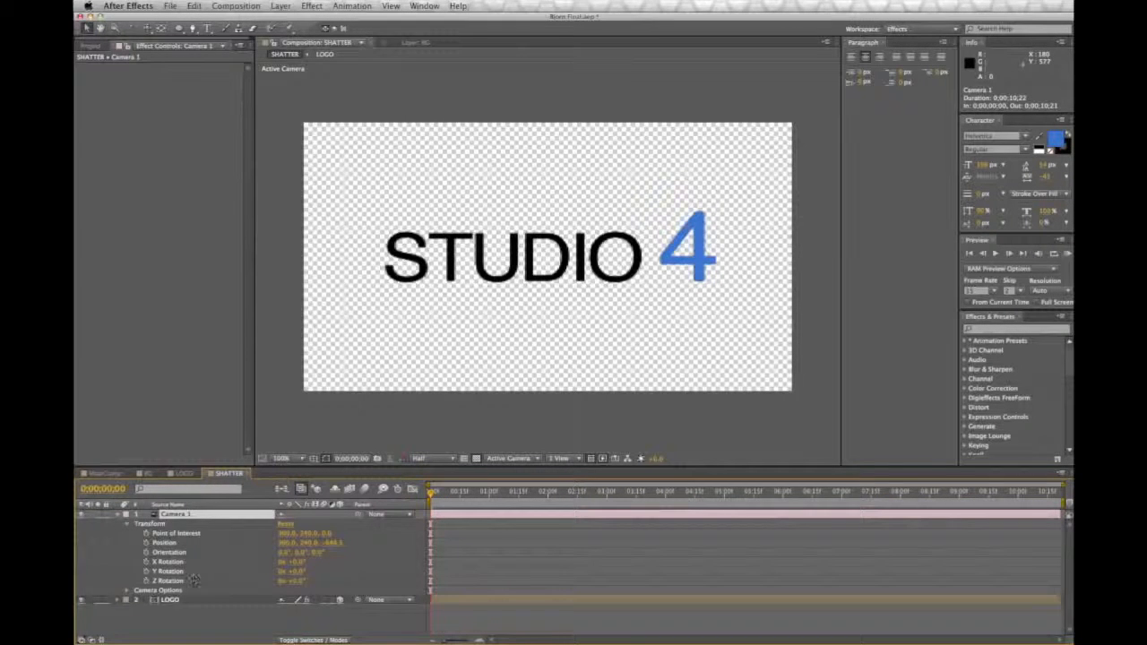
left_click(146, 533)
left_click(146, 543)
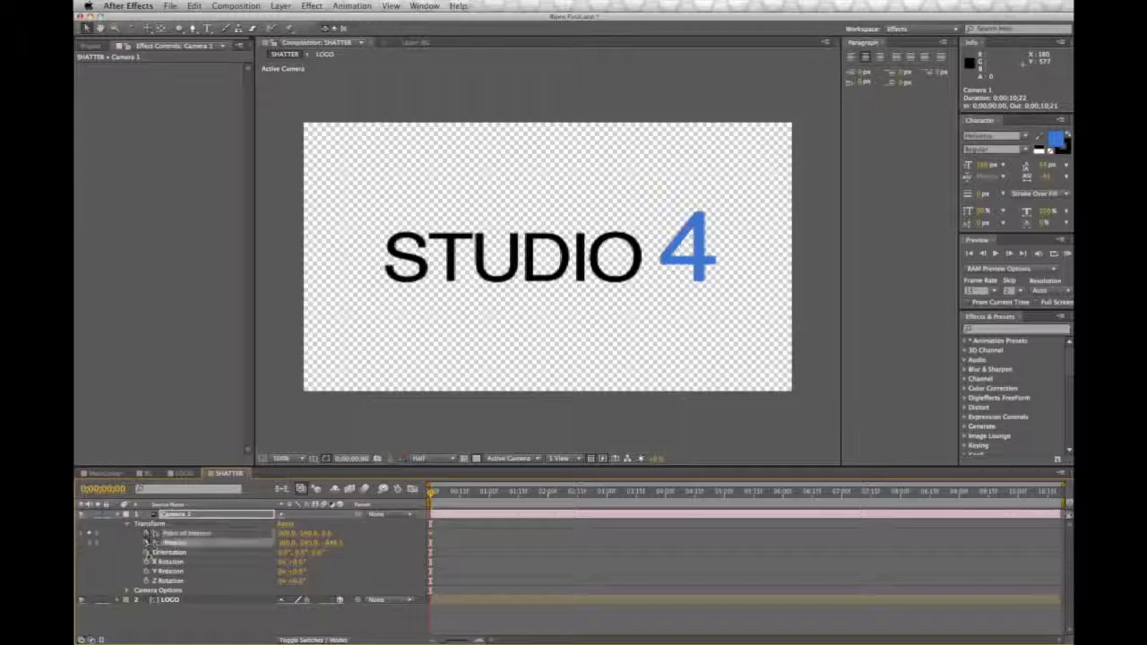
left_click(146, 552)
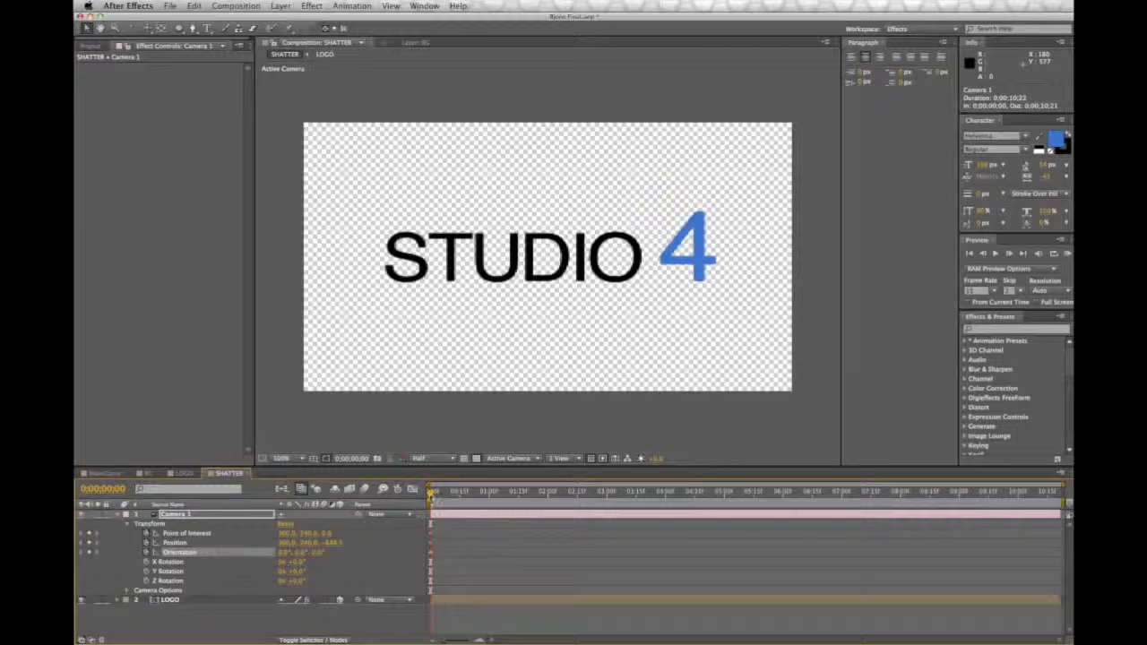
Step: At 0;00;03;09, move Camera 1 closer to about -465 on Z, roll its orientation, and track it across the pieces
left_click_drag(431, 495, 624, 521)
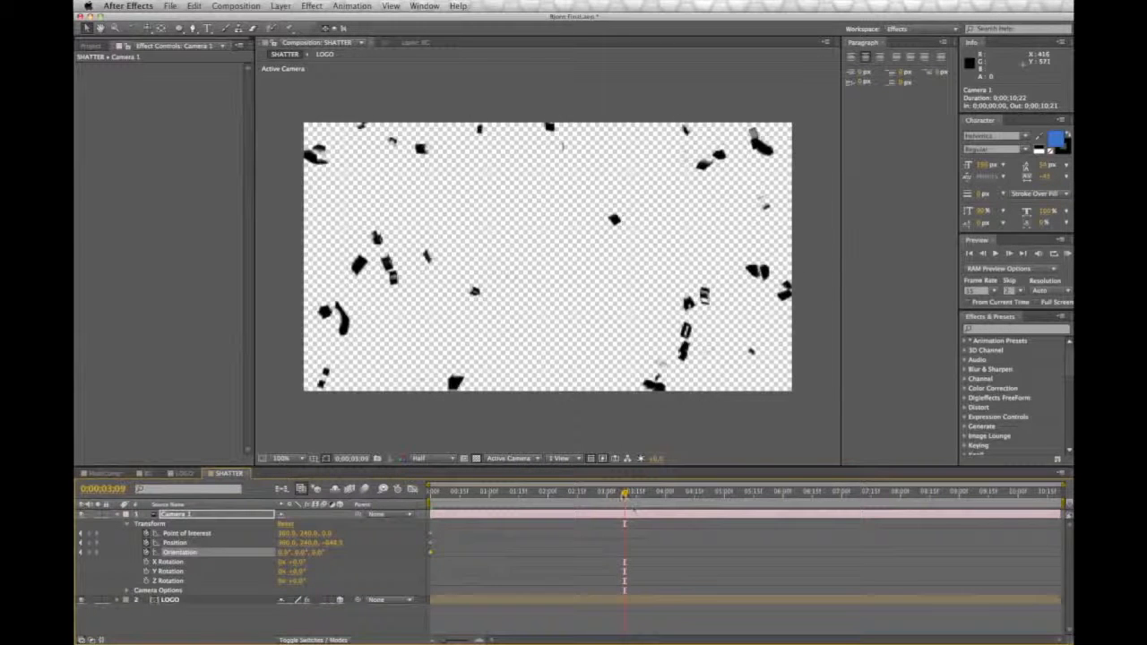
mouse_move(332, 544)
left_mouse_down()
mouse_move(430, 544)
mouse_move(578, 570)
mouse_move(314, 553)
mouse_move(376, 552)
mouse_move(332, 551)
mouse_move(340, 543)
left_mouse_up()
left_click(147, 30)
left_click_drag(684, 237, 568, 286)
Step: Reframe the pieces with the Track XY Camera Tool and push Camera 1's Z position forward until it passes them
left_click(147, 29)
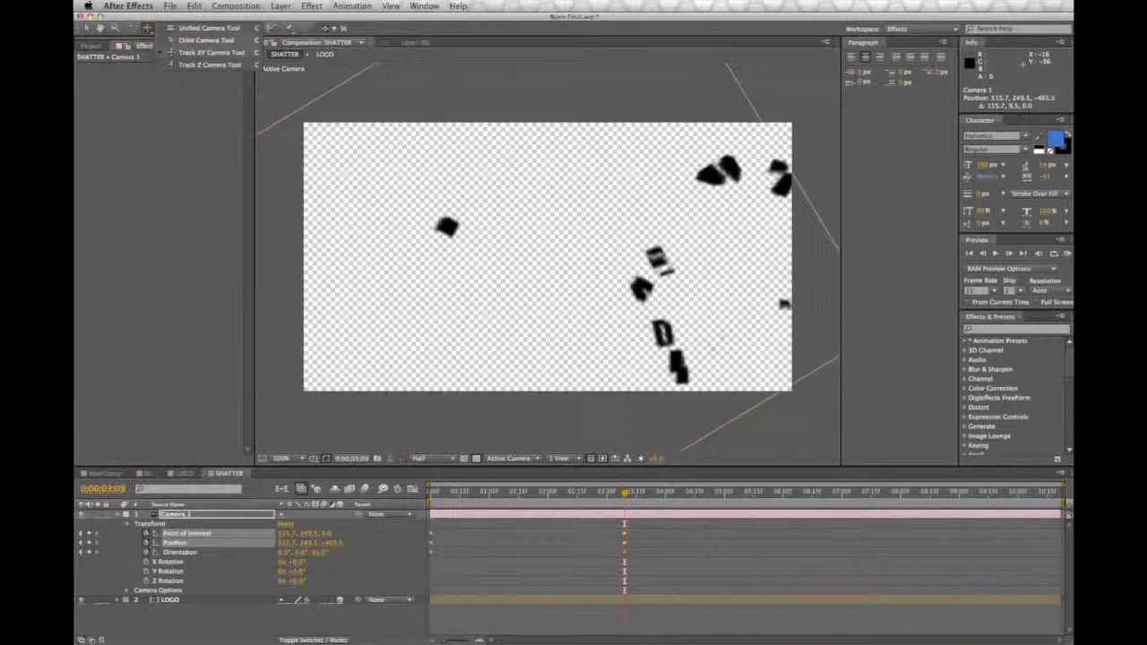
left_click(208, 53)
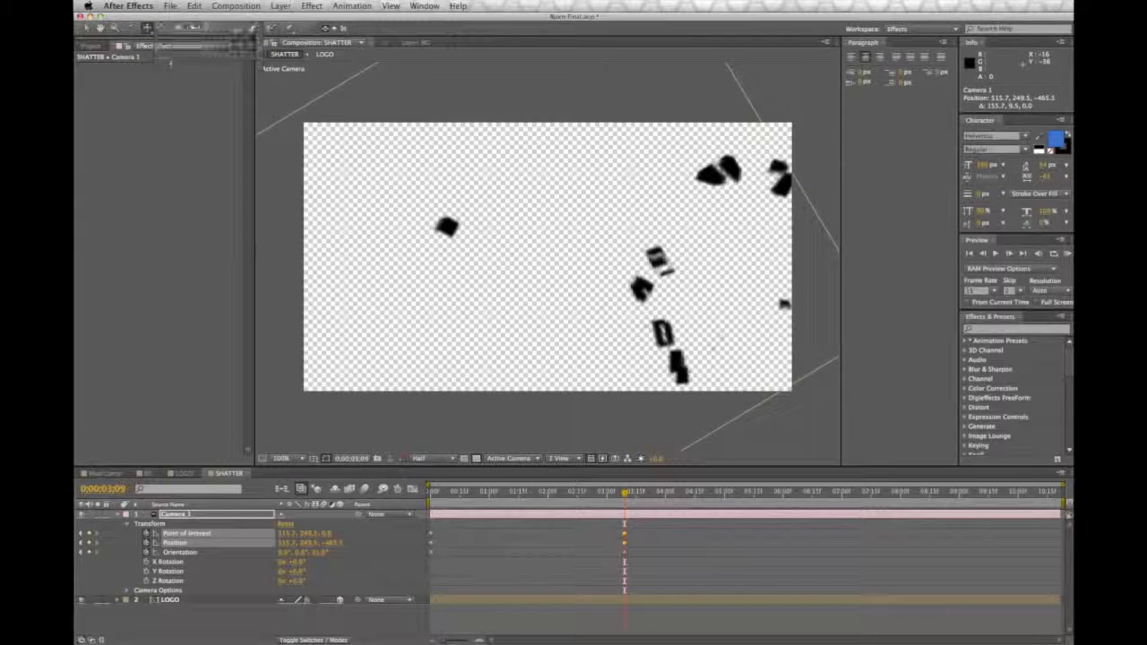
left_click_drag(681, 291, 684, 278)
left_click_drag(518, 280, 563, 262)
left_click_drag(337, 543, 484, 550)
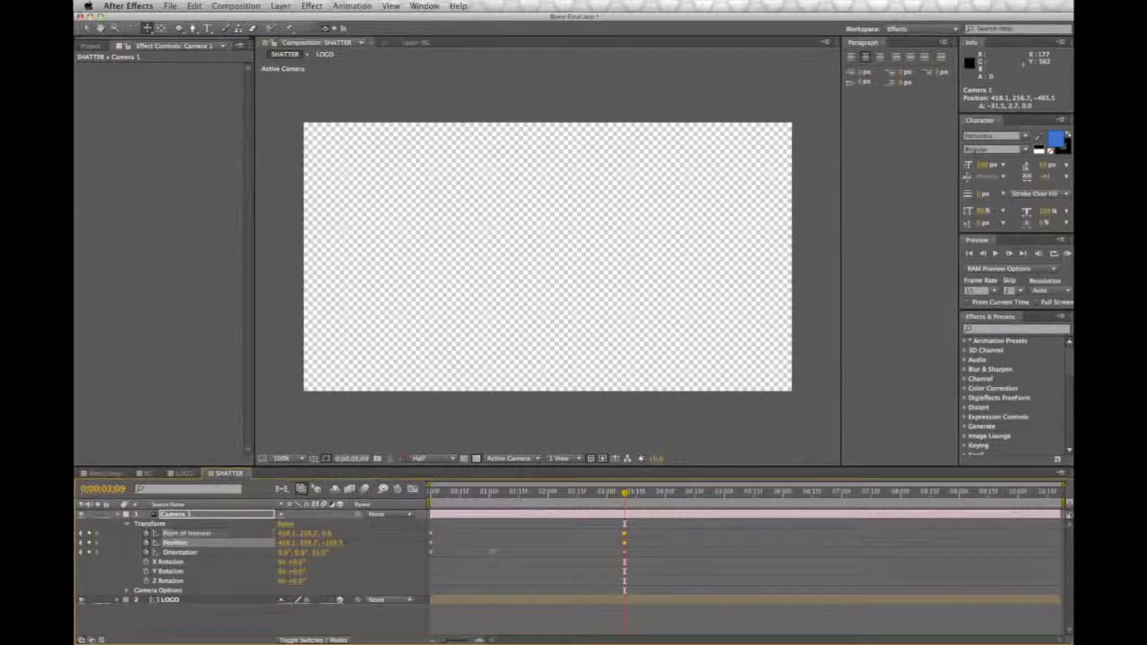
left_click(126, 515)
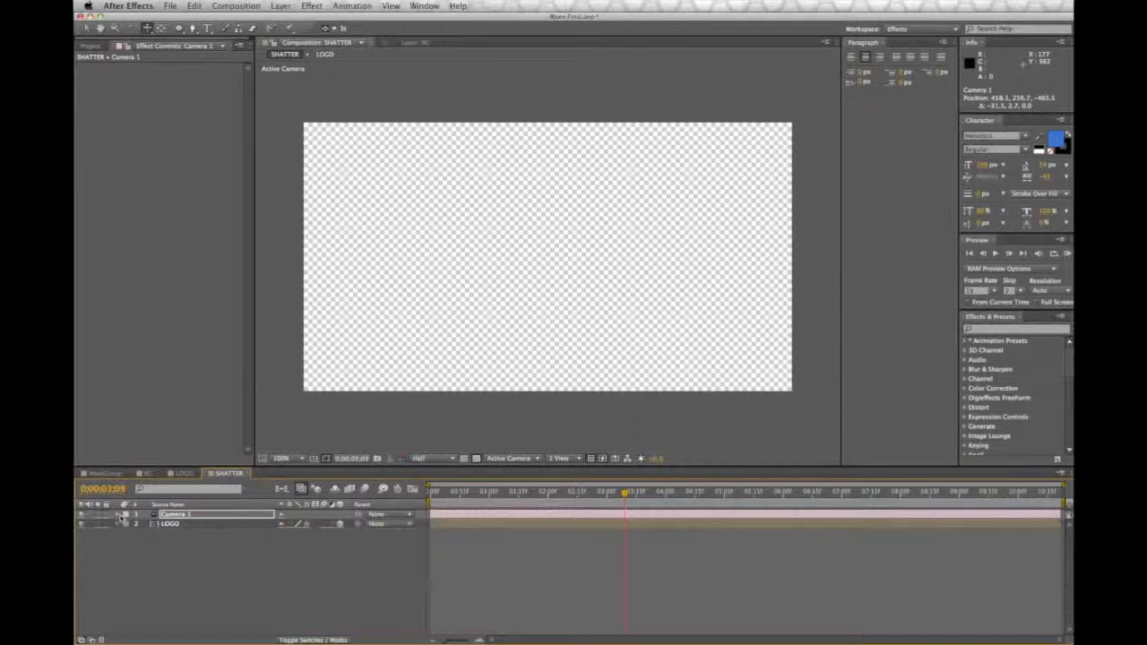
left_click(249, 598)
Step: Scrub and play the camera move through the shattering logo from the start of the timeline
mouse_move(625, 491)
left_mouse_down()
mouse_move(550, 499)
mouse_move(649, 496)
mouse_move(632, 500)
left_mouse_up()
left_click_drag(580, 502, 425, 500)
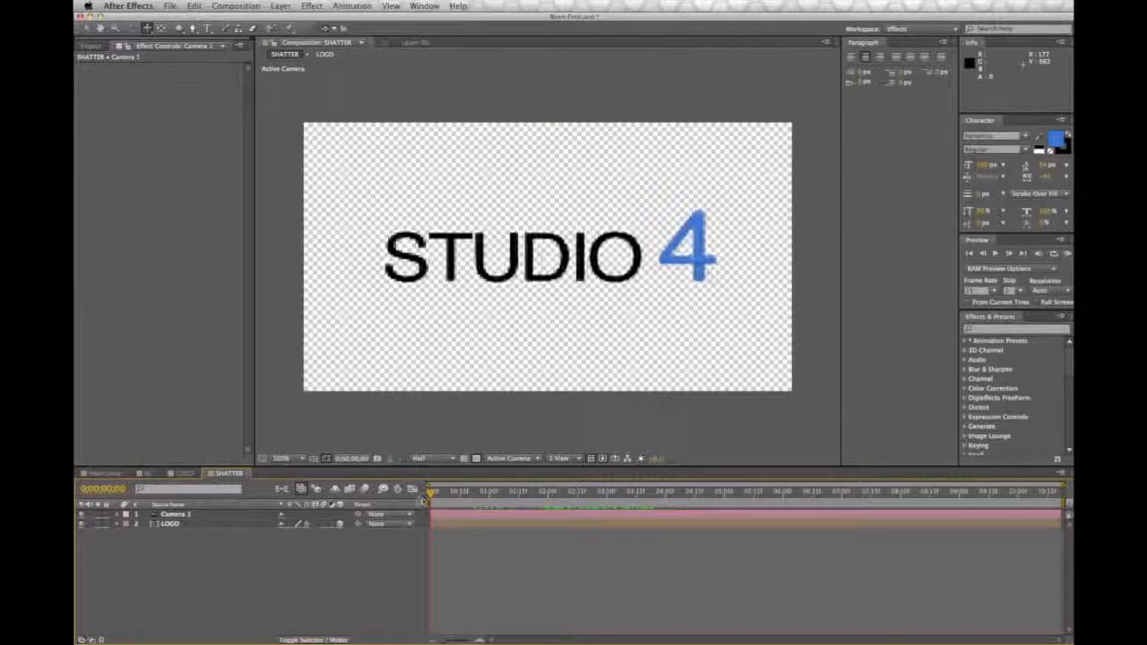
key("space")
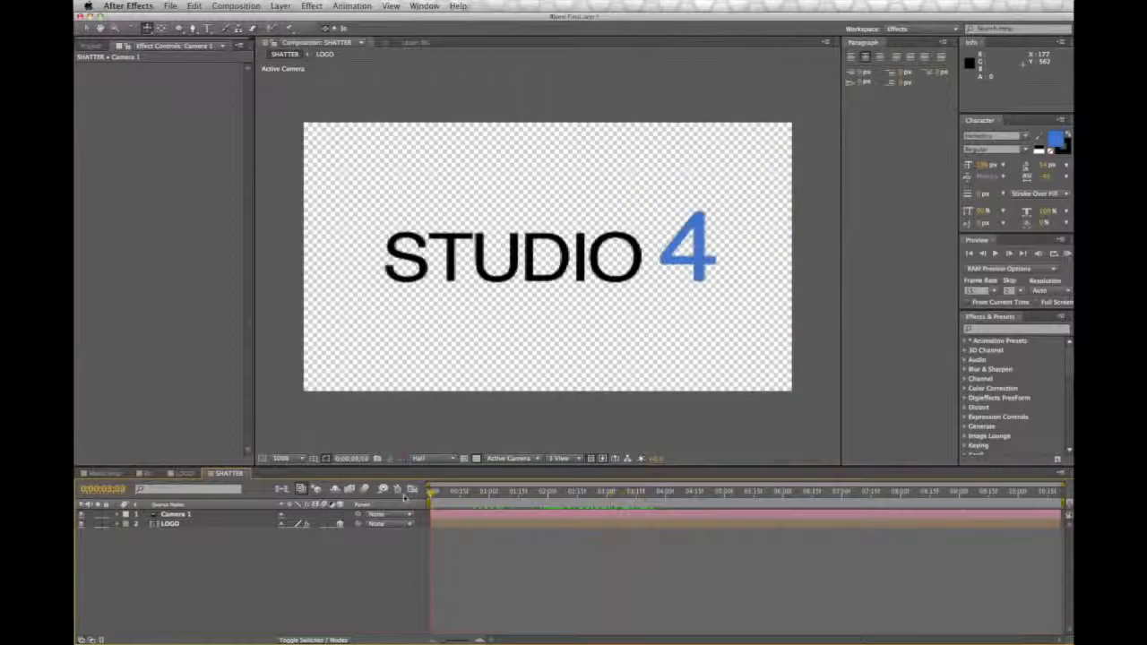
left_click(997, 255)
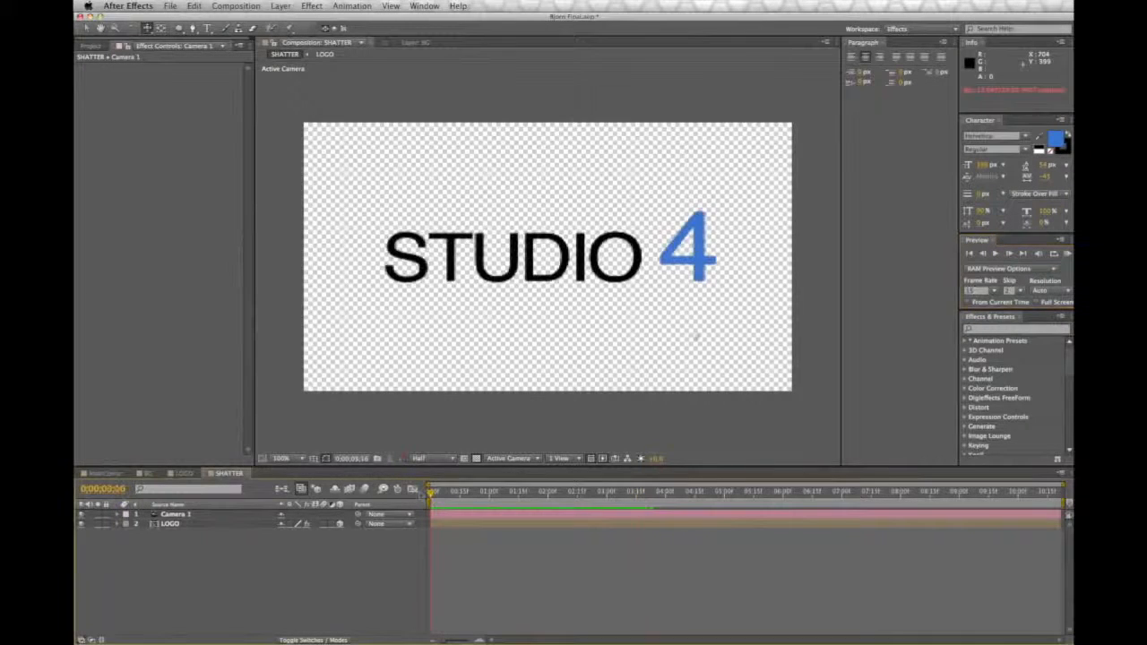
left_click(996, 255)
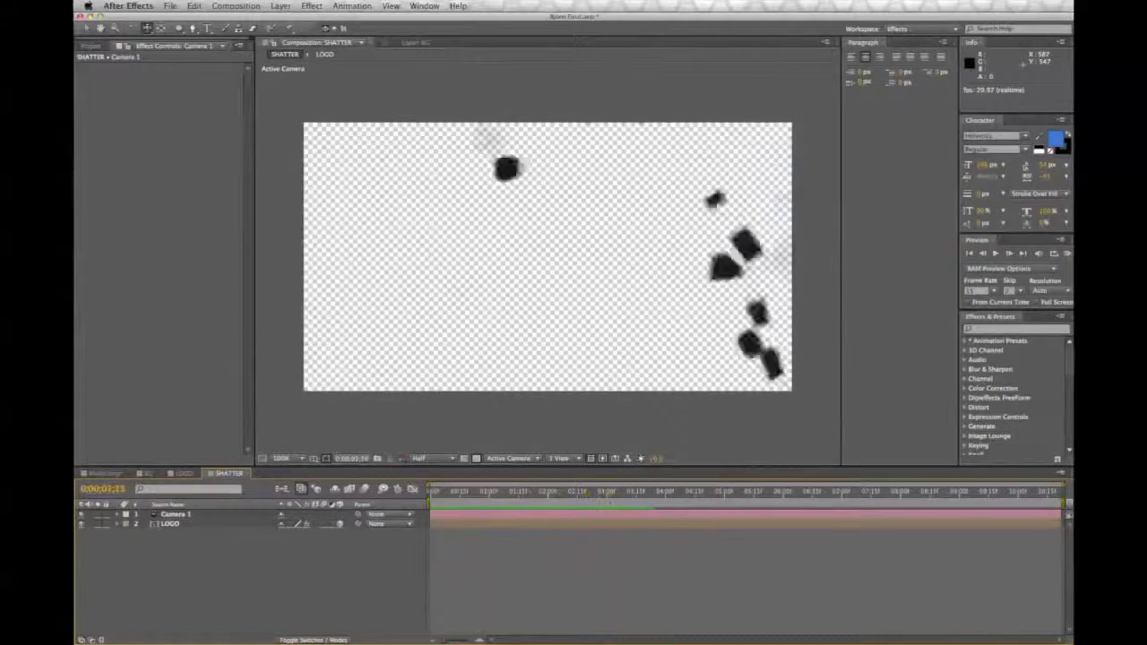
left_click(997, 255)
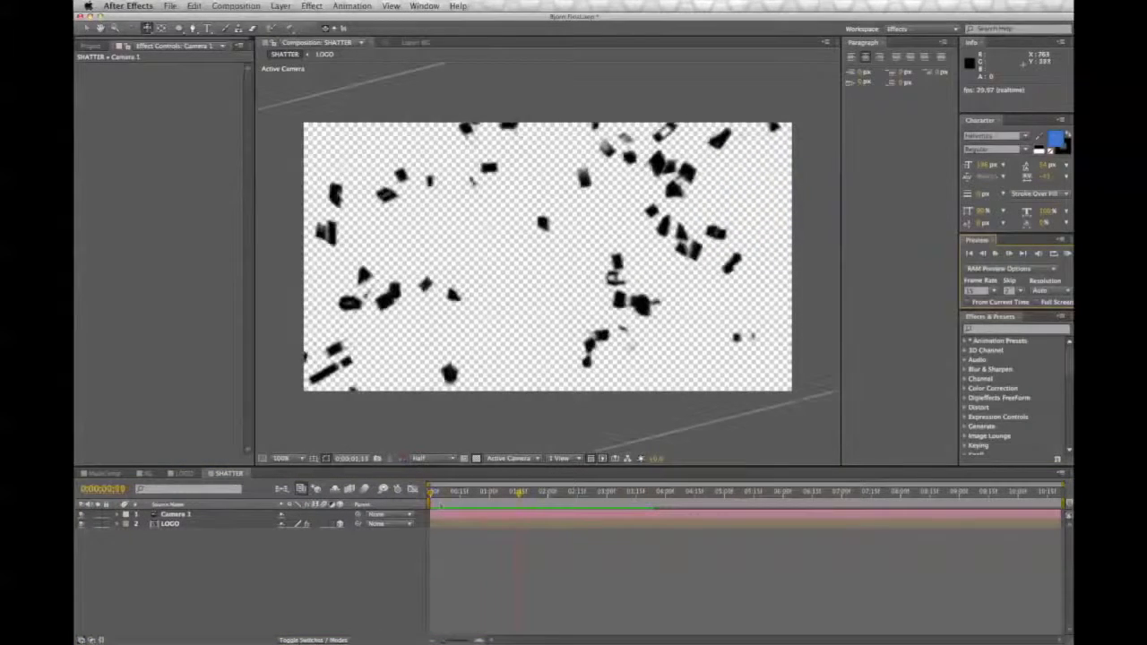
Step: Return the playhead to the start and add the BG composition beneath the LOGO layer in the SHATTER composition
left_click_drag(436, 493, 403, 505)
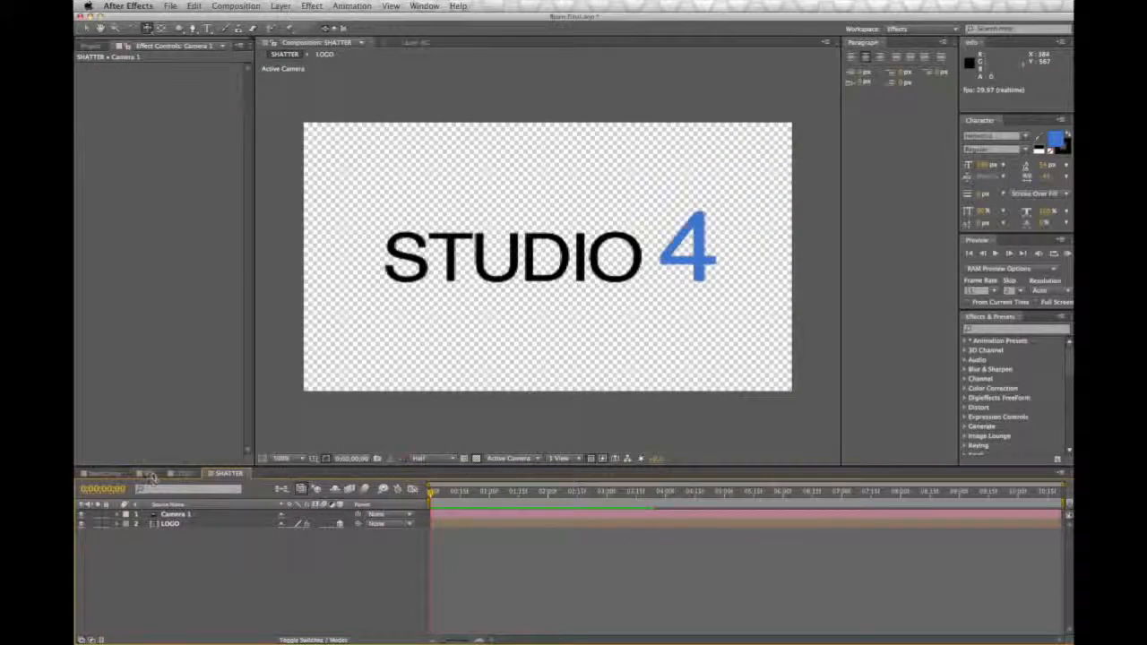
left_click(90, 44)
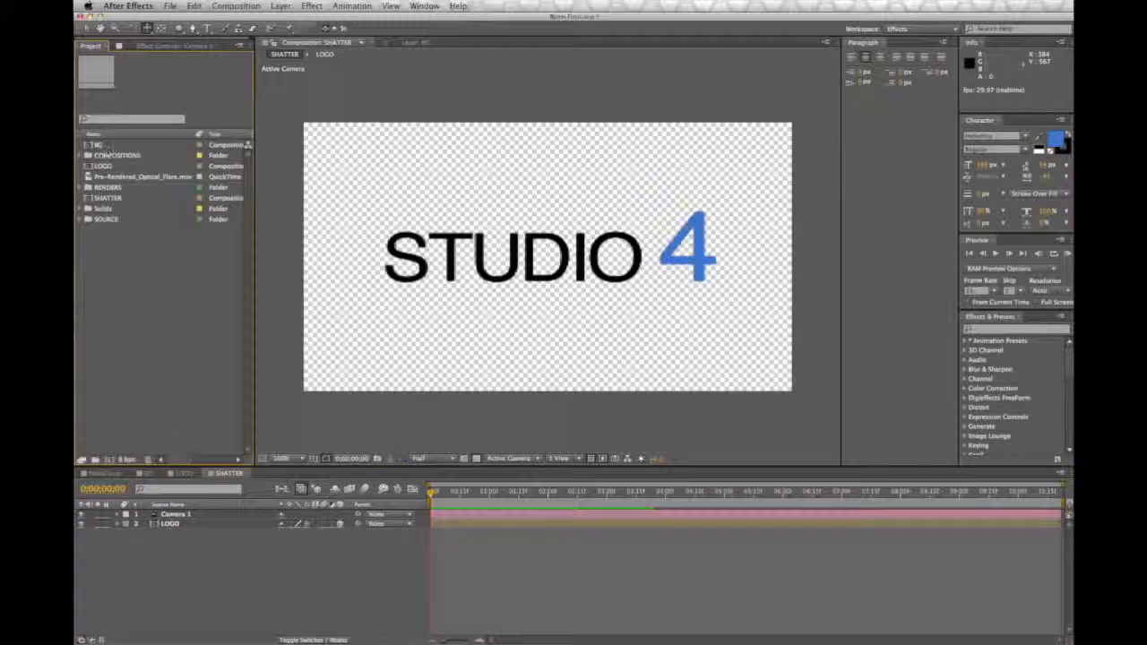
left_click_drag(108, 147, 232, 583)
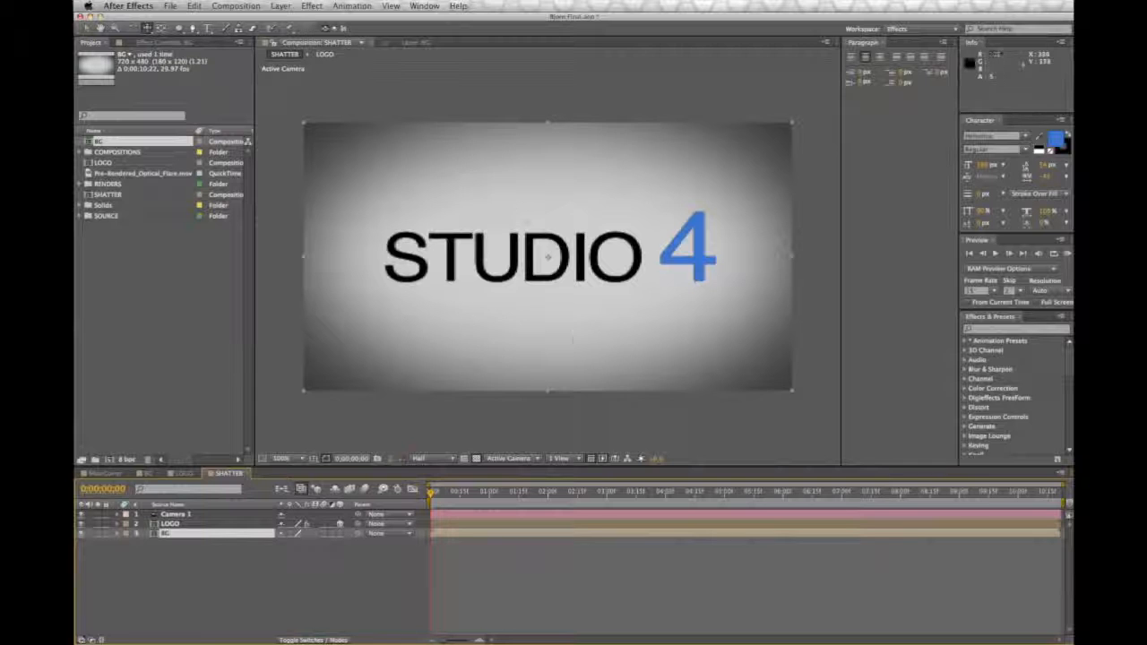
Step: Create a composition named MAIN with the NTSC DV Widescreen preset and add the SHATTER composition to it
left_click(257, 6)
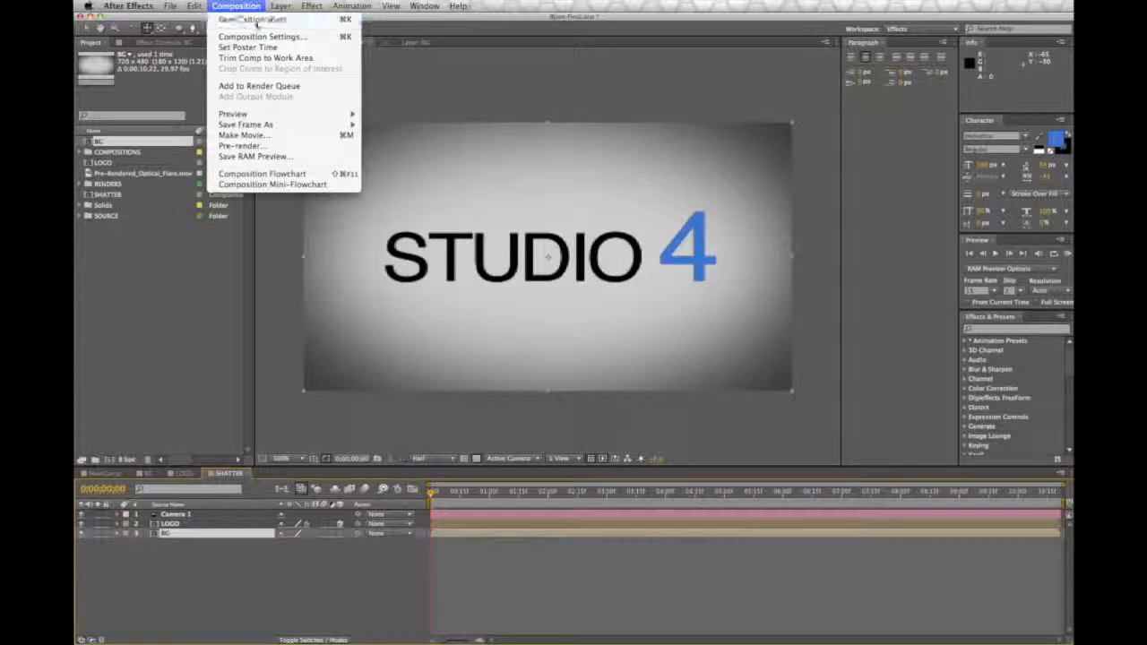
left_click(256, 23)
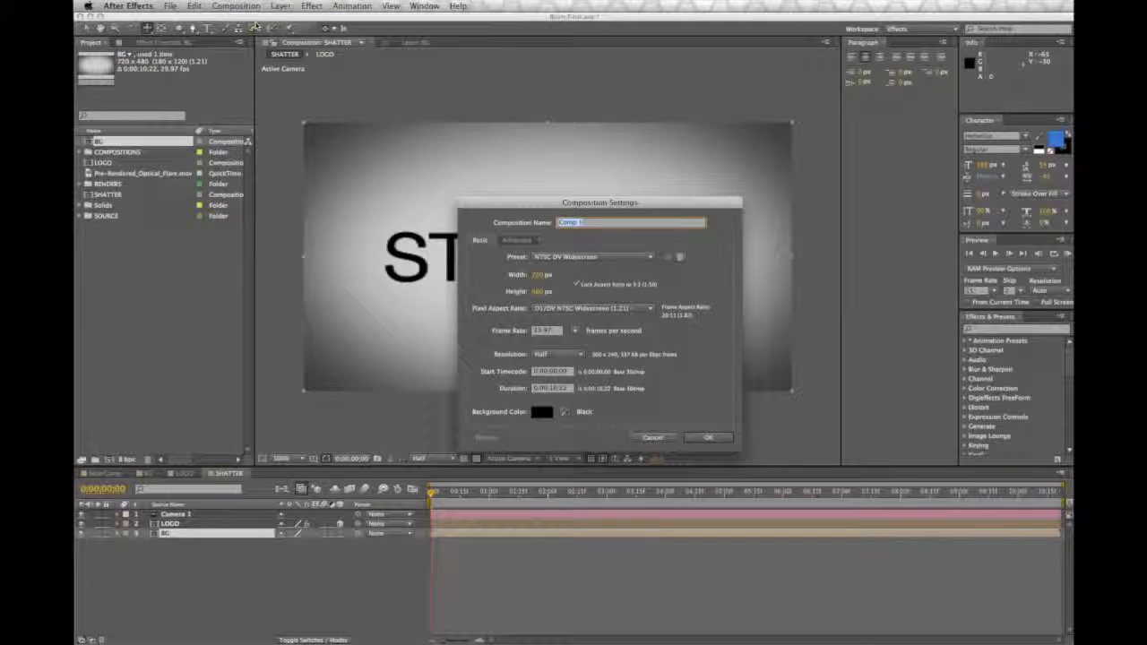
key("Return")
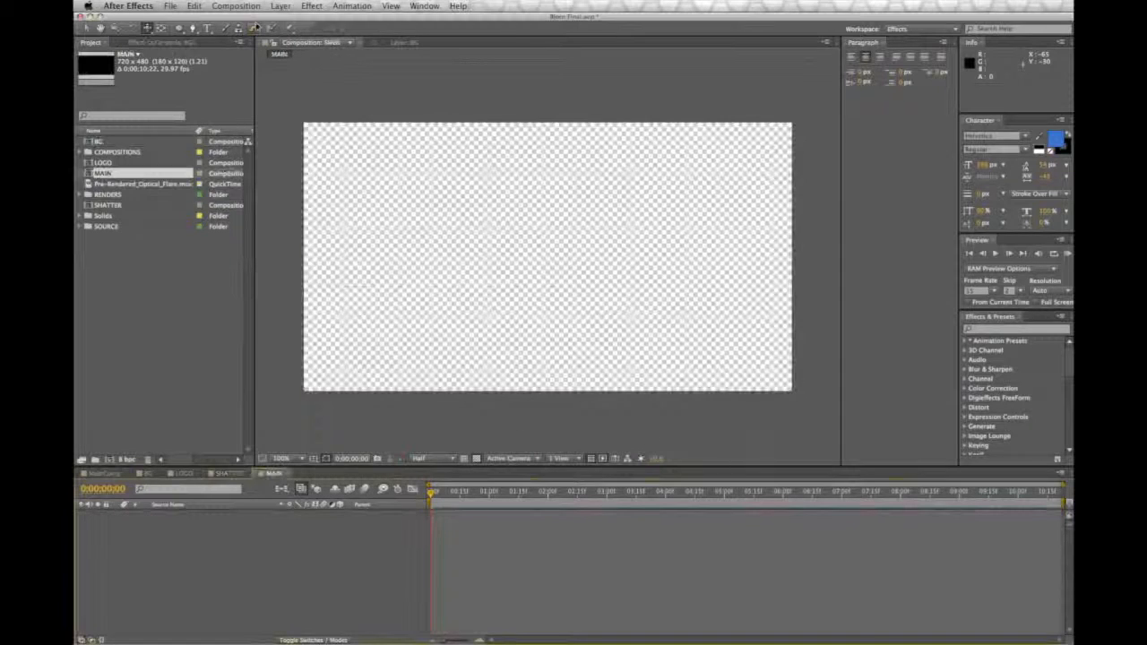
left_click_drag(110, 207, 239, 527)
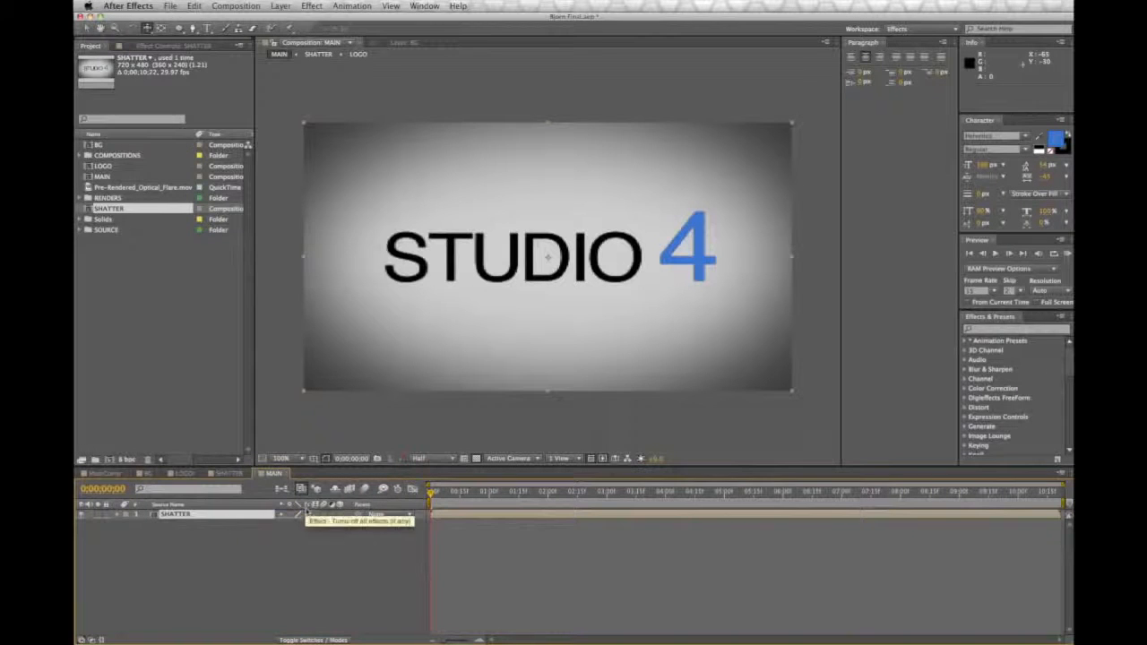
Step: Return the playhead to the start and enable time remapping on the SHATTER layer in MAIN
mouse_move(434, 493)
left_mouse_down()
mouse_move(652, 499)
mouse_move(421, 499)
left_mouse_up()
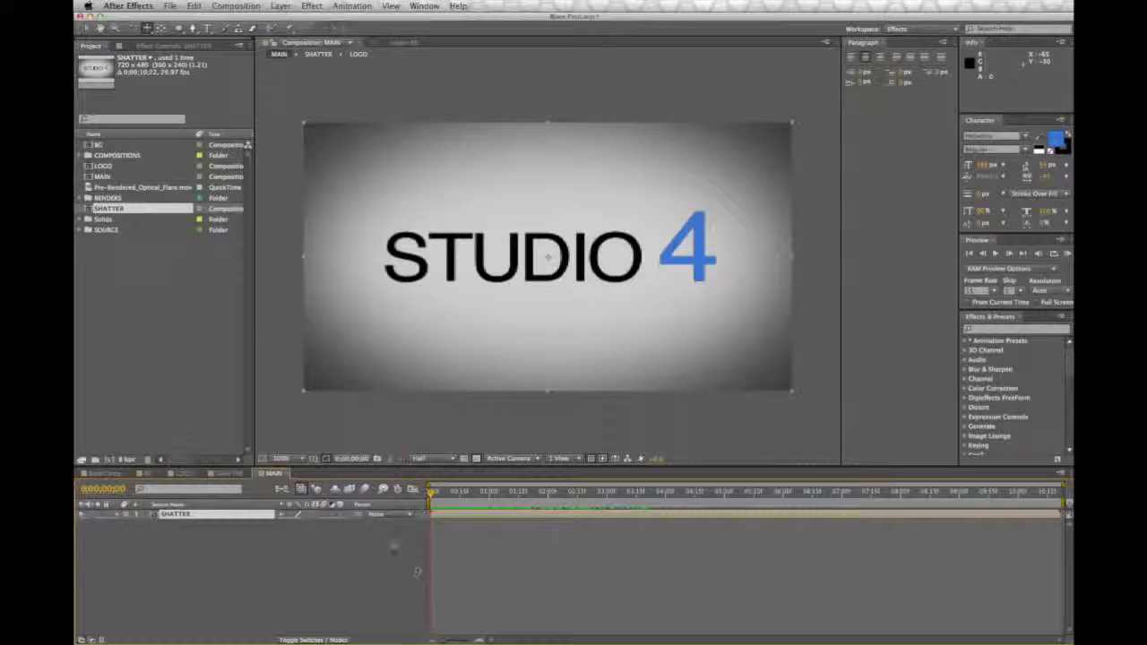
left_click_drag(430, 497, 397, 496)
left_click(173, 517)
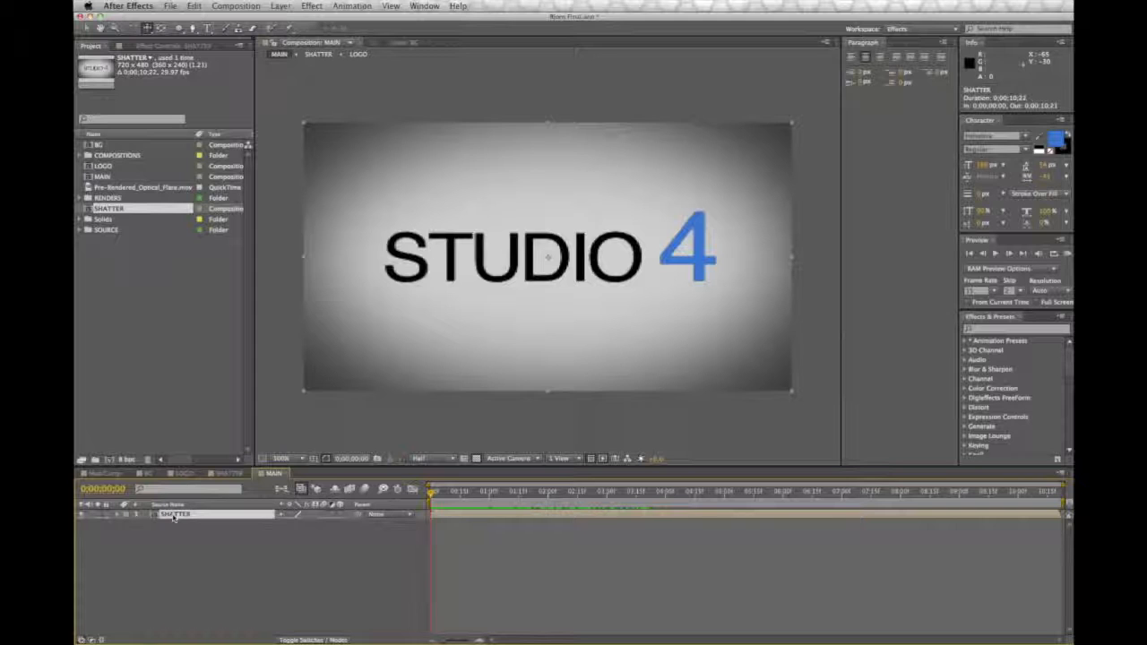
right_click(174, 517)
mouse_move(204, 492)
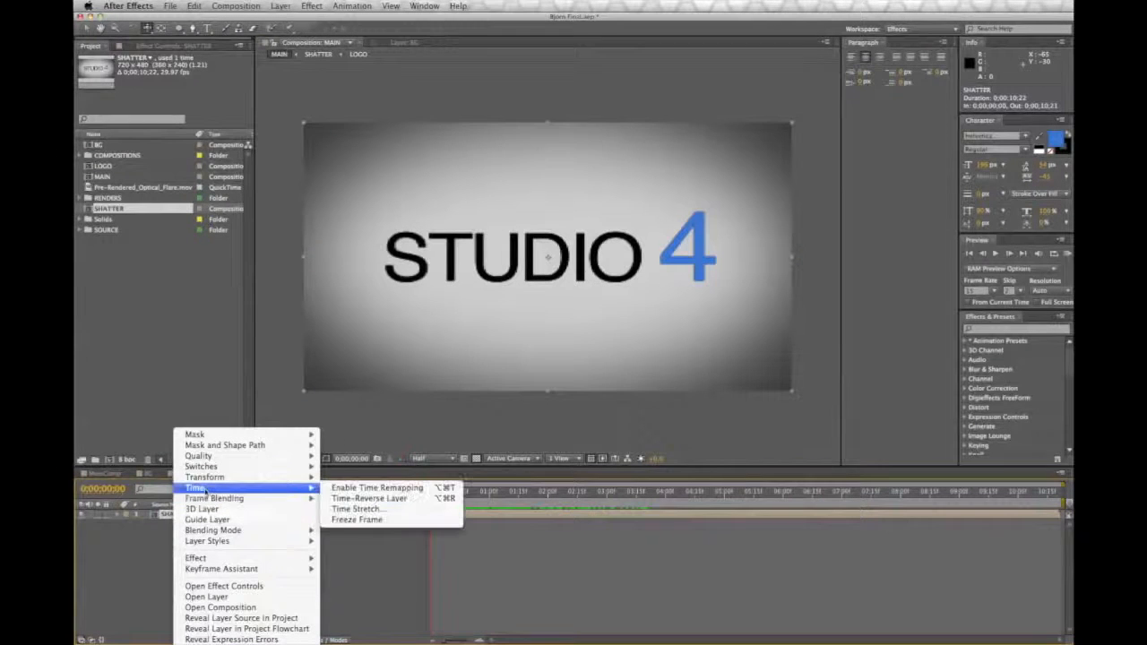
left_click(377, 487)
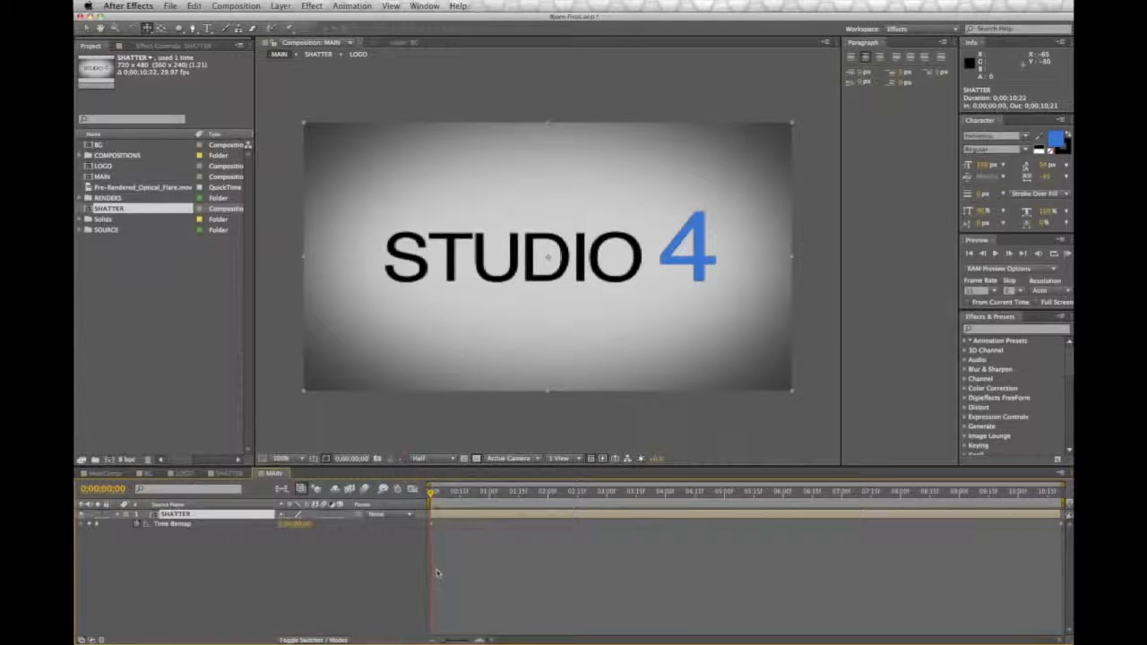
Step: Add a Time Remap keyframe at 0;00;03;08, swap it with the first keyframe to reverse the shatter, and preview the result
left_click_drag(431, 498, 618, 510)
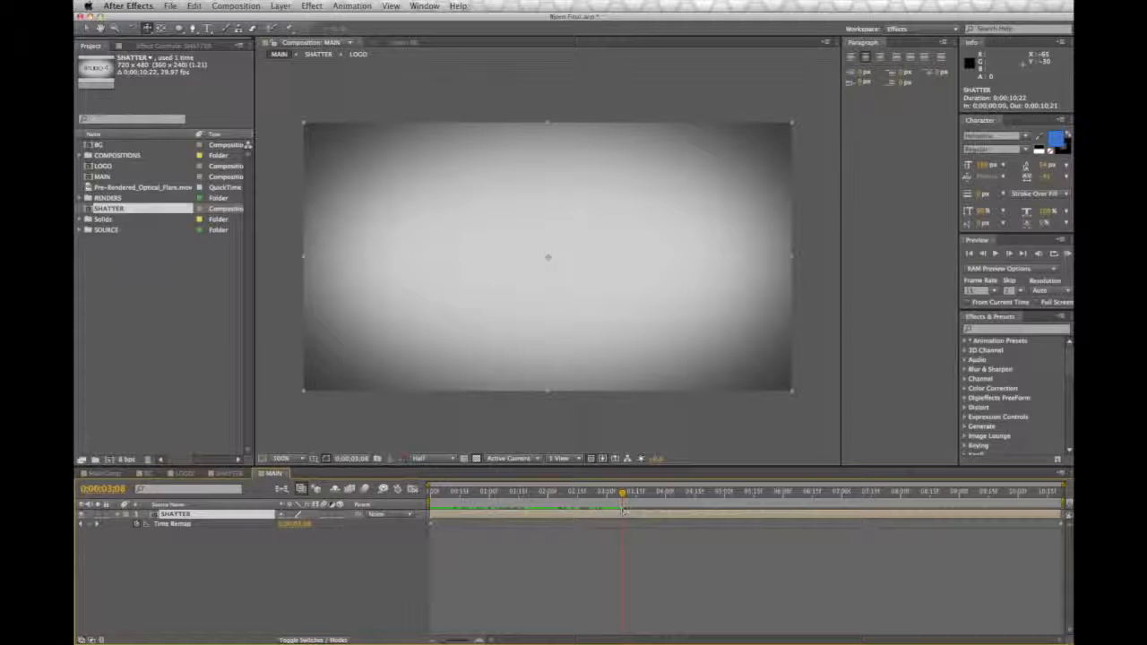
left_click(93, 526)
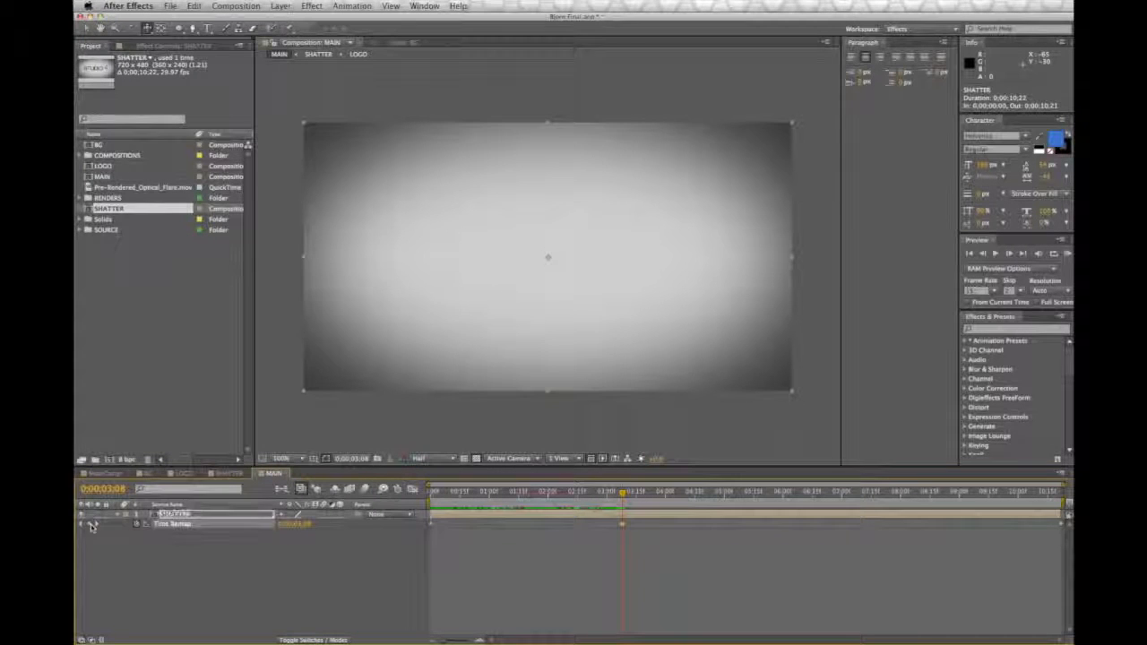
left_click(622, 526)
left_click_drag(506, 531, 622, 535)
left_click_drag(434, 528, 431, 530)
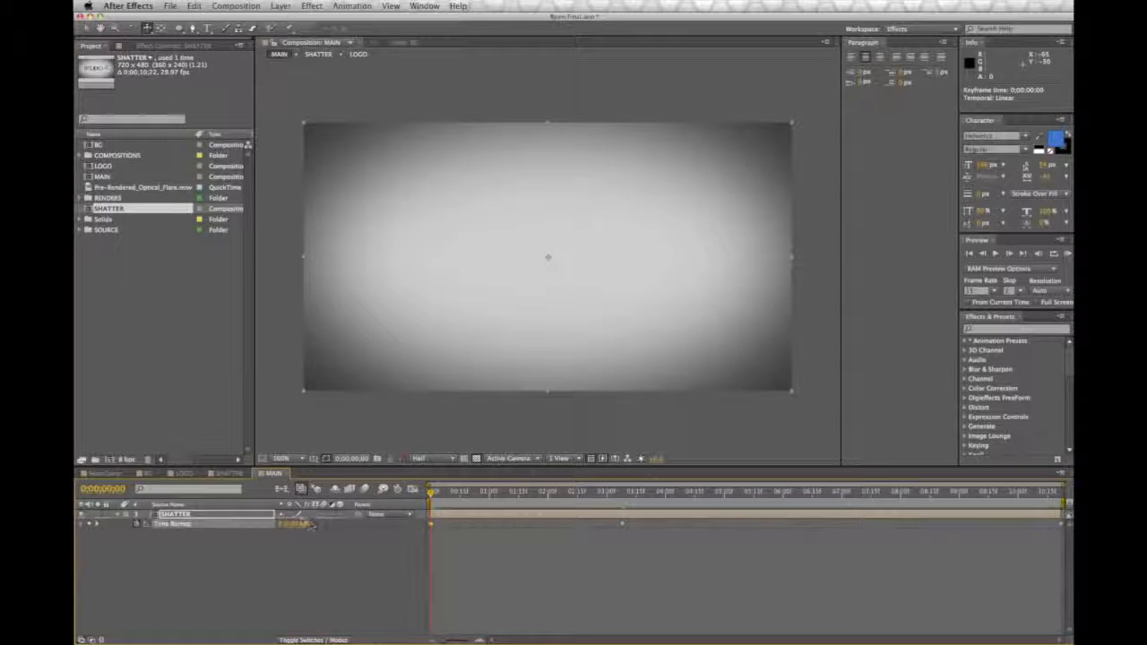
key("space")
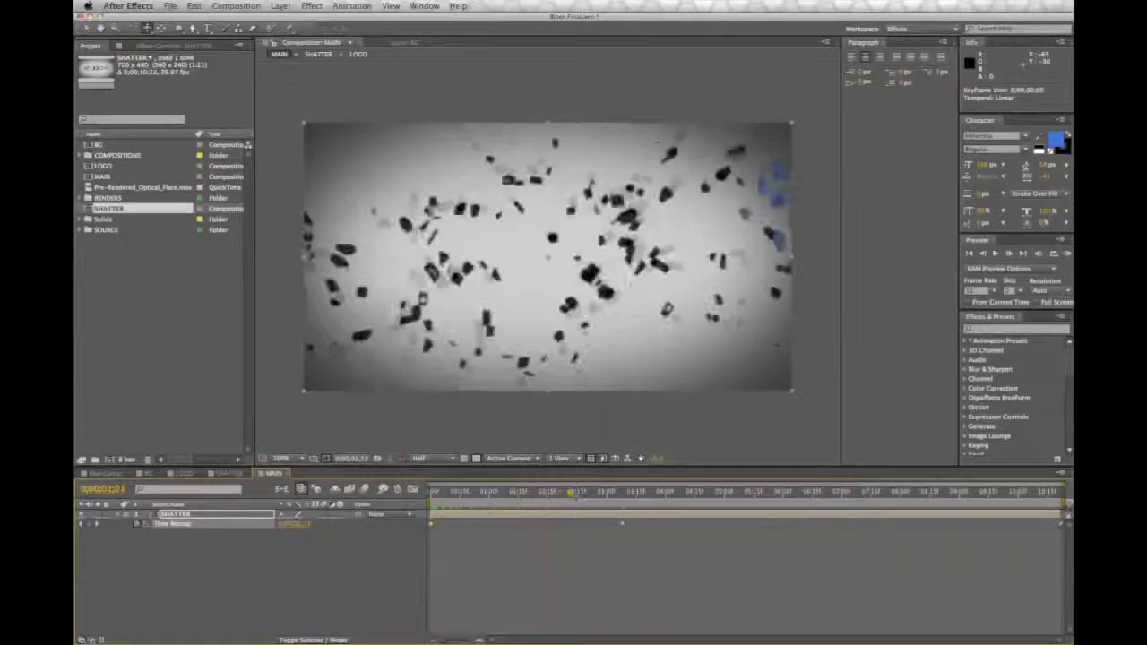
left_click_drag(624, 498, 622, 499)
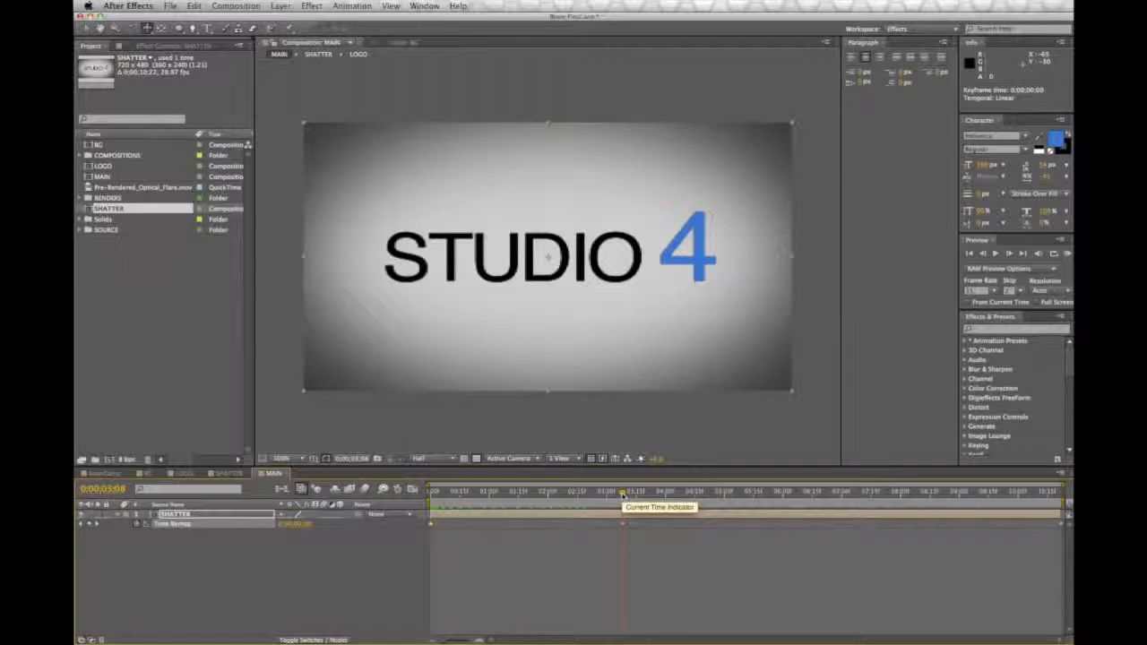
Step: Delete the final Time Remap keyframe at the end of the SHATTER layer and scrub through the reversed animation
left_click_drag(622, 497, 691, 496)
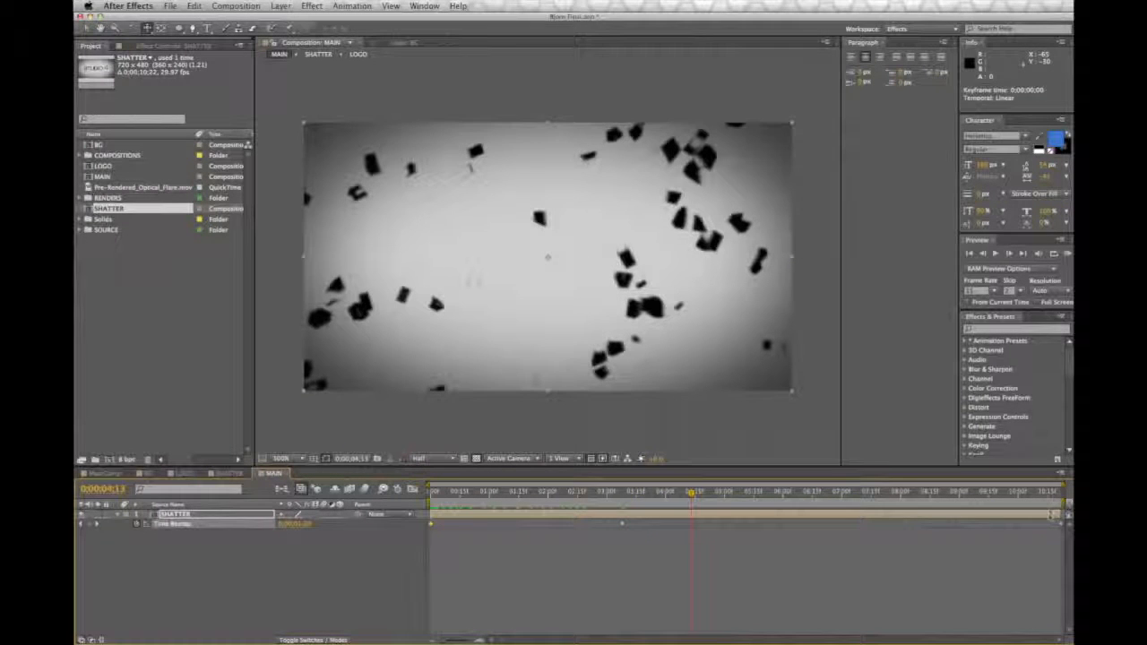
key("Delete")
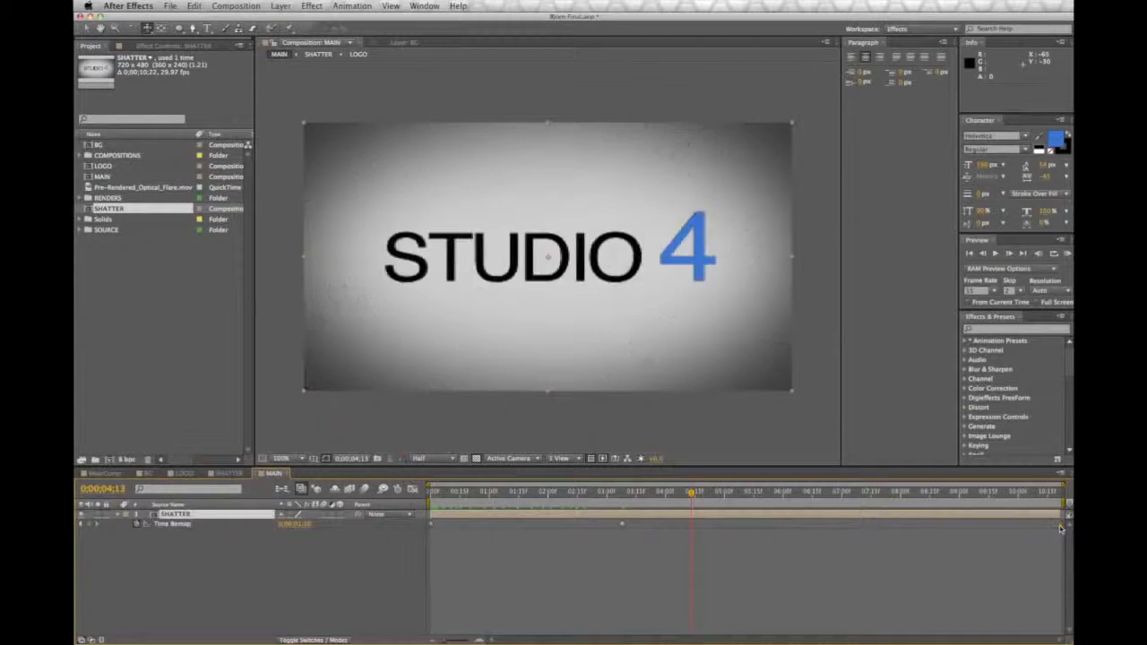
mouse_move(638, 493)
left_mouse_down()
mouse_move(418, 495)
mouse_move(653, 505)
left_mouse_up()
key("Home")
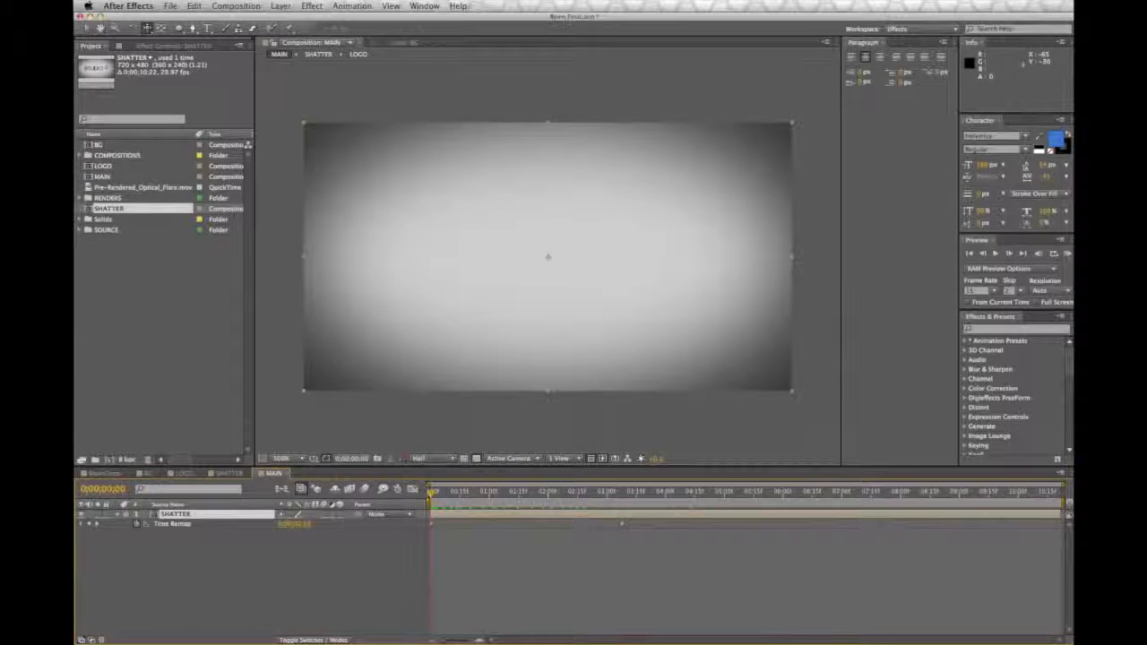
left_click_drag(434, 493, 629, 496)
left_click(387, 438)
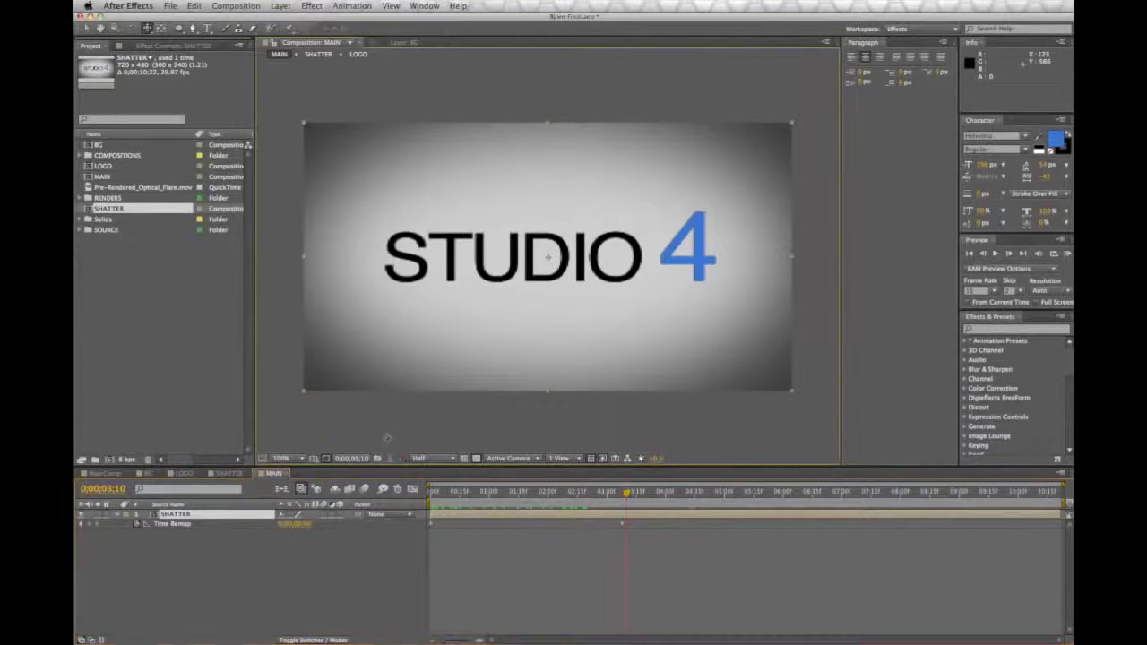
Step: Add Pre-Rendered_Optical_Flare.mov above the SHATTER layer in MAIN and preview the flare from the start
left_click(189, 389)
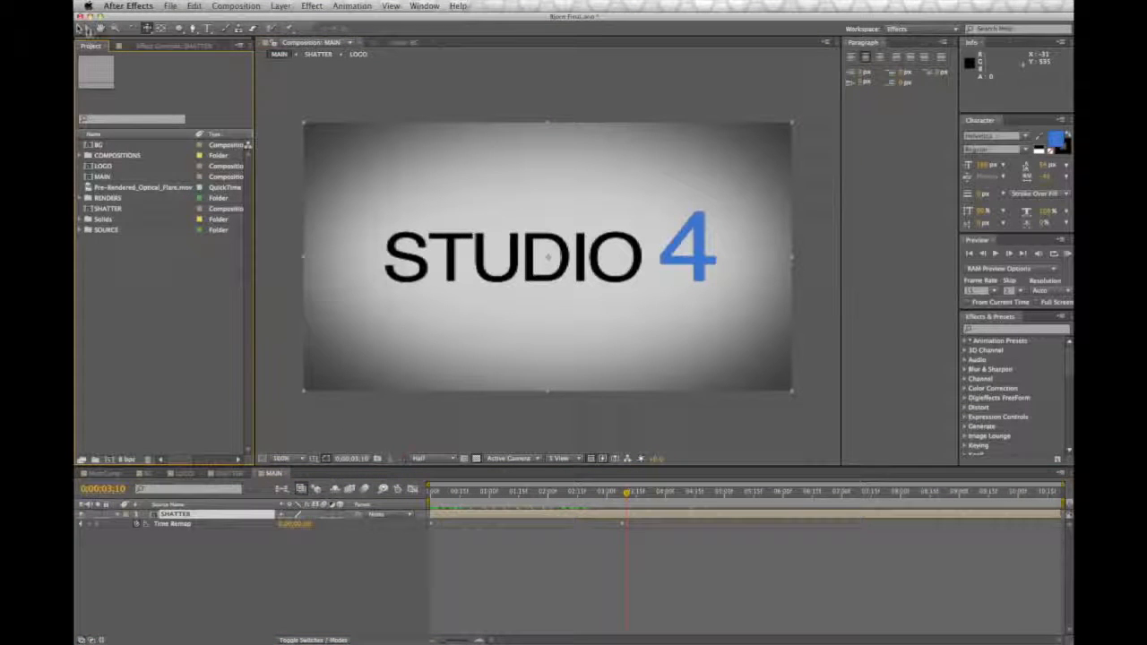
left_click(87, 28)
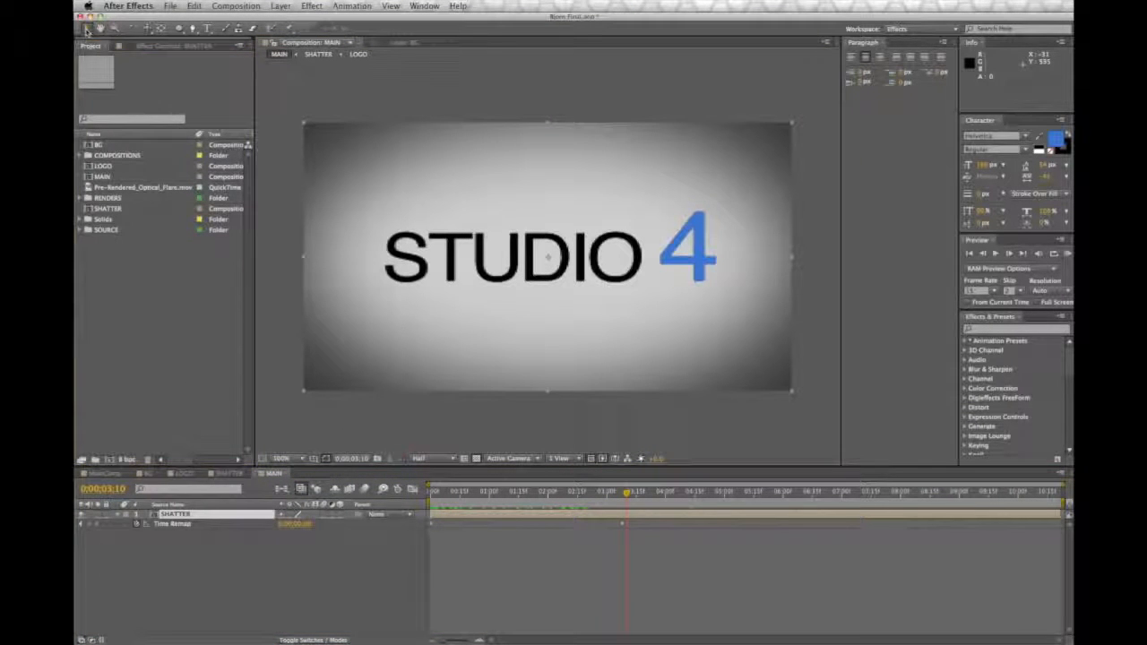
left_click(152, 187)
mouse_move(225, 497)
left_mouse_down()
mouse_move(223, 525)
mouse_move(216, 508)
left_mouse_up()
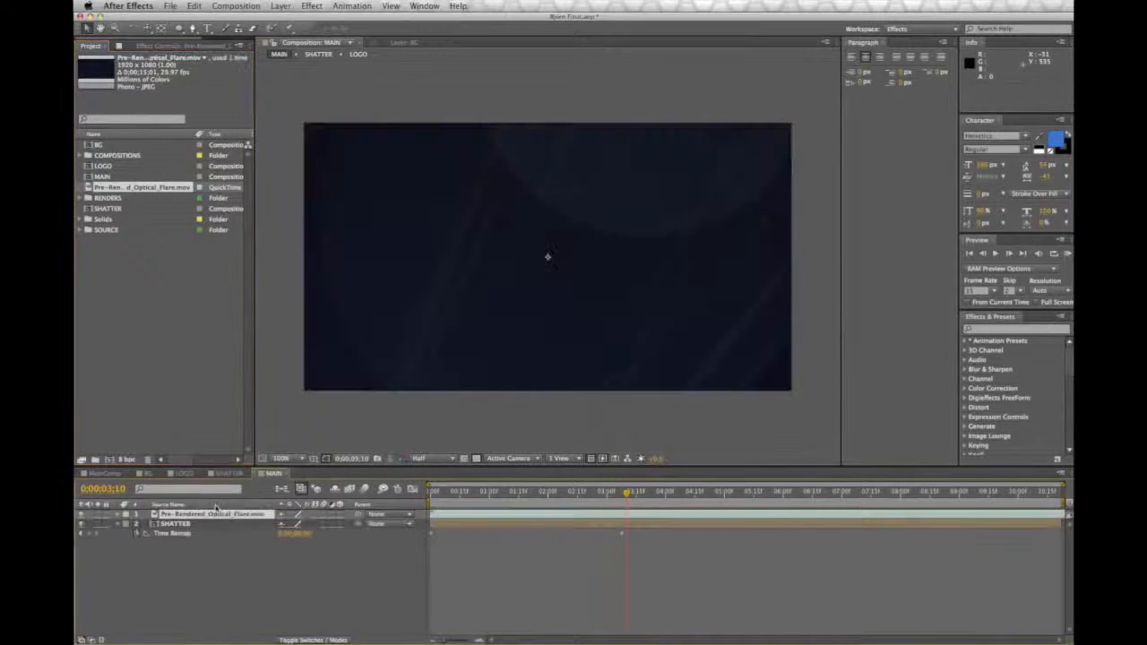
left_click(433, 493)
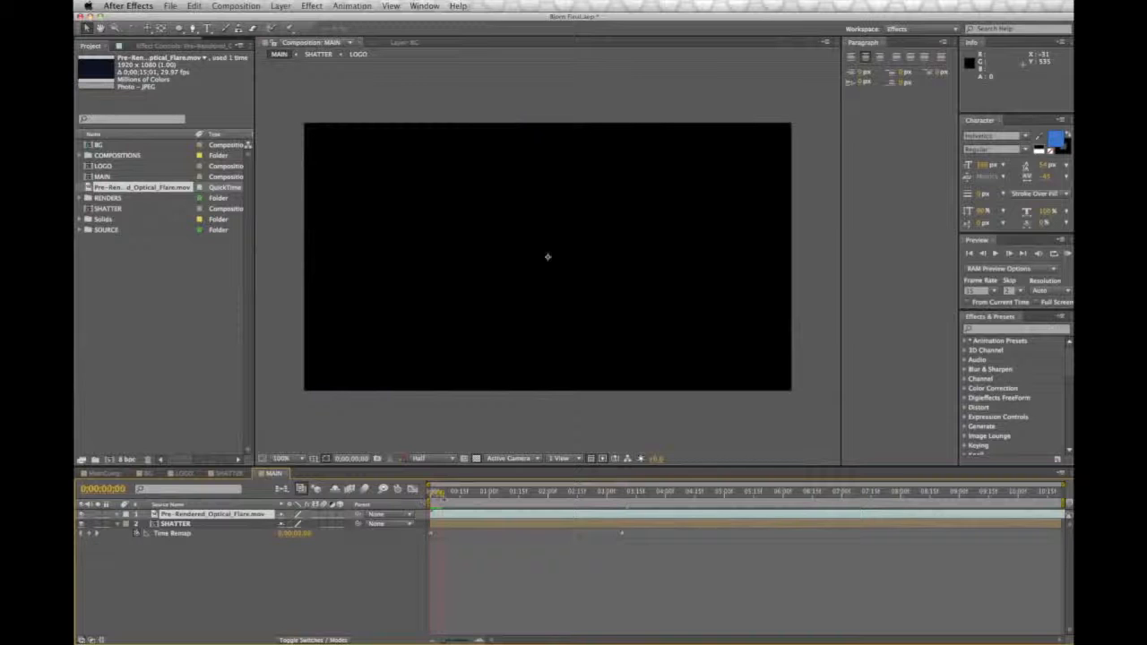
left_click_drag(500, 502, 634, 517)
key("space")
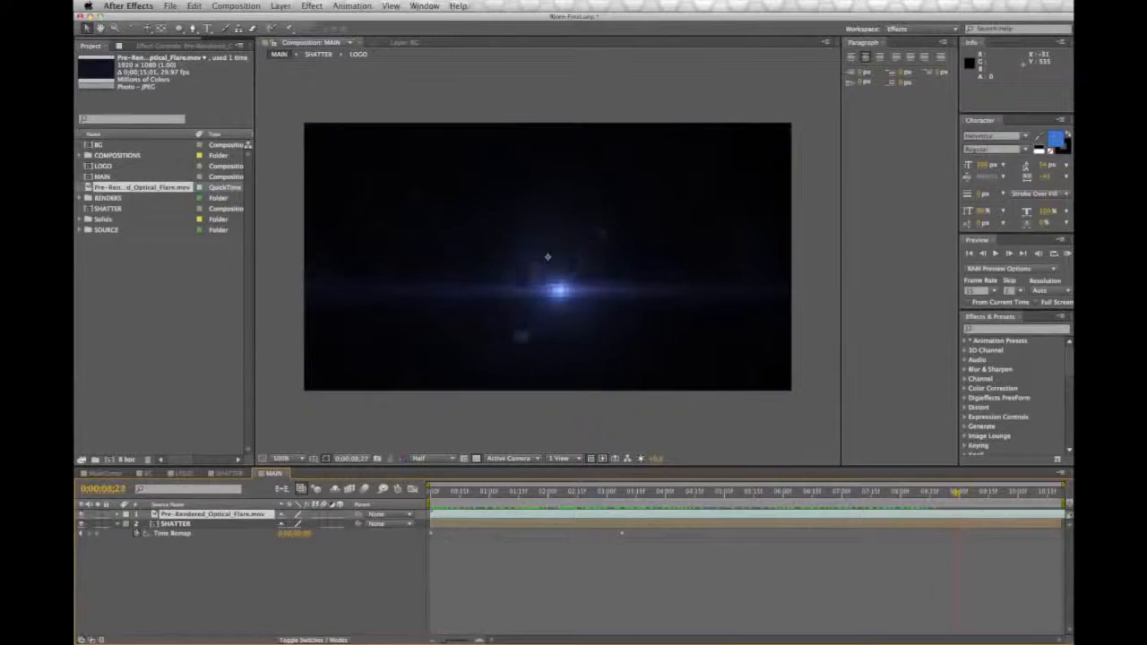
Step: Scale the optical flare layer down to 47% so it just covers the composition frame
scroll(651, 364, "down", 4)
left_click_drag(681, 182, 614, 225)
key("super+z")
scroll(616, 227, "up", 1)
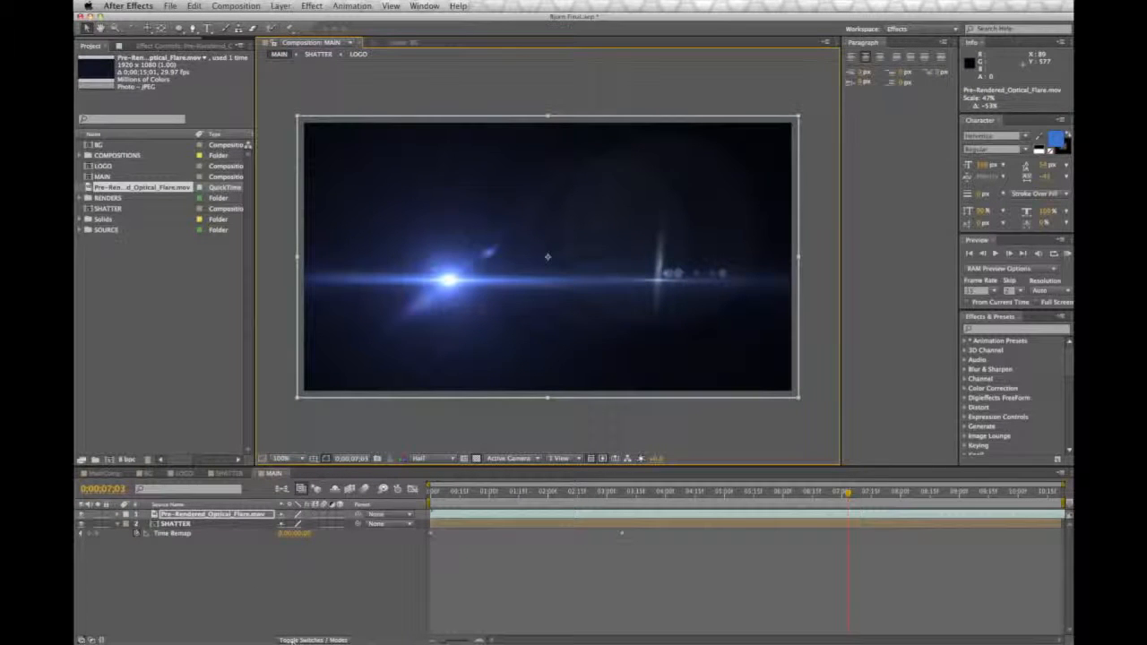
Step: Set the optical flare layer's blending mode to Add
left_click(293, 641)
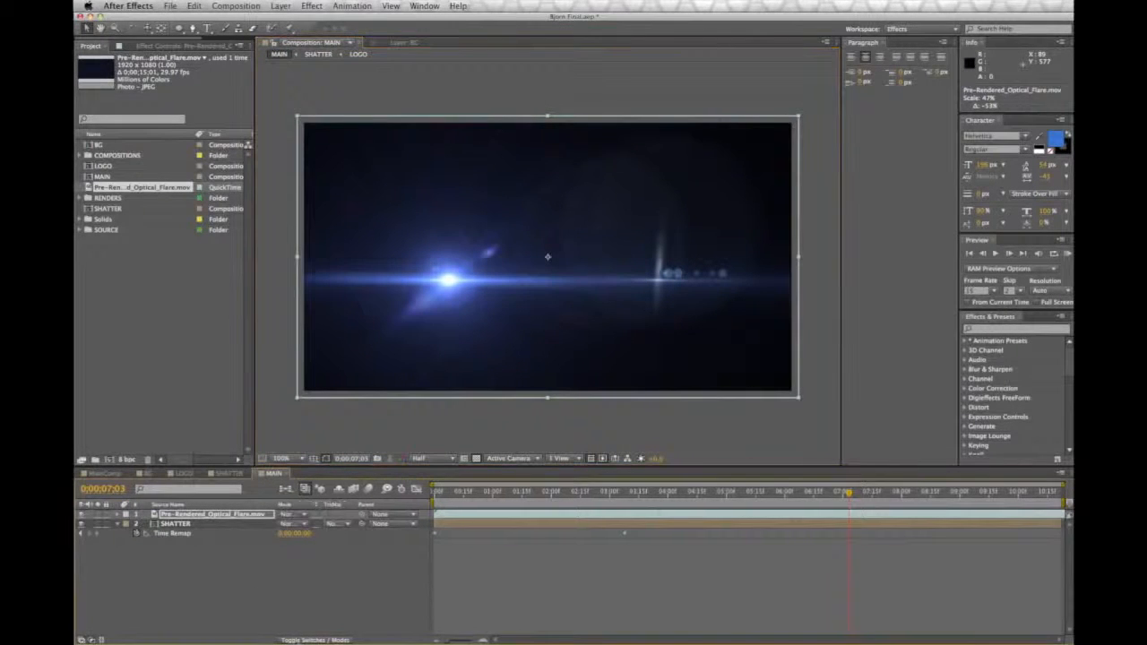
left_click(284, 512)
left_click(295, 425)
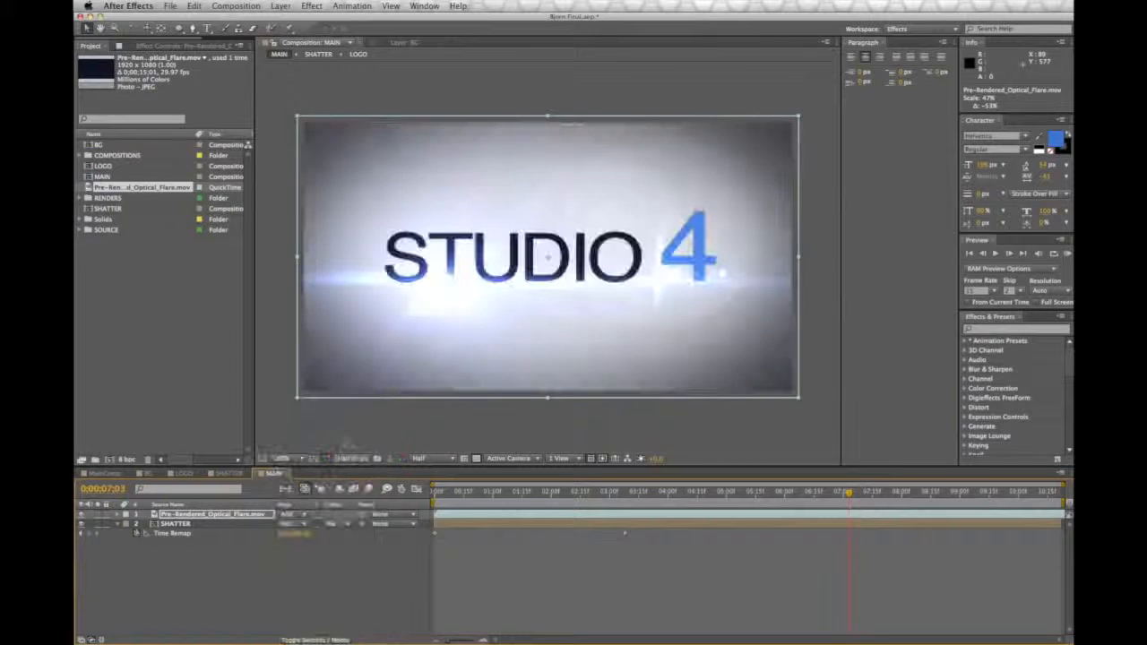
Step: Trim about 0;00;01;03 off the beginning of the flare layer and start it at 0;00;00;00
left_click_drag(448, 494, 580, 495)
left_click_drag(593, 496, 513, 494)
left_click_drag(435, 515, 489, 517)
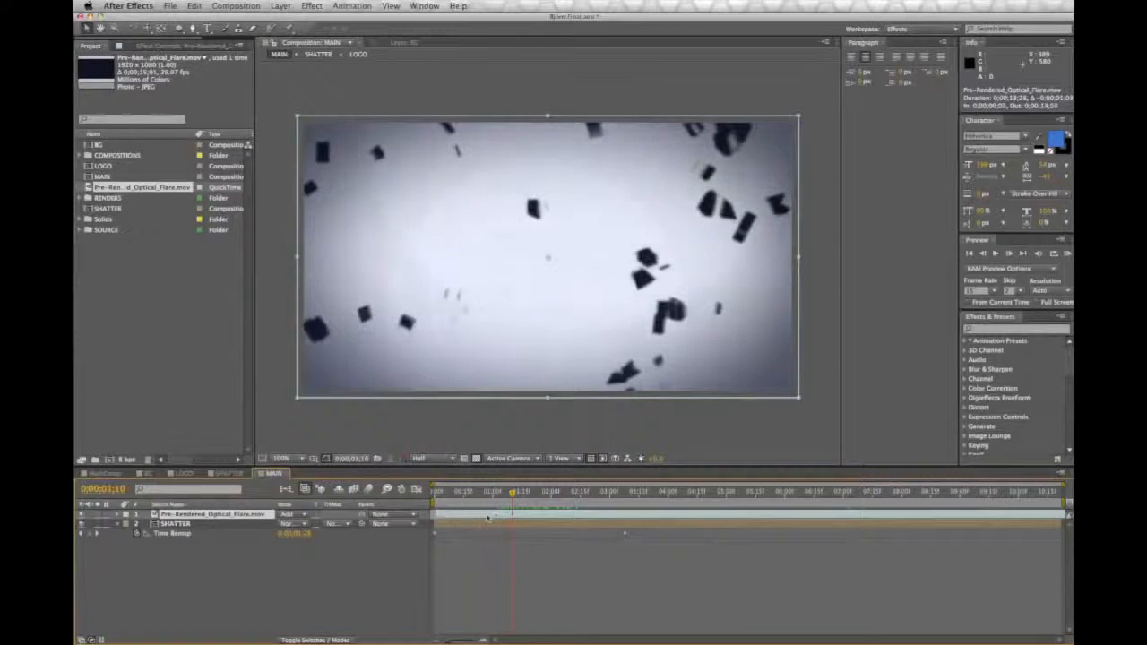
left_click(435, 492)
mouse_move(441, 494)
left_mouse_down()
mouse_move(458, 495)
mouse_move(435, 497)
left_mouse_up()
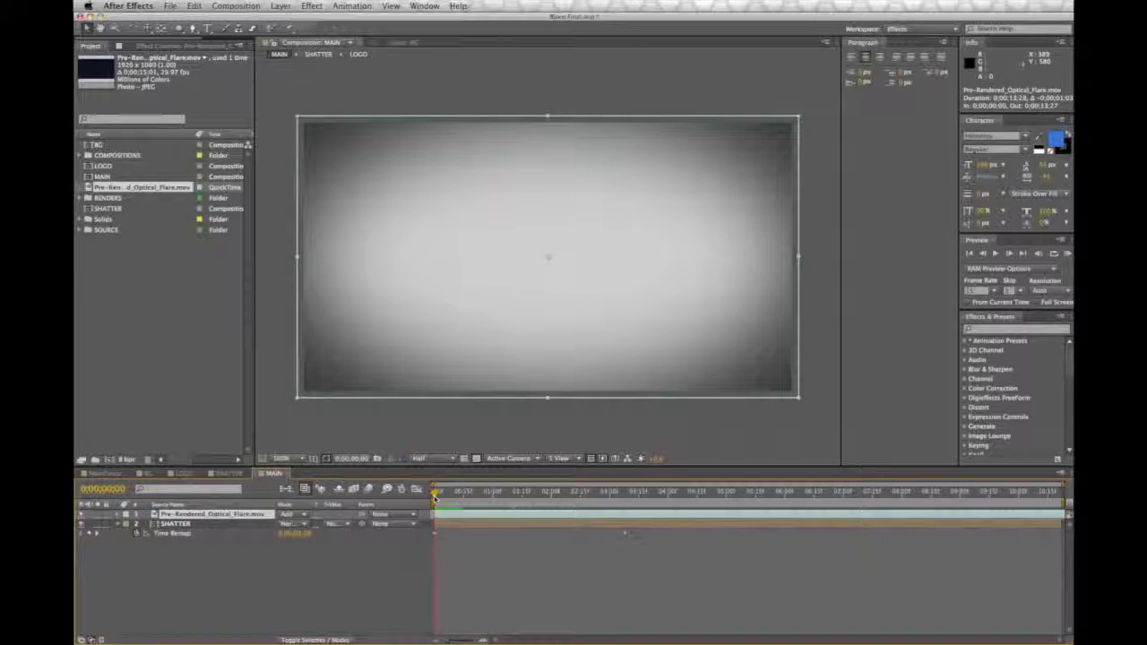
Step: Scrub through MAIN to check the flare's timing against the re-forming logo
left_click(457, 525)
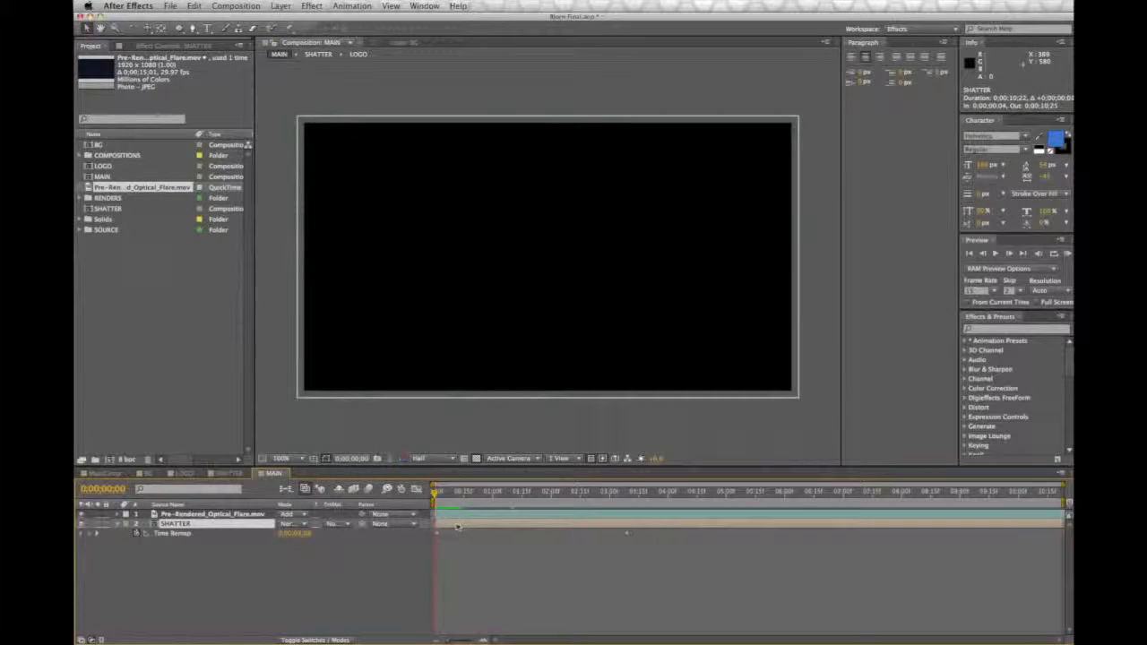
left_click_drag(435, 492, 820, 511)
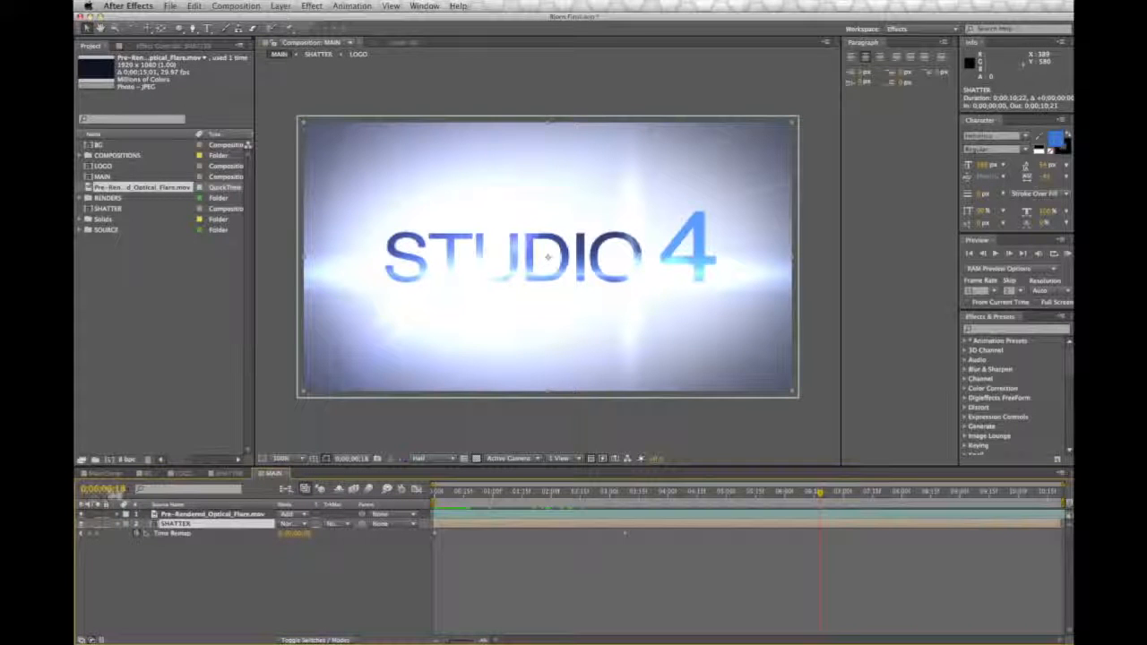
mouse_move(820, 492)
left_mouse_down()
mouse_move(514, 494)
mouse_move(772, 494)
mouse_move(821, 506)
left_mouse_up()
Step: In the SHATTER composition, reduce the Force 1 Strength of the LOGO layer's Shatter effect and preview the slower shatter
left_click(231, 473)
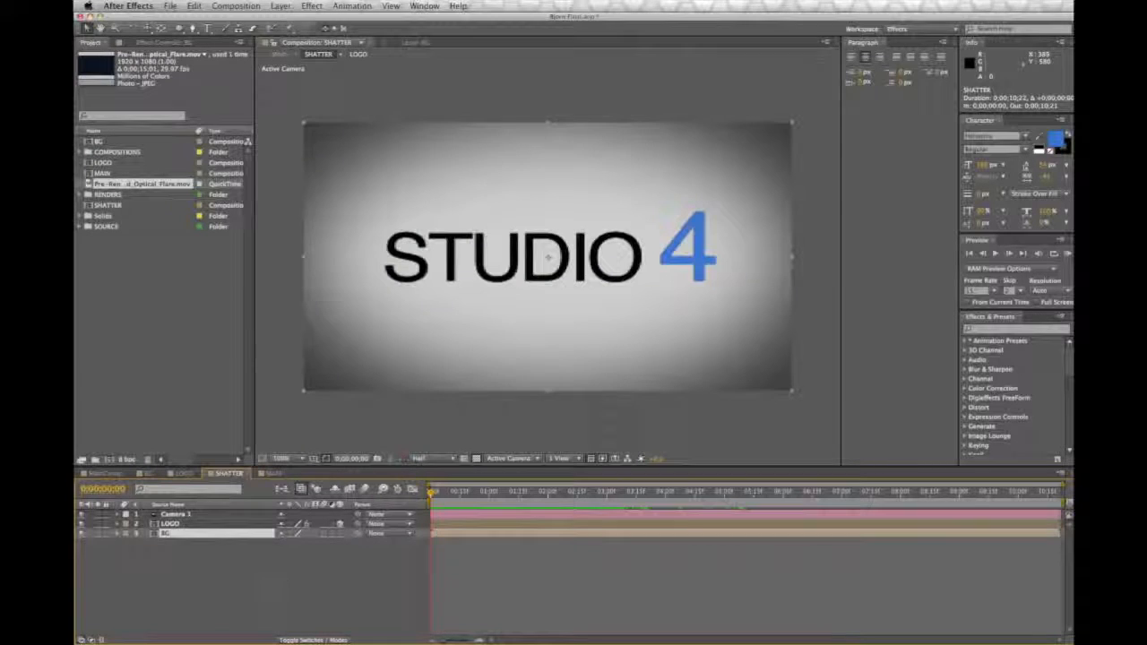
left_click(175, 524)
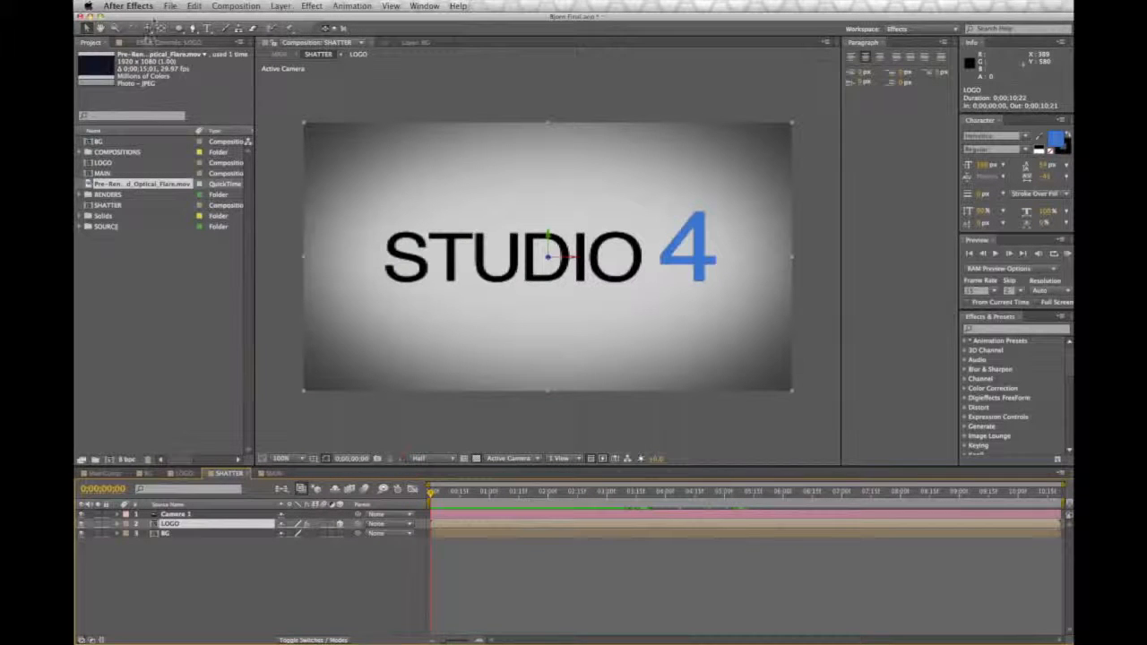
left_click(148, 43)
key("space")
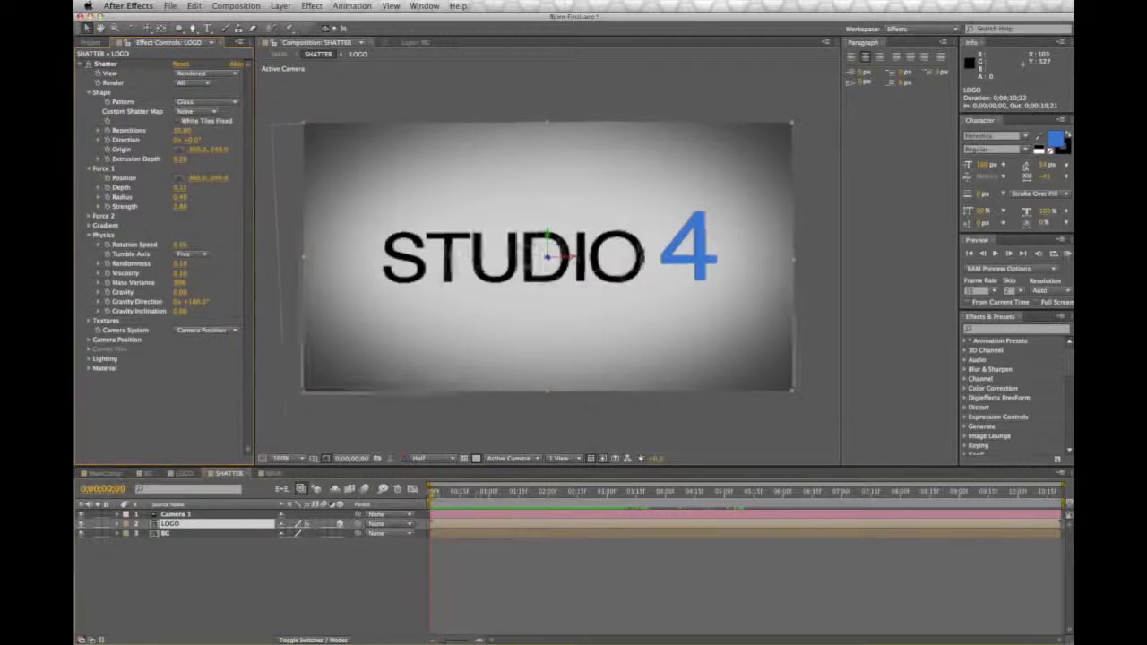
left_click_drag(667, 495, 426, 495)
left_click_drag(178, 208, 170, 208)
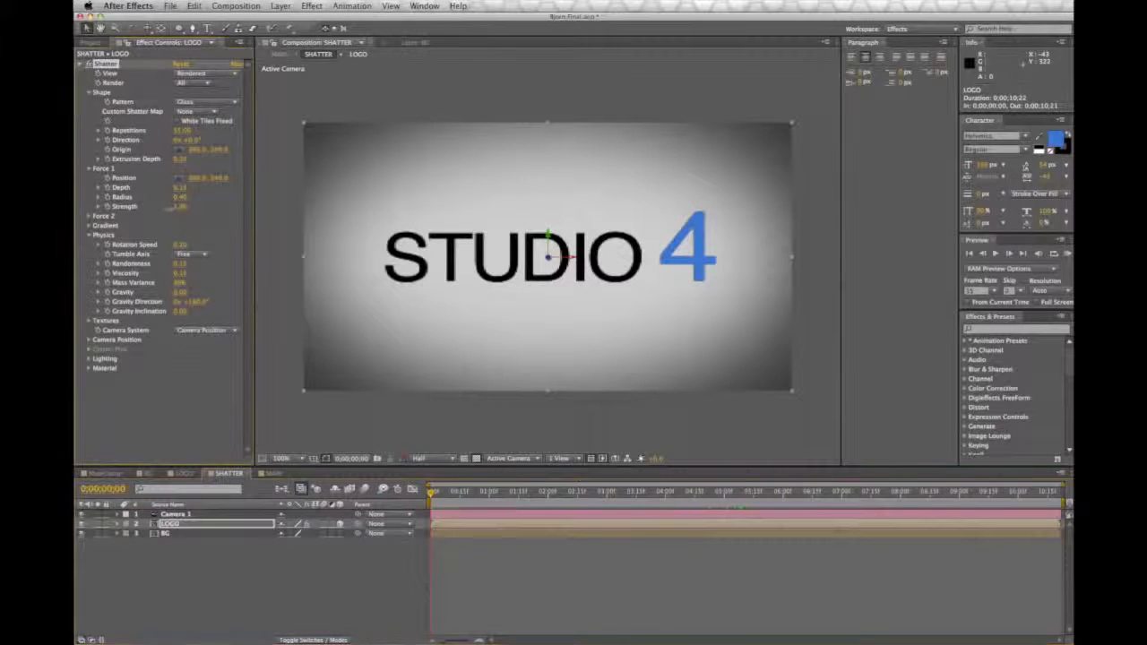
key("space")
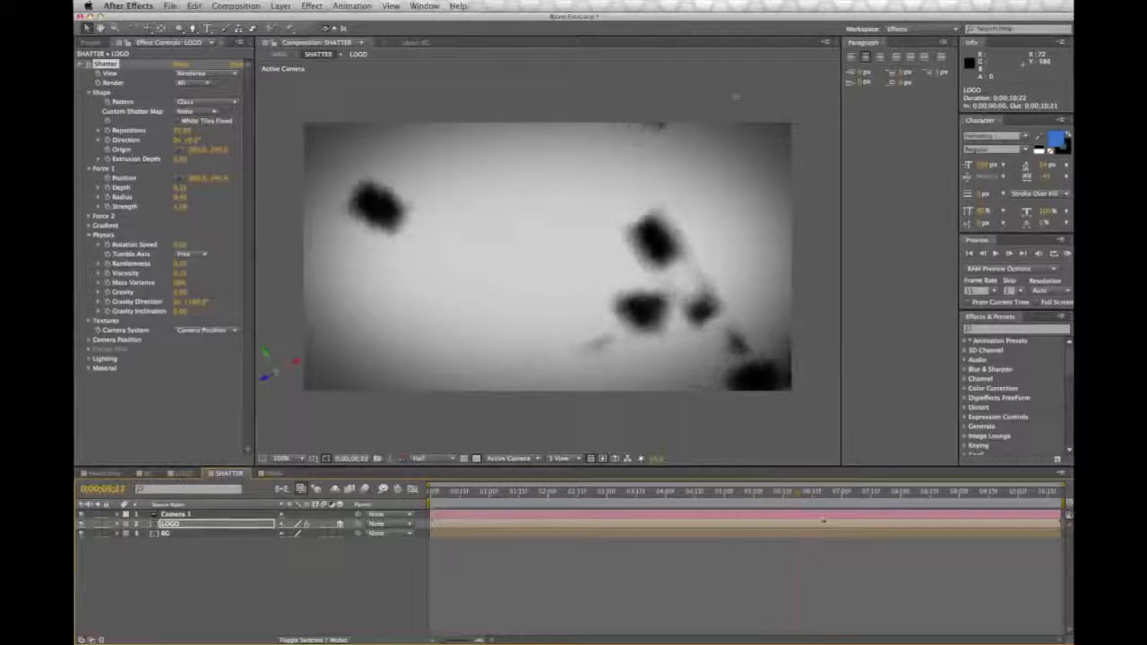
left_click_drag(841, 524, 832, 524)
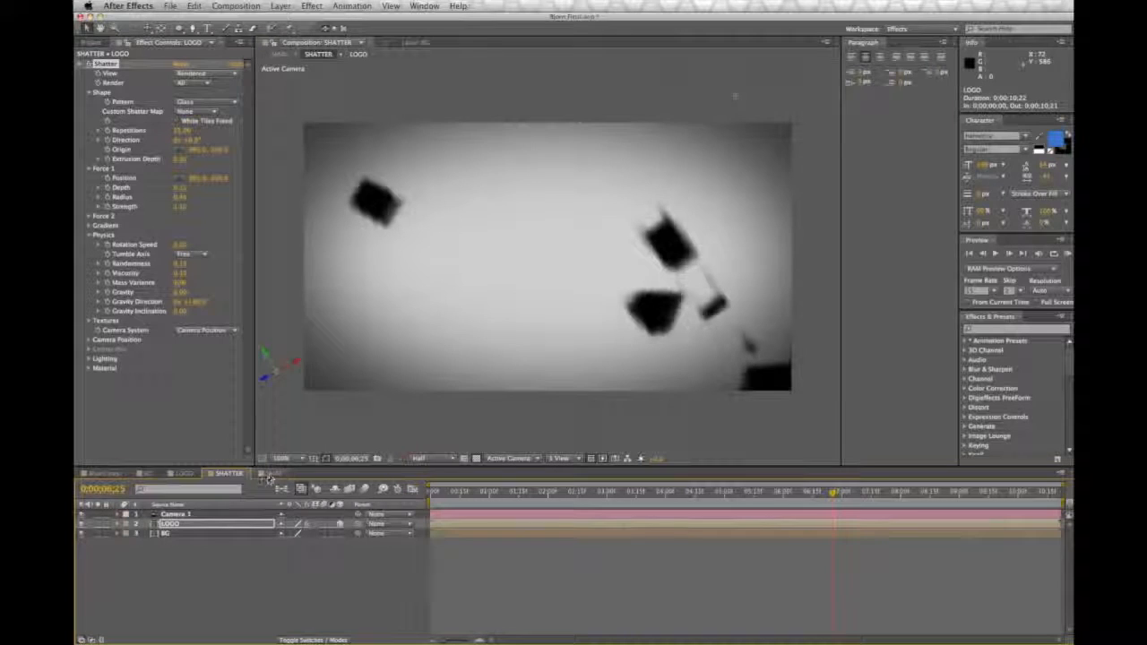
Step: Raise the Force 1 Strength of the LOGO layer's Shatter effect slightly and preview the result in MAIN
left_click_drag(181, 208, 184, 207)
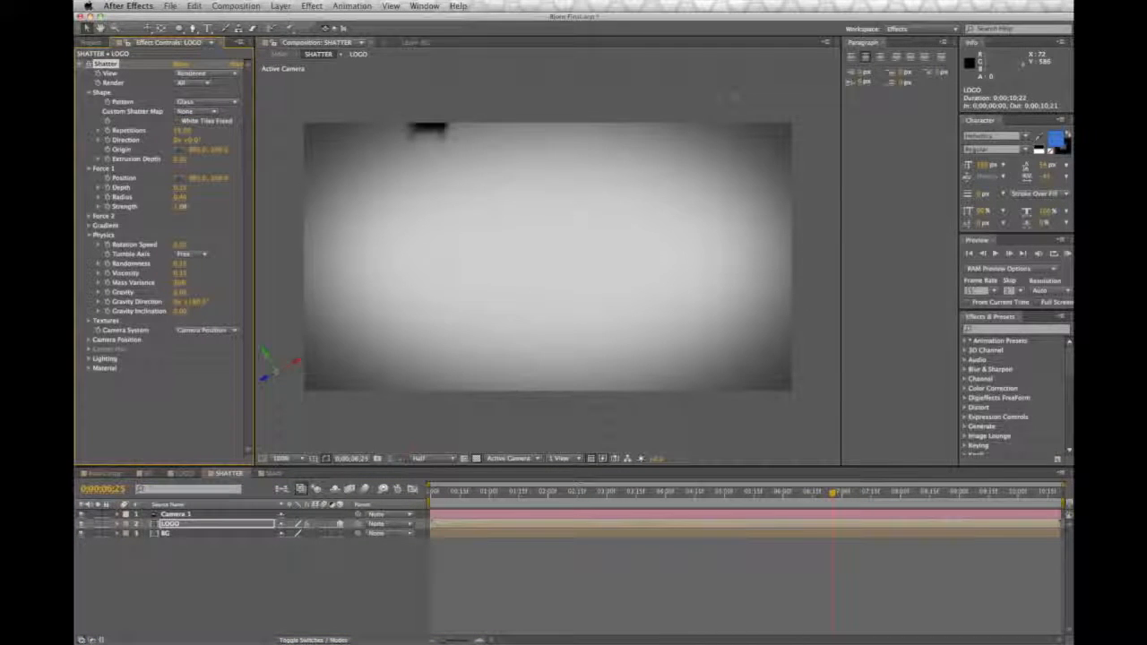
left_click_drag(832, 494, 270, 493)
left_click(272, 474)
key("space")
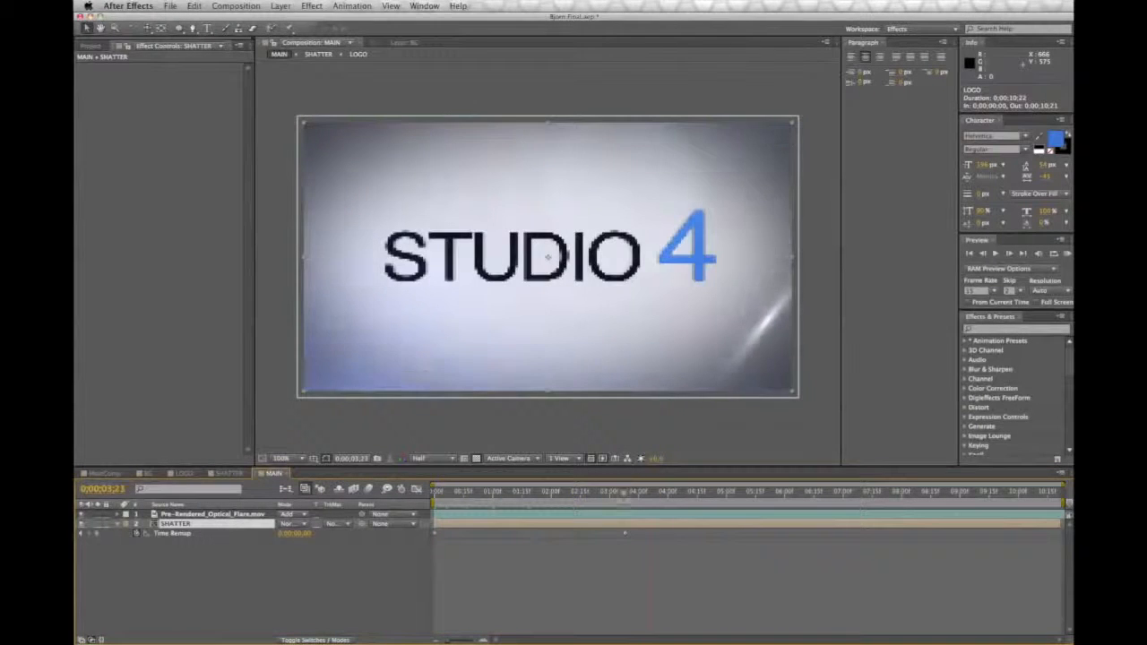
Step: Lower the LOGO layer's Shatter Force 1 Strength in the SHATTER composition and return to MAIN
left_click(228, 473)
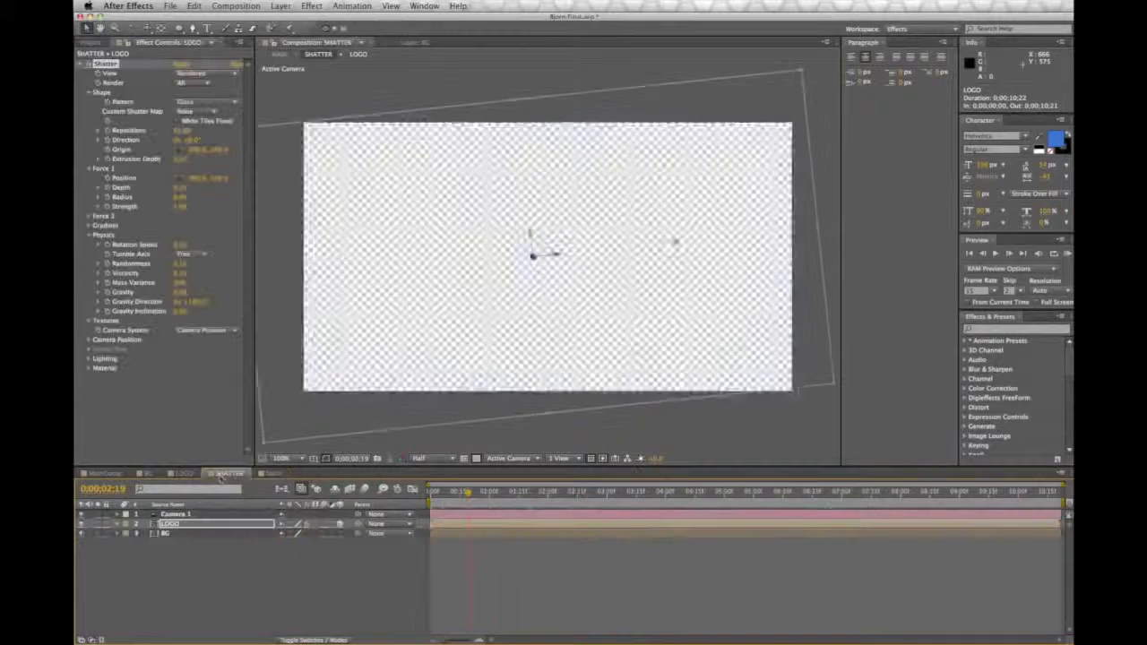
left_click_drag(179, 207, 179, 207)
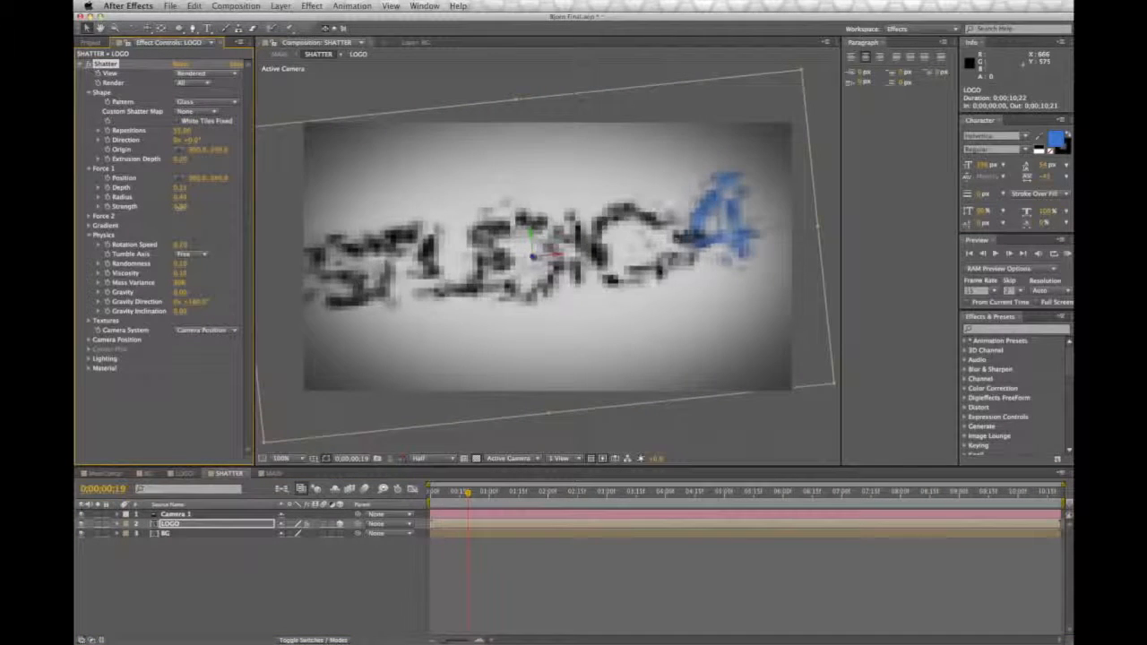
left_click(271, 473)
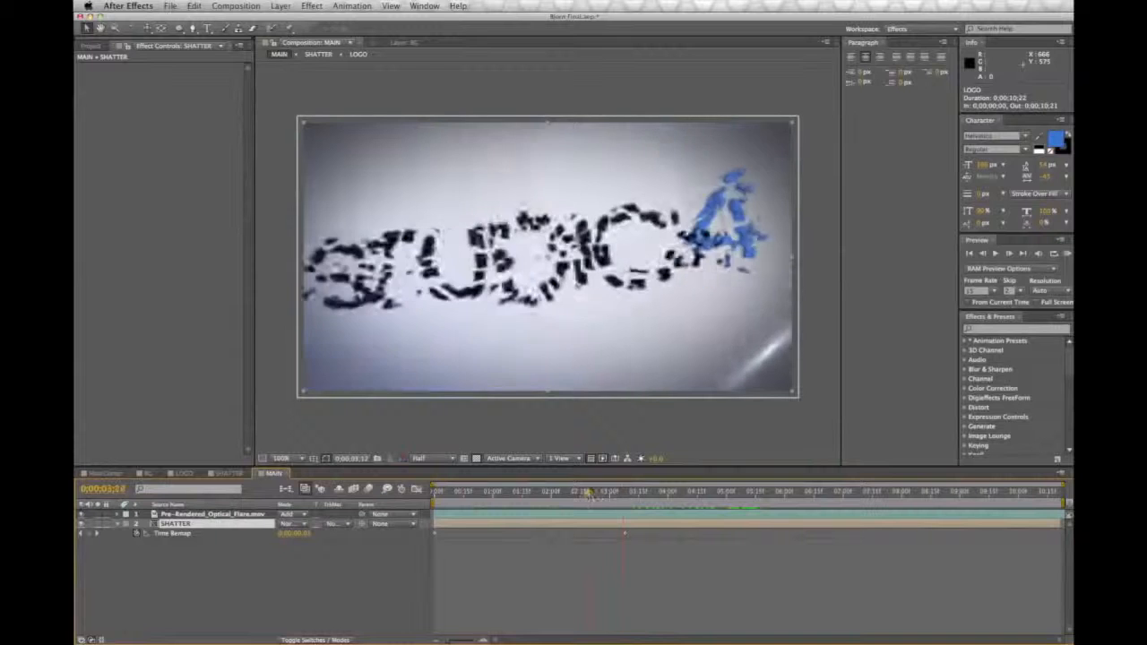
Step: Delay the SHATTER layer's final Time Remap keyframe to 0;00;06;17, near the flare's brightest burst
left_click_drag(674, 499, 653, 514)
left_click(652, 534)
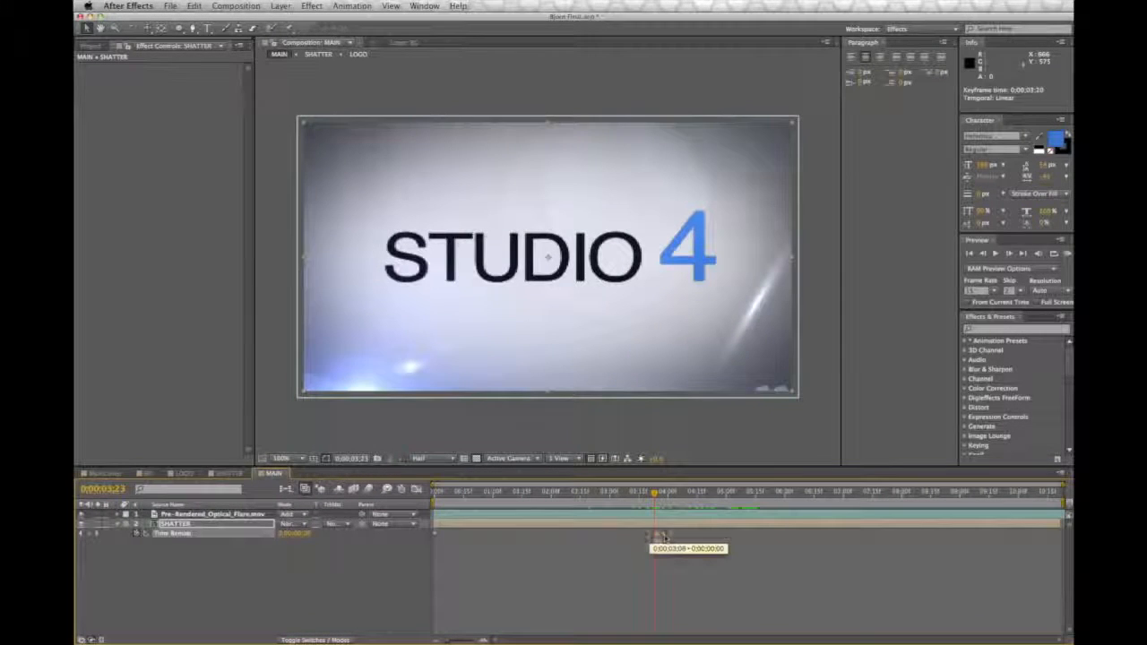
left_click_drag(690, 536, 695, 535)
left_click_drag(654, 494, 434, 495)
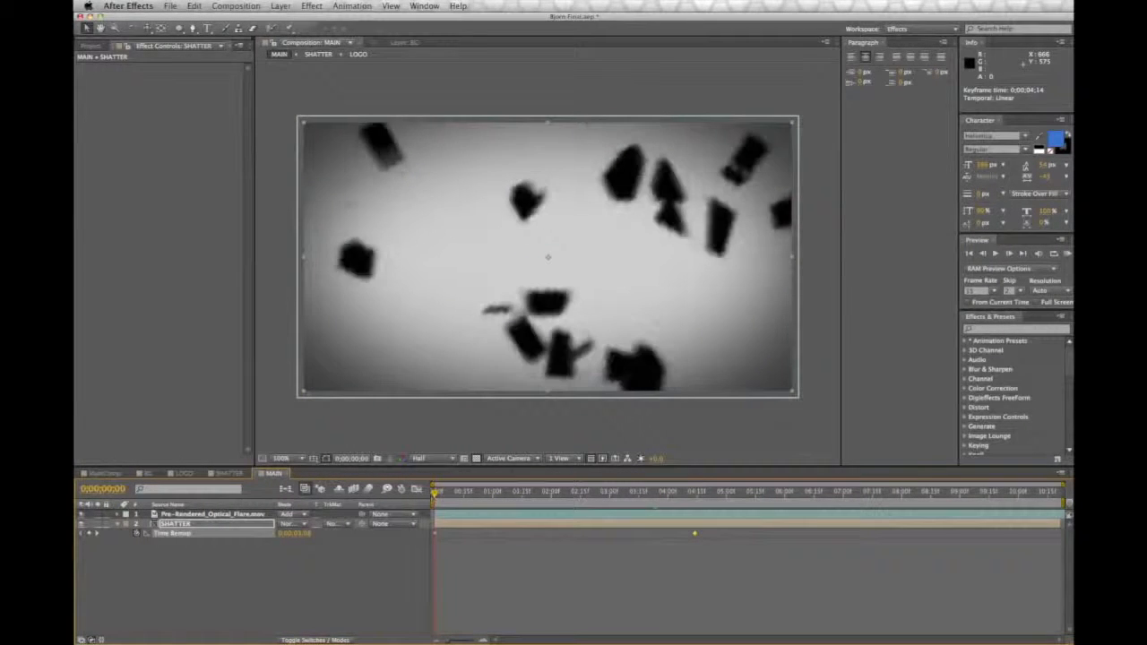
left_click_drag(437, 493, 818, 535)
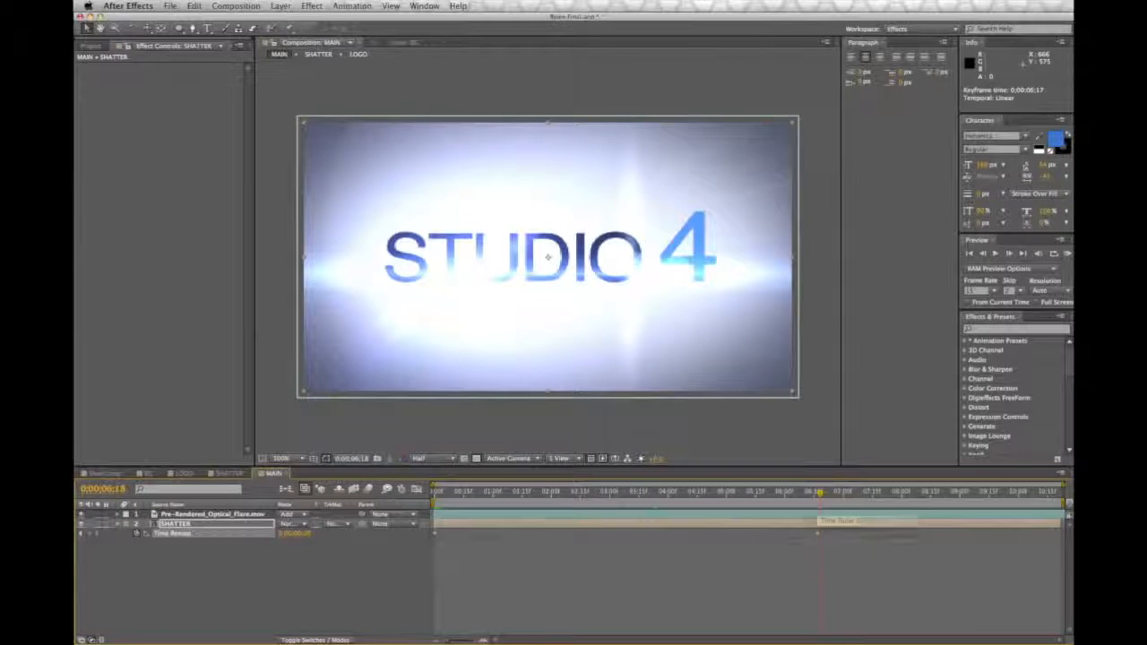
Step: Fine-tune the SHATTER layer's final Time Remap keyframe to 0;00;06;22 and check the logo's closing cracks against the flare burst
left_click_drag(819, 494, 757, 494)
left_click_drag(821, 513, 817, 515)
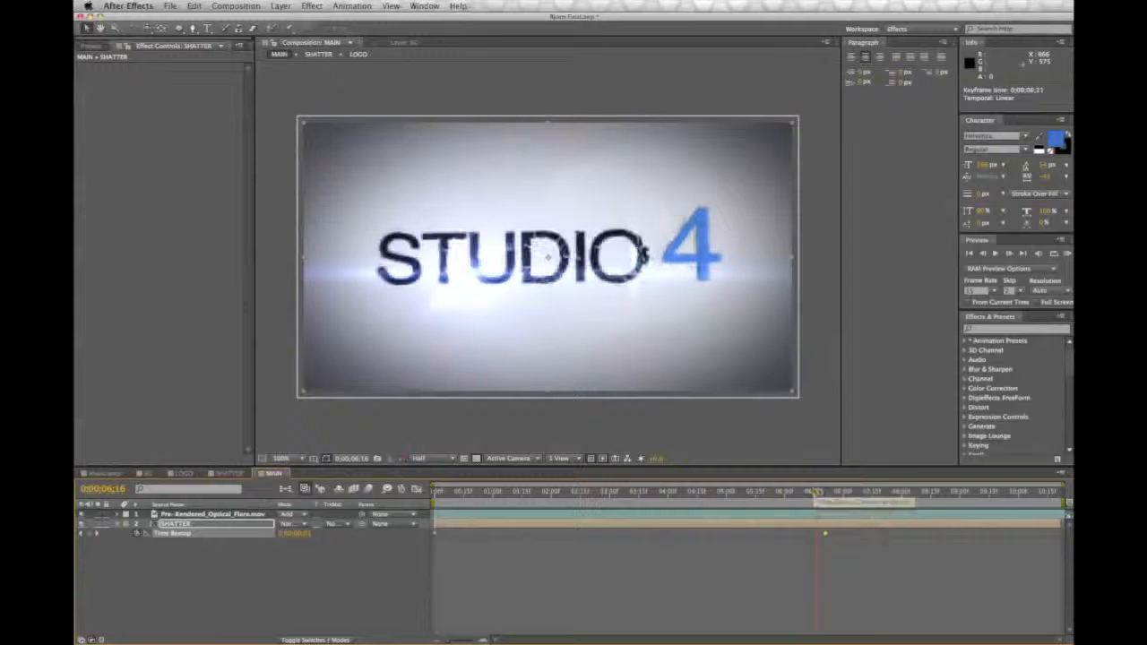
left_click(826, 492)
left_click_drag(826, 491, 818, 498)
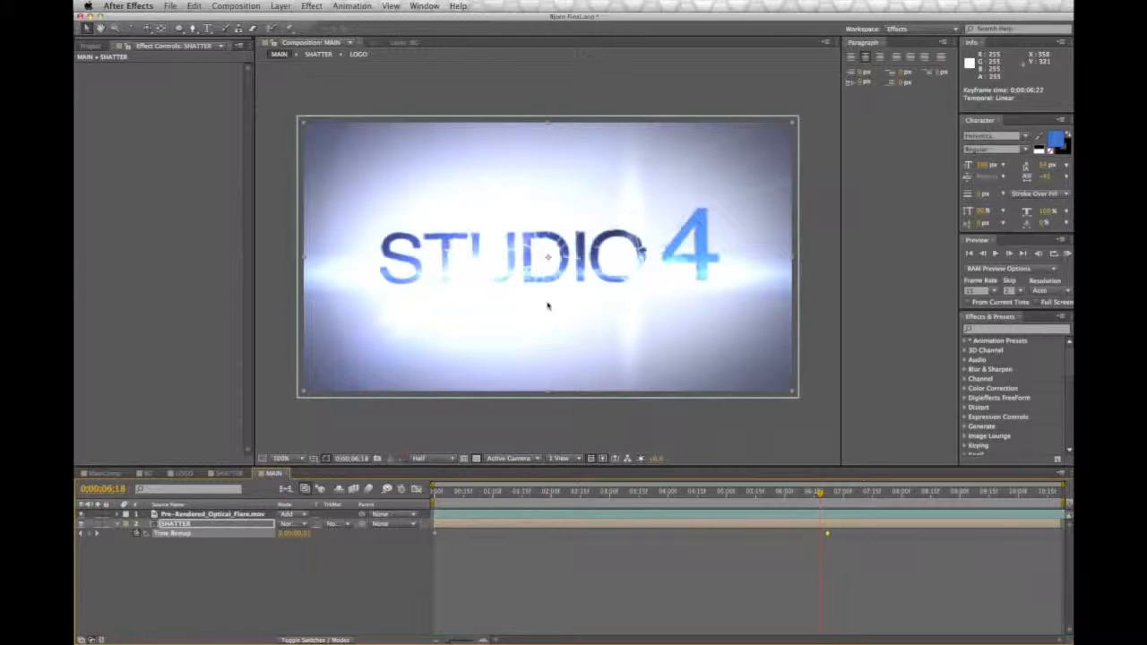
key("period")
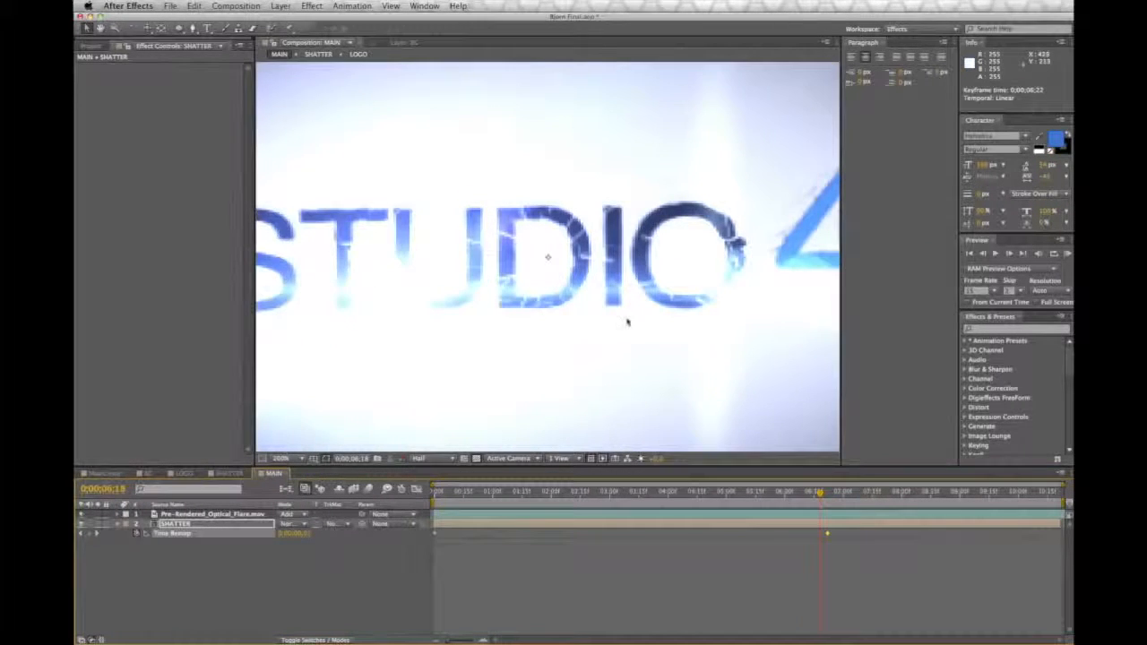
key("comma")
key("space")
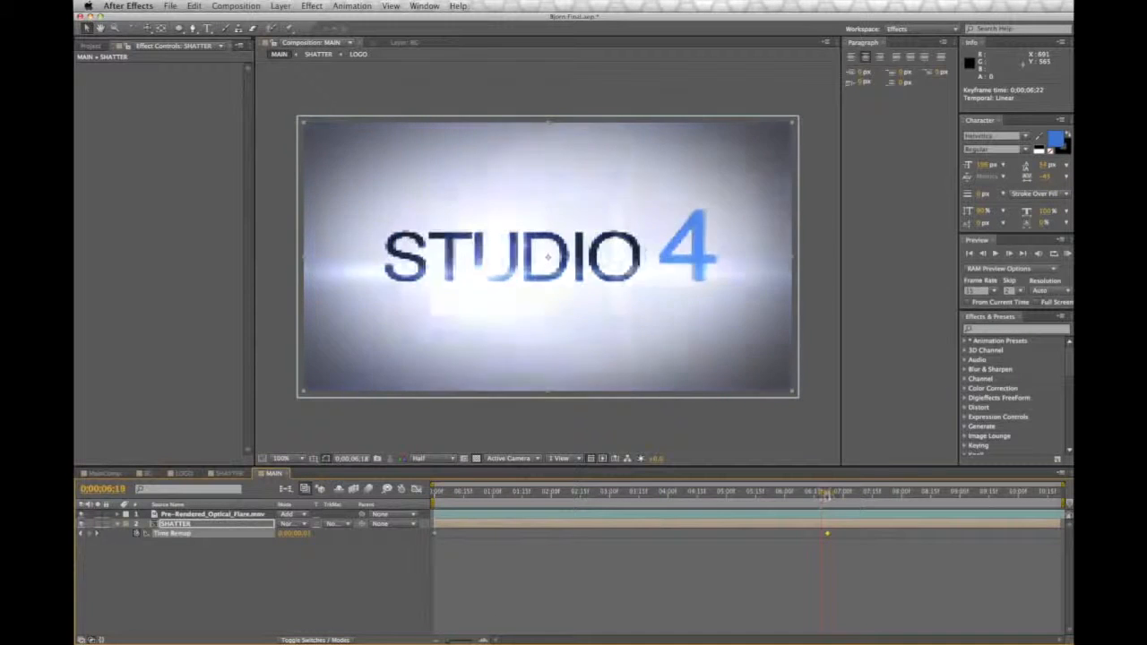
left_click_drag(618, 493, 405, 493)
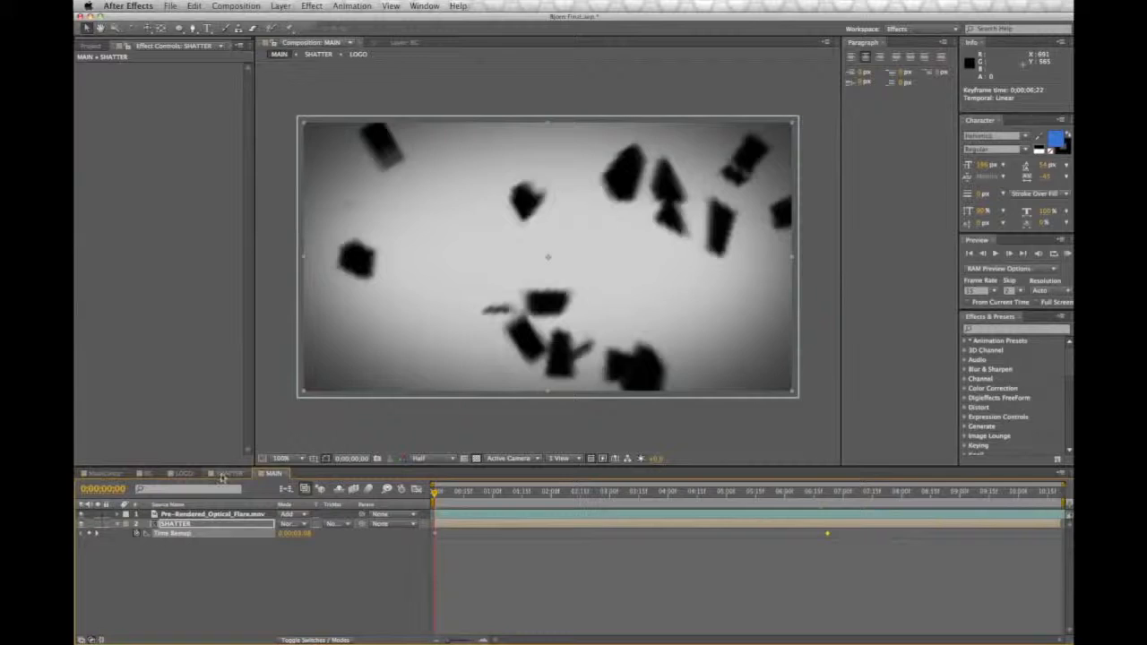
Step: Increase the LOGO layer's Force 1 Strength in SHATTER until the pieces leave the frame, and preview the re-forming logo in MAIN
left_click(224, 473)
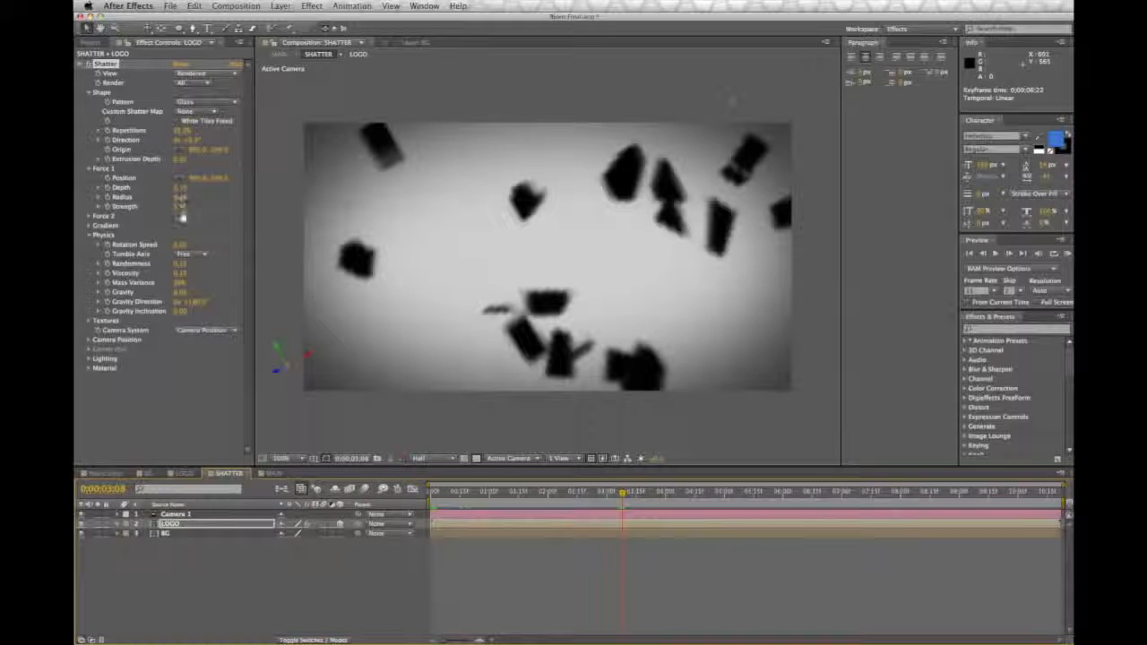
mouse_move(182, 210)
left_mouse_down()
mouse_move(191, 207)
mouse_move(181, 207)
left_mouse_up()
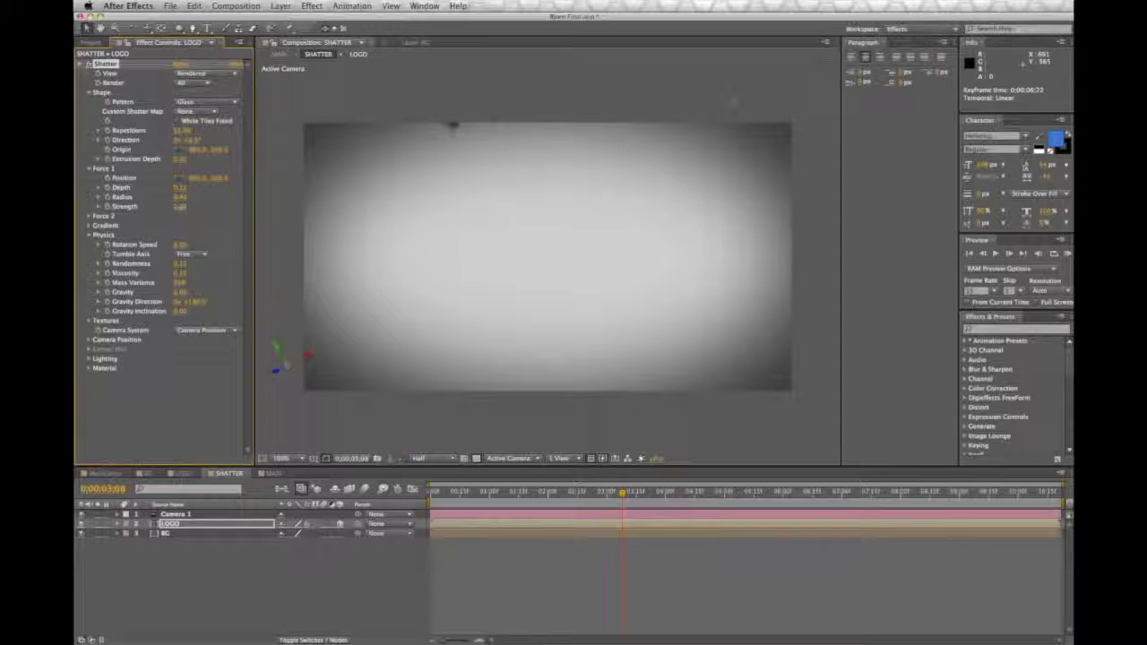
left_click(272, 472)
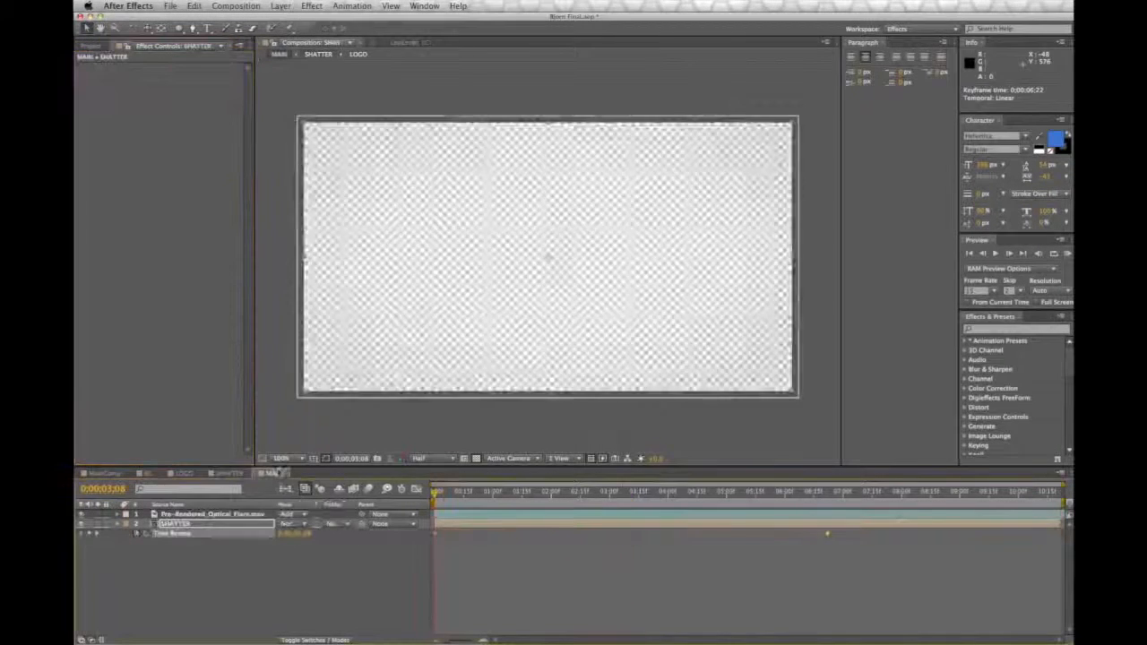
left_click_drag(812, 495, 464, 499)
key("space")
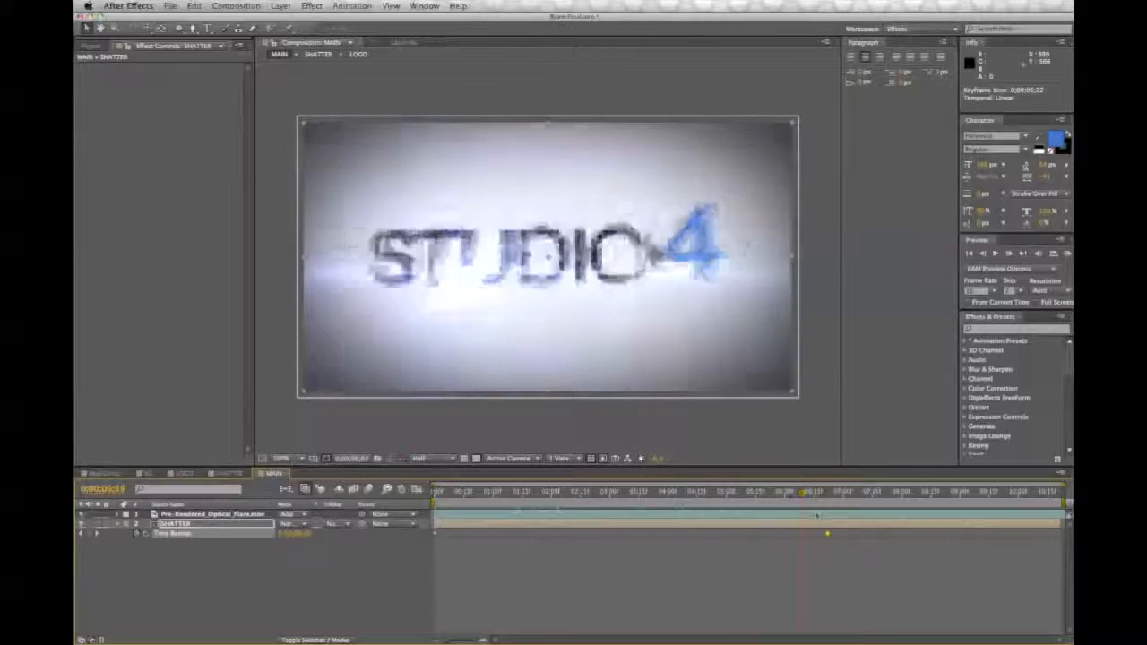
left_click(603, 427)
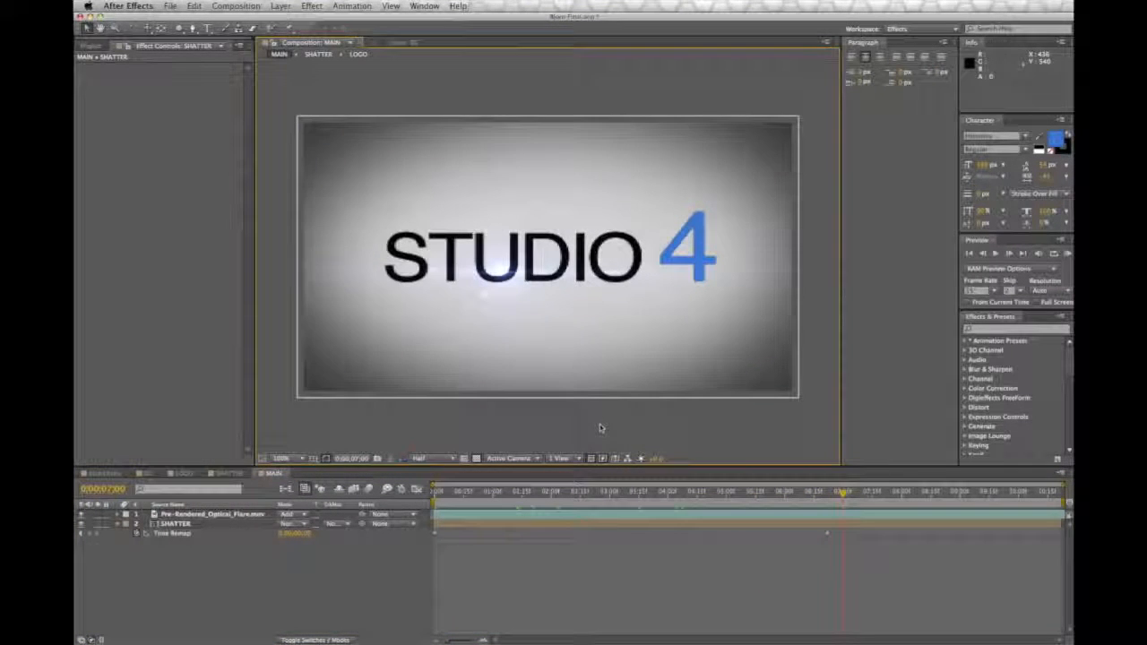
Step: Add a comp-sized black solid on top of the MAIN composition and apply the Optical Flares effect to it
left_click(481, 493)
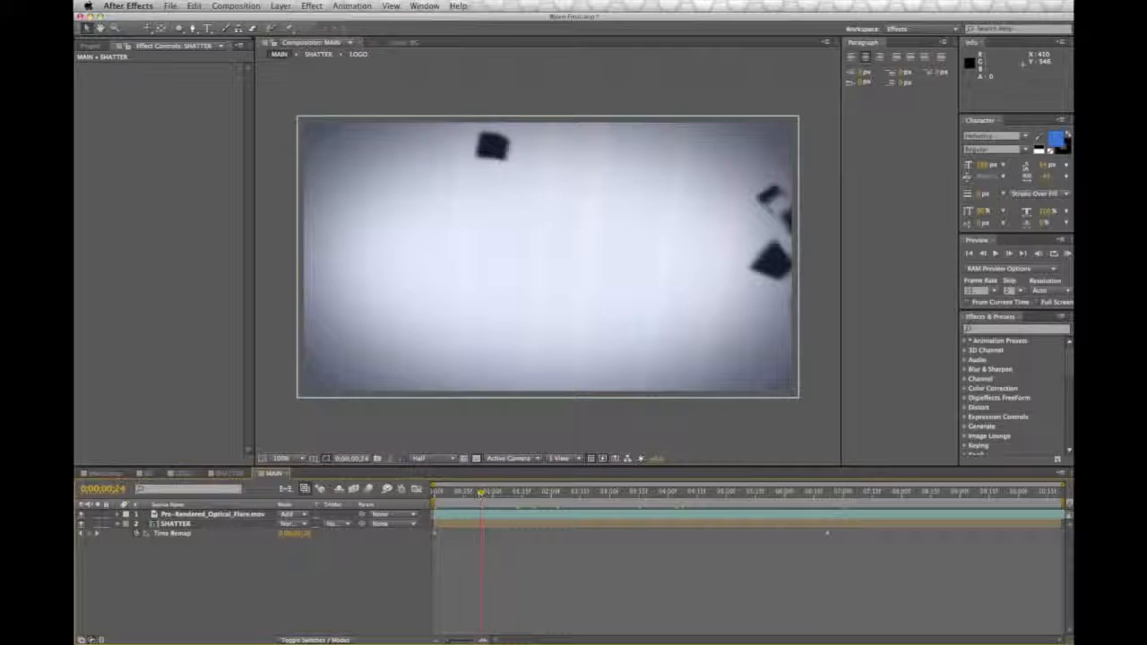
left_click(281, 6)
mouse_move(301, 21)
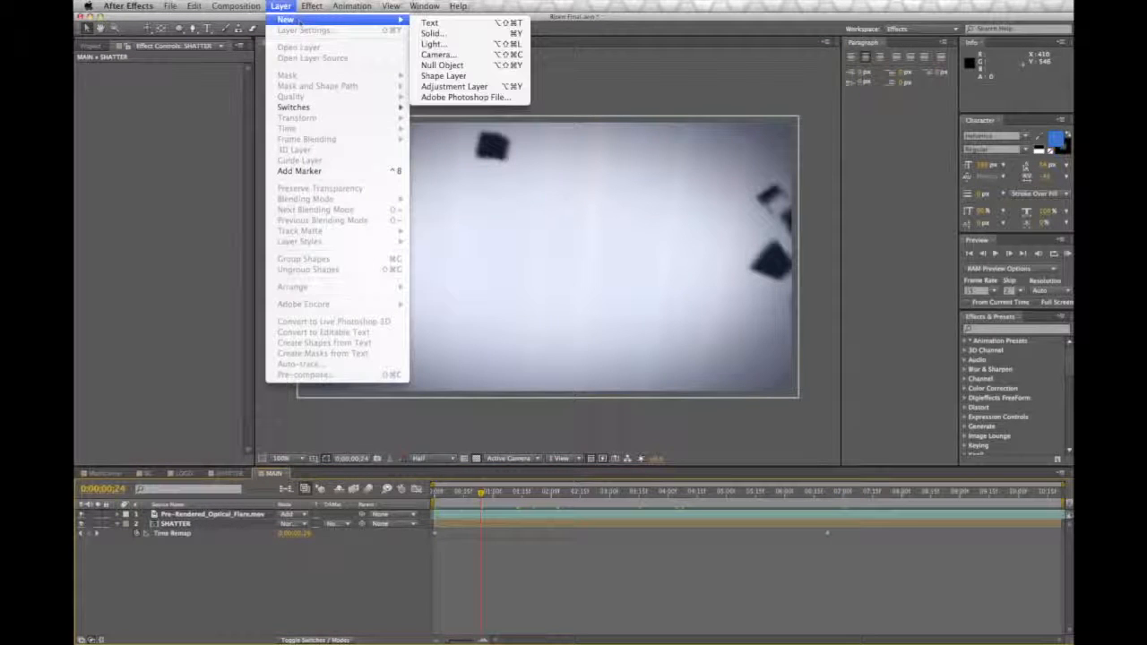
left_click(424, 33)
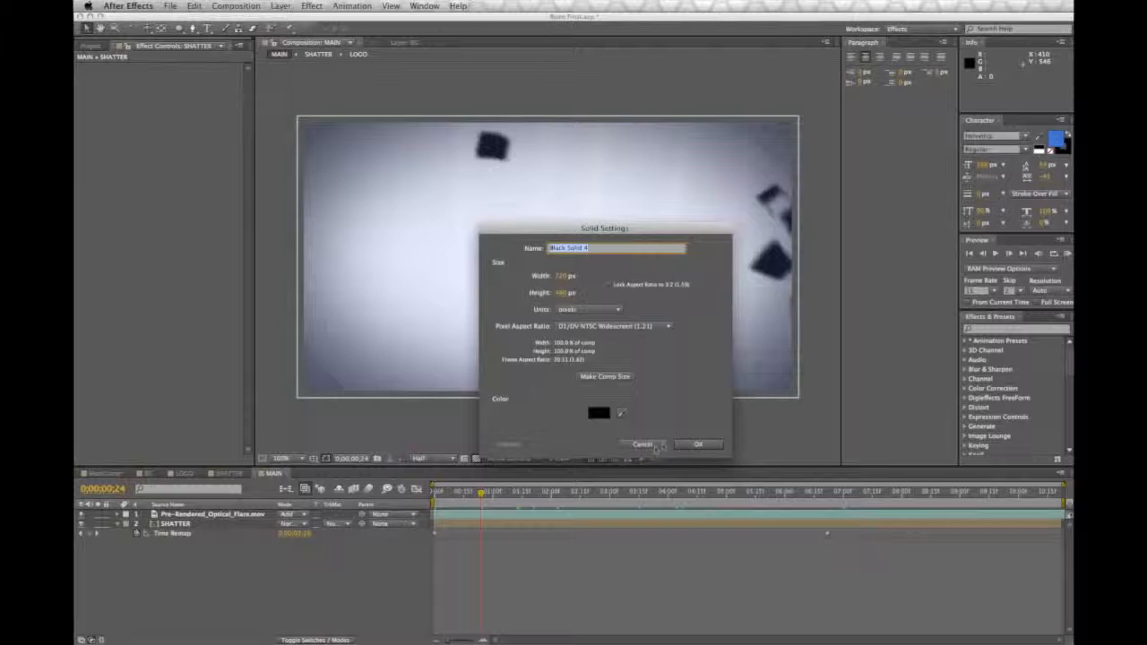
left_click(697, 444)
left_click(280, 6)
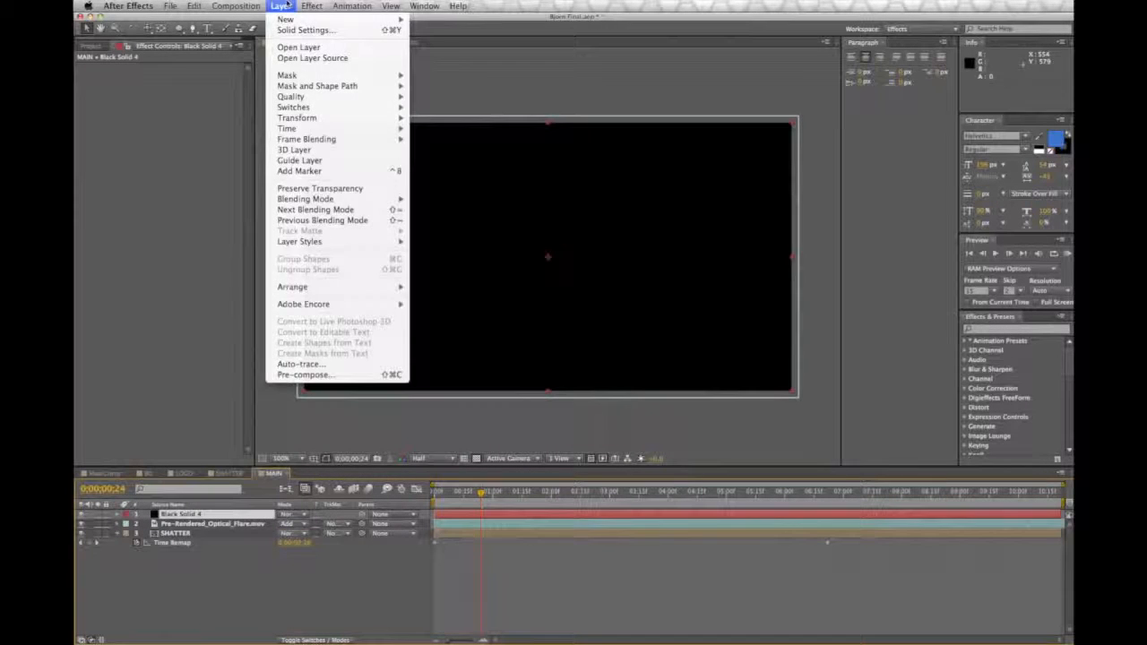
mouse_move(311, 5)
mouse_move(359, 472)
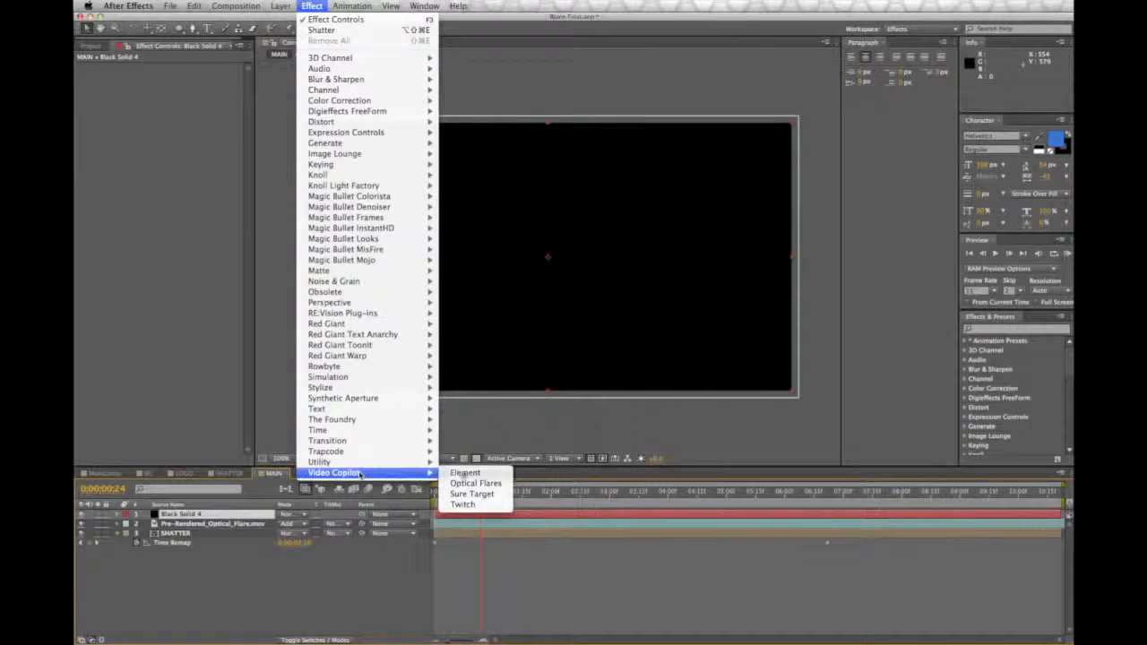
left_click(475, 483)
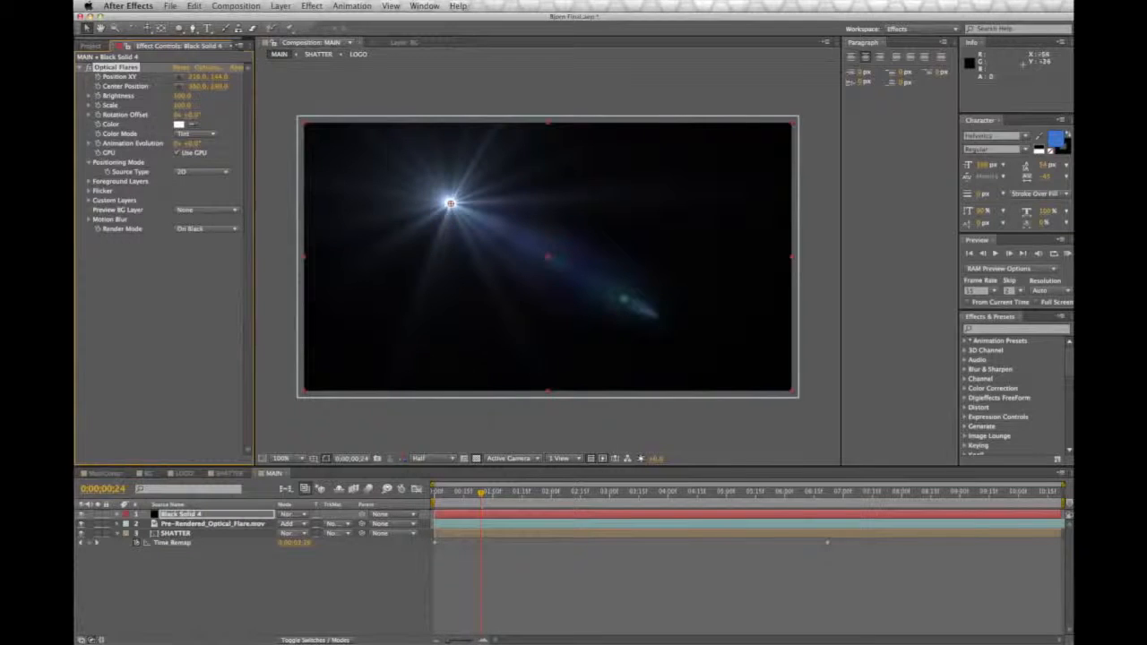
Step: Load a blue light flare preset, set Multi Iris brightness to 73.5 and Sparkle to brightness 29.5 and scale 234.5, and apply it
left_click(212, 68)
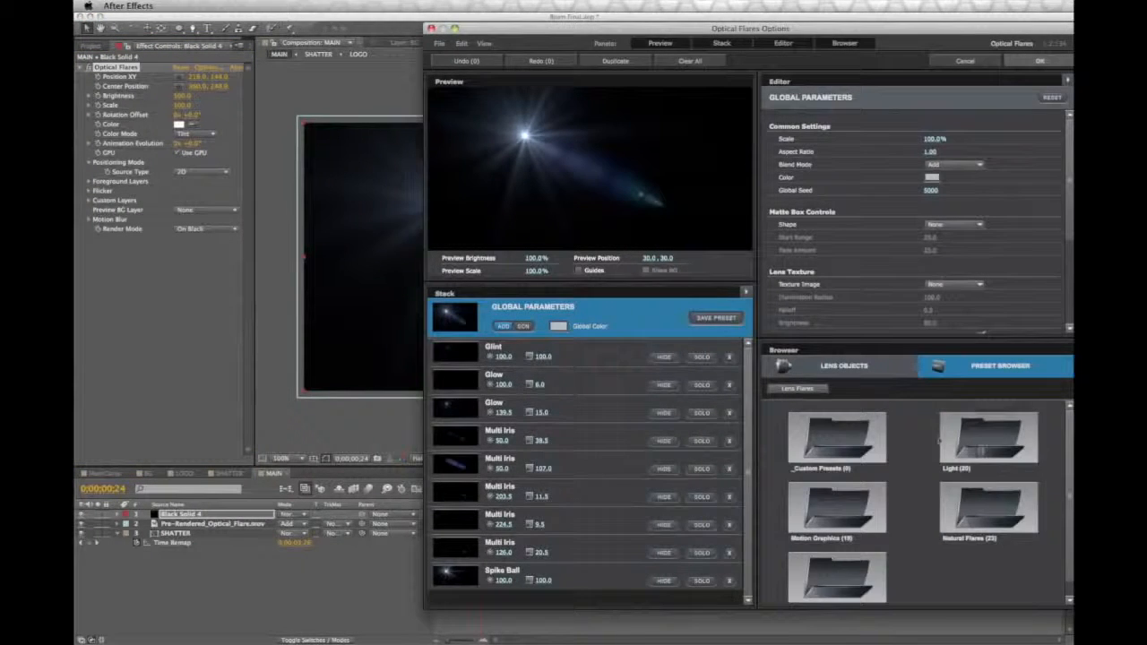
left_click(858, 532)
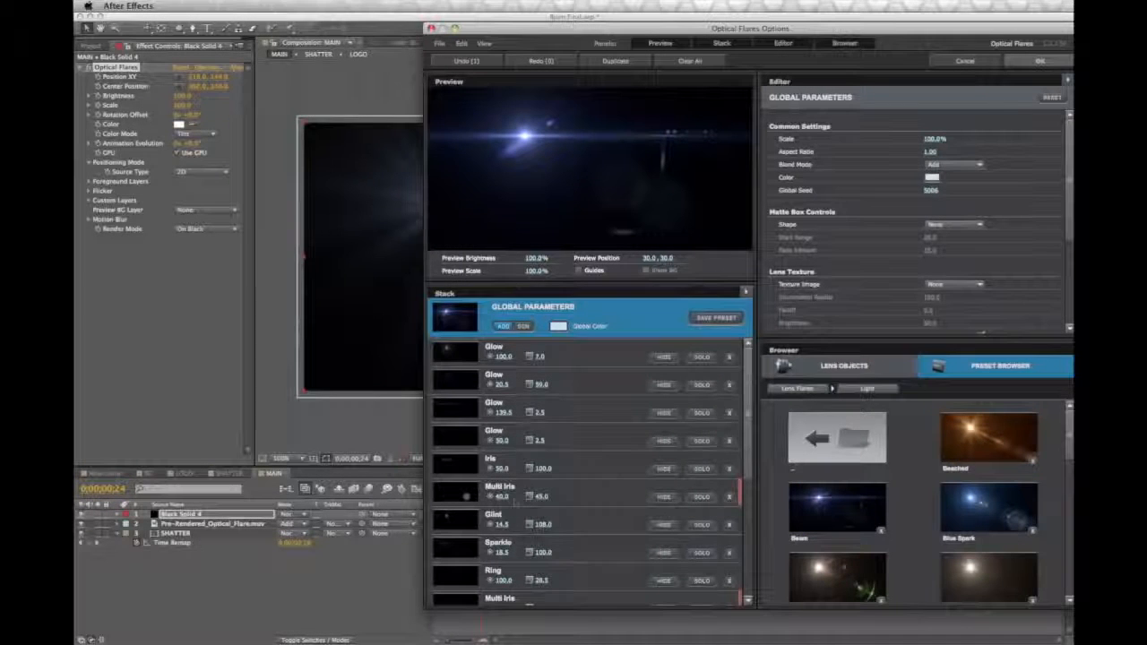
left_click_drag(510, 497, 541, 499)
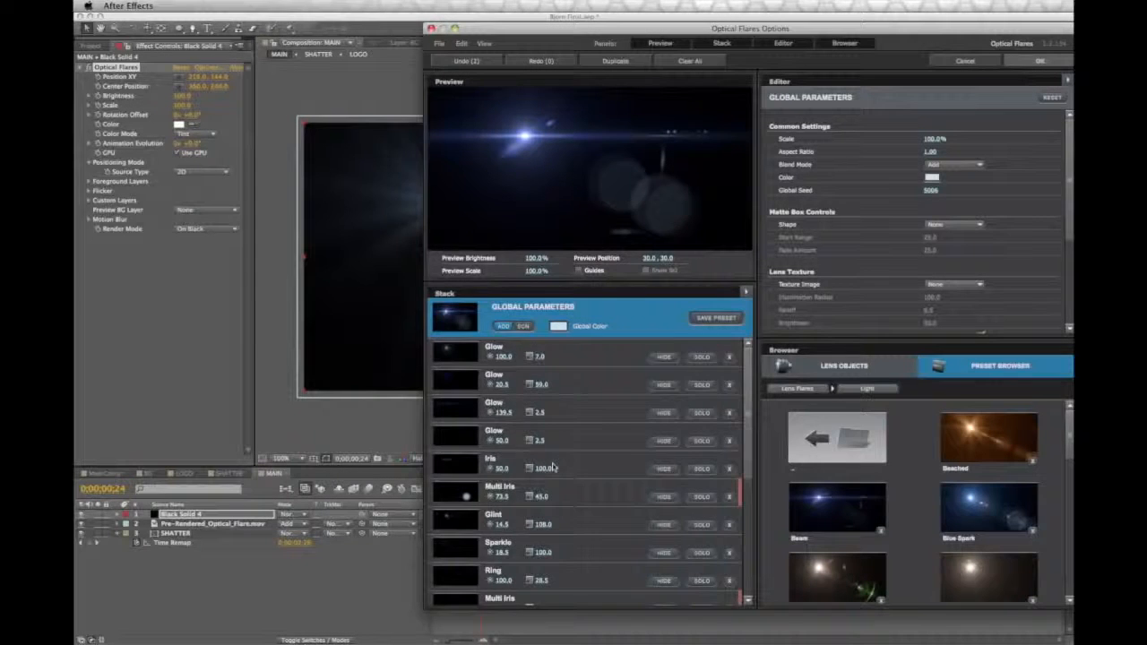
scroll(553, 468, "down", 3)
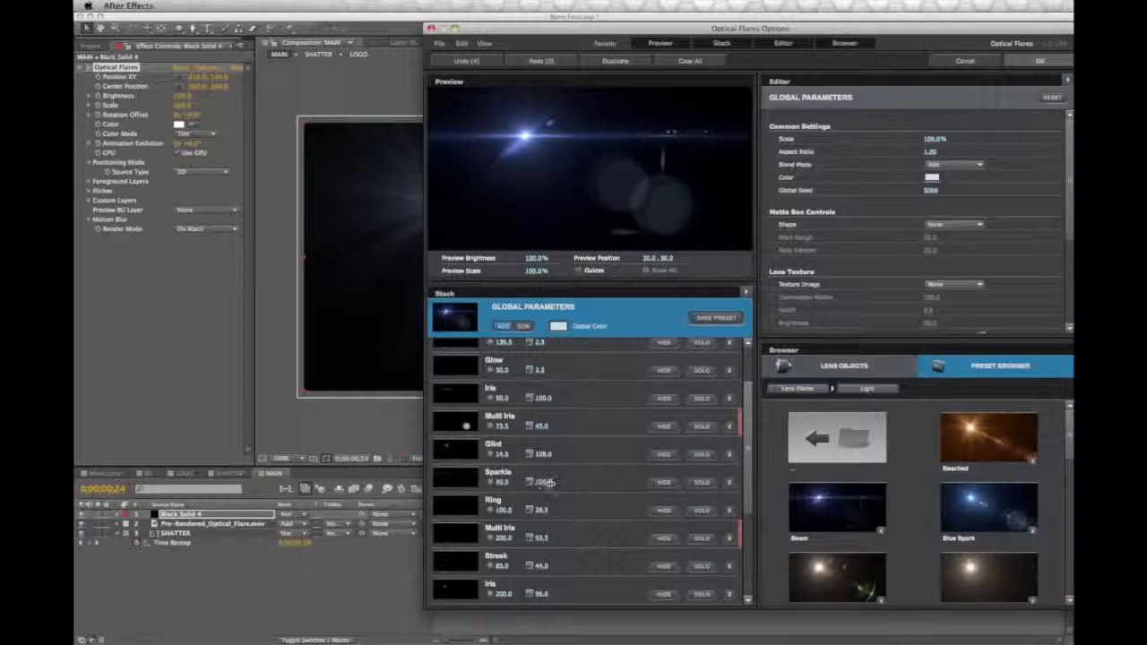
left_click_drag(575, 482, 677, 482)
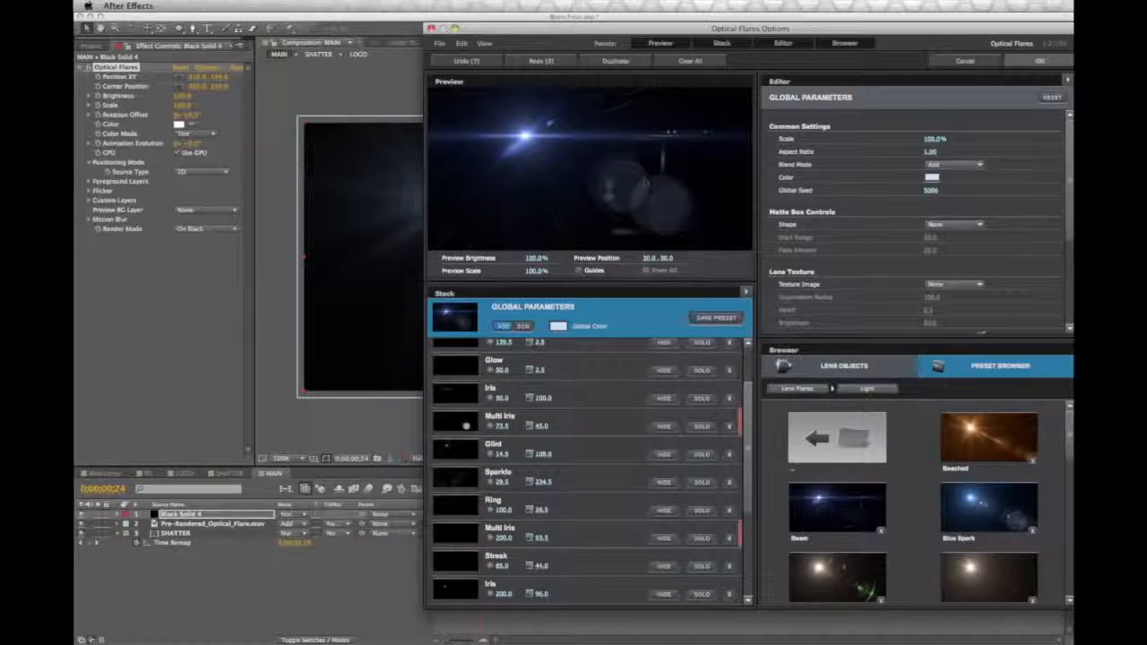
left_click(1039, 60)
Step: Reposition the flare around the frame and try higher and lower Brightness values on the Optical Flares effect
left_click_drag(448, 206, 550, 328)
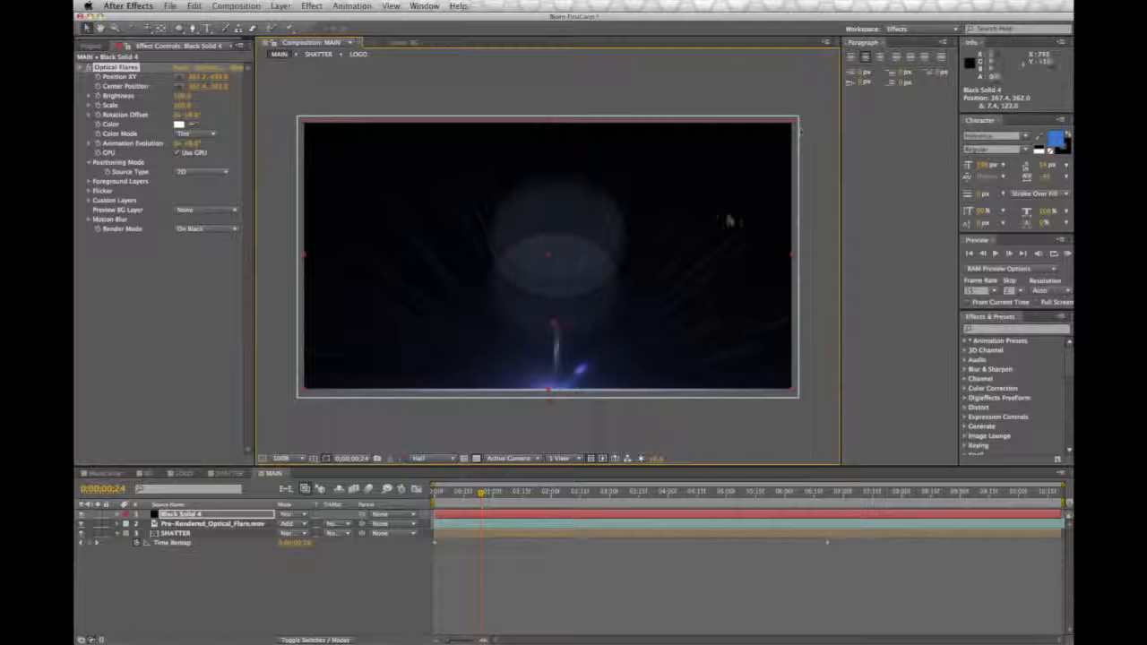
left_click_drag(543, 403, 484, 266)
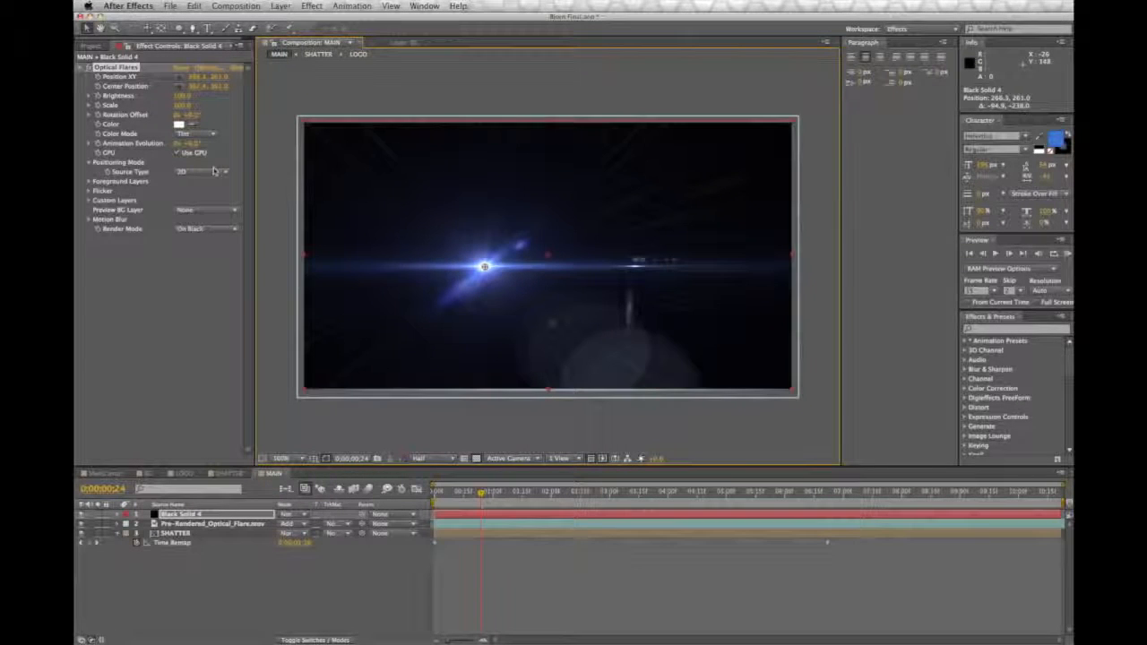
left_click_drag(181, 96, 202, 95)
left_click_drag(486, 267, 517, 269)
left_click_drag(183, 95, 158, 97)
left_click_drag(518, 268, 340, 252)
Step: Remove the Optical Flares effect and delete the black solid layer from MAIN
left_click(115, 67)
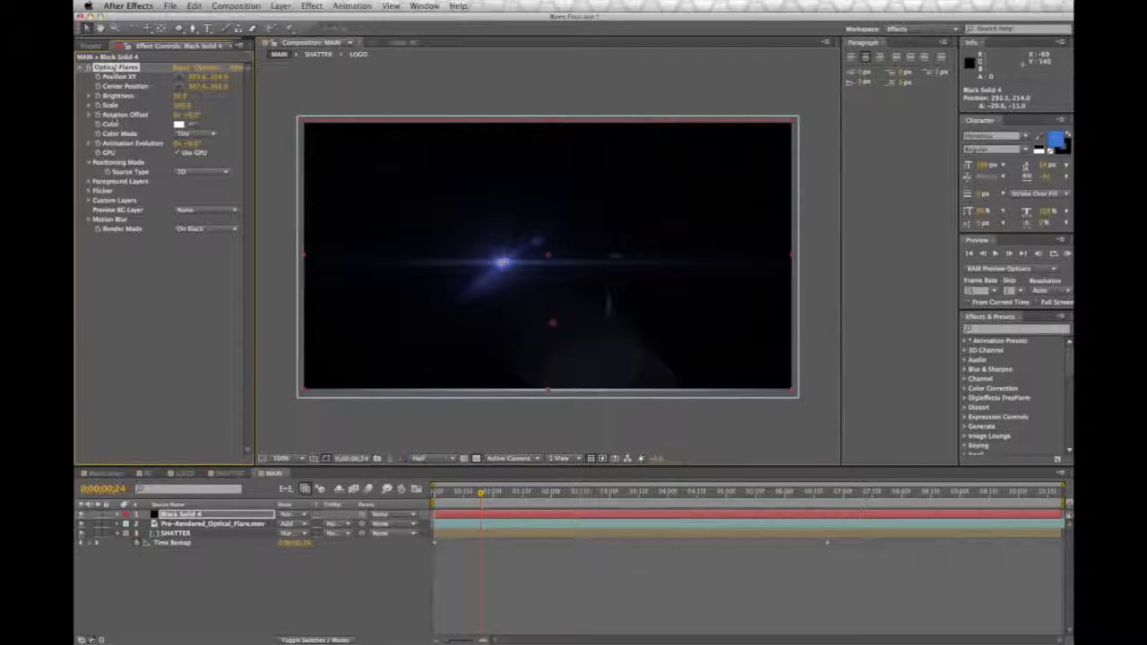
key("Delete")
left_click(182, 514)
key("Delete")
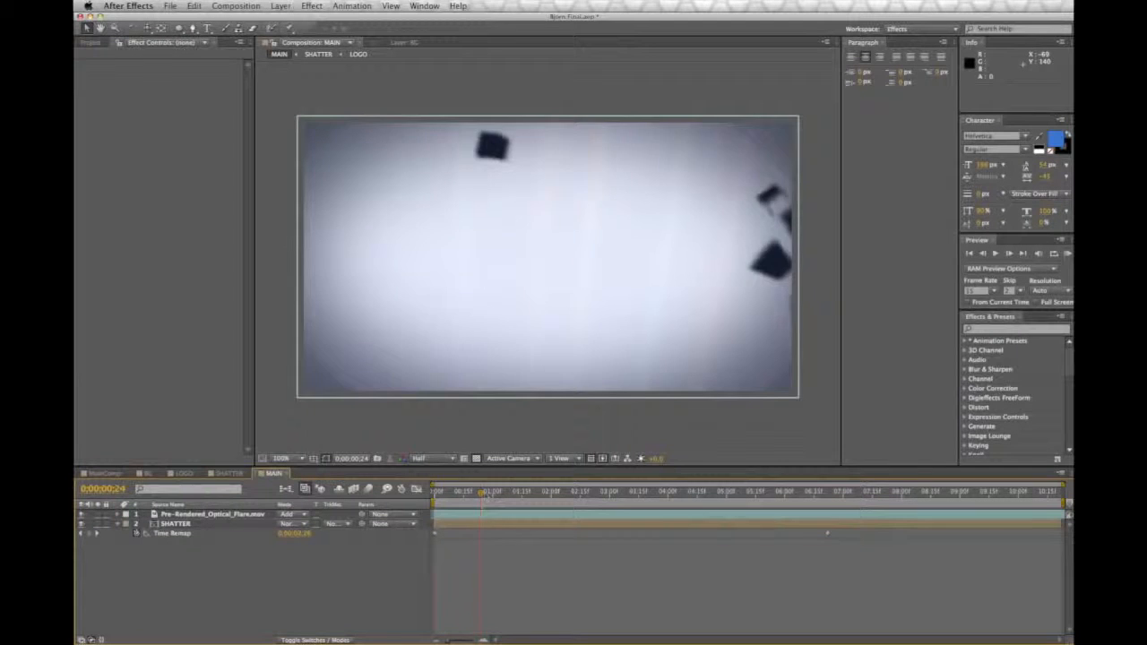
Step: Preview MAIN from the beginning and set the composition's preview resolution to Full
left_click_drag(483, 494, 423, 499)
key("space")
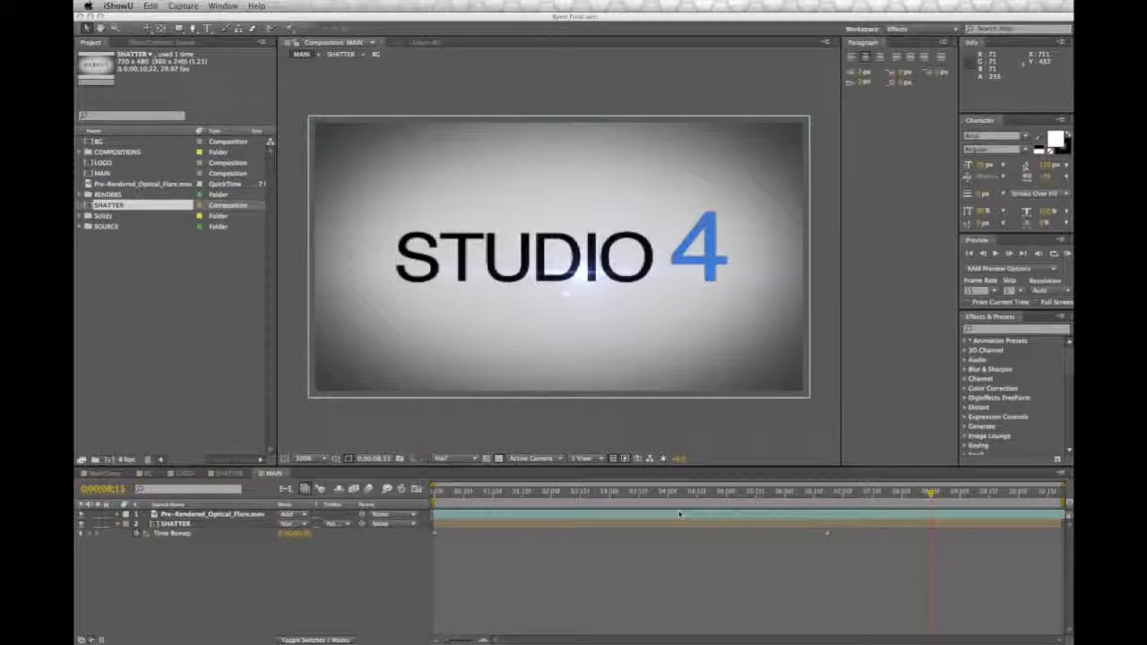
left_click(445, 458)
left_click(450, 484)
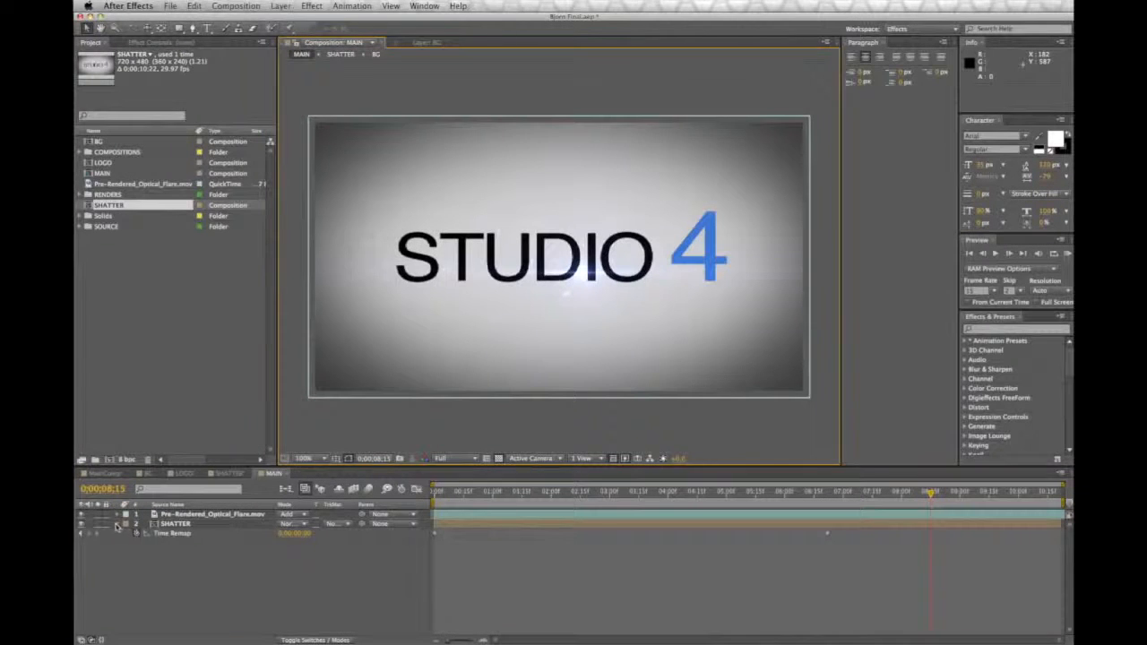
Step: Open the SHATTER composition and duplicate its LOGO layer
left_click(235, 474)
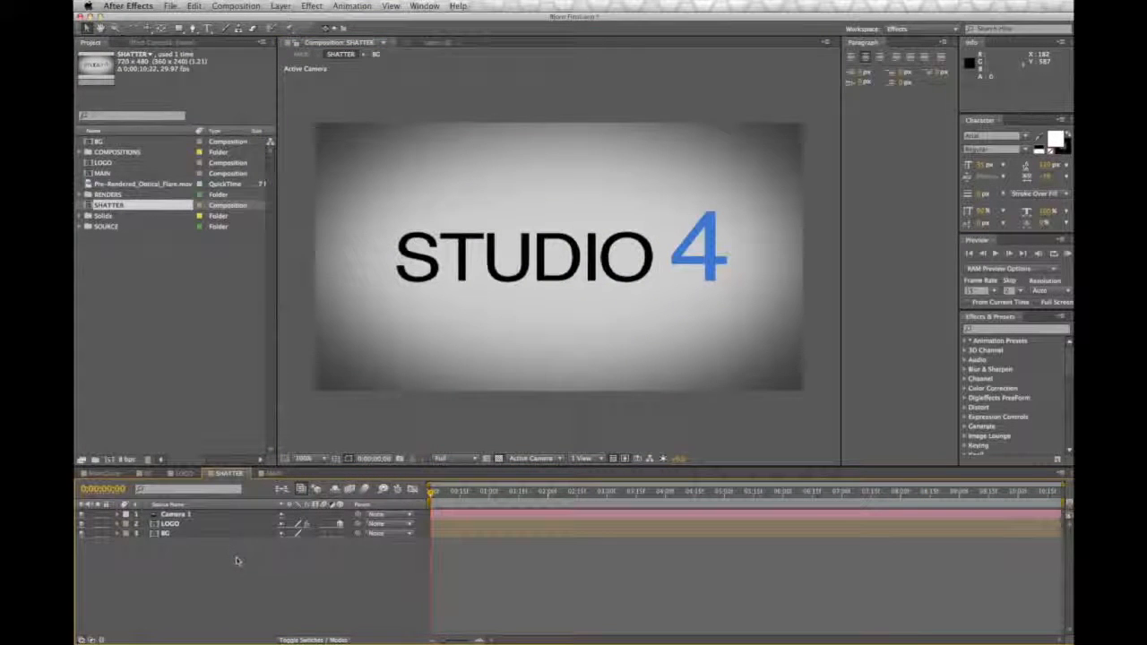
left_click(244, 5)
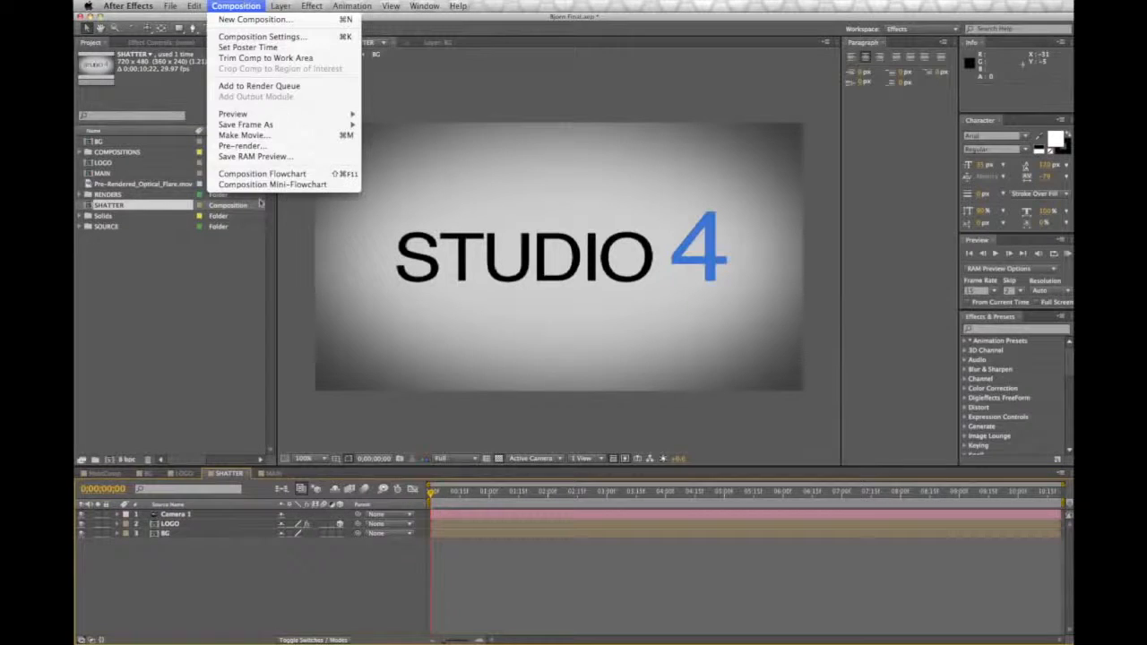
left_click(250, 532)
left_click(181, 525)
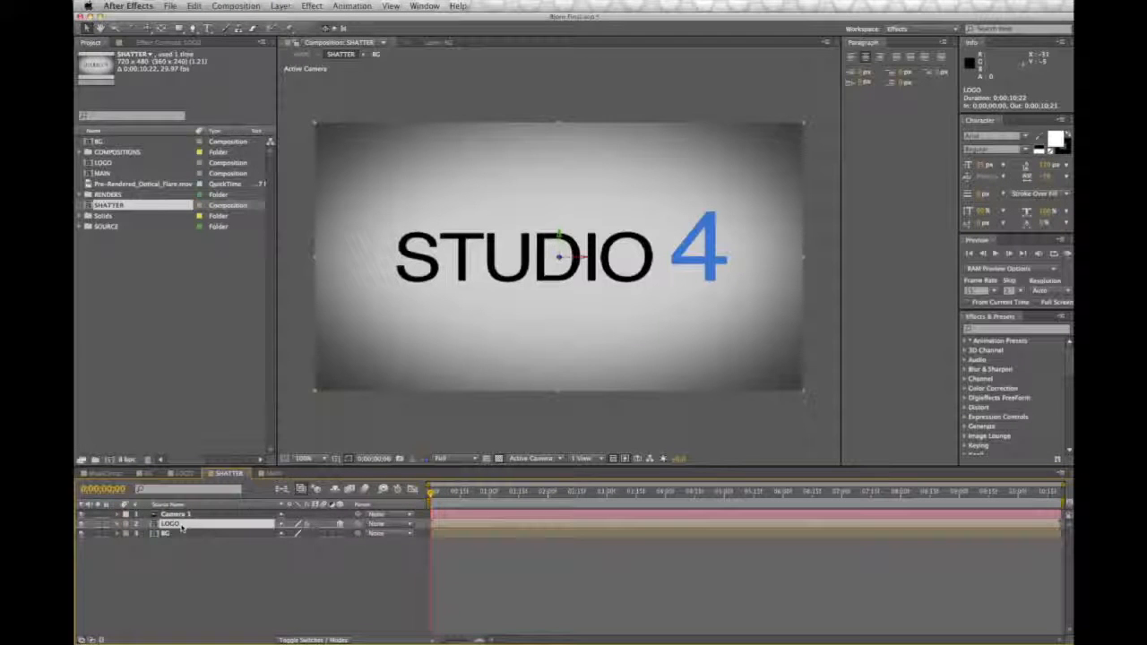
key("super+d")
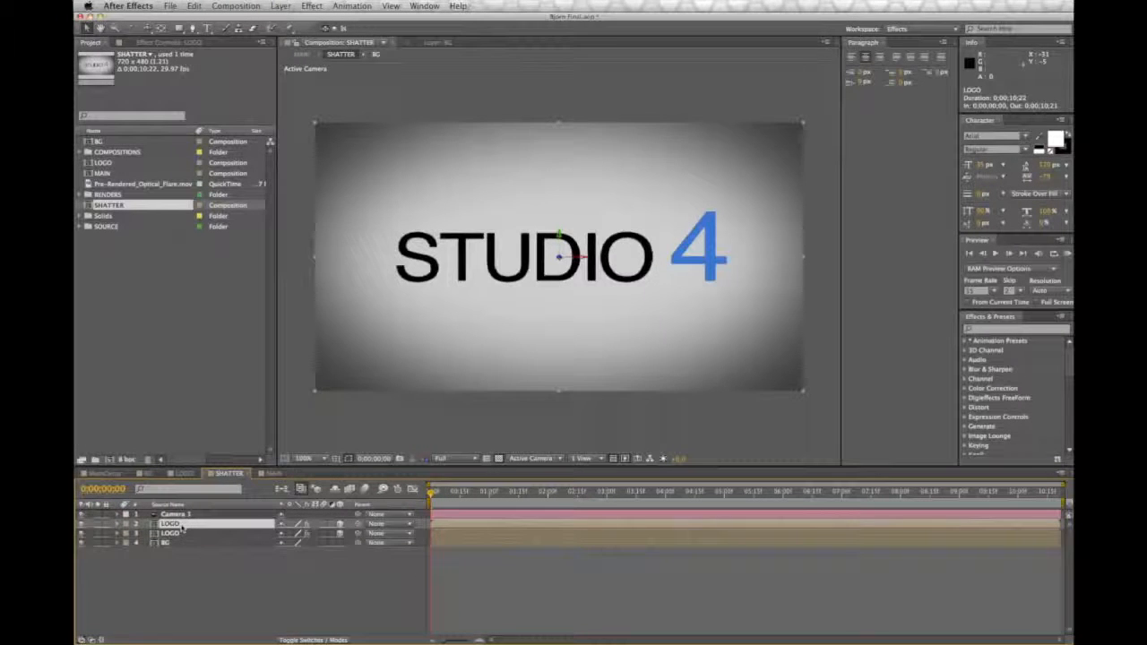
Step: Rename the lower LOGO layer in SHATTER as Shadow
left_click(177, 533)
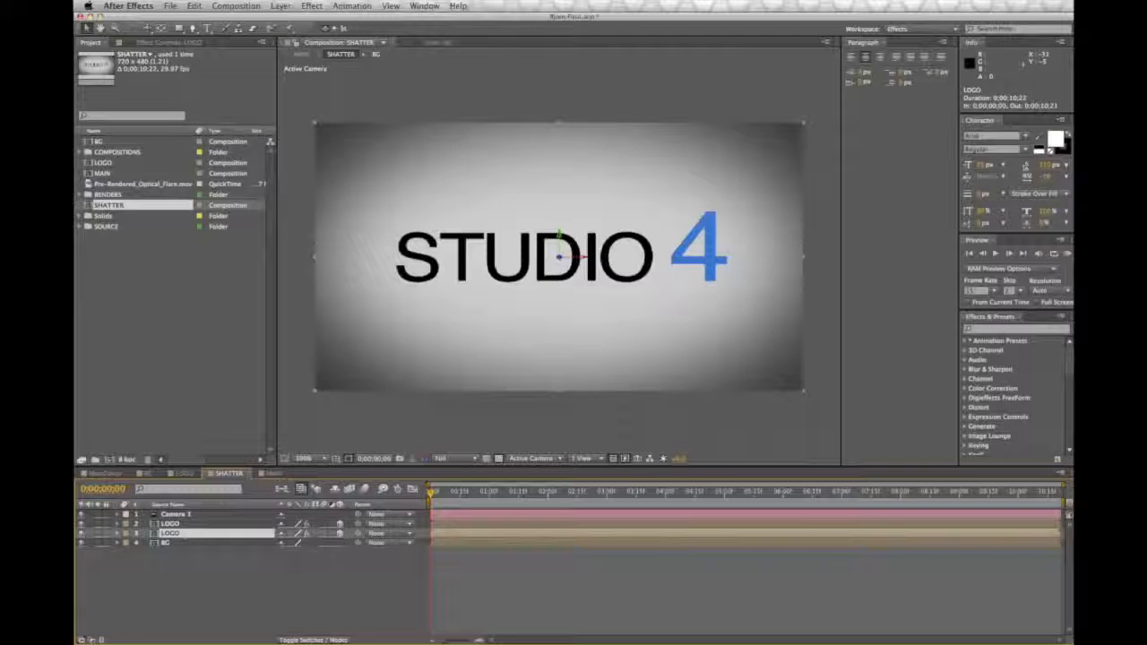
left_click(194, 6)
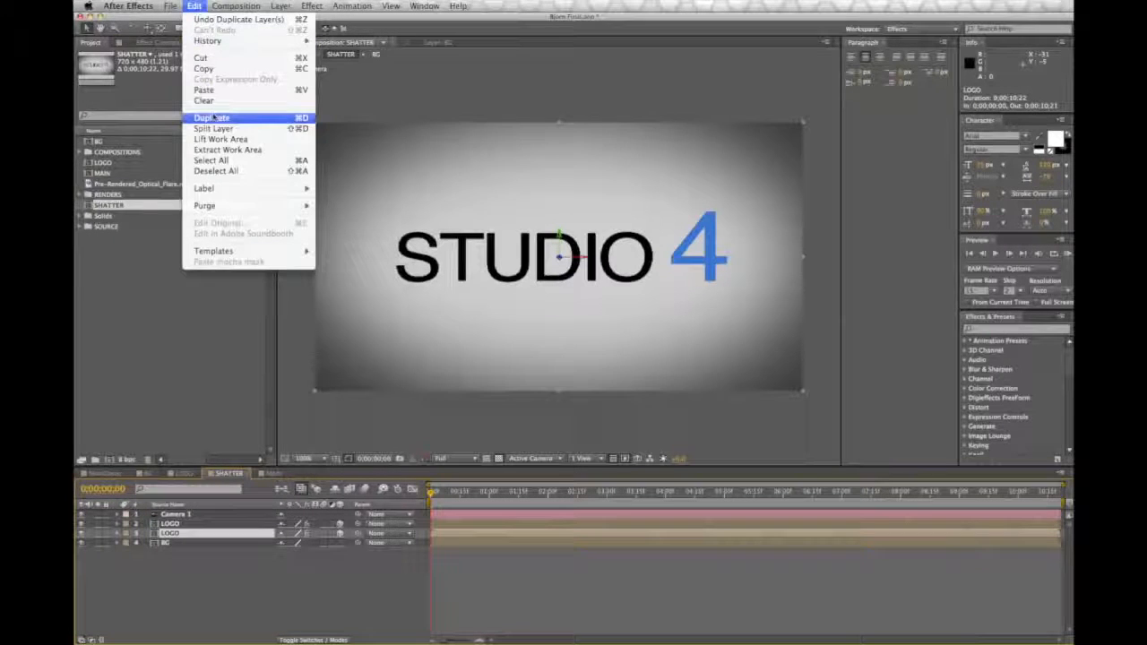
left_click(268, 613)
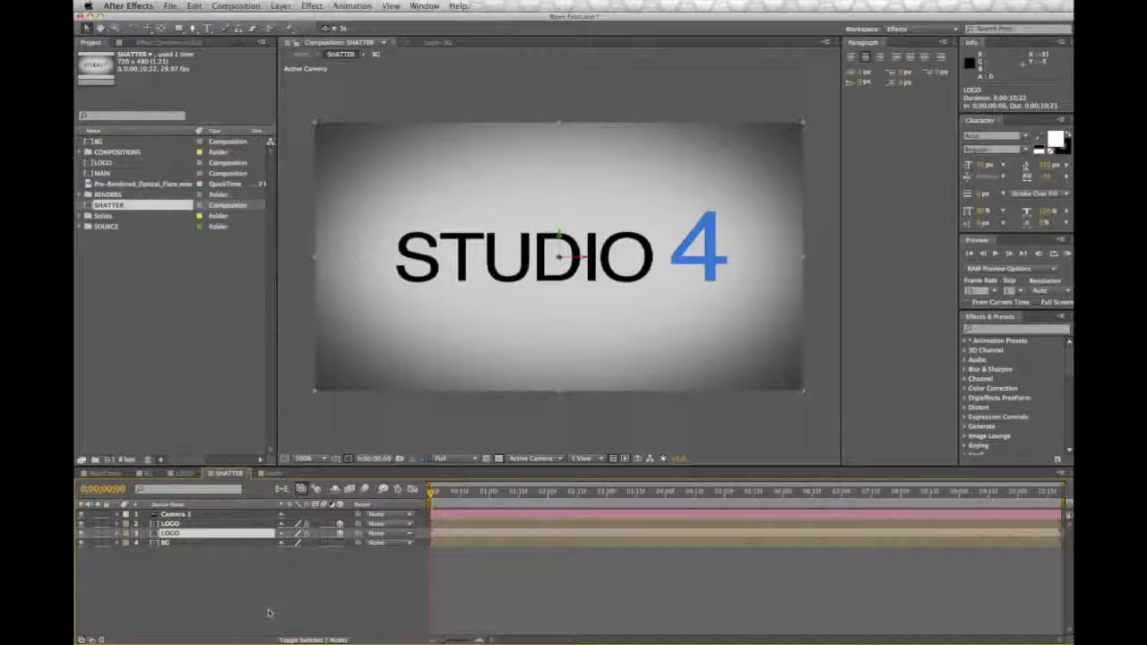
key("Return")
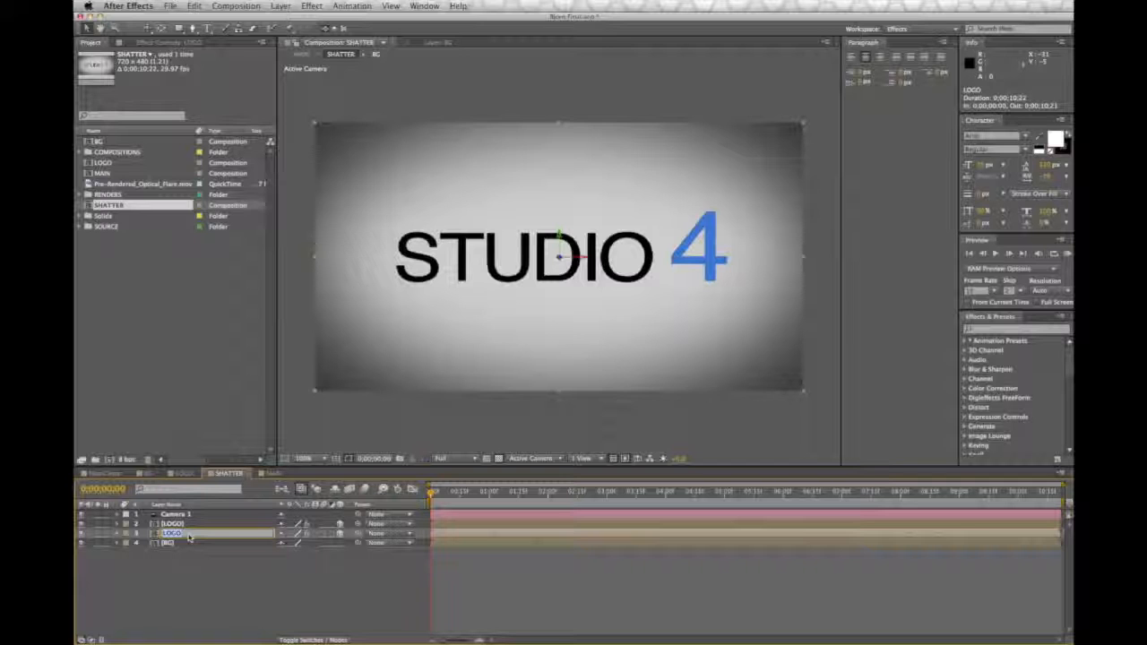
type("Shadow")
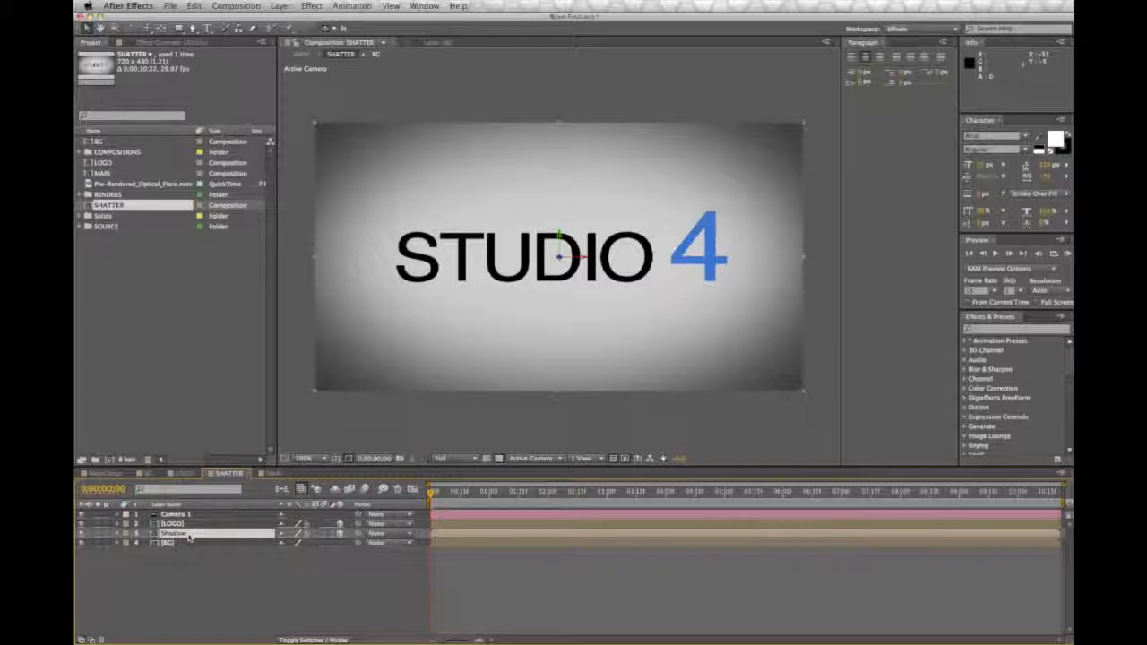
Step: Collapse the Shatter effect's settings on the Shadow layer and apply the Tint colour correction effect to that layer
left_click(161, 42)
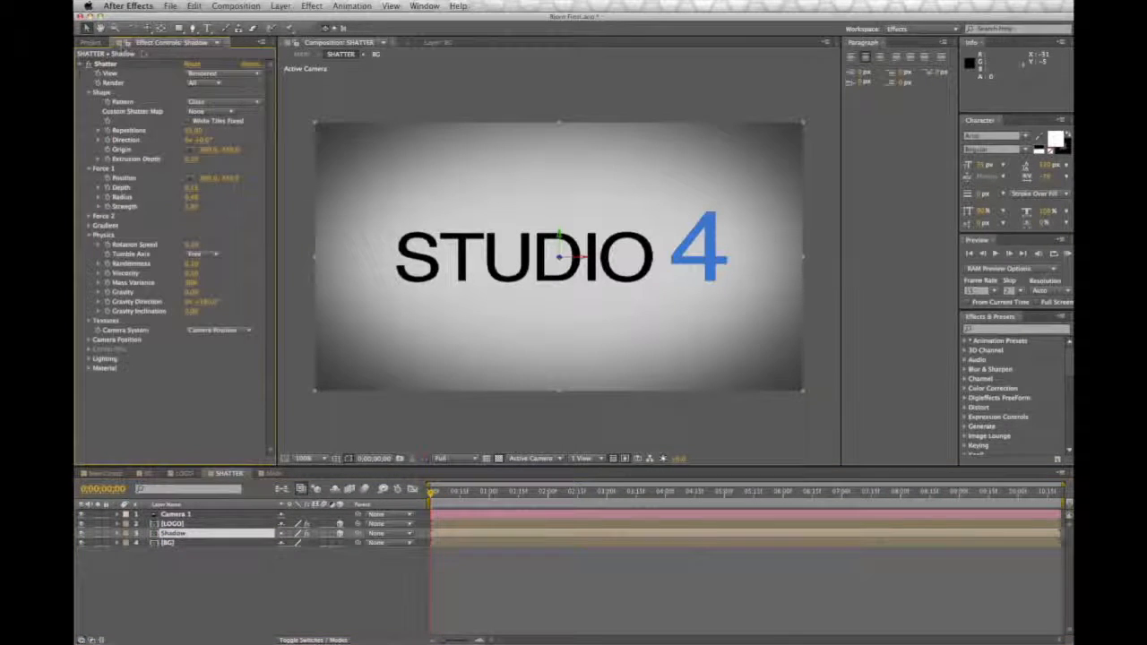
left_click(80, 65)
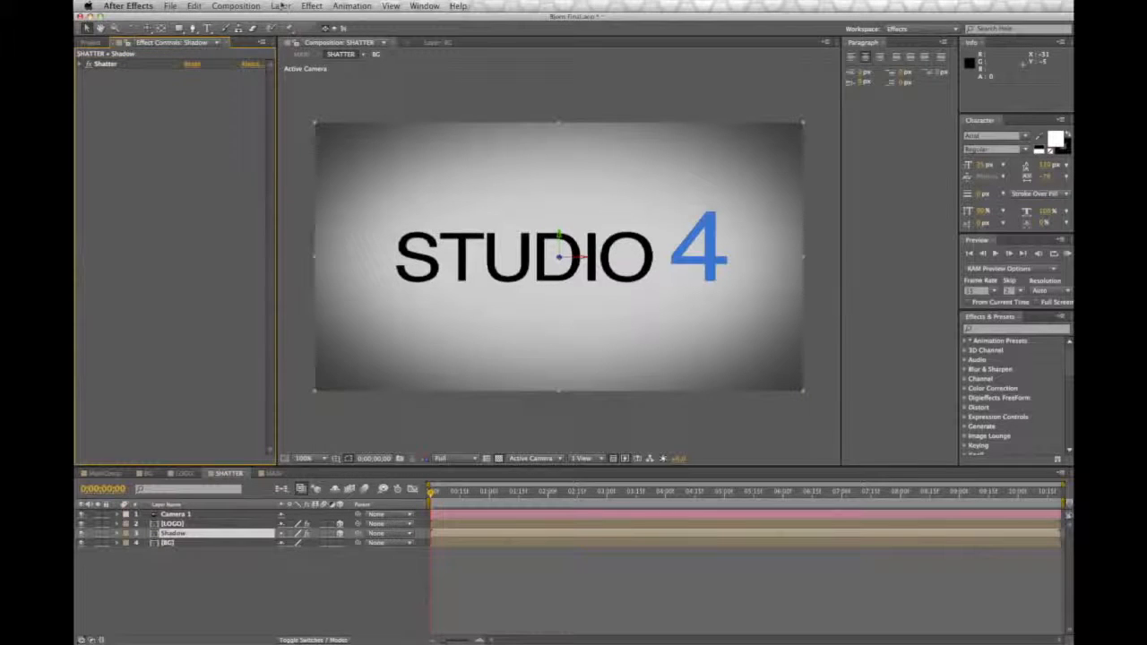
left_click(281, 5)
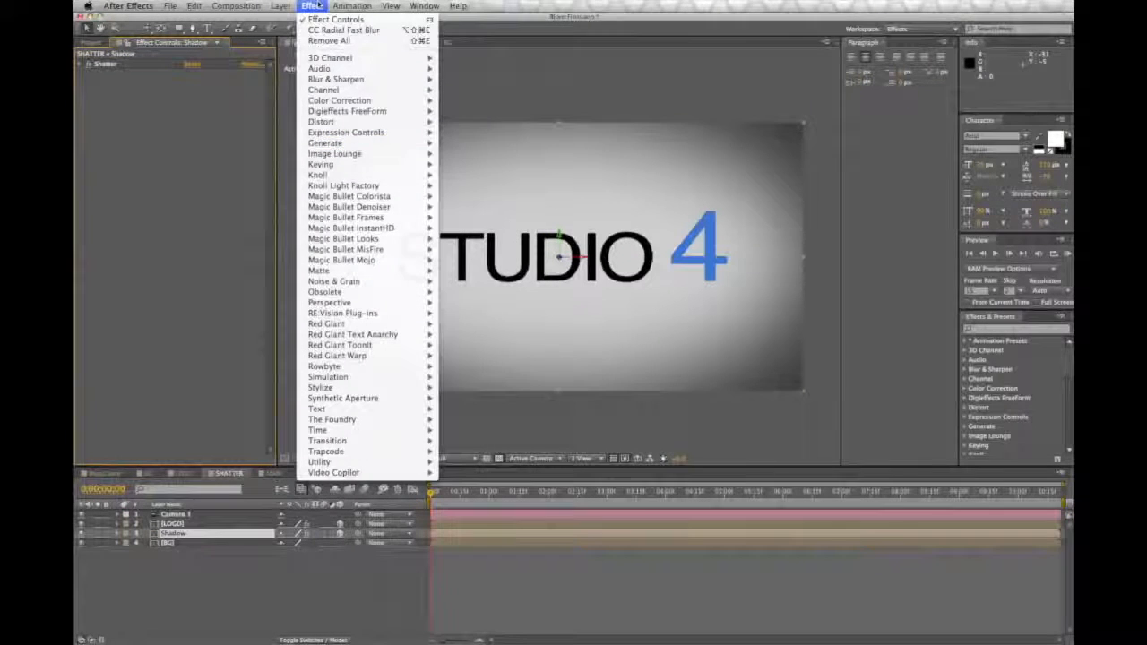
mouse_move(358, 100)
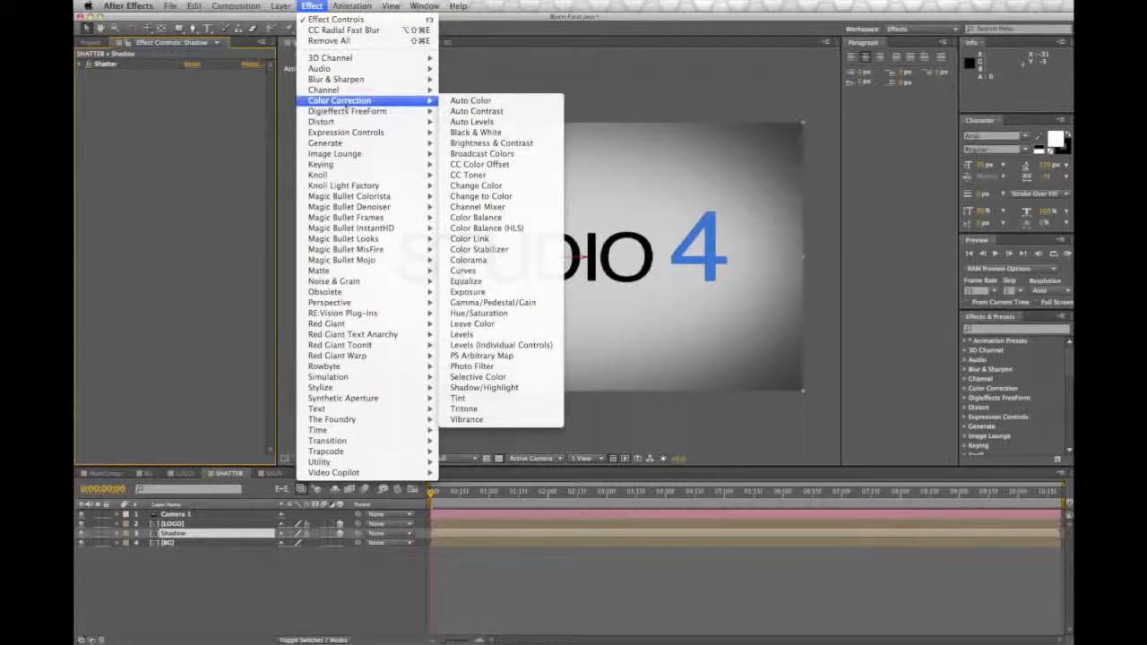
left_click(514, 401)
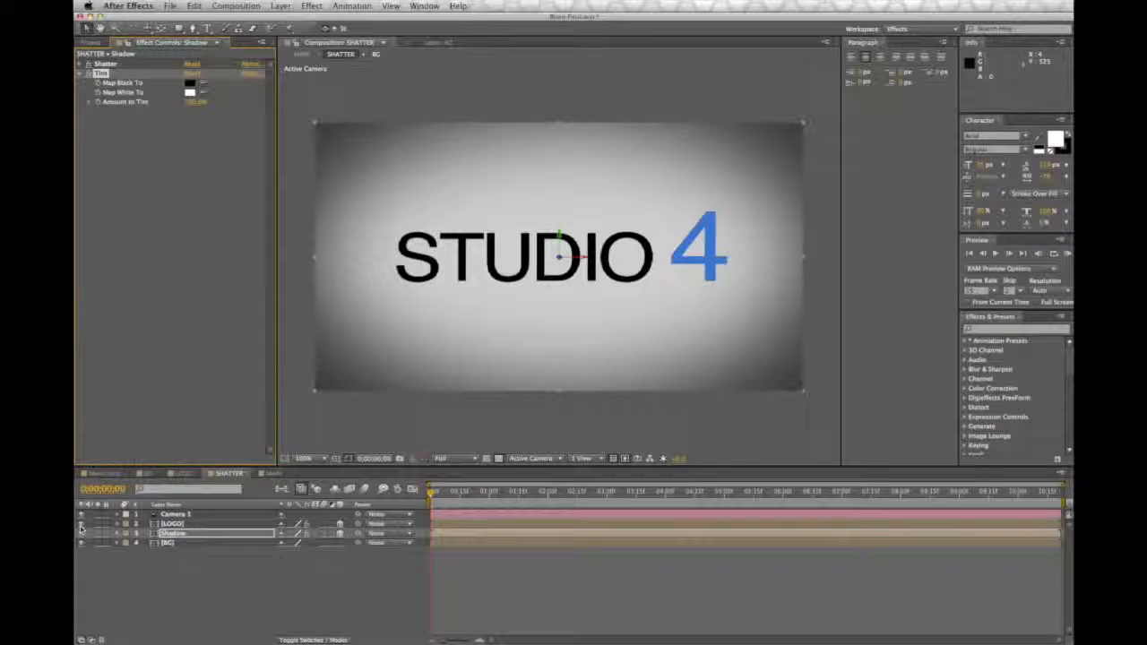
Step: Hide the LOGO layer and set the Tint effect's Map White To colour on the Shadow layer to black
left_click(132, 525)
left_click(81, 524)
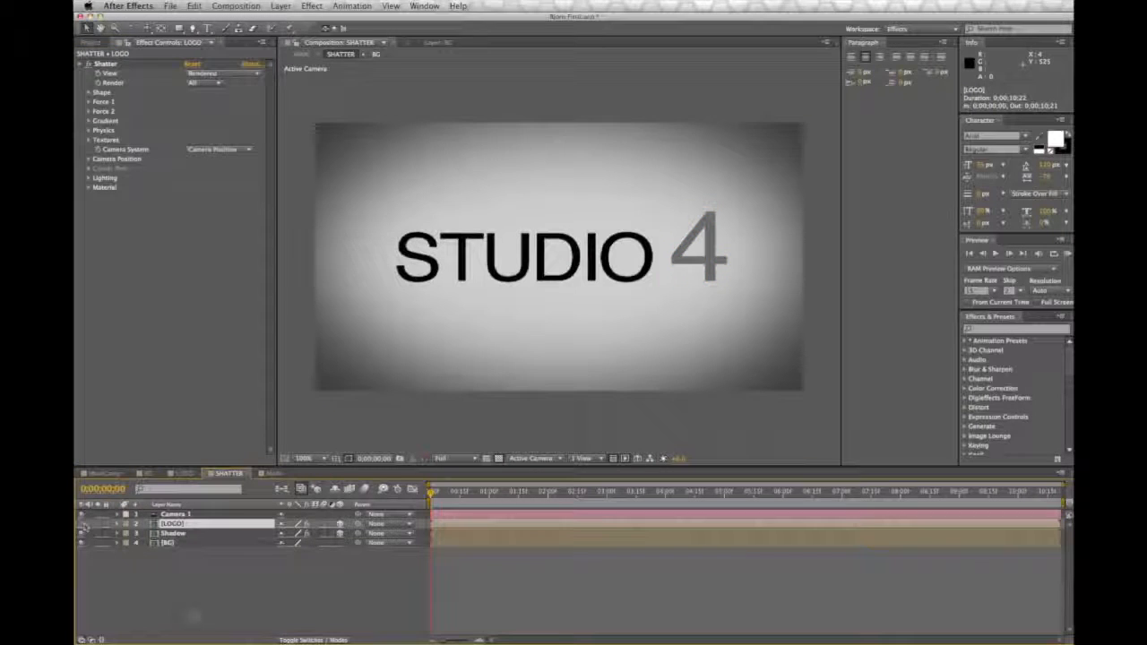
left_click(184, 534)
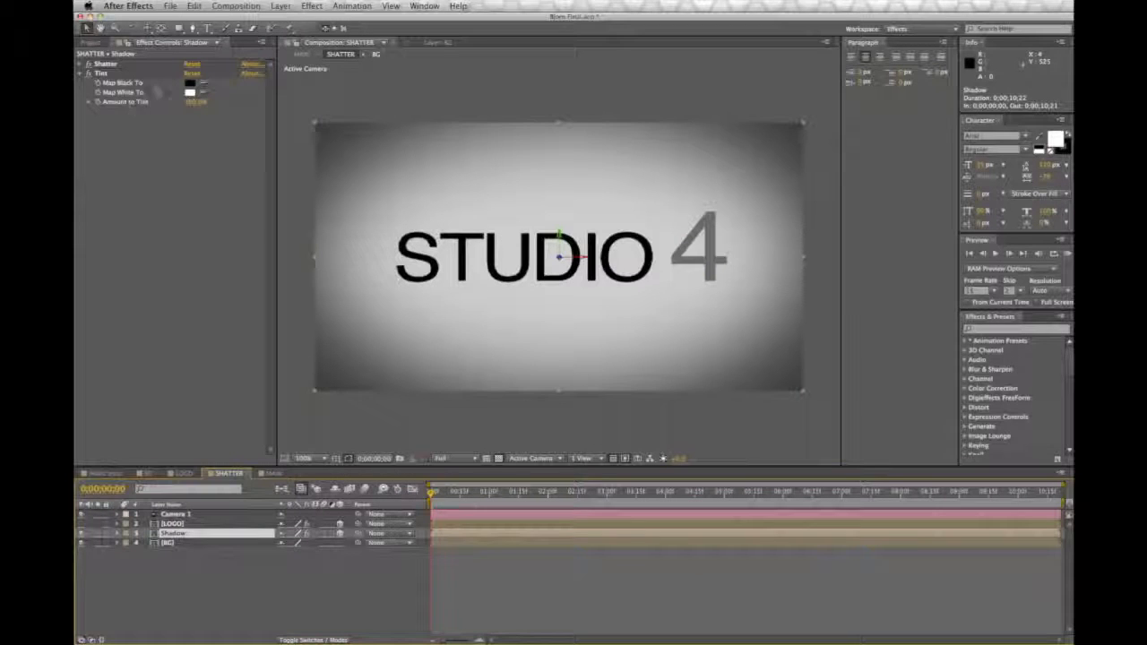
left_click(189, 92)
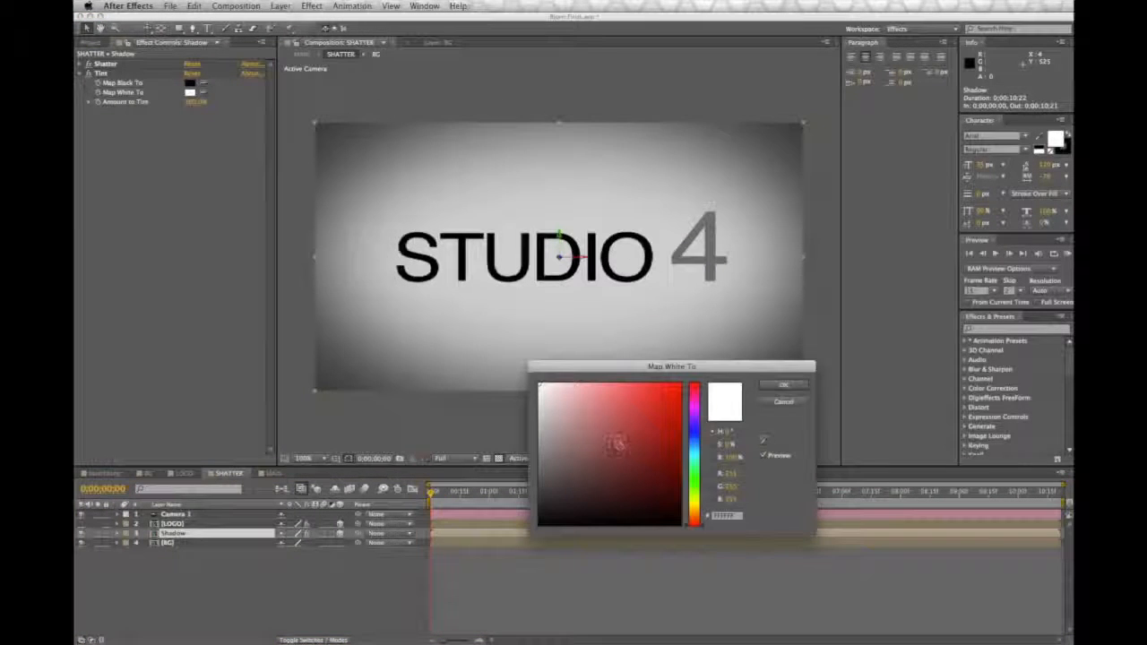
left_click_drag(541, 466, 529, 576)
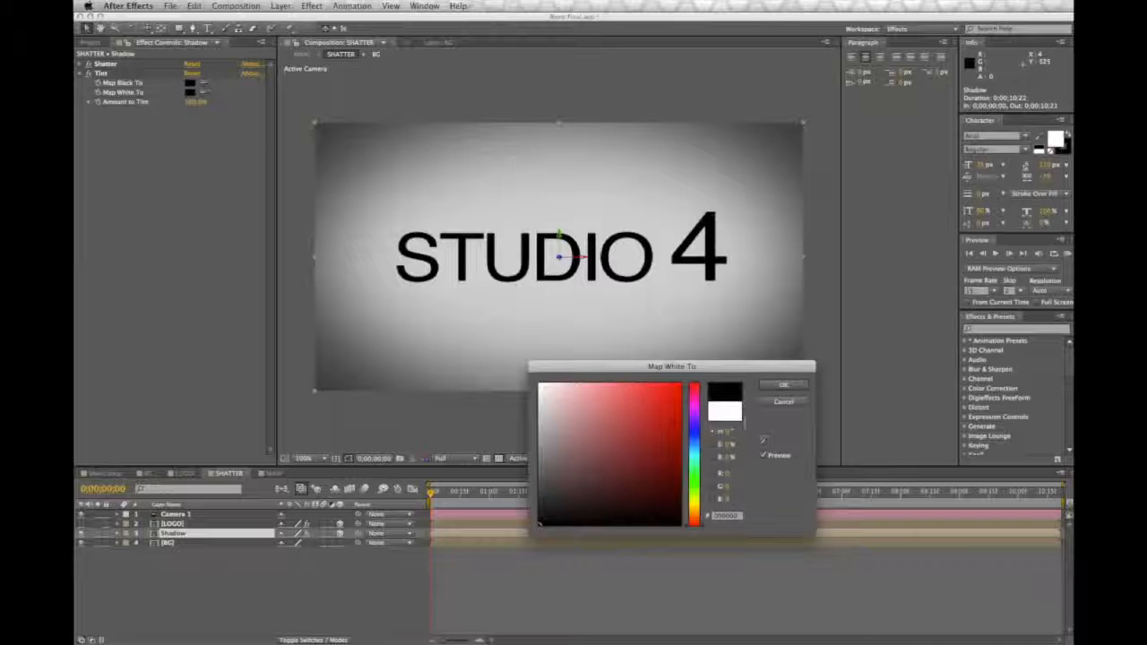
left_click(779, 383)
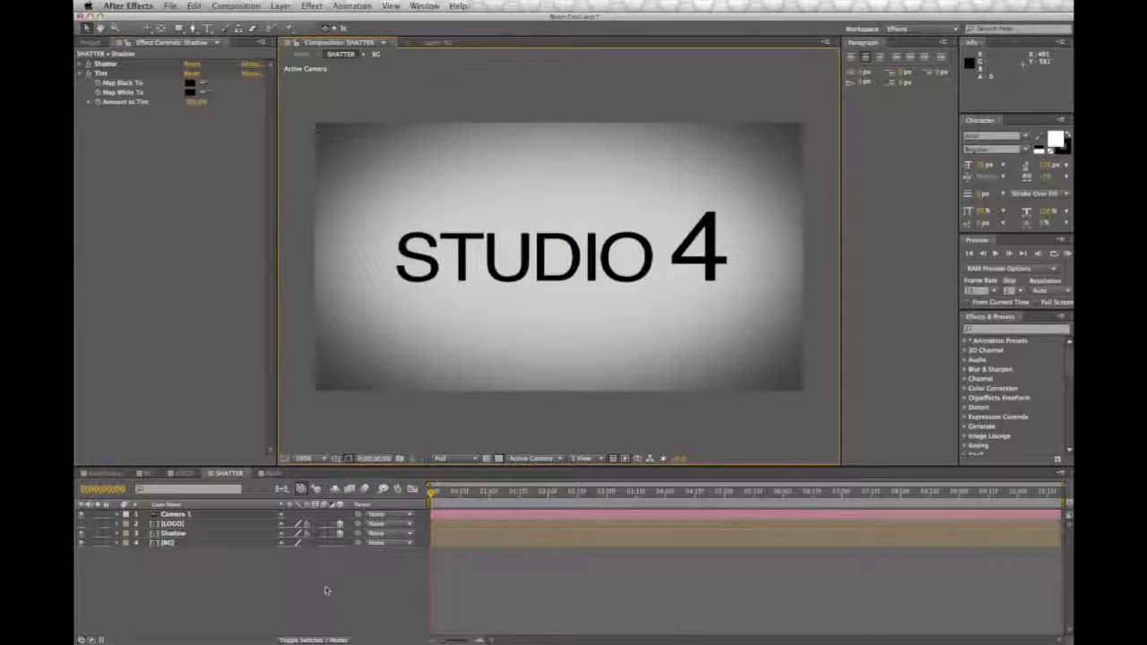
Step: Show the LOGO layer again and apply CC Radial Fast Blur to the Shadow layer
left_click(153, 535)
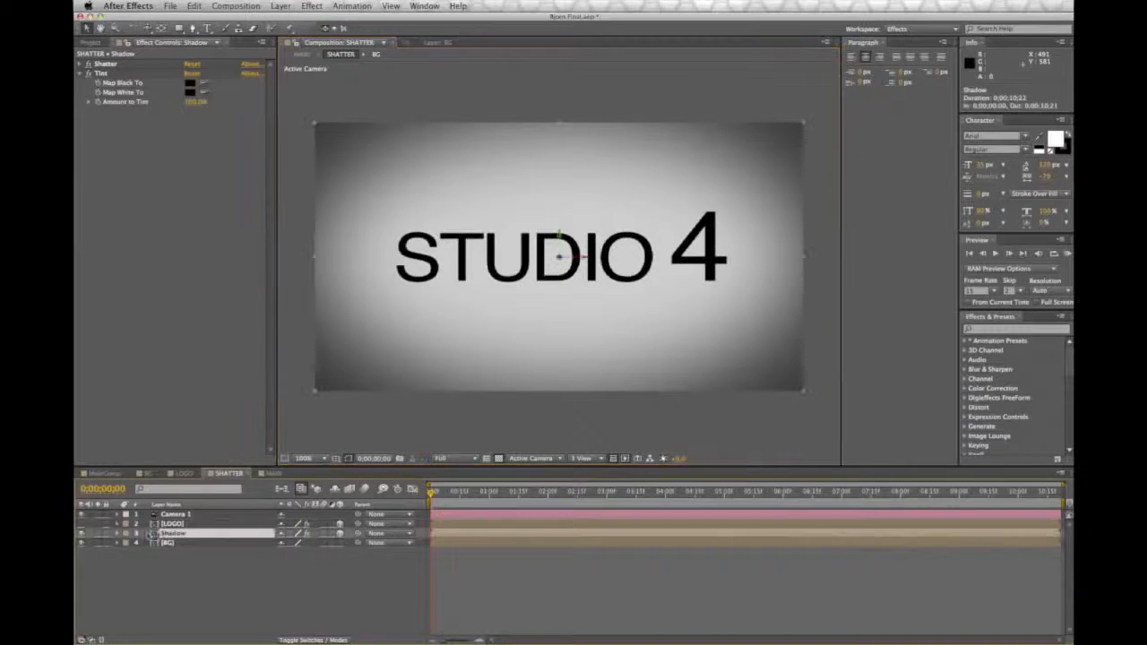
left_click(81, 532)
left_click(311, 6)
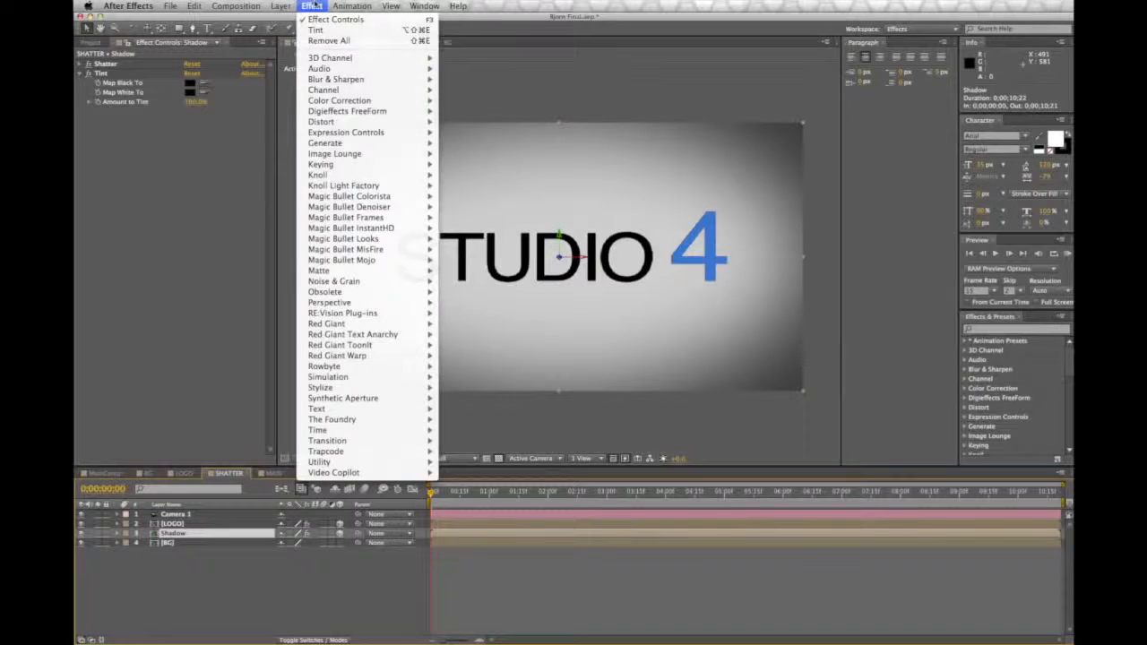
mouse_move(336, 79)
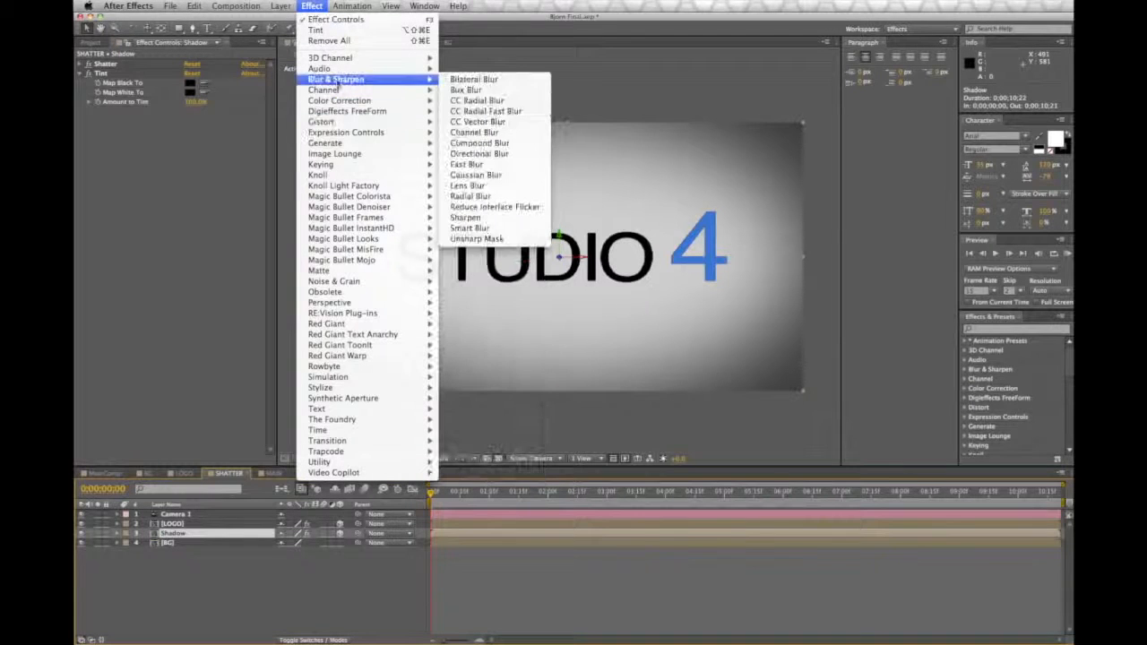
left_click(483, 111)
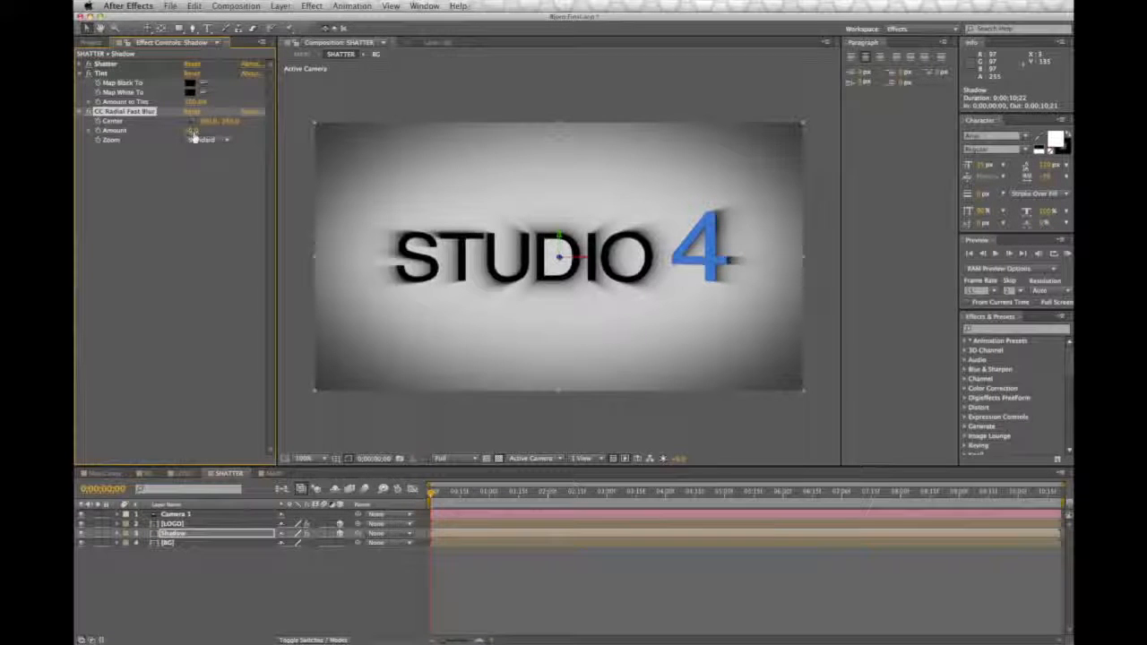
Step: Set the CC Radial Fast Blur amount to 45 and place its center just above the middle of the logo text
left_click_drag(192, 133, 215, 132)
left_click(189, 121)
left_click(567, 206)
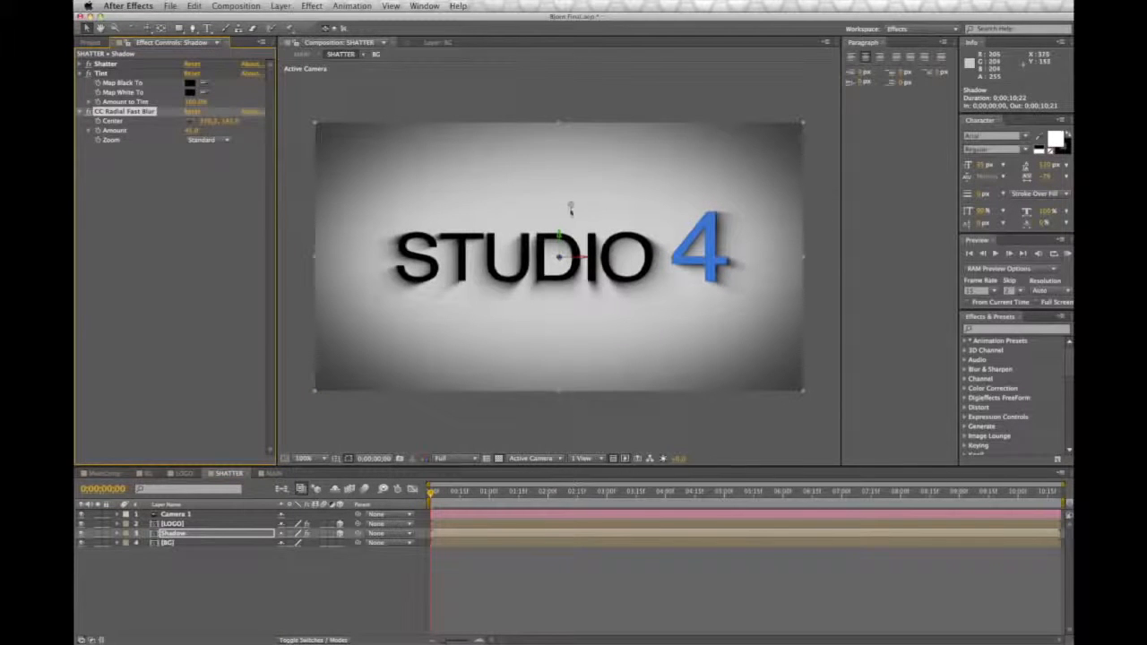
mouse_move(567, 206)
left_mouse_down()
mouse_move(553, 205)
mouse_move(554, 192)
mouse_move(556, 205)
left_mouse_up()
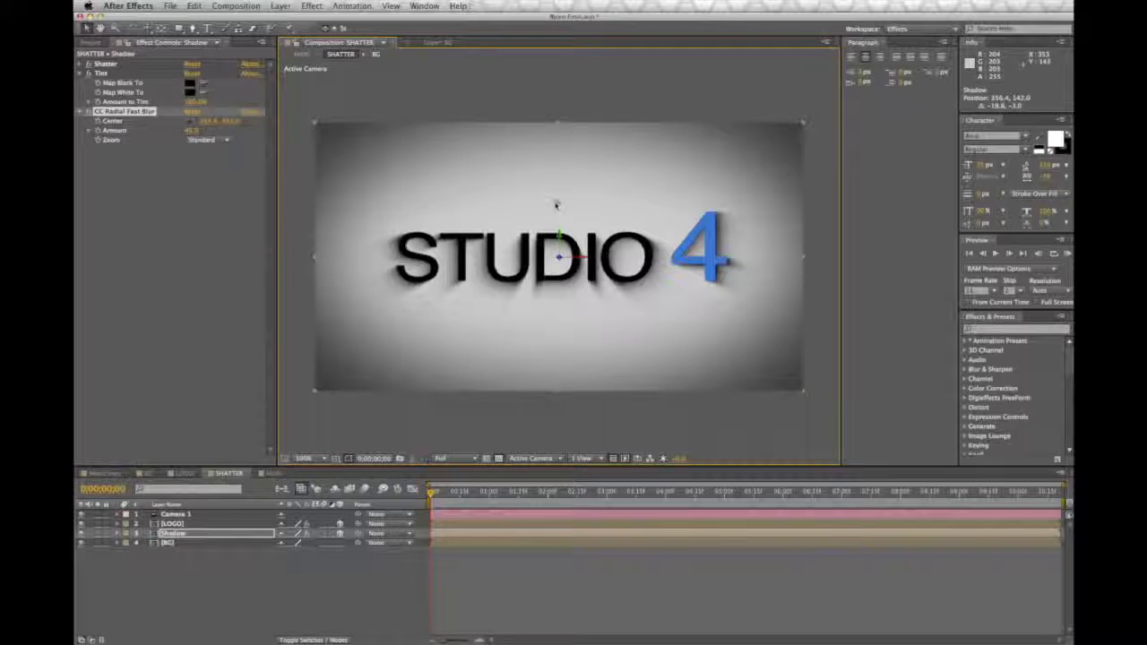
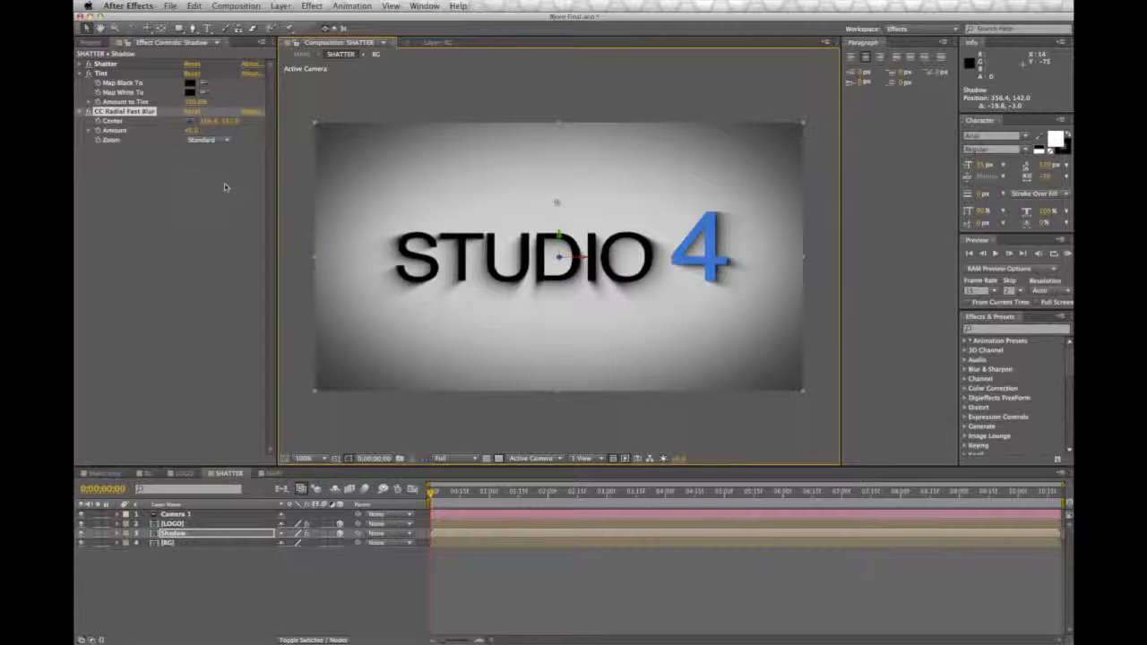
Step: Duplicate the Shadow layer and reduce the duplicate's CC Radial Fast Blur amount for a tight shadow close to the letters
left_click(189, 534)
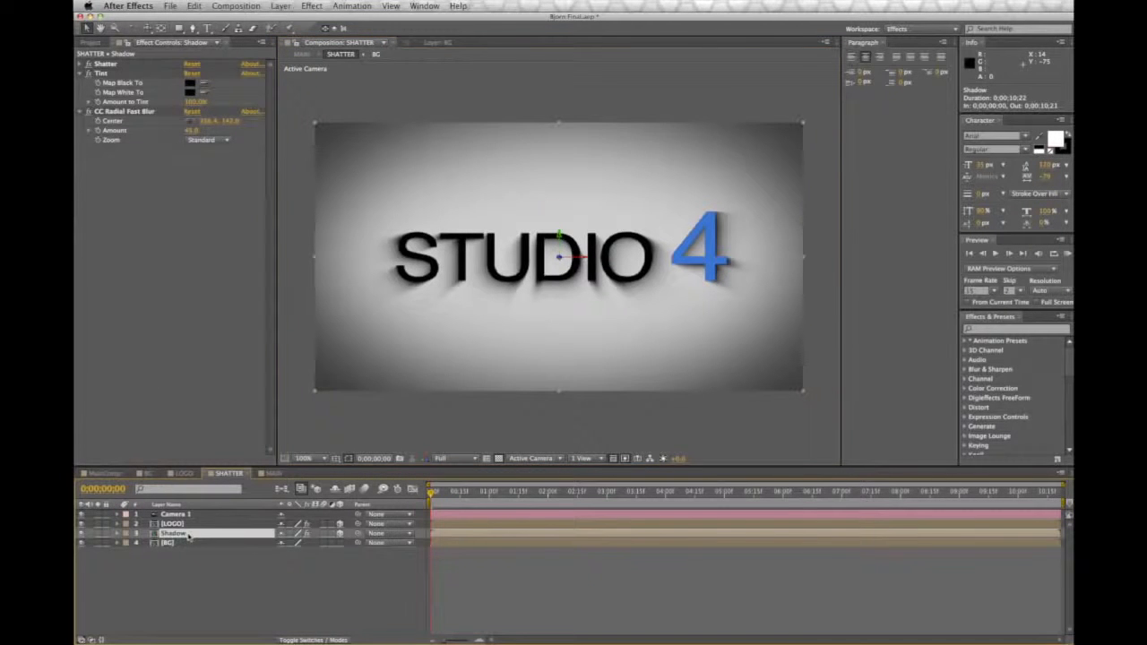
key("super+d")
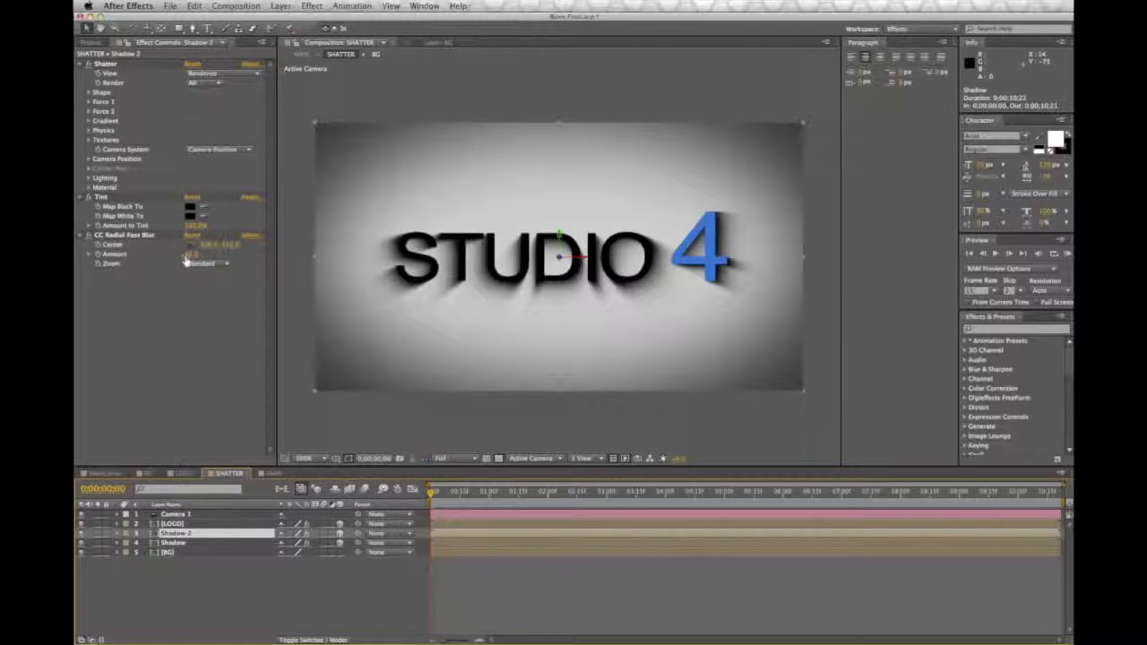
left_click_drag(192, 257, 172, 260)
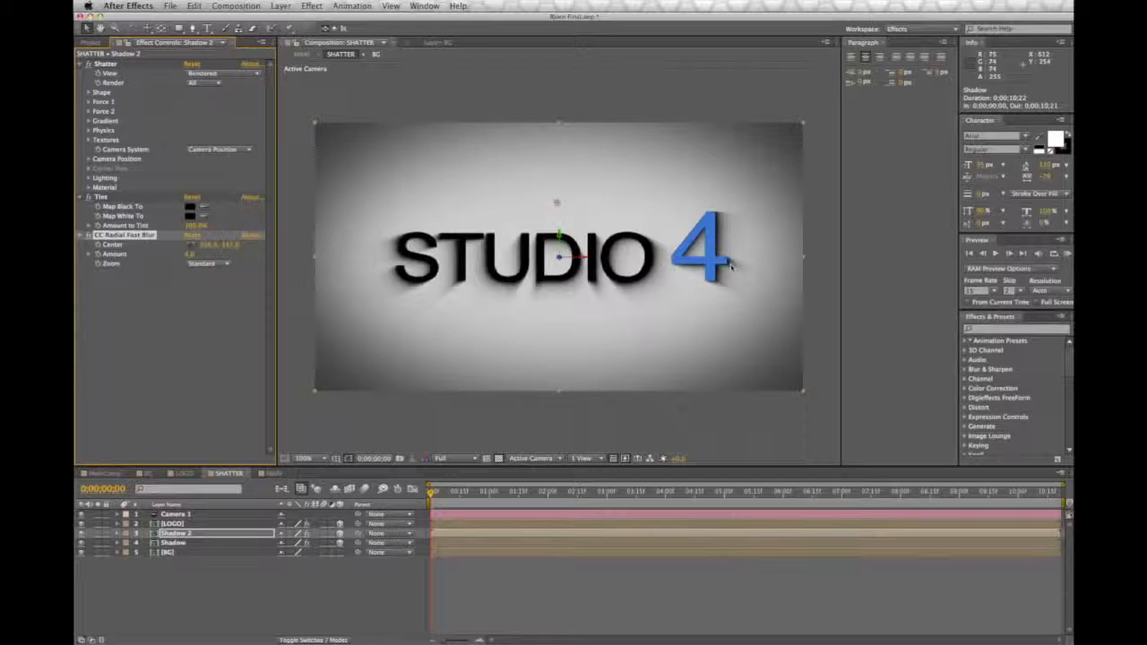
scroll(731, 266, "up", 1)
left_click_drag(730, 265, 466, 279)
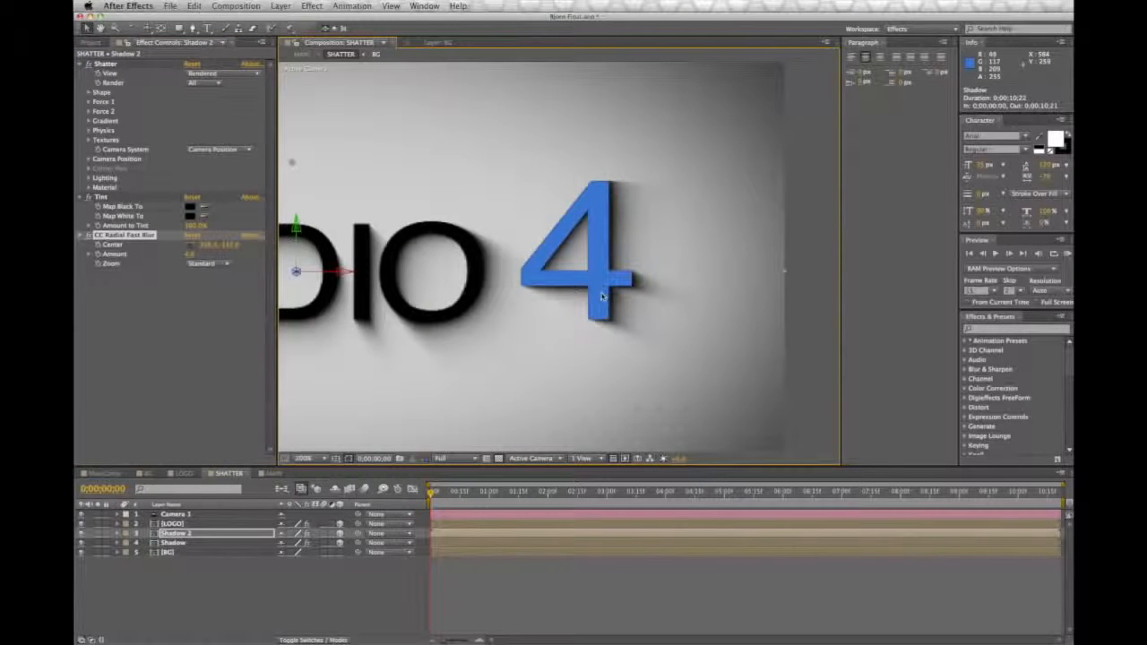
left_click_drag(189, 255, 195, 255)
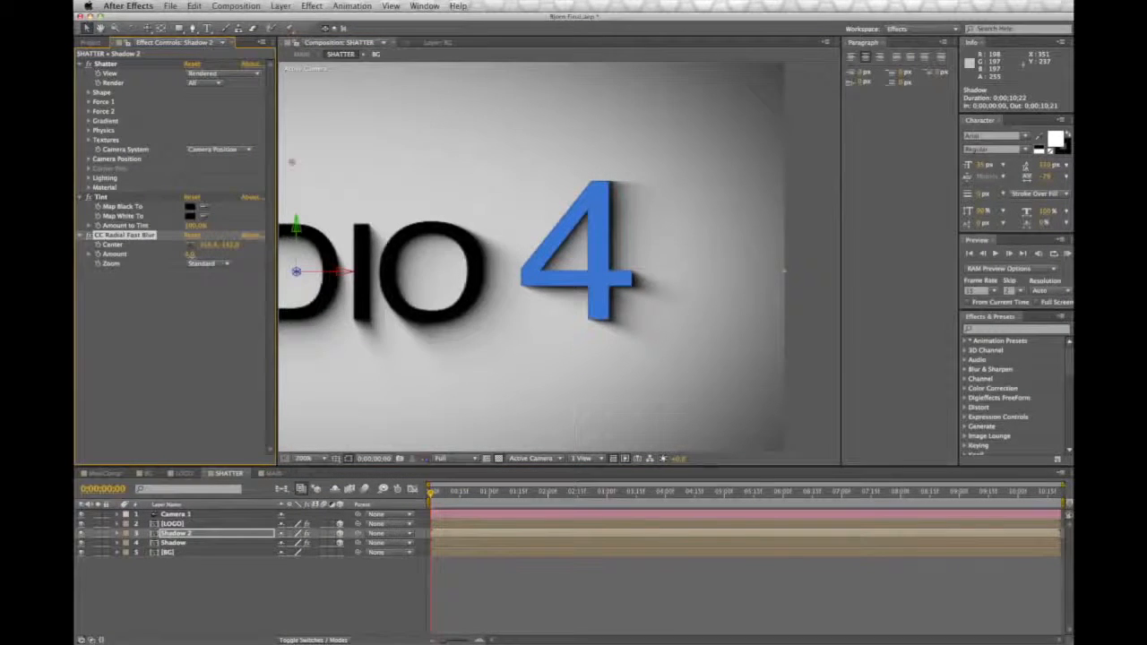
left_click_drag(398, 319, 627, 267)
key("comma")
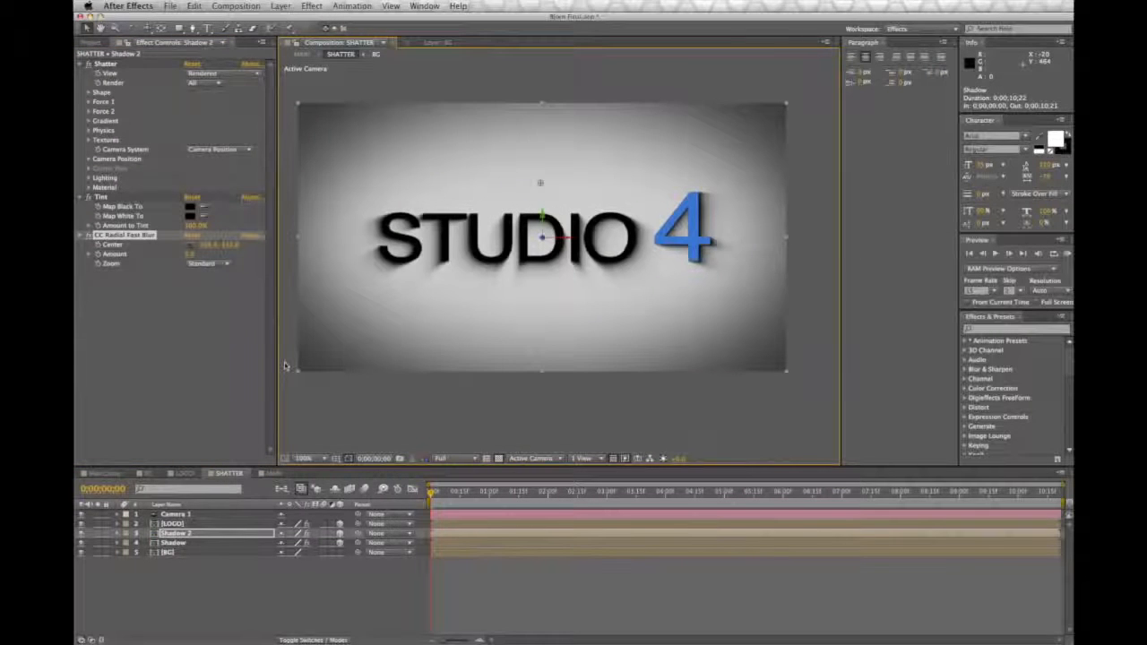
Step: Raise the CC Radial Fast Blur amount on the original Shadow layer and check the shadows in the MAIN composition
key("ctrl+Down")
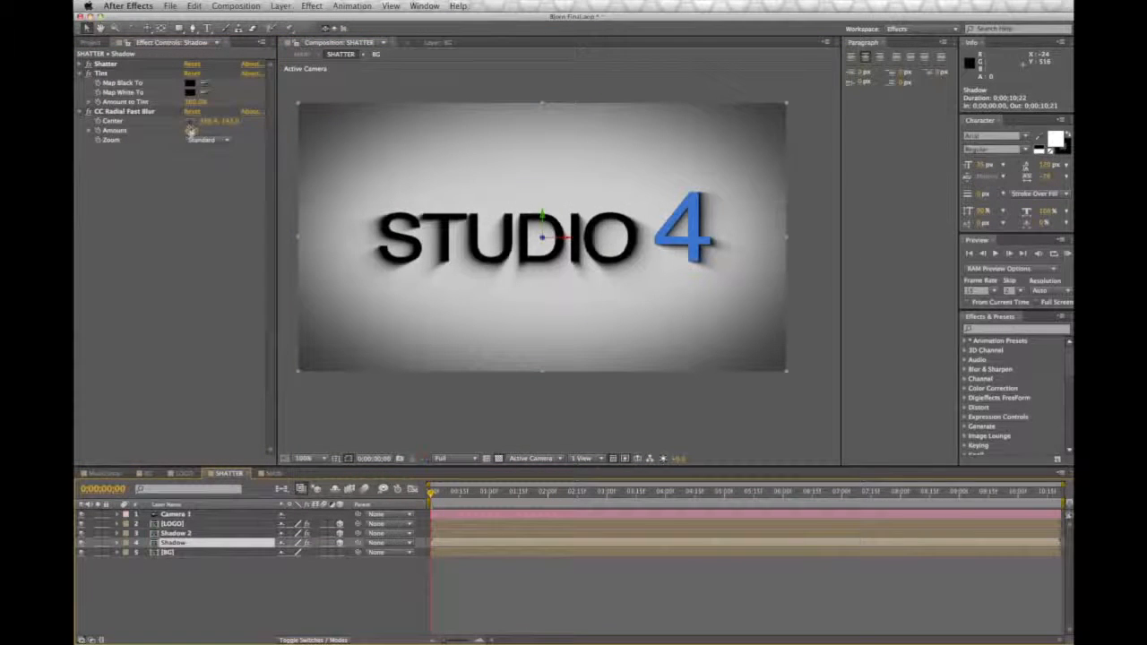
mouse_move(192, 132)
left_mouse_down()
mouse_move(207, 131)
mouse_move(195, 132)
left_mouse_up()
left_click(307, 427)
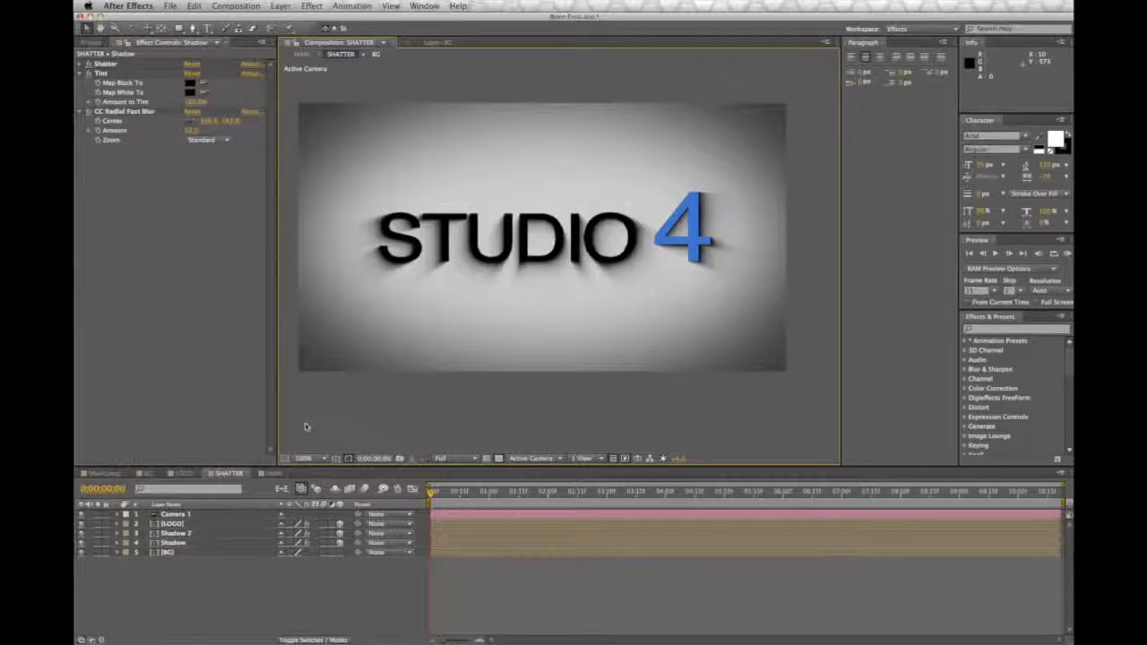
left_click(272, 473)
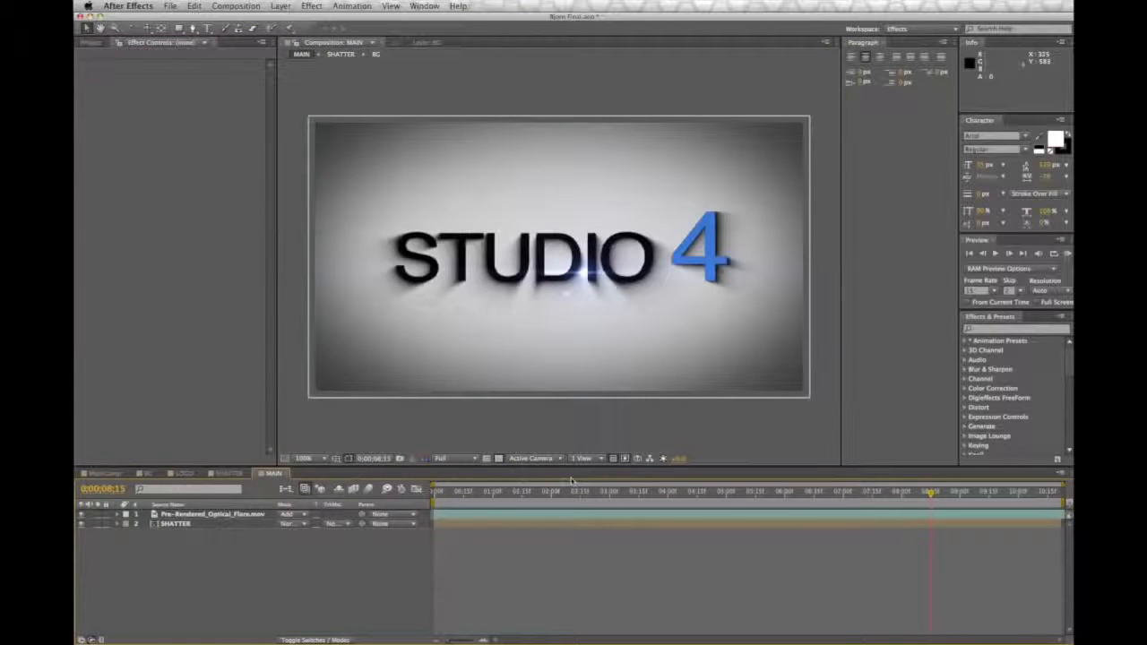
scroll(596, 278, "up", 2)
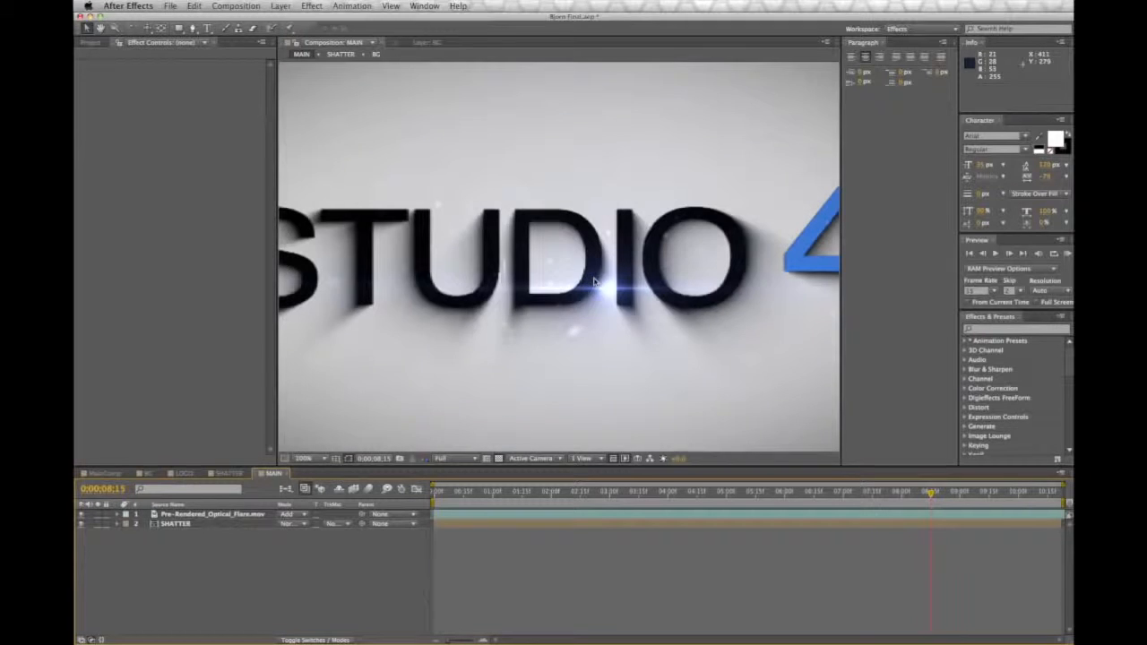
scroll(606, 287, "down", 2)
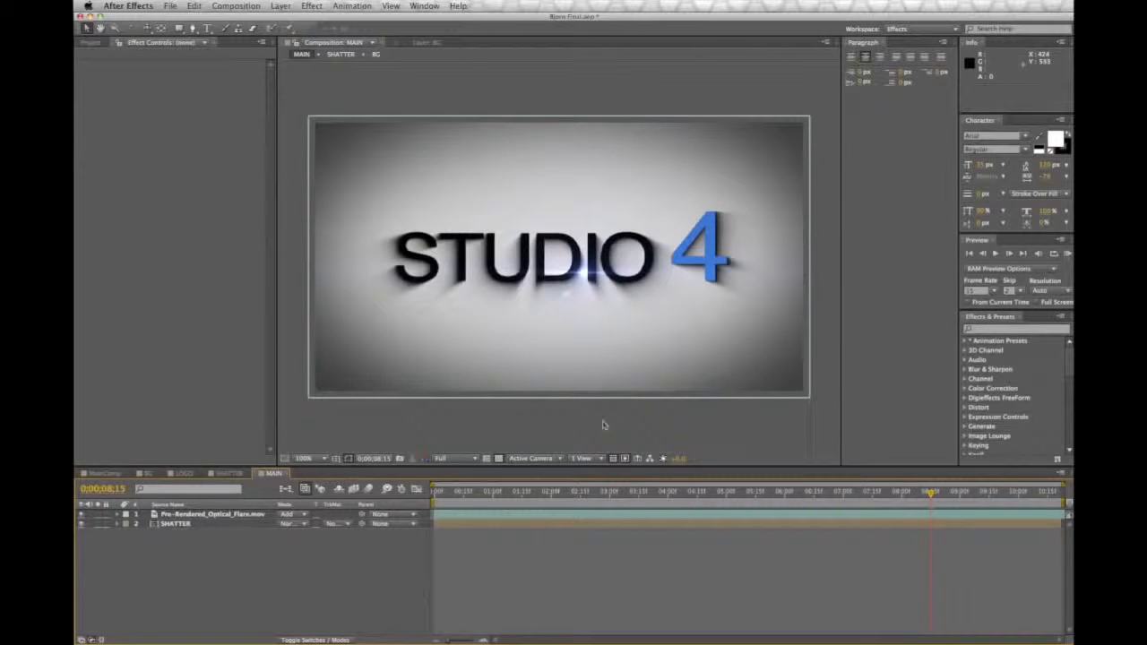
Step: Increase the original Shadow layer's CC Radial Fast Blur amount further in the SHATTER composition to lengthen the shadow streaks
left_click(224, 474)
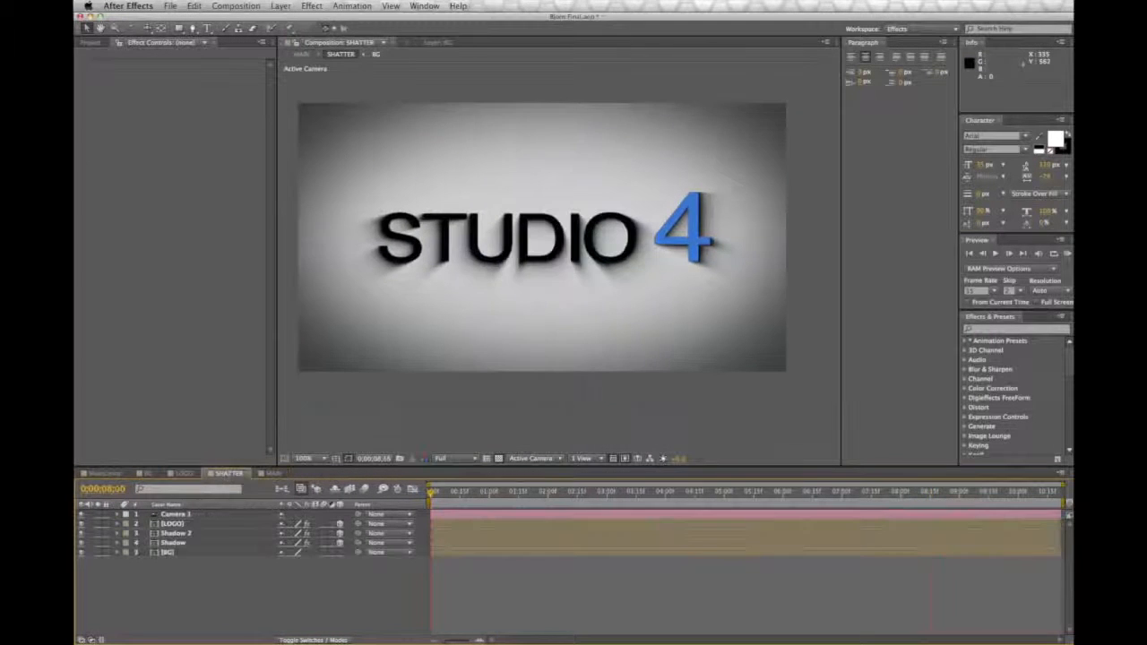
left_click(175, 543)
left_click(126, 111)
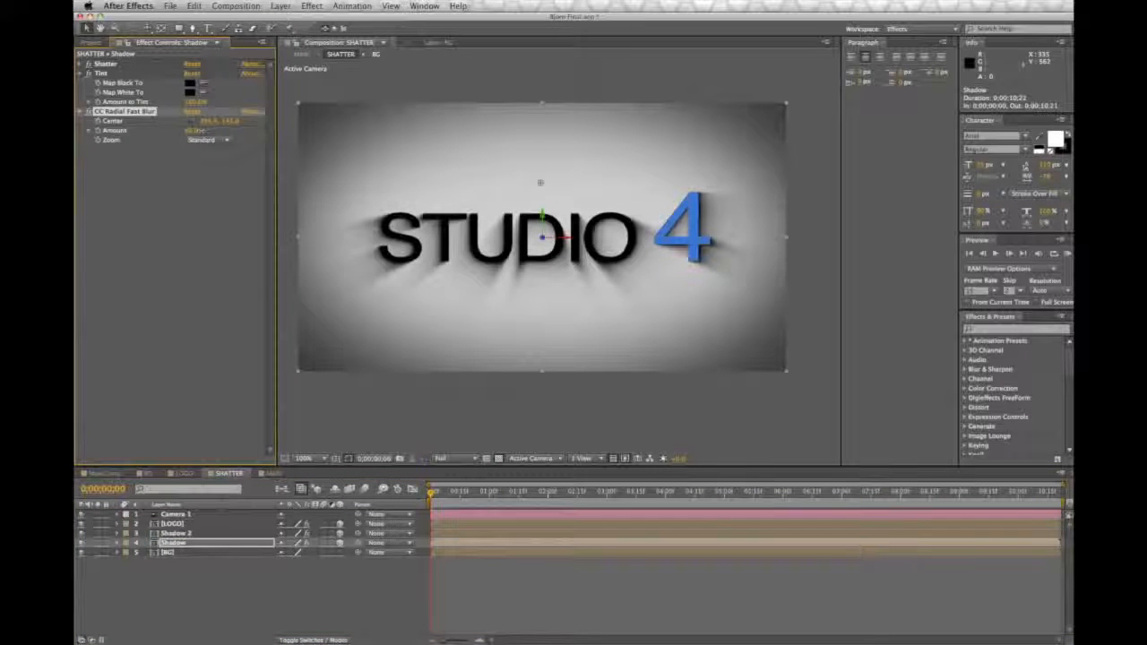
Step: Review the MAIN composition at several times, examining the shadows and flare as the pieces assemble into the logo
left_click(272, 474)
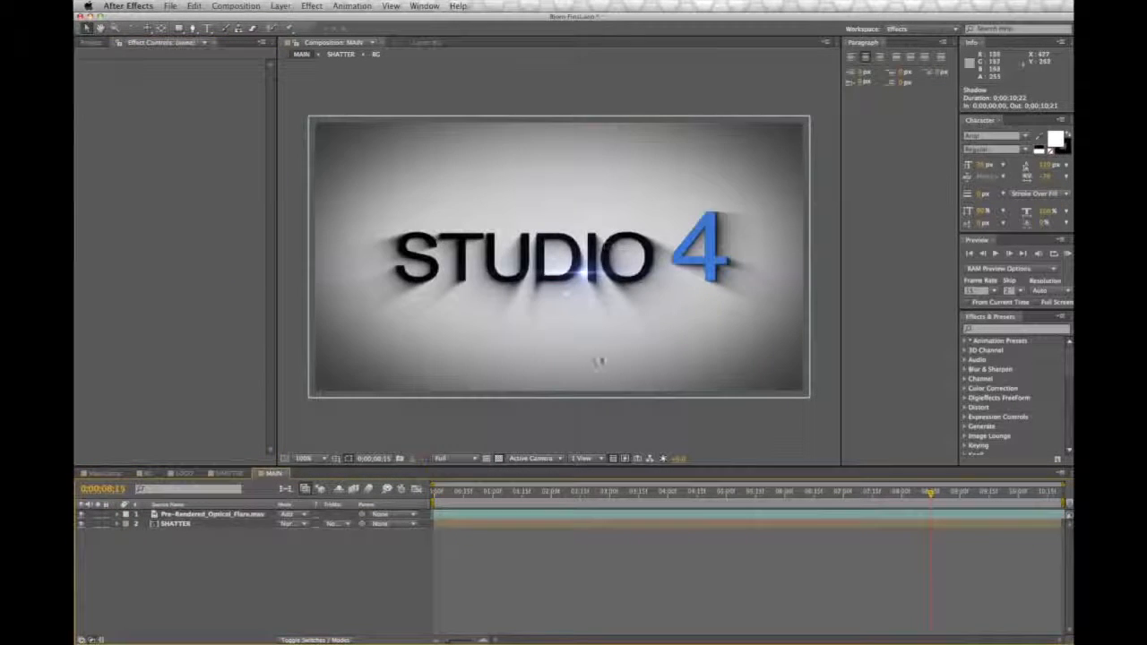
left_click_drag(930, 492, 781, 493)
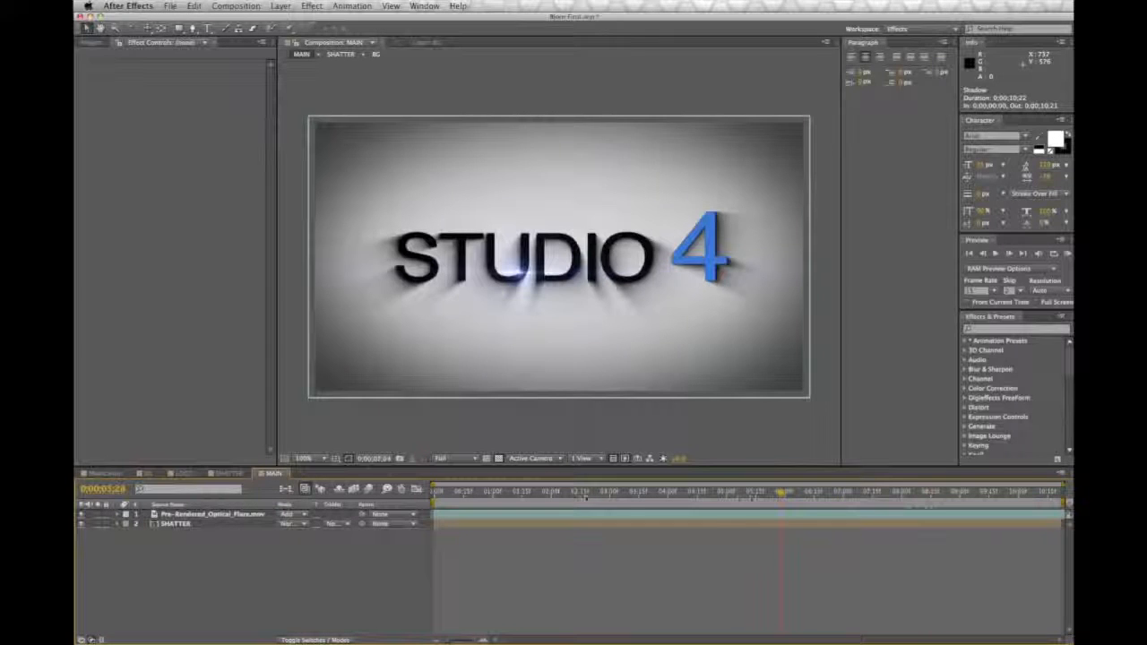
left_click(565, 495)
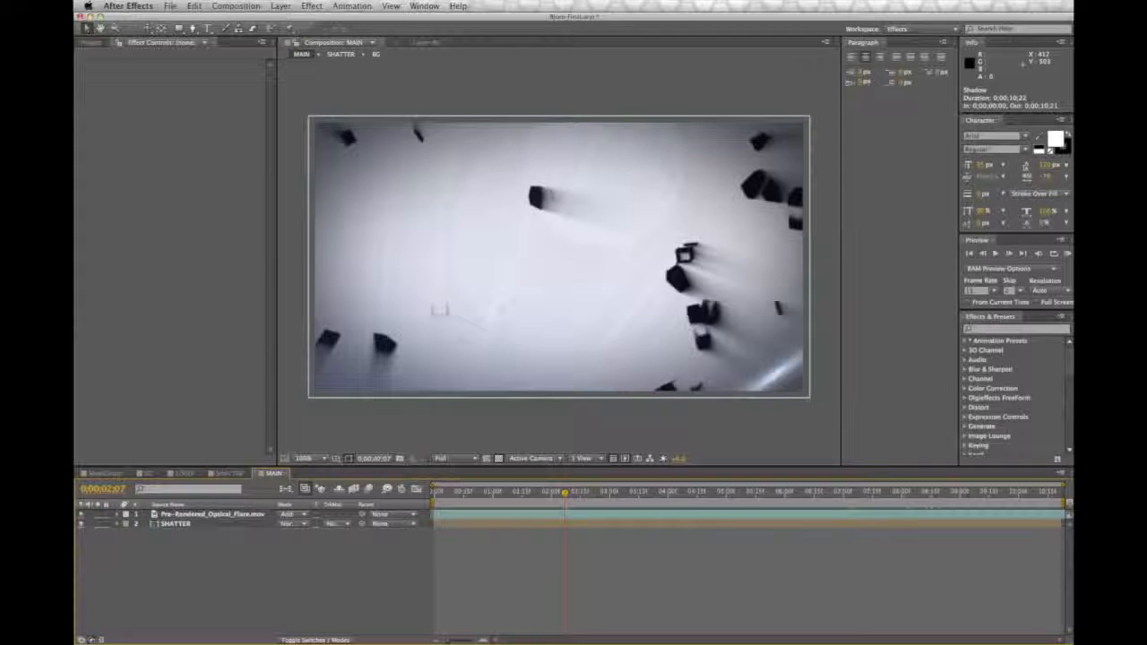
key("space")
left_click_drag(609, 493, 644, 494)
left_click(680, 498)
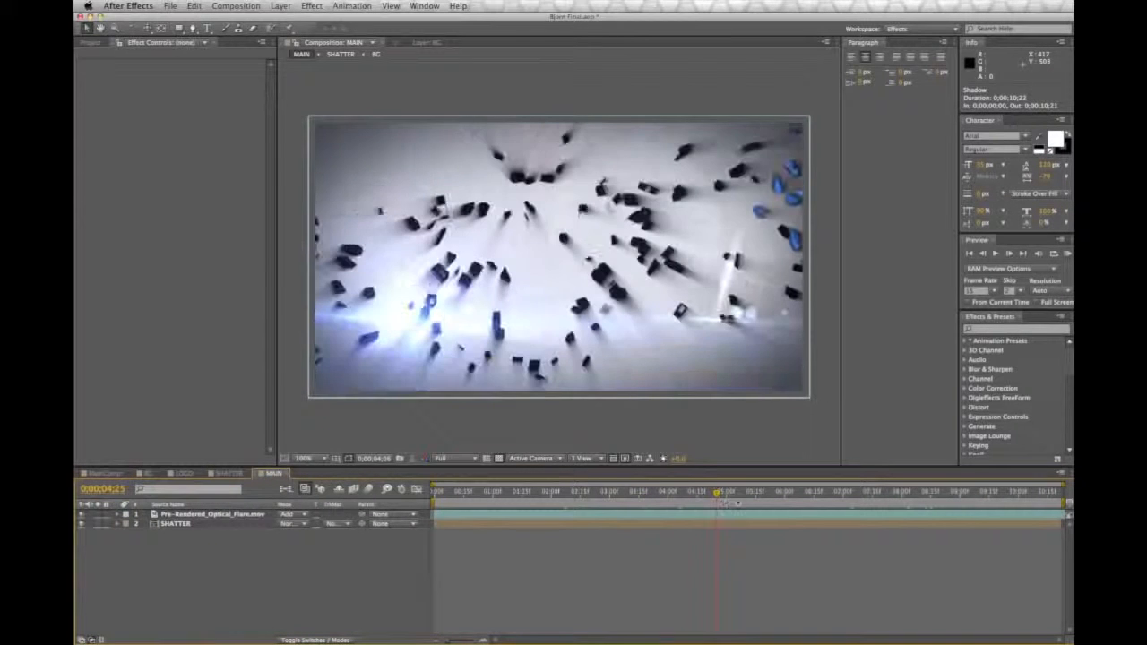
left_click(737, 495)
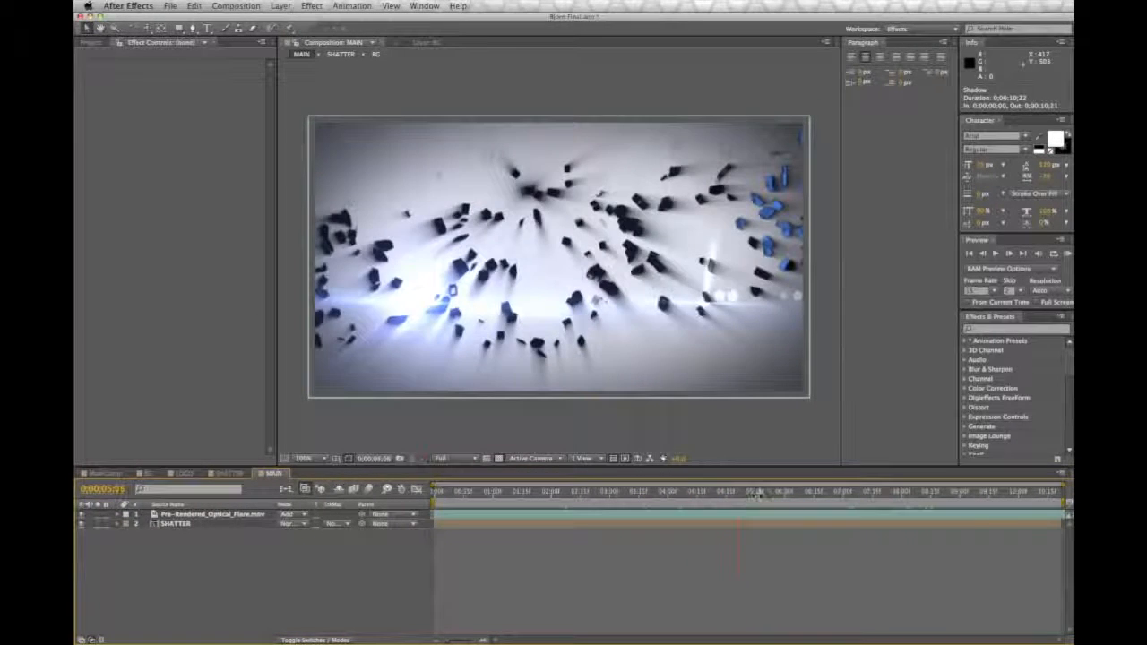
left_click(758, 494)
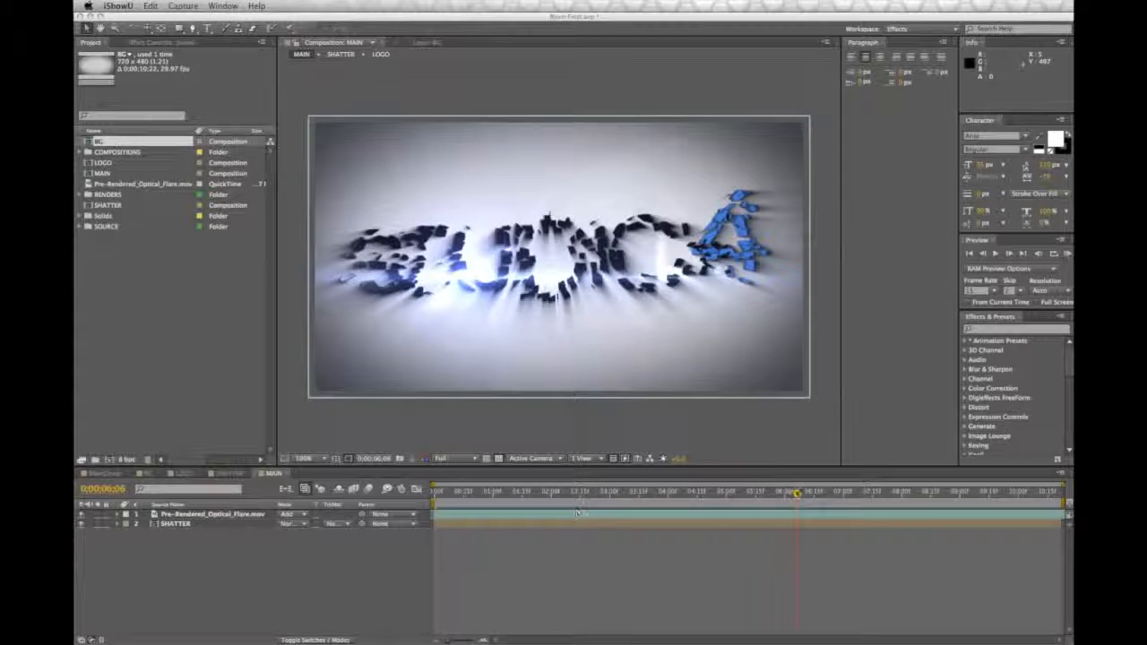
left_click(800, 494)
left_click(821, 493)
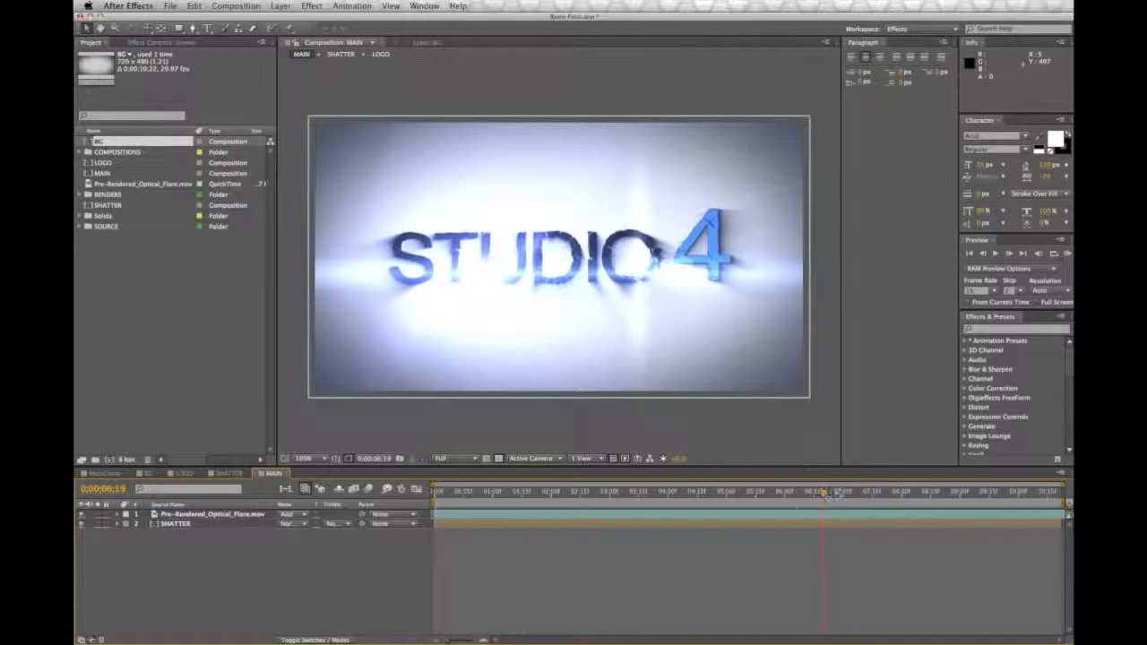
left_click(825, 493)
left_click(852, 493)
left_click_drag(858, 493, 893, 493)
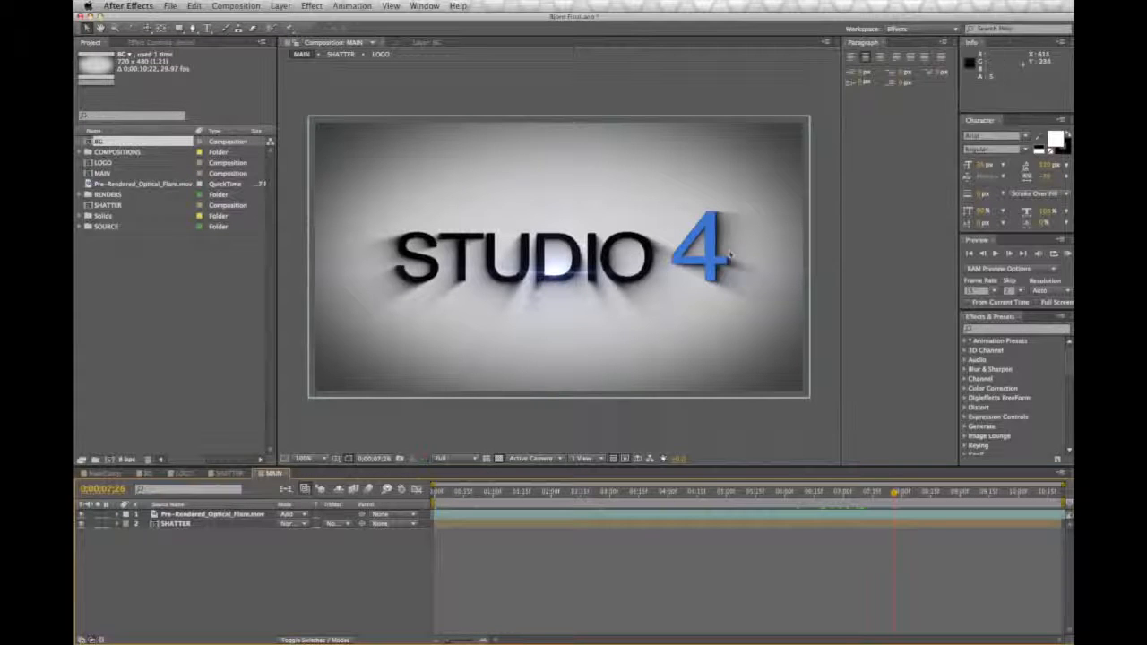
left_click_drag(893, 493, 880, 493)
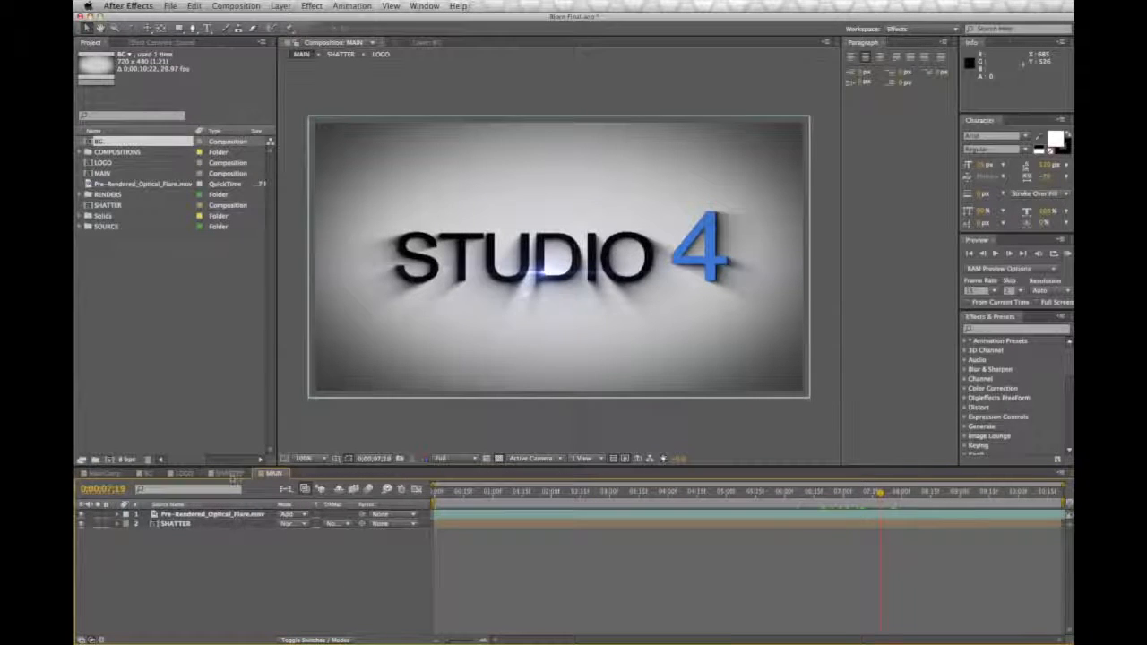
Step: Delete the BG layer from the SHATTER composition and add BG beneath the SHATTER layer in the MAIN composition
left_click(230, 474)
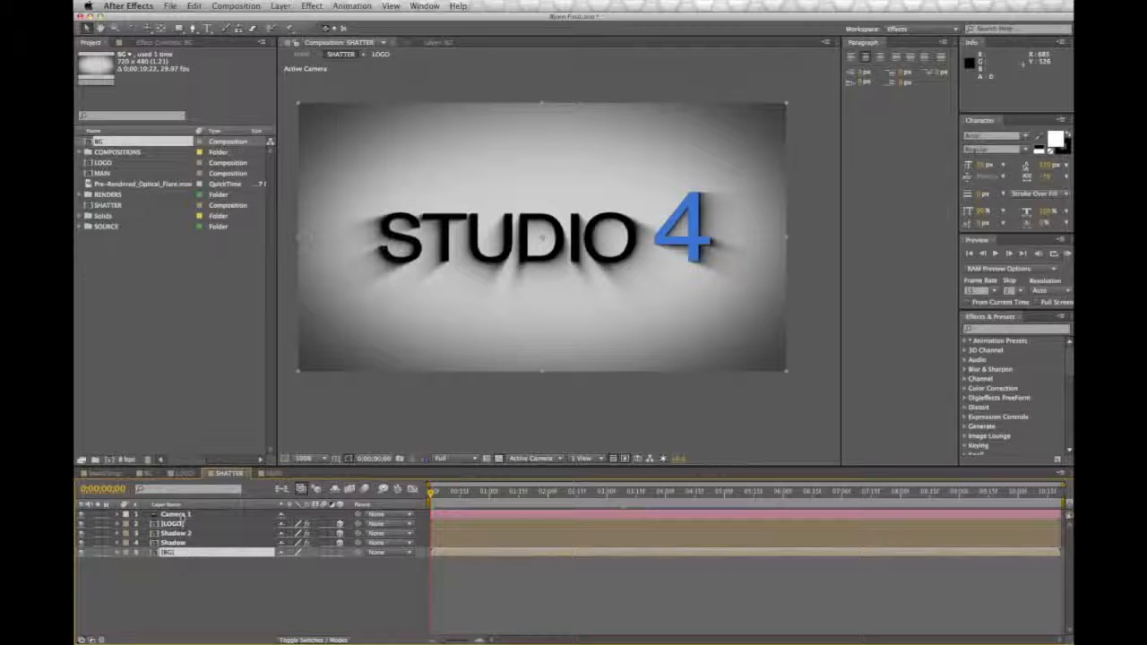
left_click(170, 552)
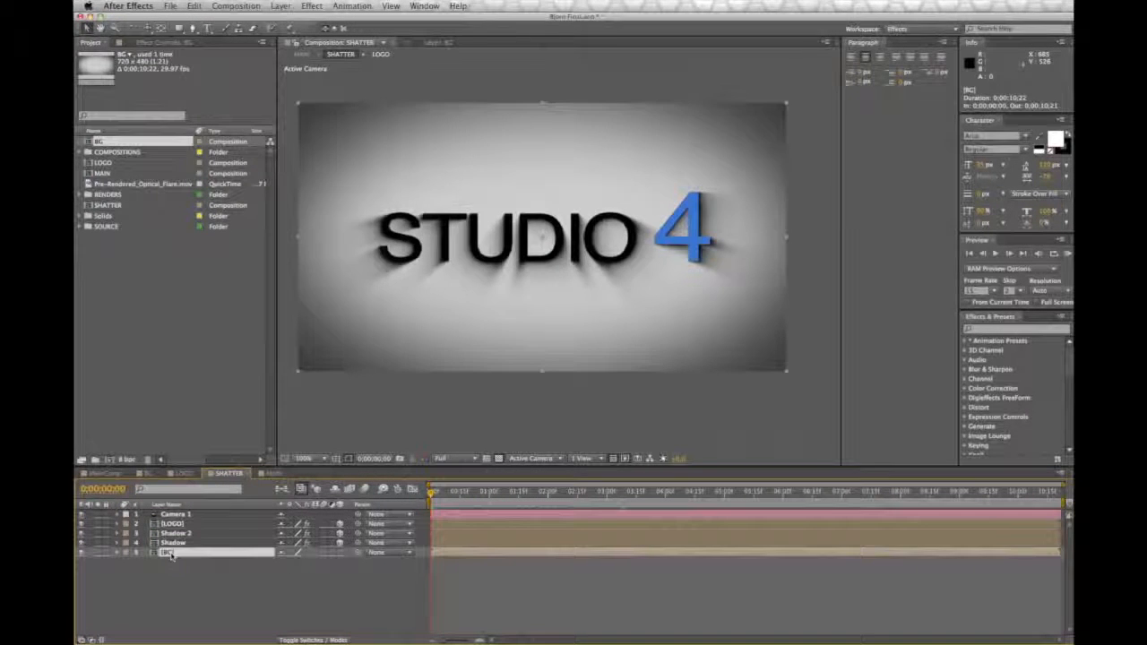
key("Delete")
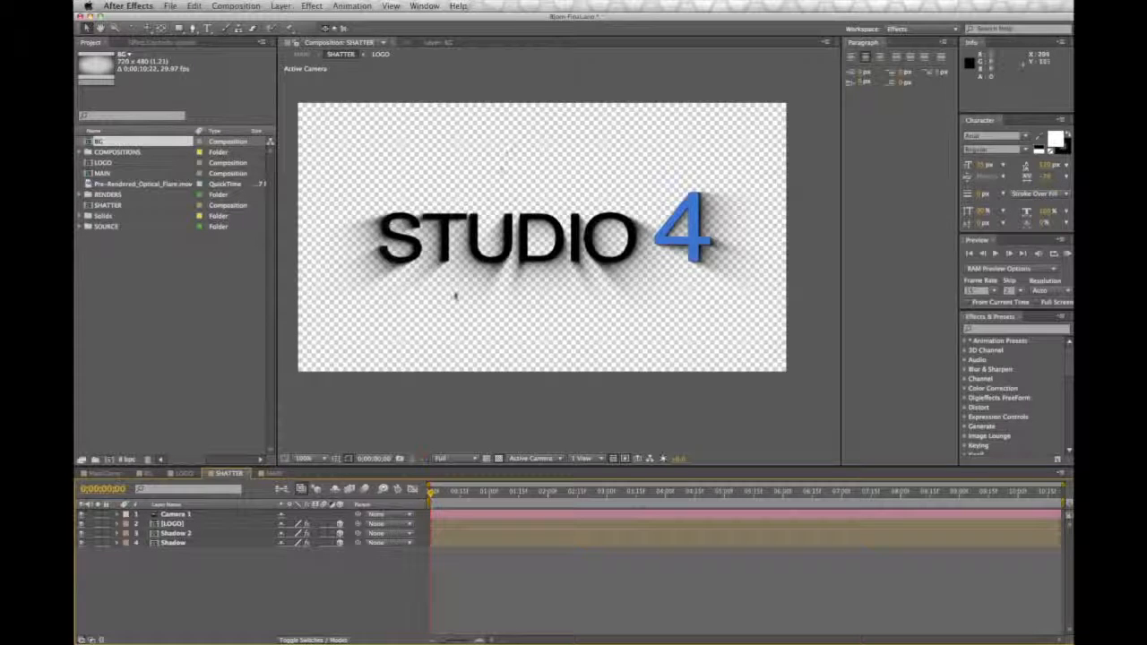
left_click(270, 473)
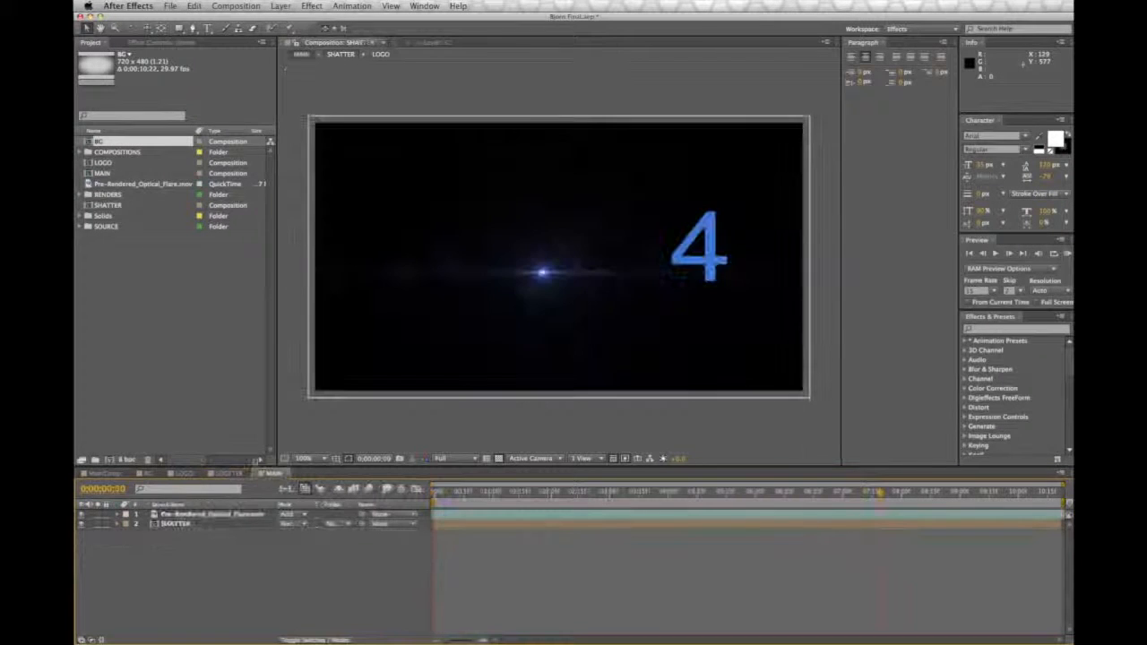
left_click_drag(98, 141, 215, 536)
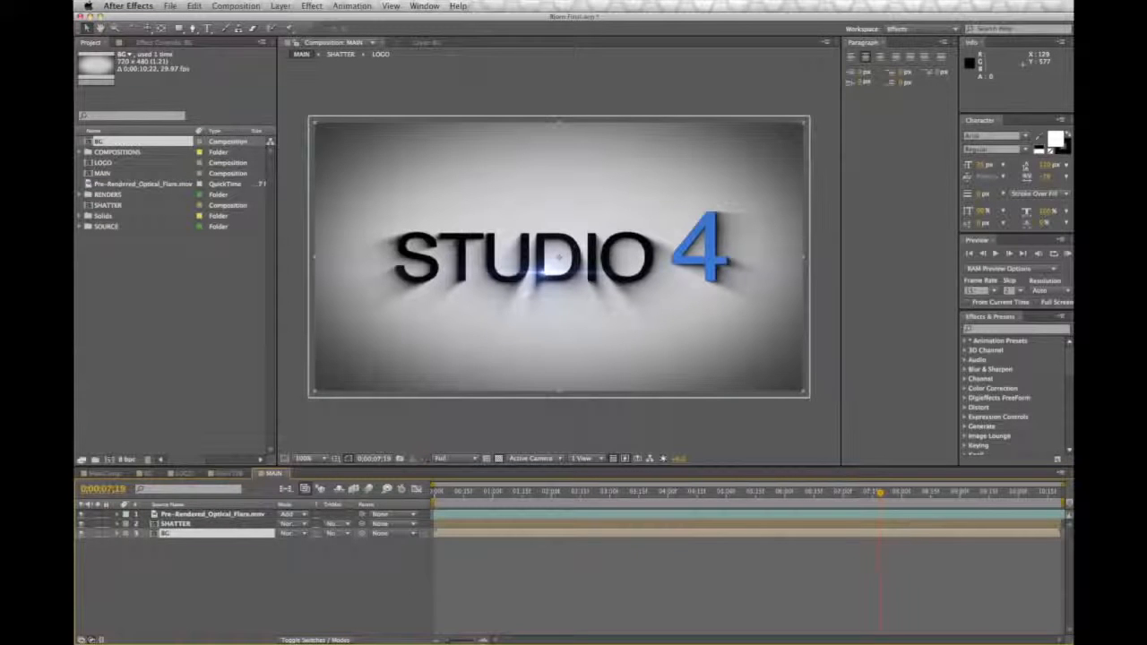
Step: Apply CC Light Sweep to the SHATTER layer in MAIN and move the sweep's center just above the letter U
left_click(189, 524)
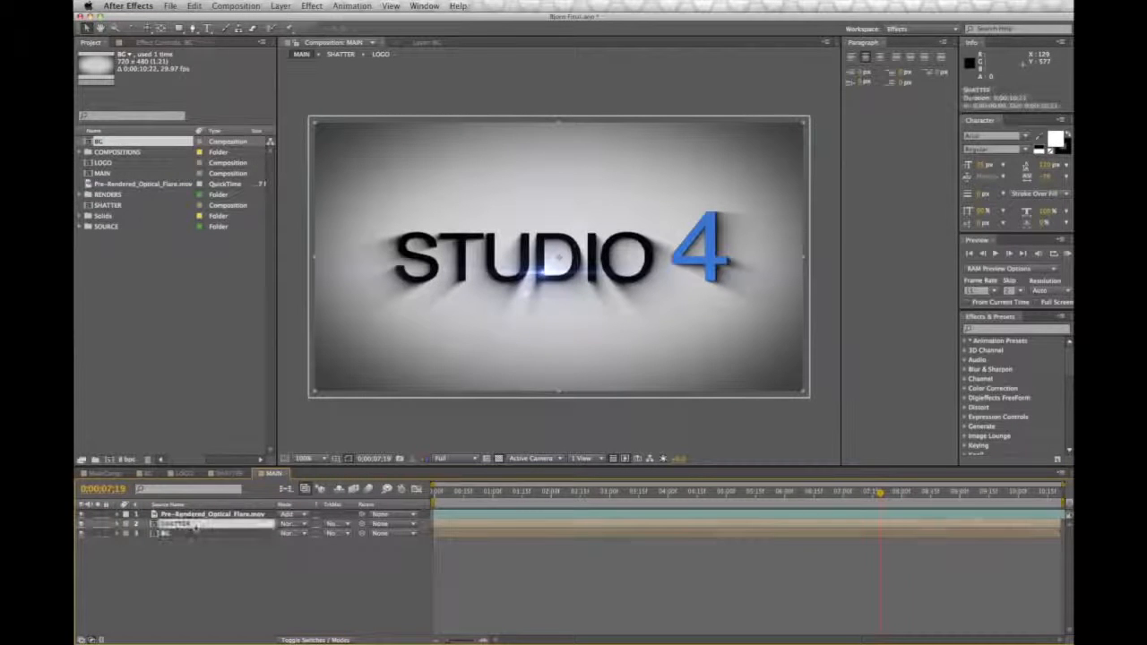
left_click(224, 473)
left_click(271, 473)
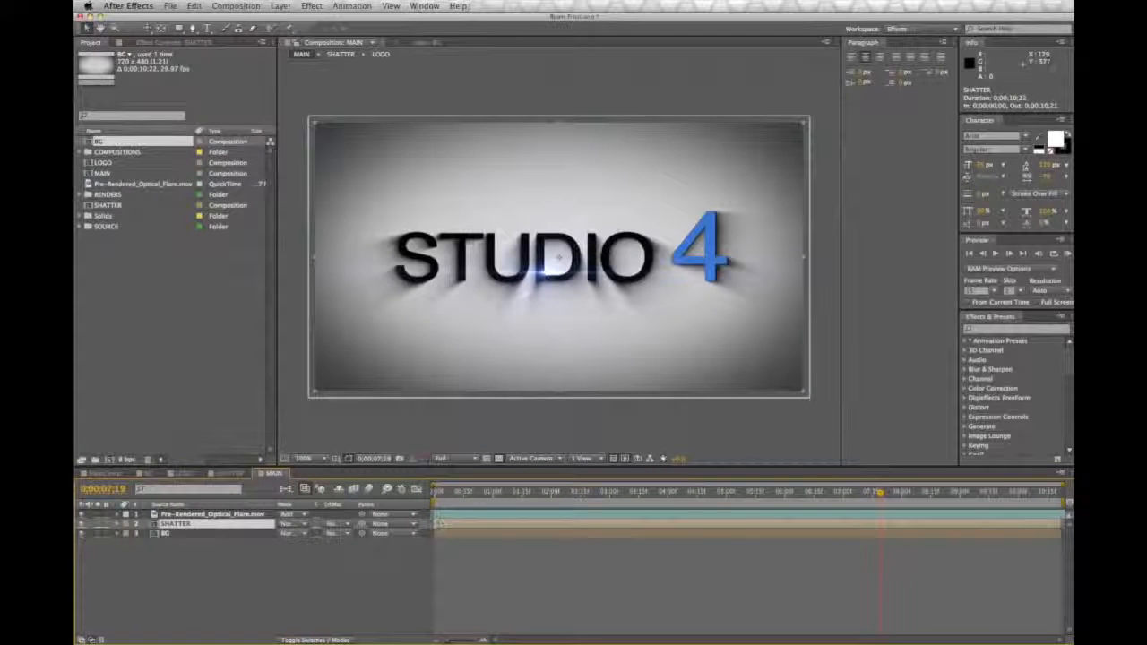
left_click(311, 7)
mouse_move(336, 91)
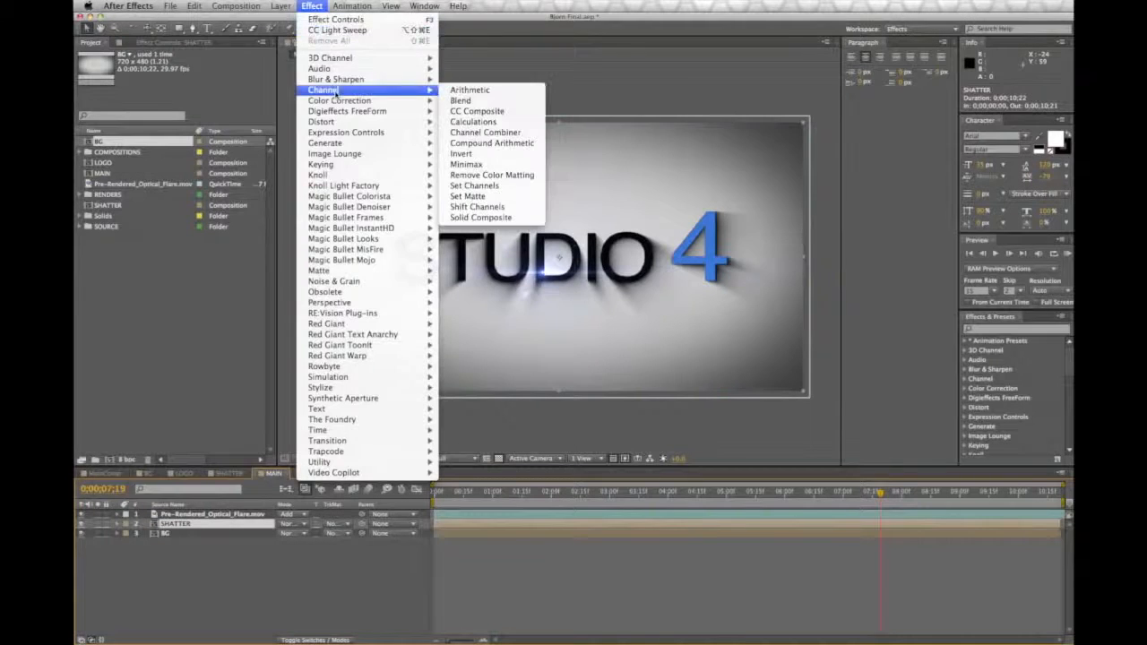
mouse_move(340, 143)
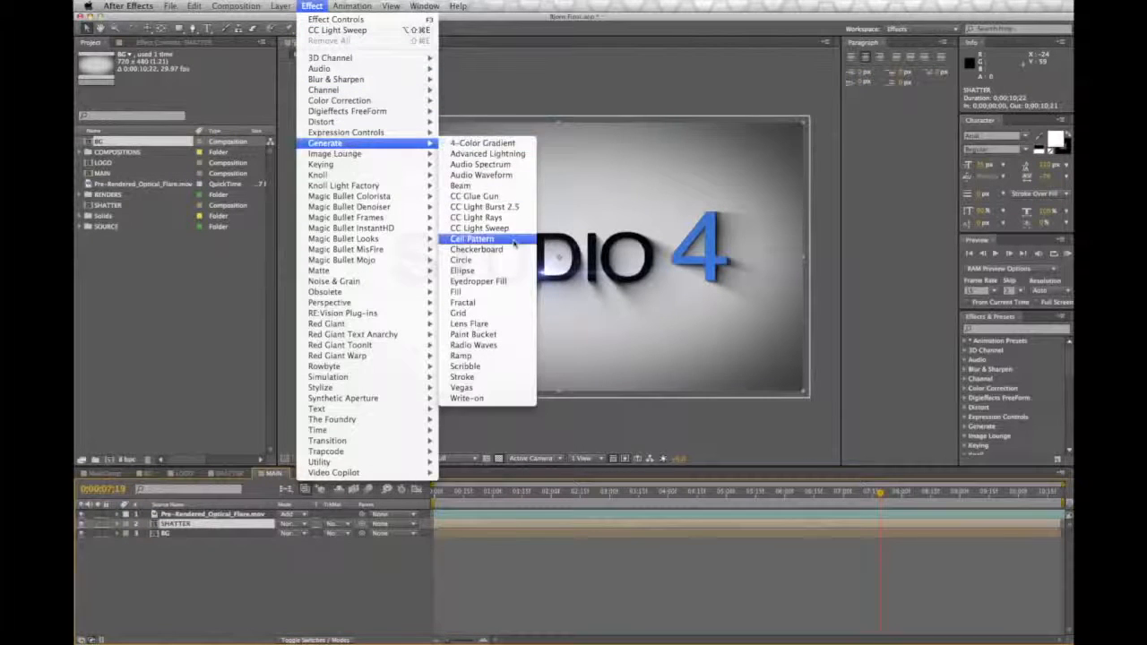
left_click(513, 230)
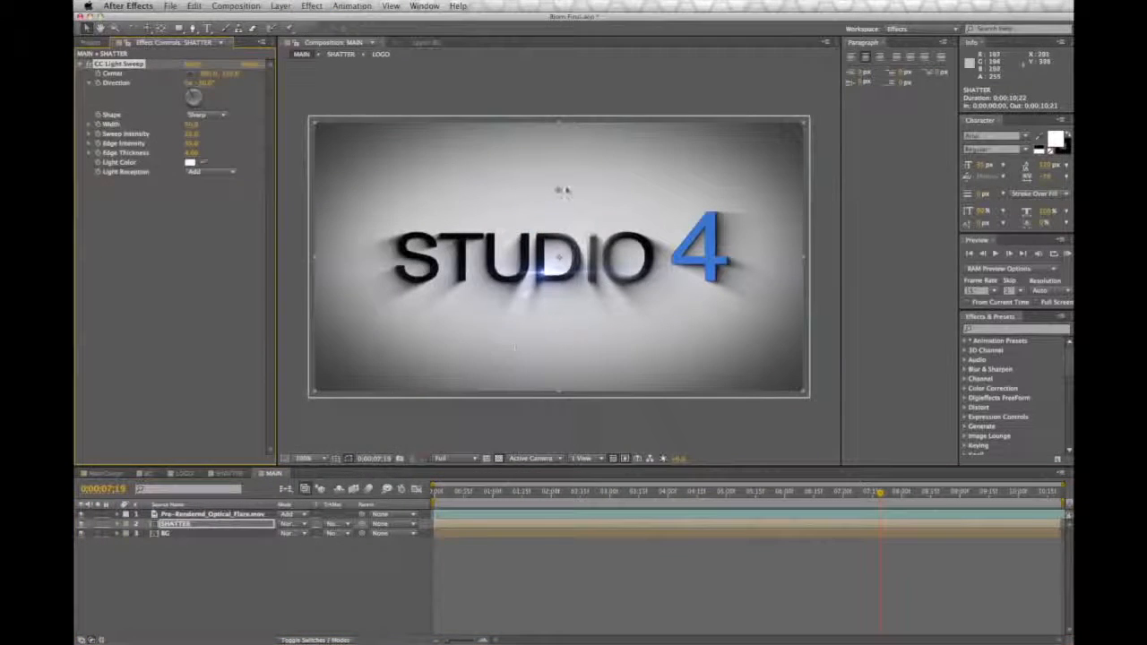
left_click_drag(595, 251, 484, 223)
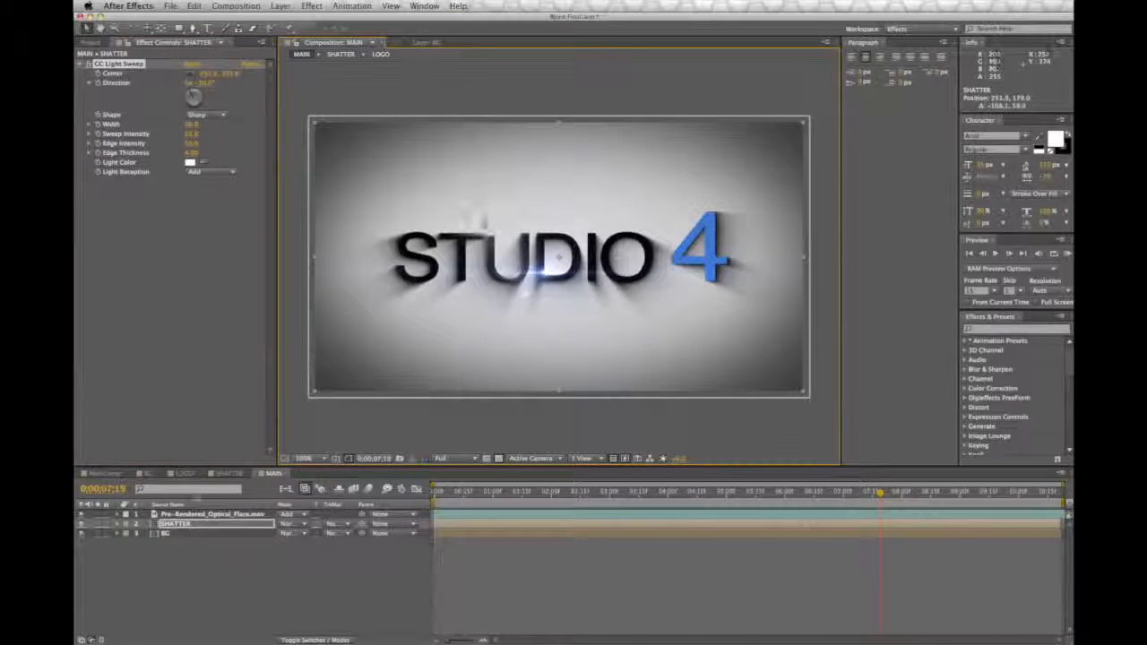
Step: Delete BG from MAIN, add it back beneath the layers in SHATTER, and view the light sweep in MAIN
left_click(193, 533)
key("Delete")
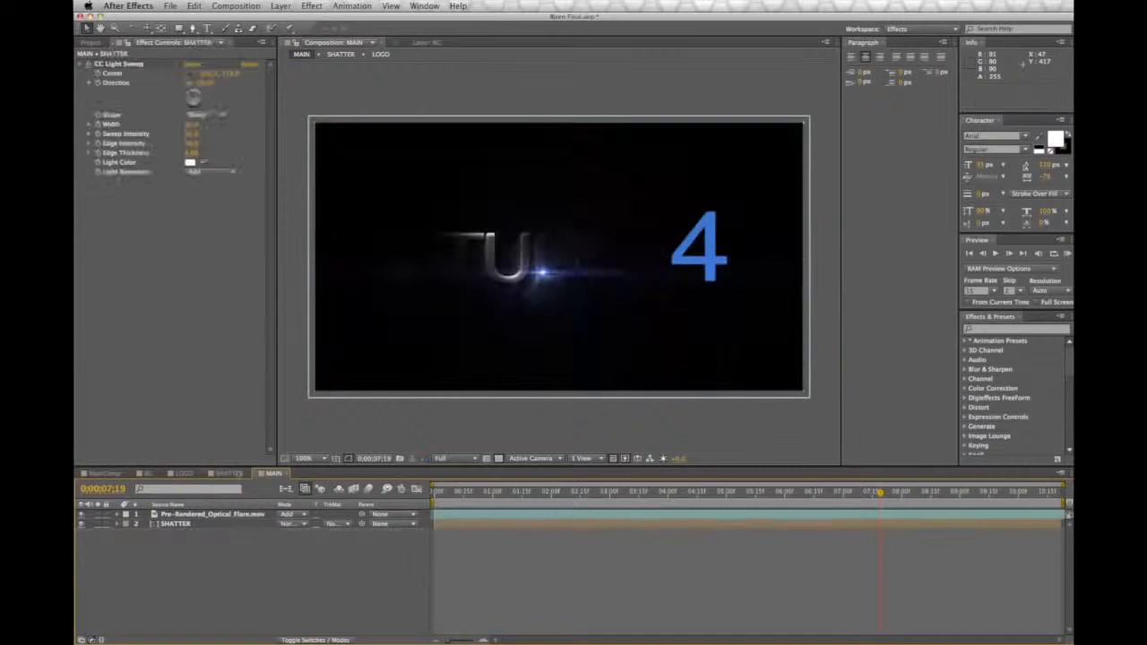
left_click(231, 473)
left_click(90, 43)
left_click(109, 143)
left_click_drag(117, 146, 211, 620)
left_click(272, 474)
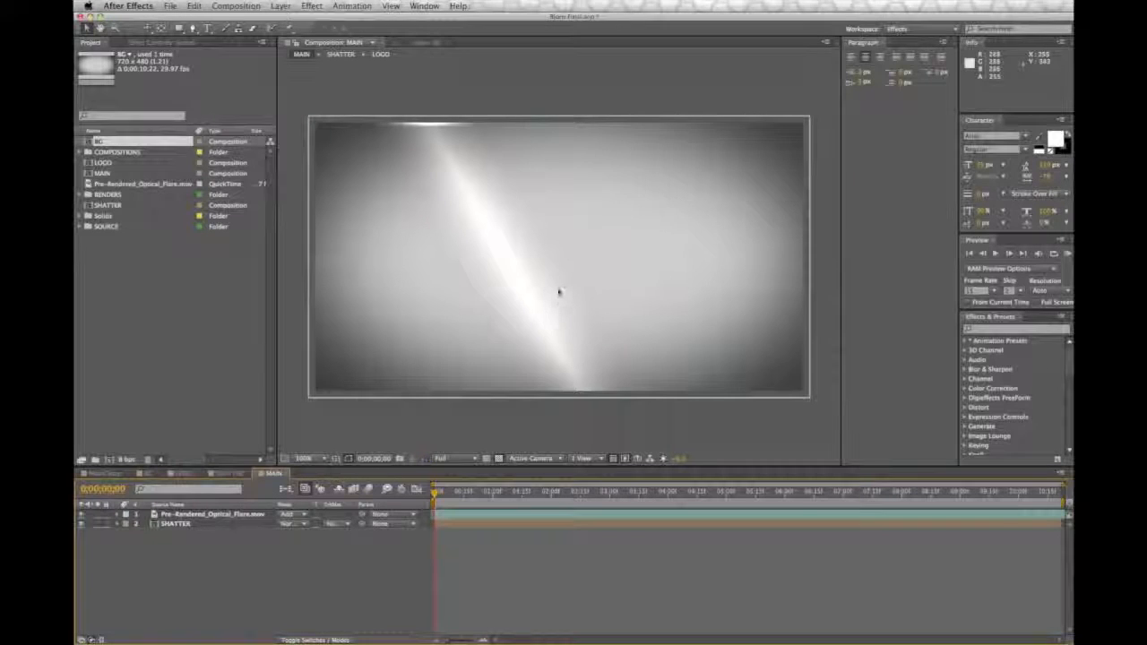
Step: Undo the deletion of the BG layer from the MAIN composition
left_click_drag(548, 494, 416, 503)
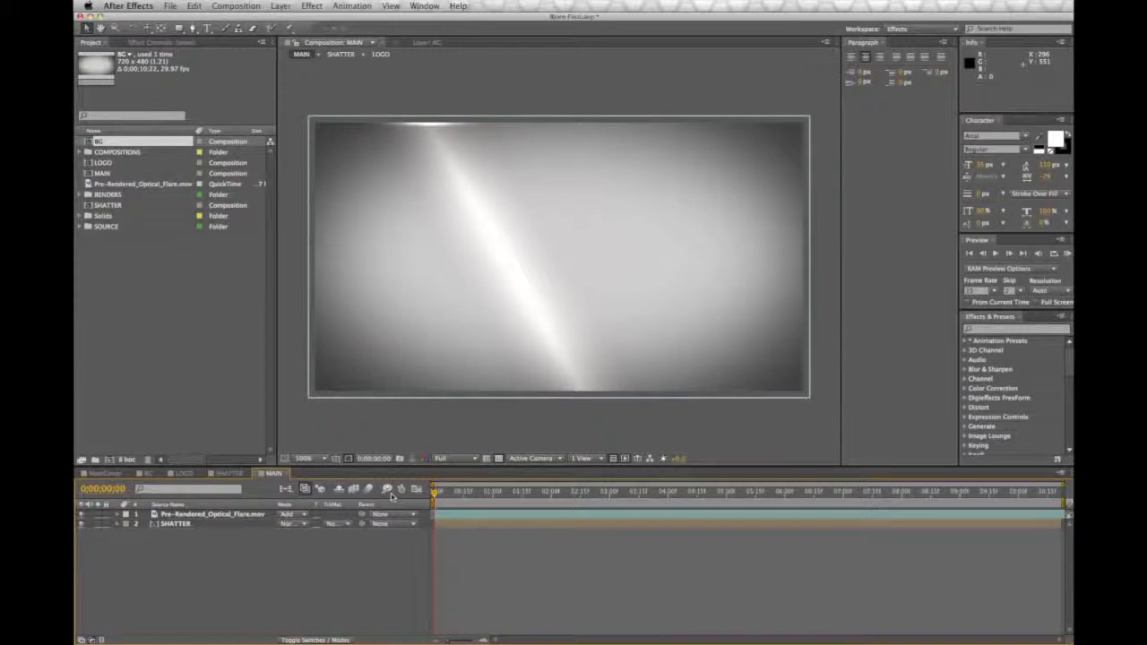
key("super+z")
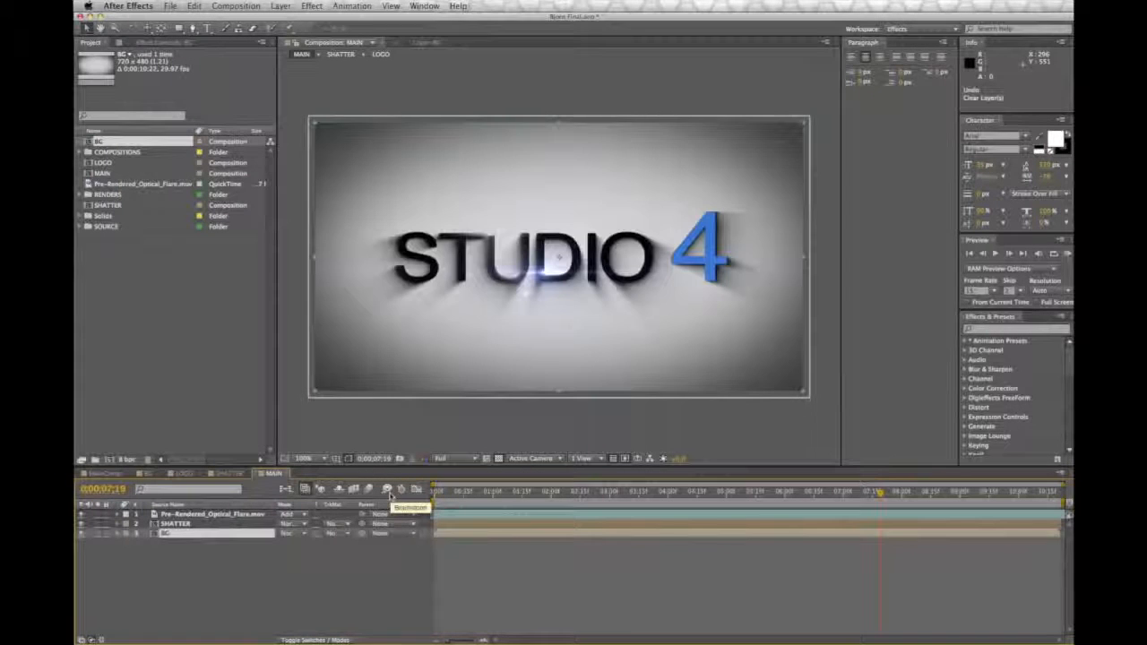
Step: Move the SHATTER layer's CC Light Sweep center left of the logo and keyframe it at about 7 seconds
left_click(176, 525)
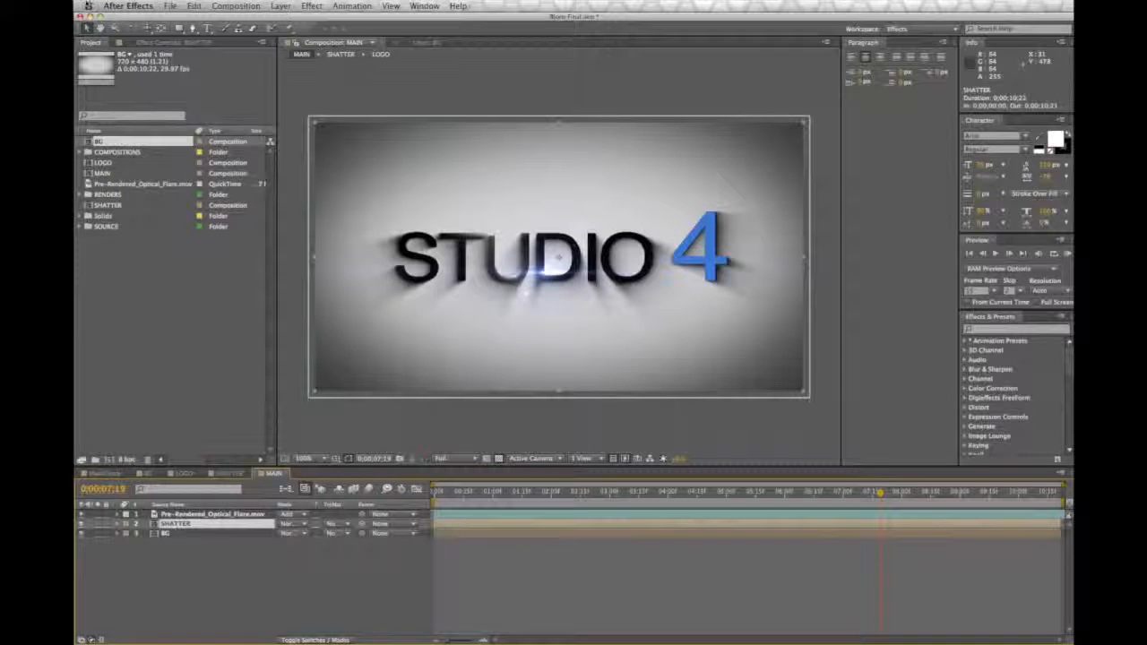
left_click(163, 43)
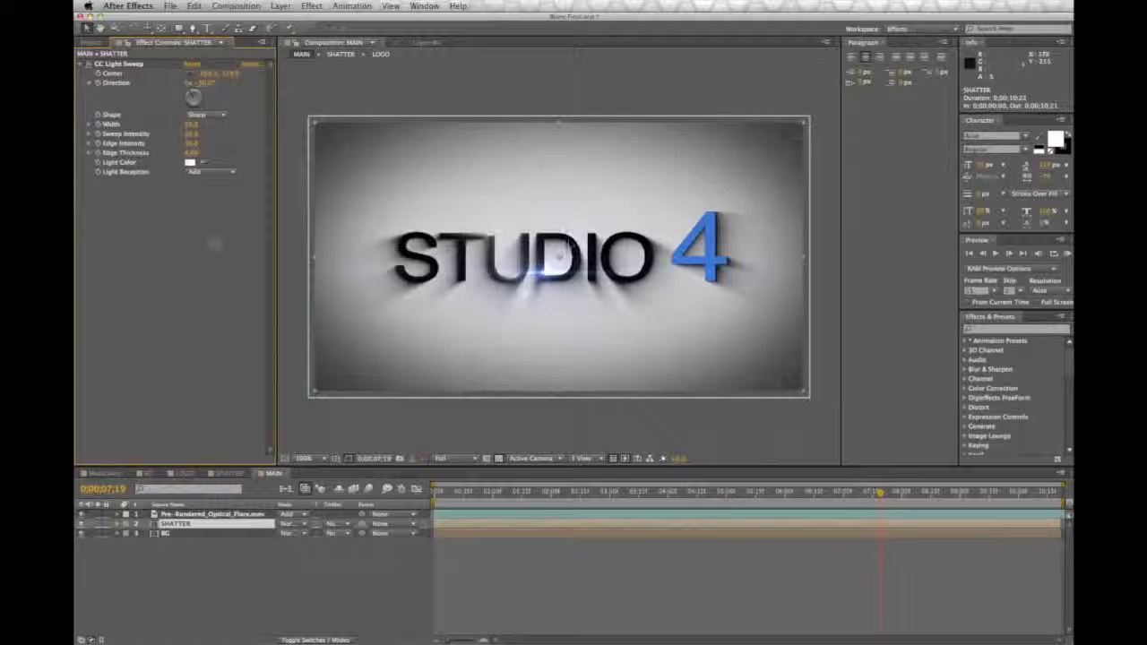
left_click(119, 64)
left_click_drag(484, 222, 346, 240)
left_click_drag(880, 493, 847, 498)
left_click(97, 73)
Step: At 0;00;08;24, move the light sweep's center to the right past the number 4
left_click_drag(846, 494, 949, 500)
left_click_drag(347, 239, 705, 281)
left_click_drag(674, 241, 779, 241)
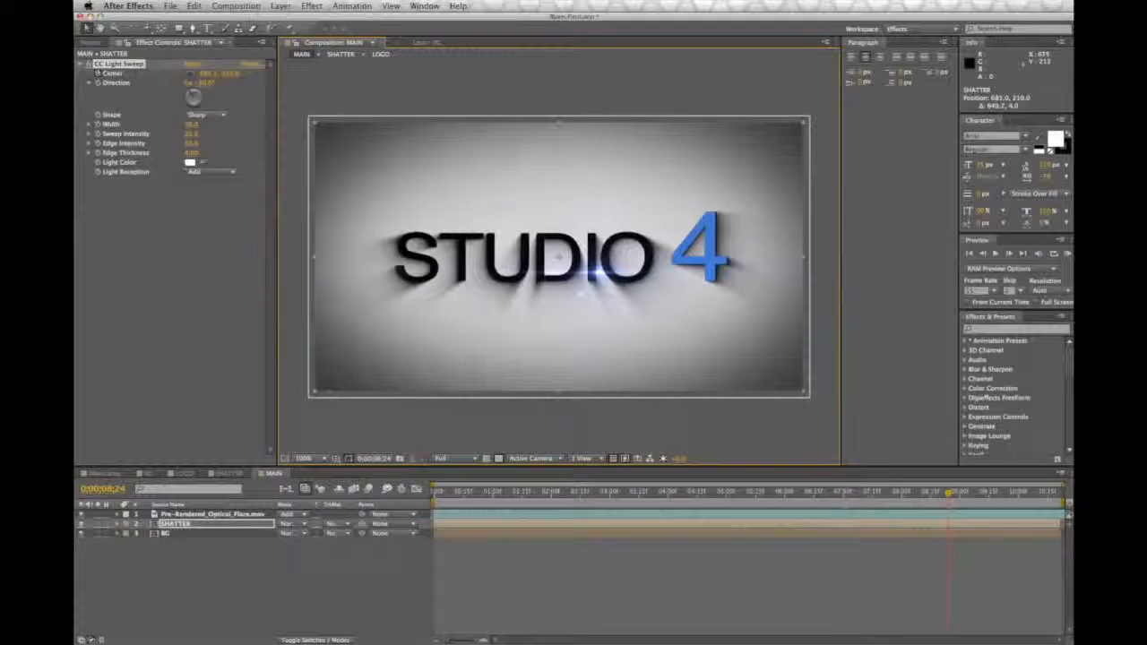
Step: Preview the light sweep animation in MAIN from about 6;19, replaying it as it crosses the assembled logo
left_click(179, 527)
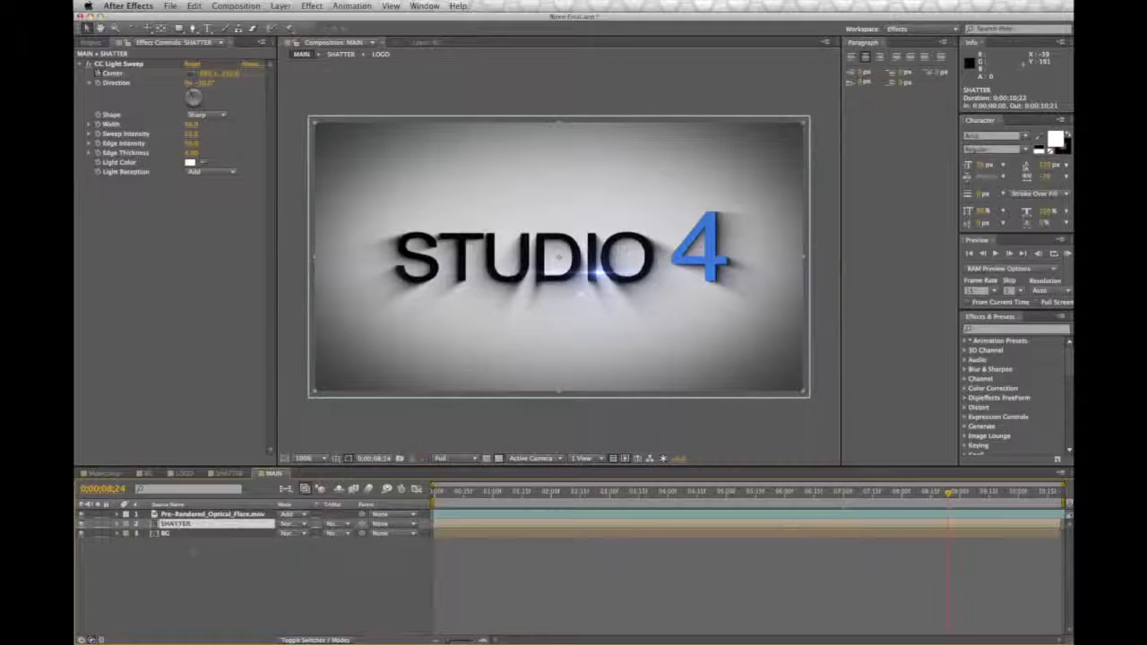
left_click_drag(948, 494, 785, 493)
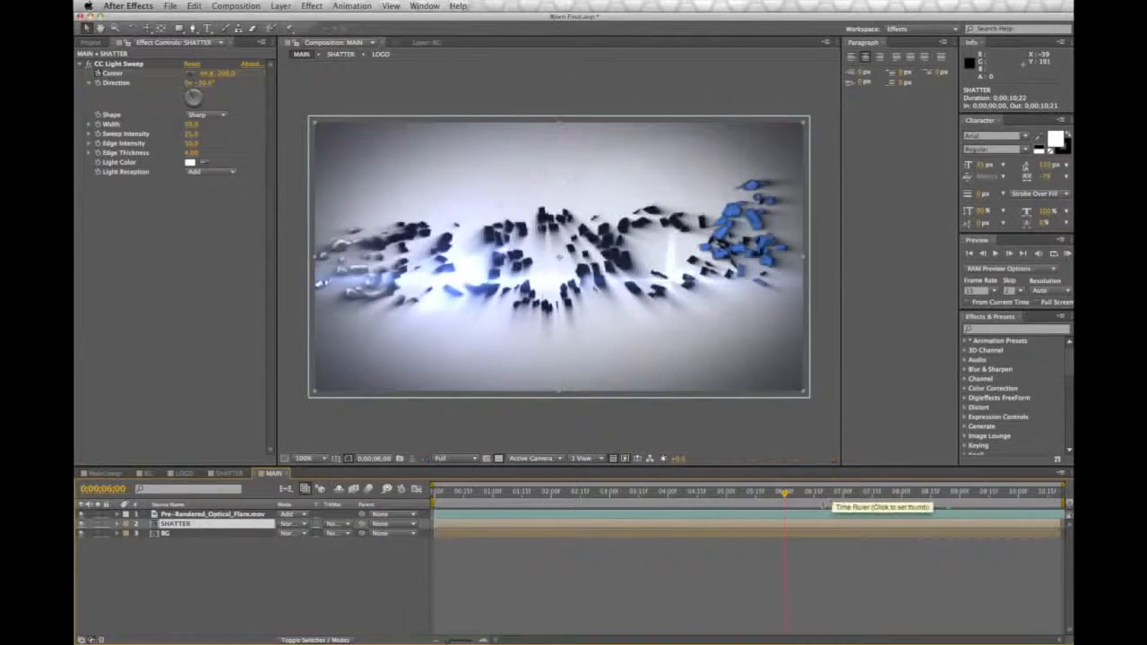
left_click(821, 495)
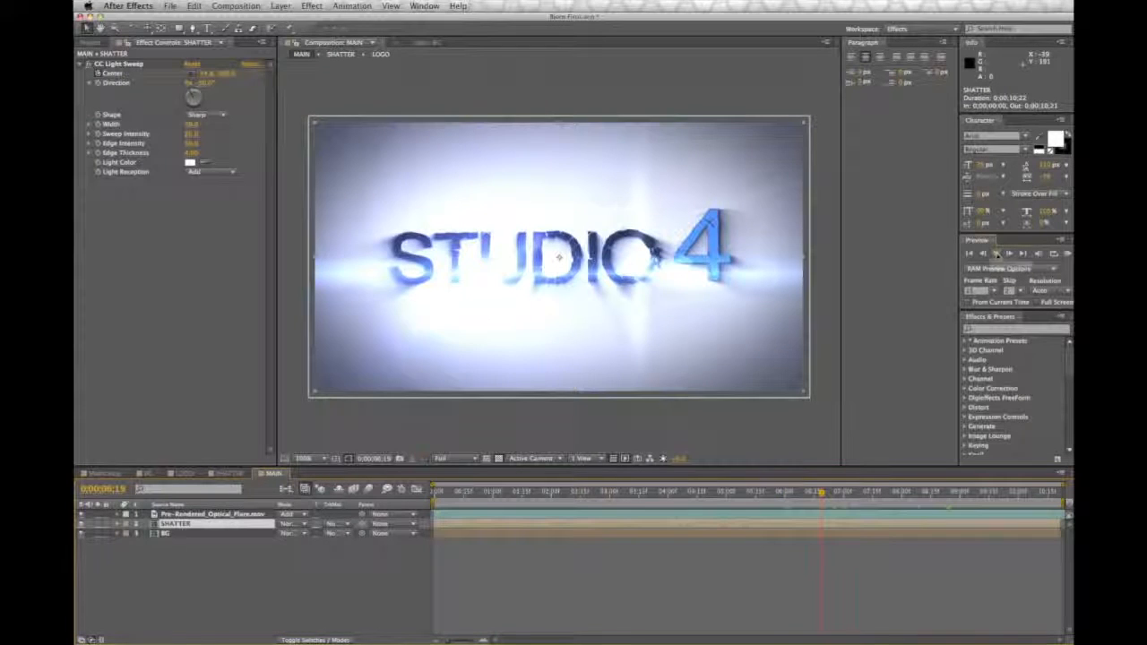
left_click(995, 253)
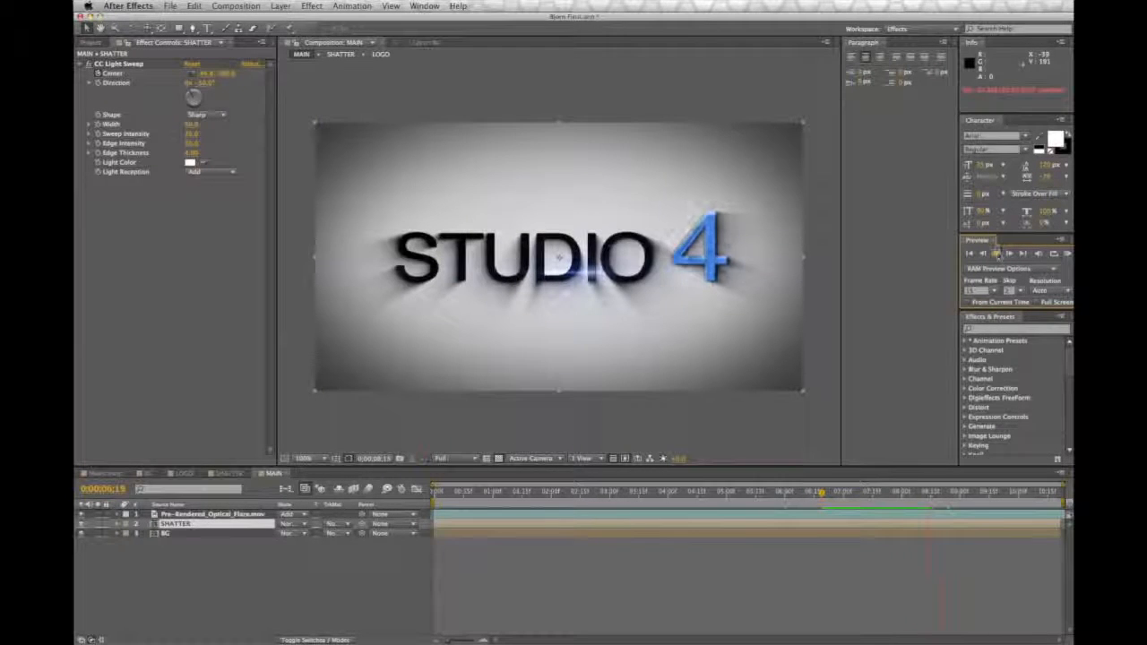
left_click(996, 254)
left_click(825, 494)
key("space")
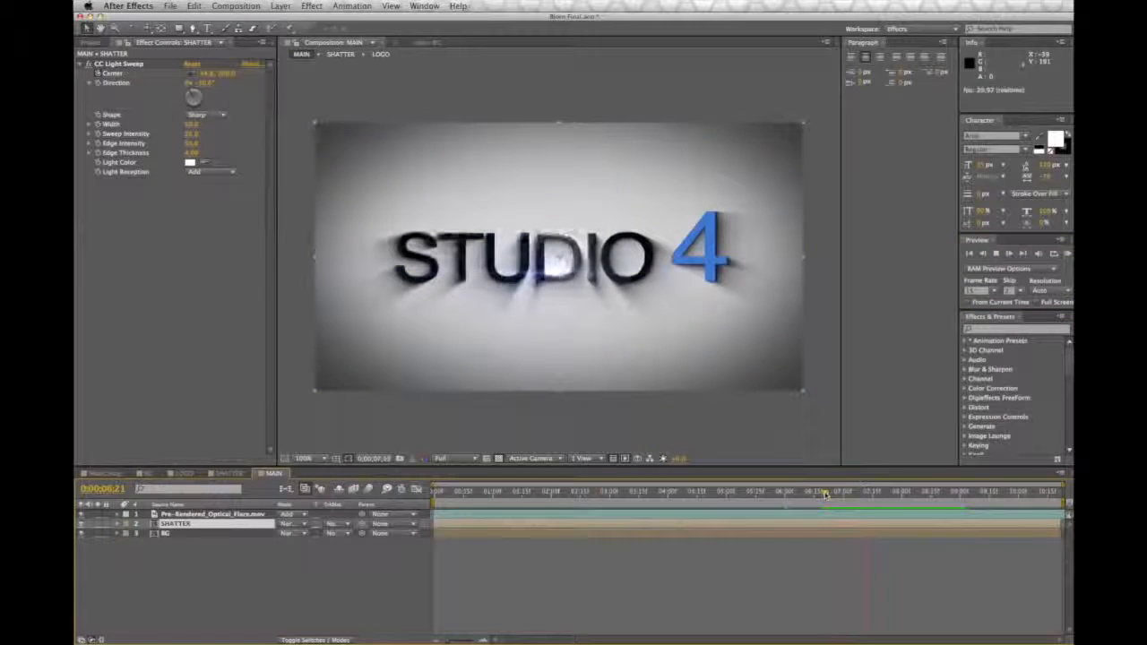
key("space")
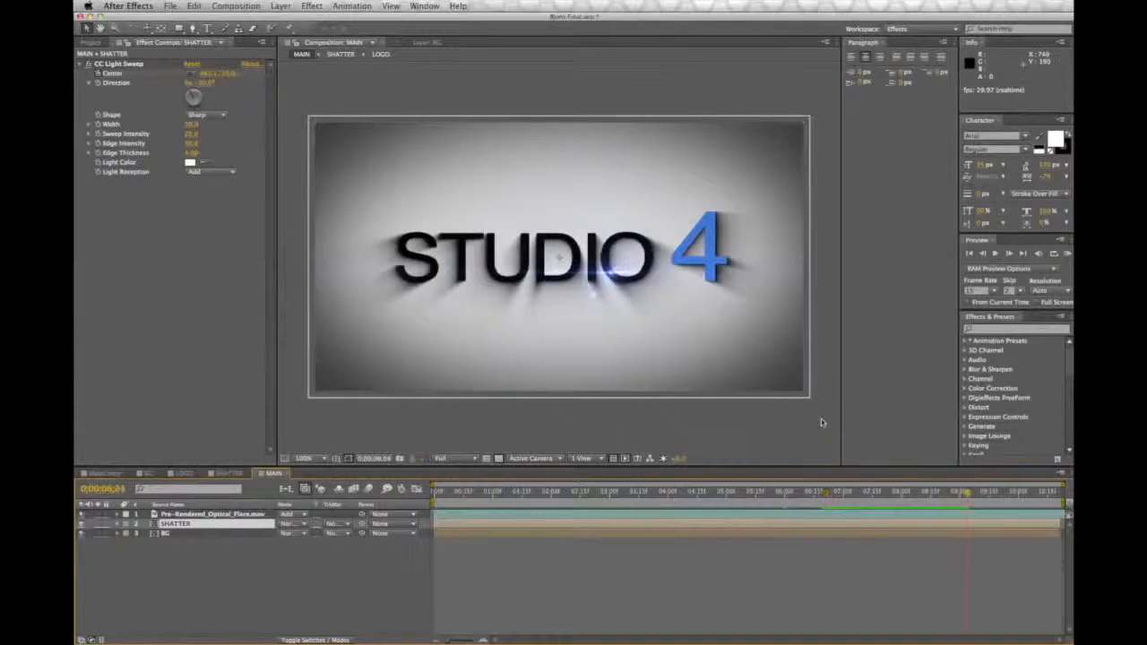
left_click(823, 422)
left_click(825, 493)
key("space")
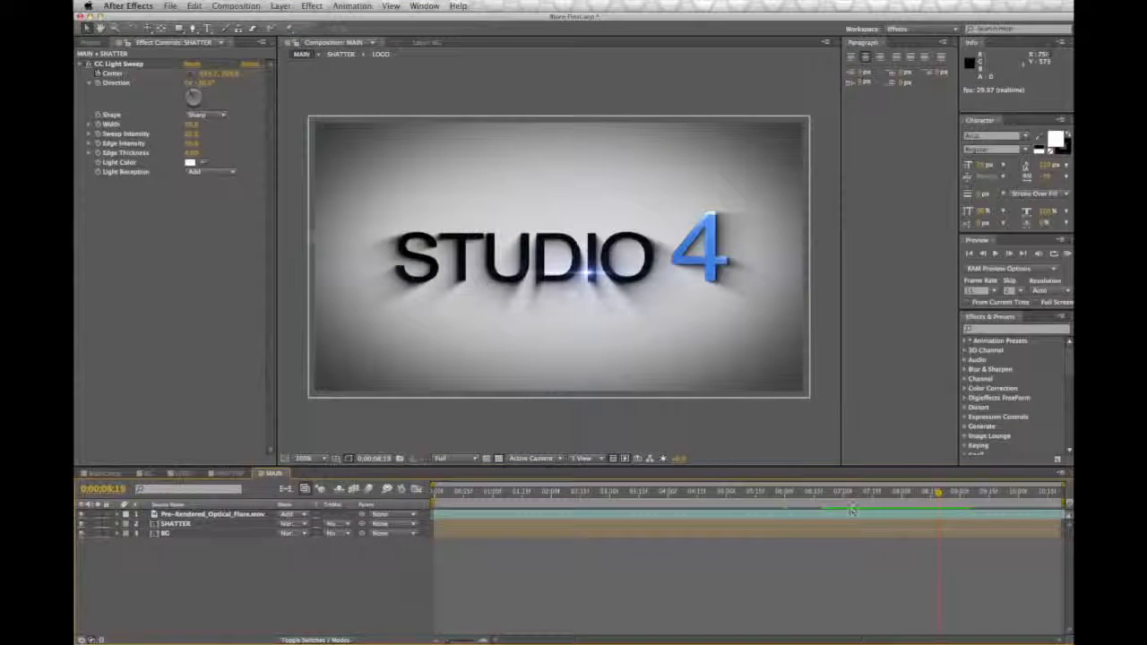
Step: At 0;00;07;26, adjust the width and sweep intensity of CC Light Sweep, and scrub back to check the sweep
left_click_drag(916, 493, 893, 495)
left_click_drag(190, 134, 193, 126)
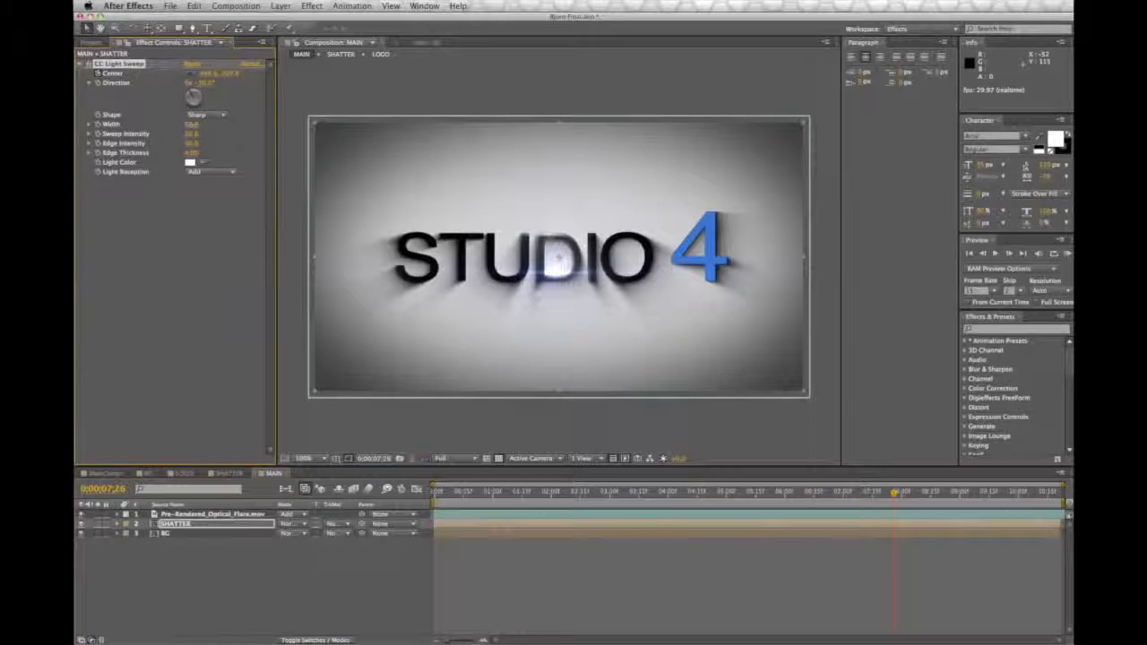
left_click_drag(190, 133, 209, 135)
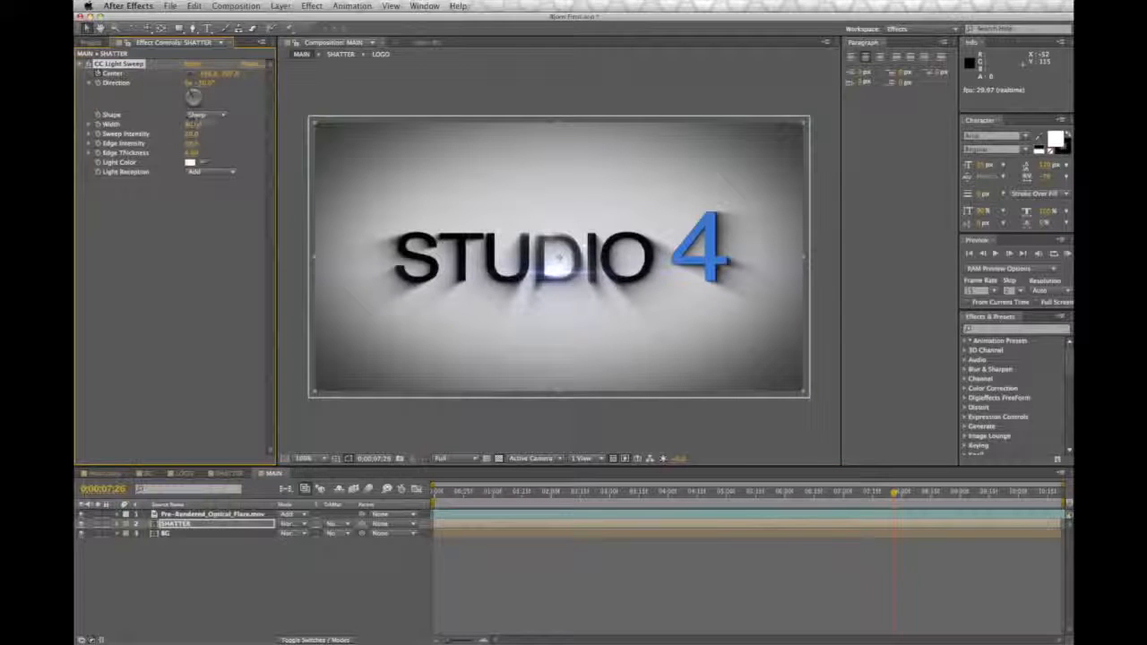
left_click_drag(838, 493, 809, 517)
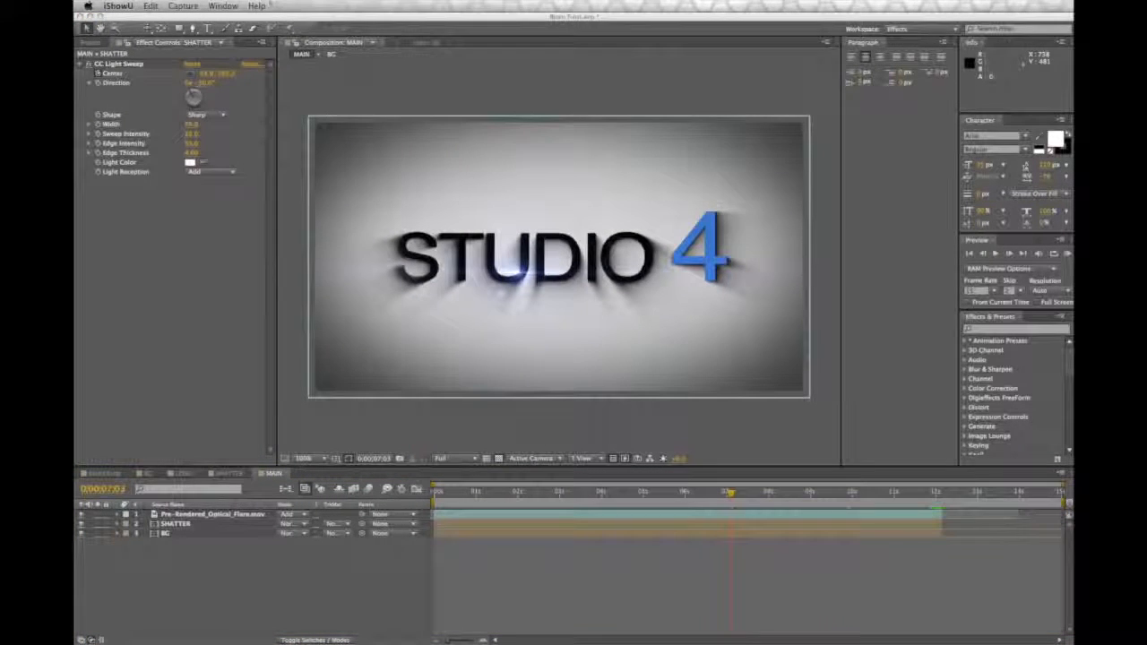
Step: Create a new composition named Explosion end and add the LOGO composition to it as a layer
left_click(235, 5)
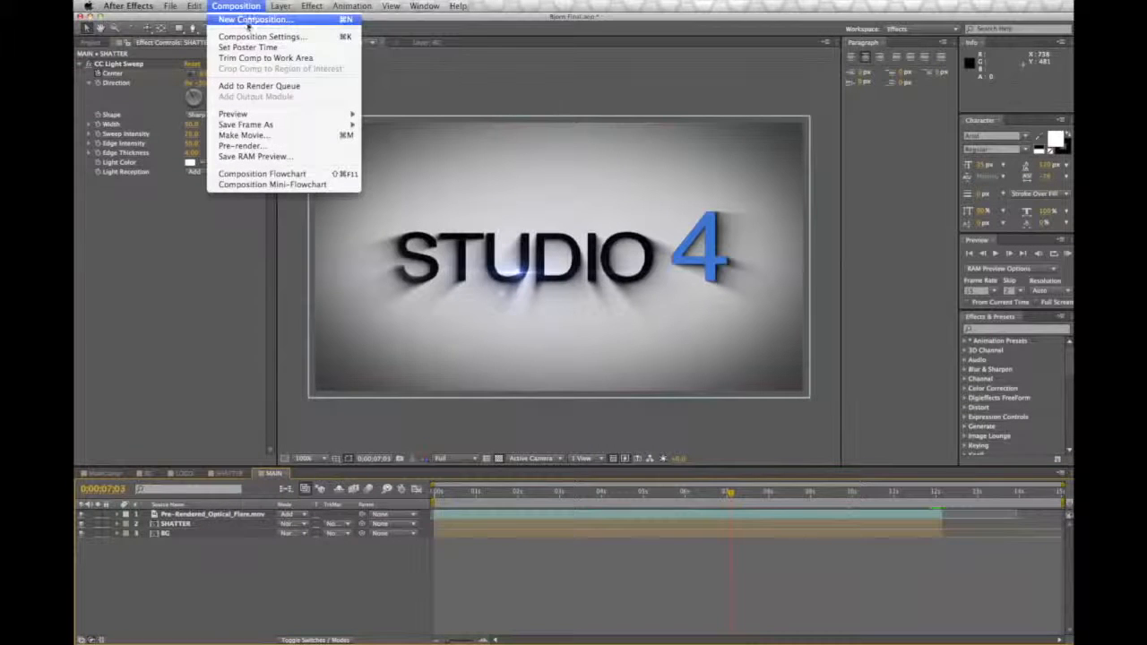
left_click(249, 20)
type("Txplosion end")
key("Return")
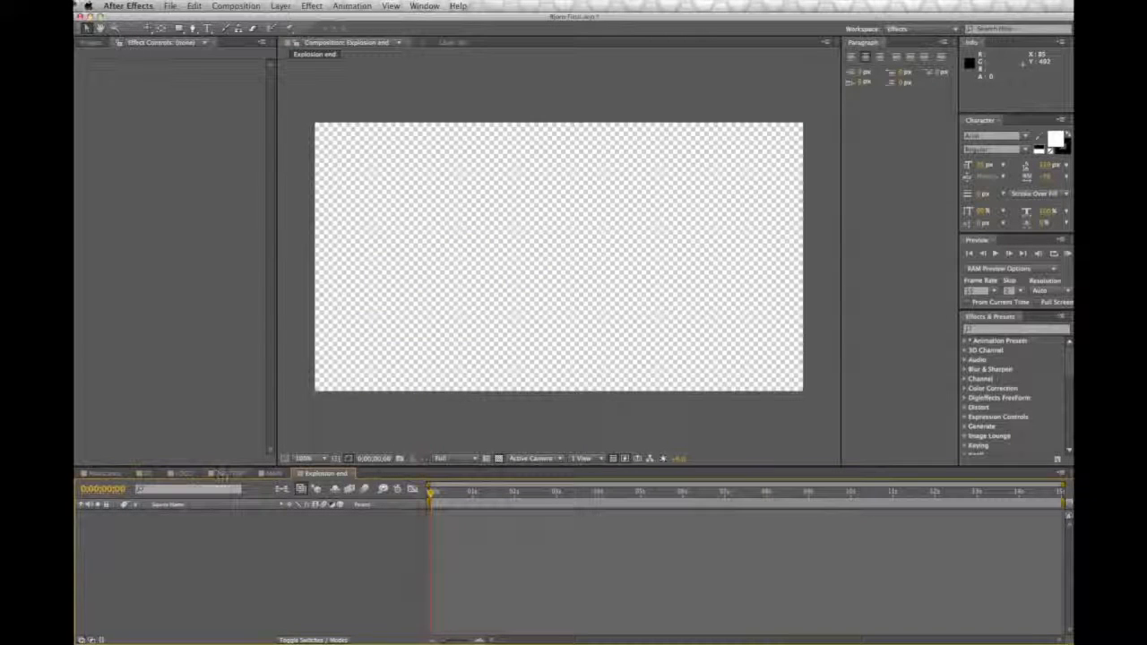
left_click(91, 43)
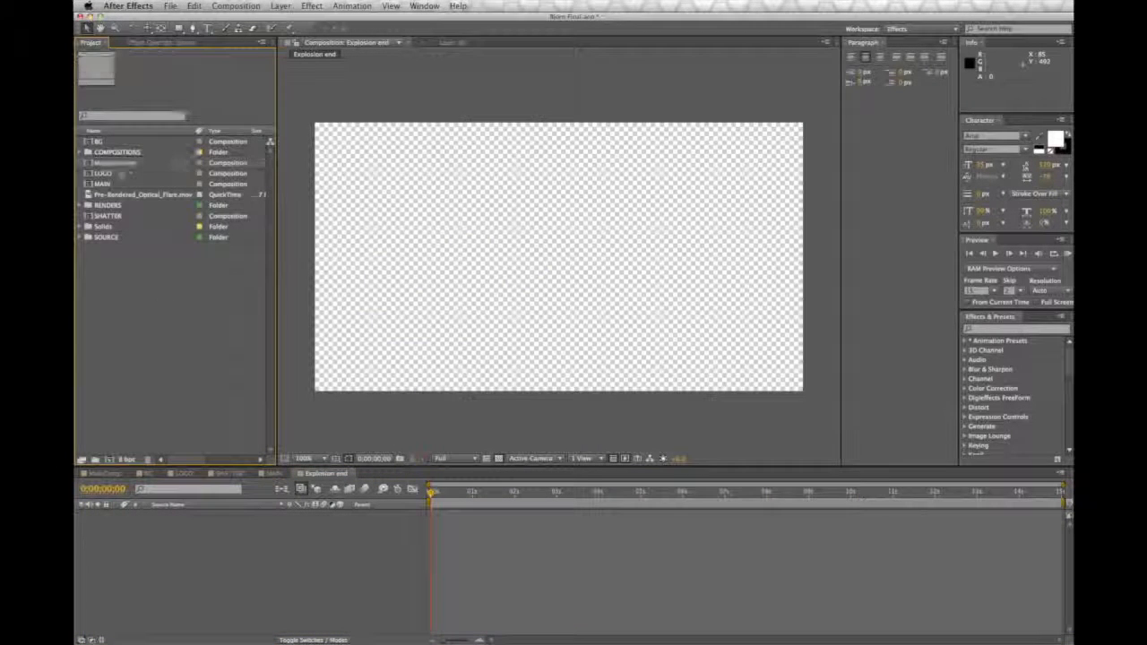
left_click(116, 174)
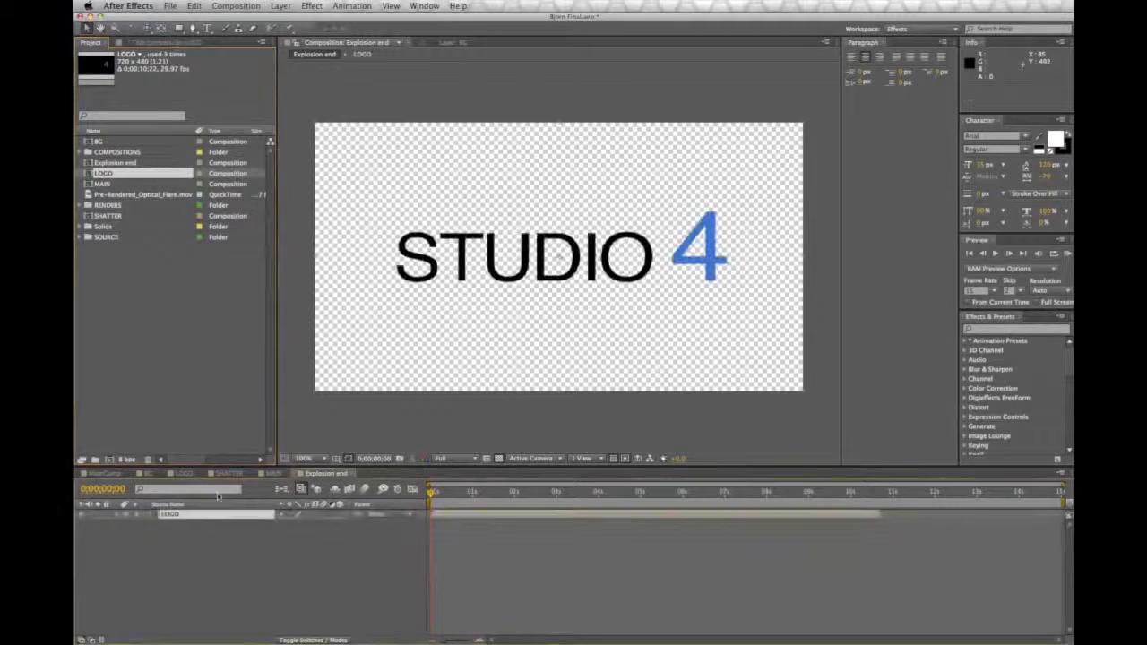
Step: Copy the Shatter effect from the LOGO layer in SHATTER and paste it onto the LOGO layer in Explosion end
left_click(196, 474)
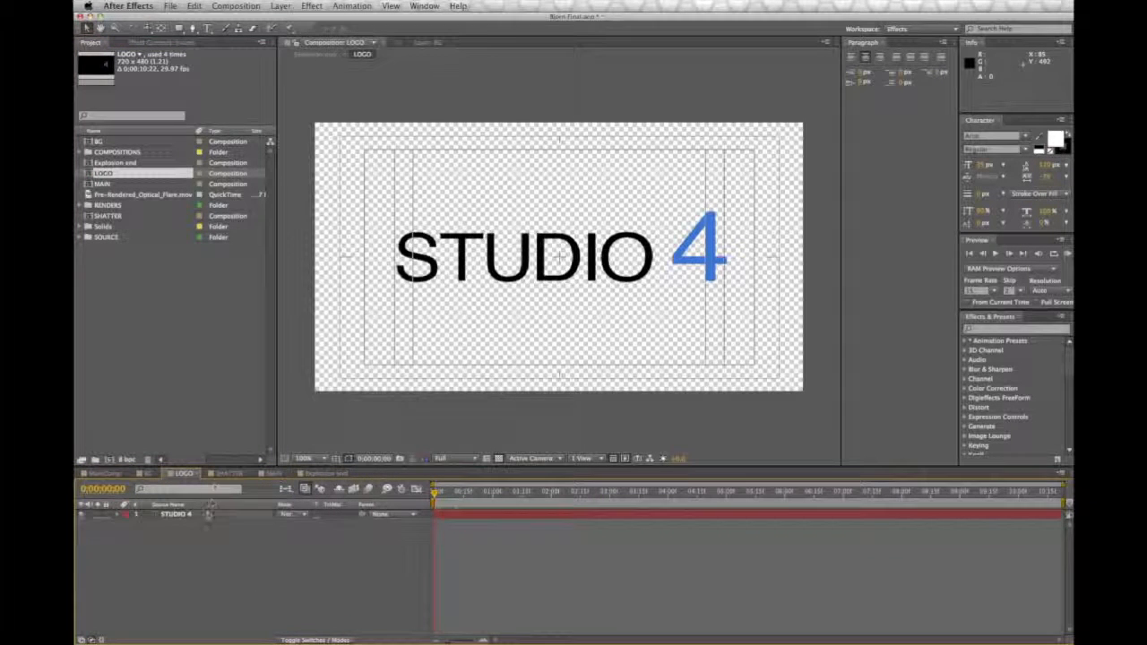
left_click(224, 474)
left_click(190, 523)
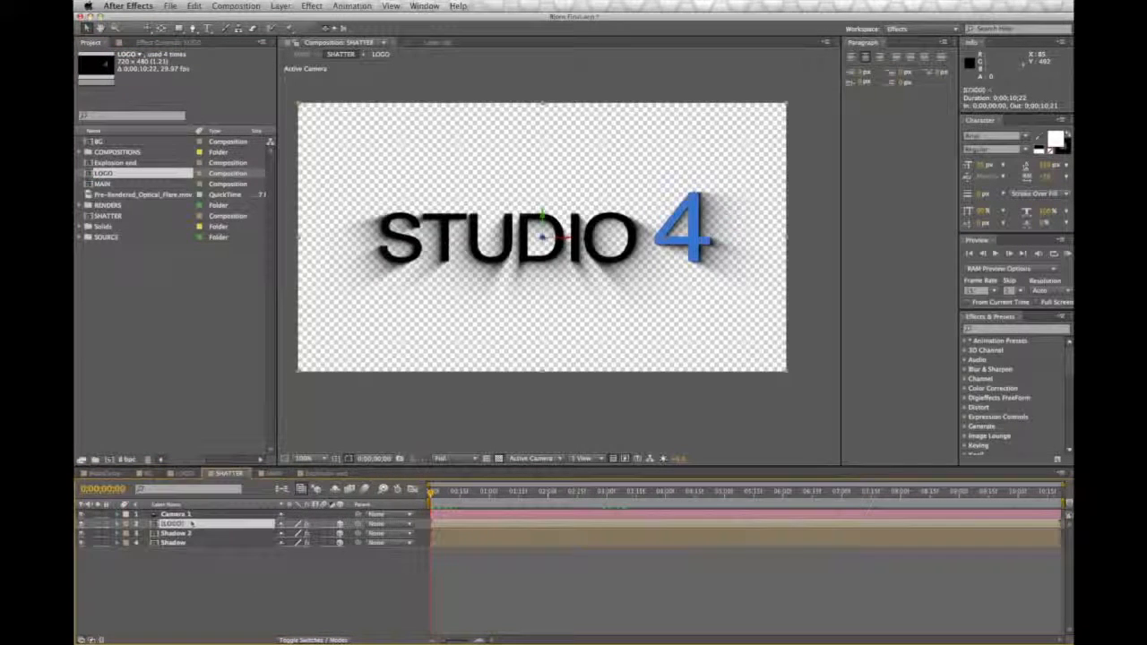
left_click(154, 42)
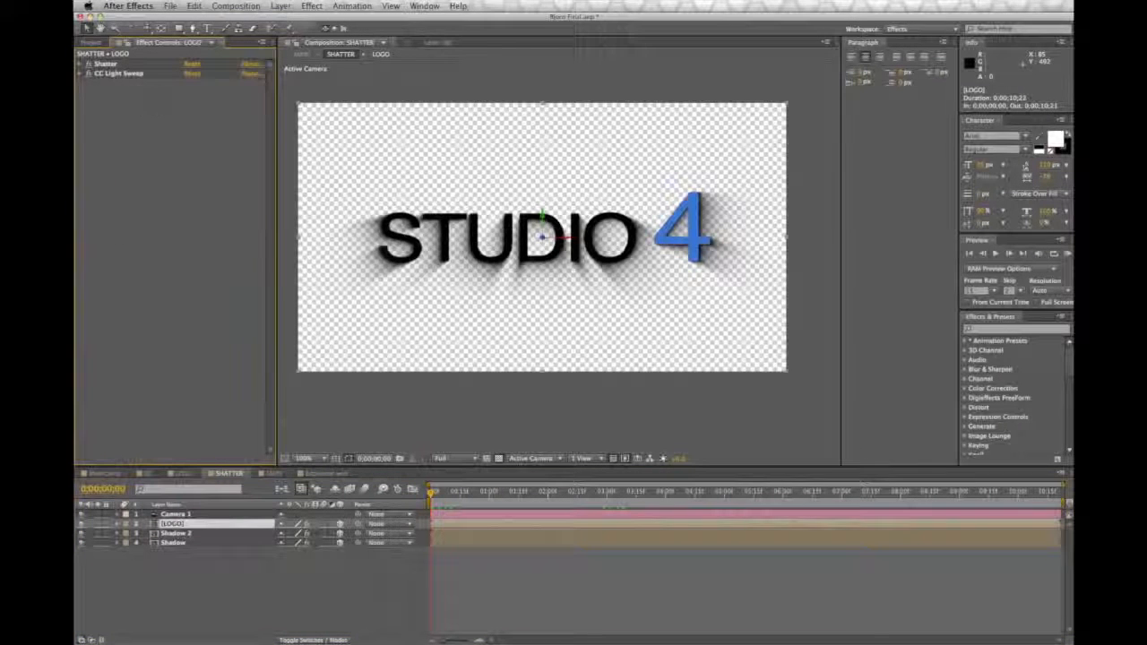
left_click(105, 64)
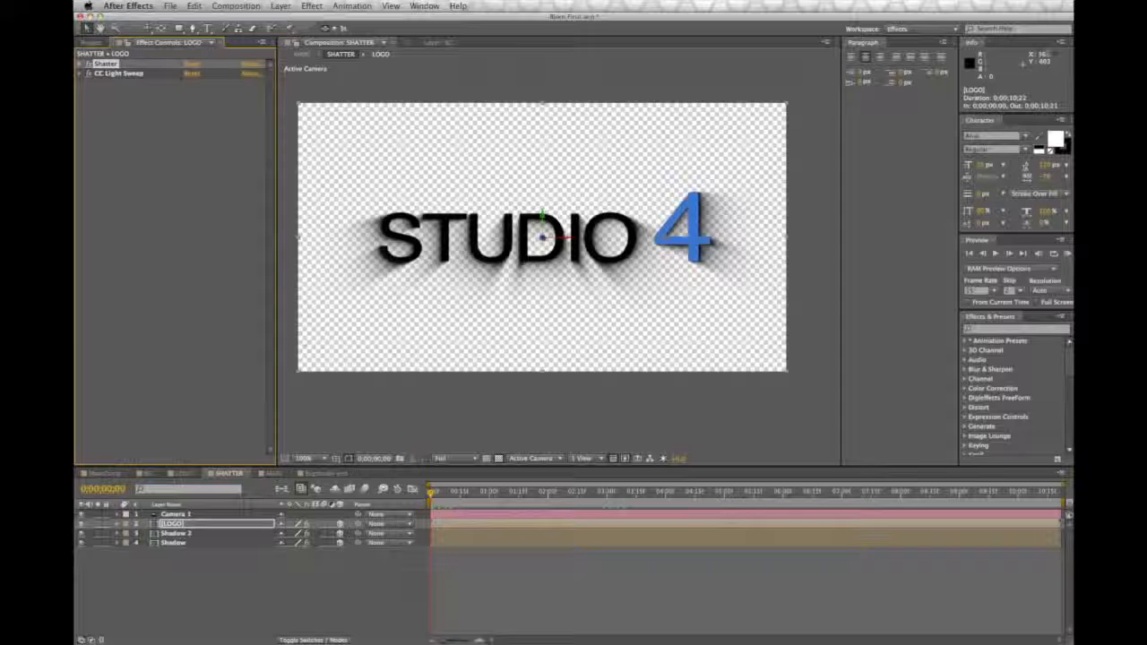
left_click(194, 6)
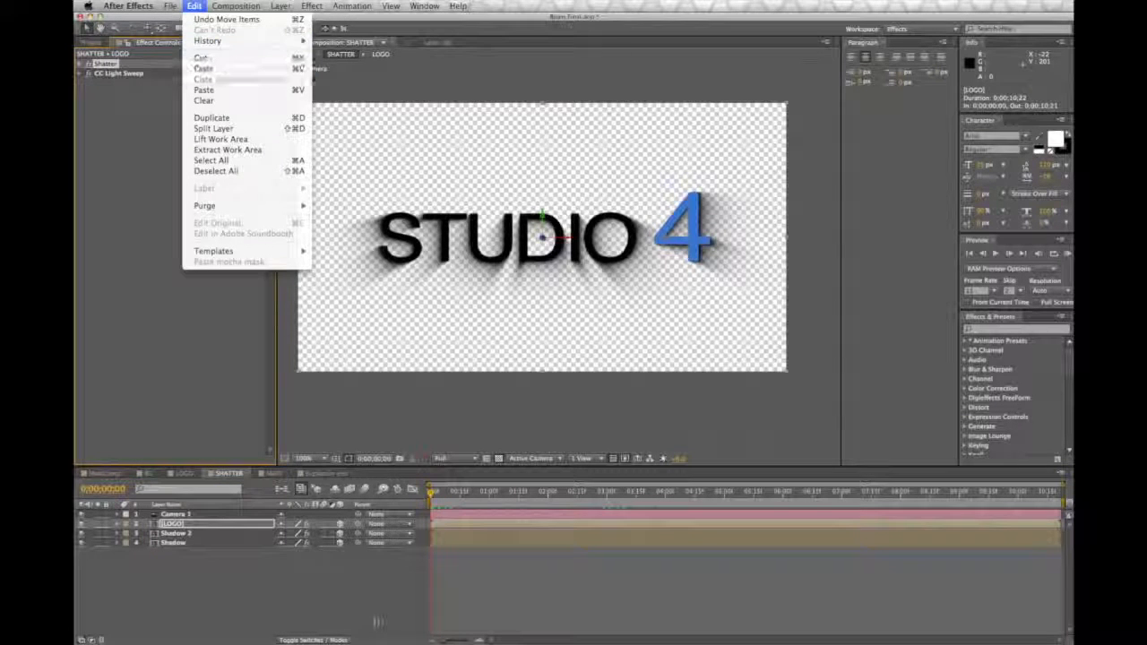
left_click(204, 68)
left_click(324, 473)
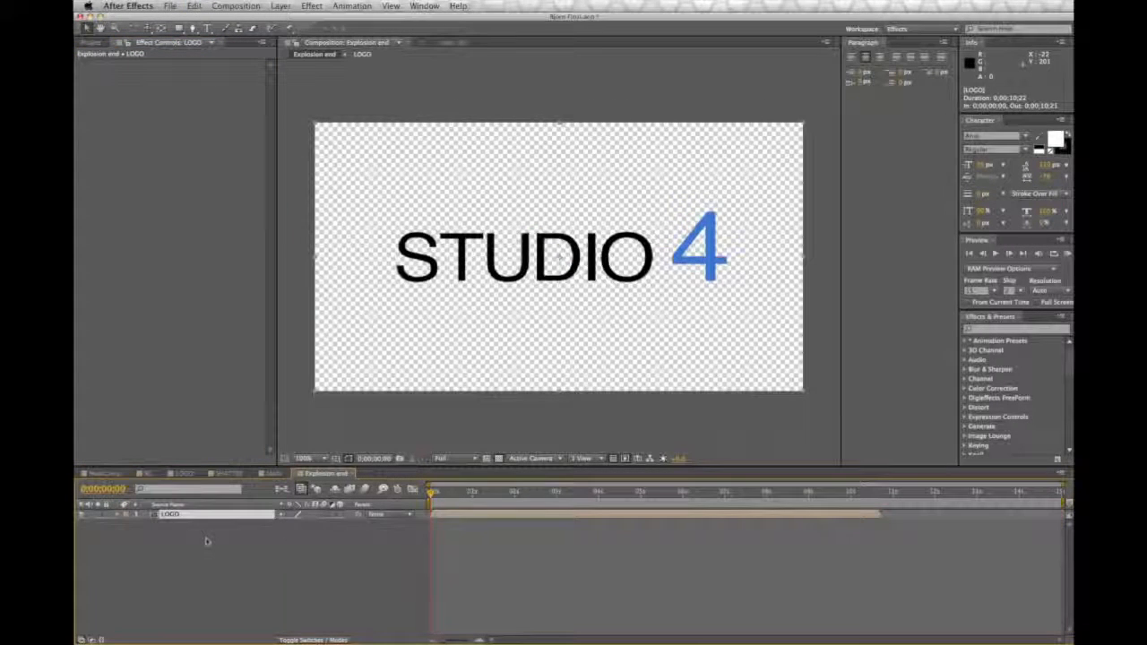
left_click(193, 5)
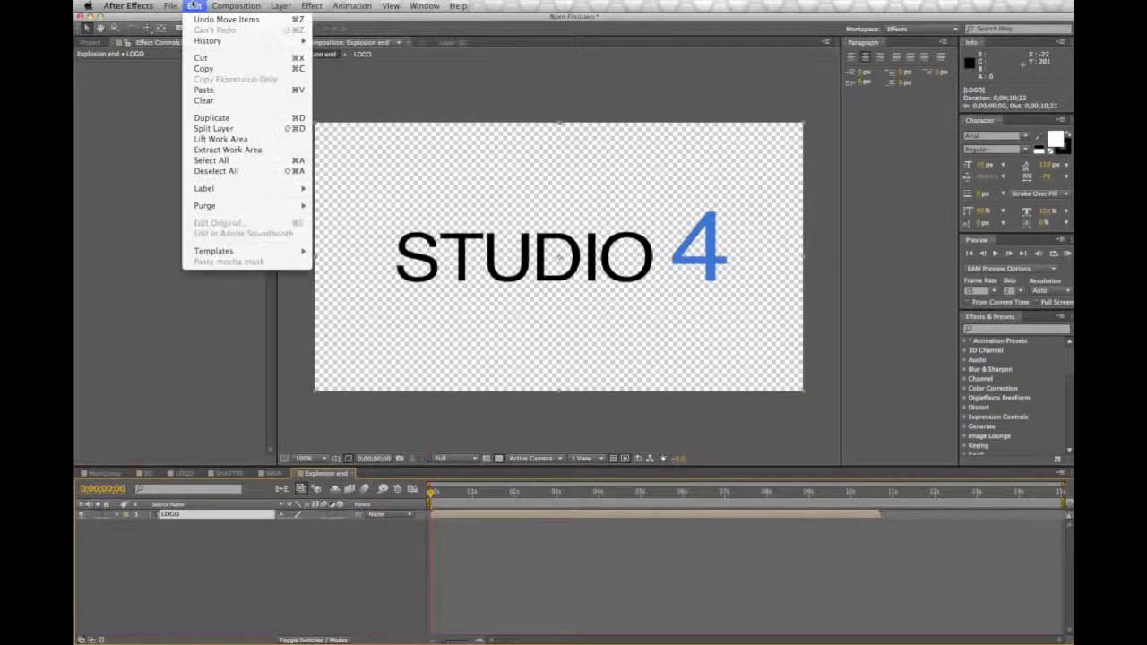
left_click(204, 88)
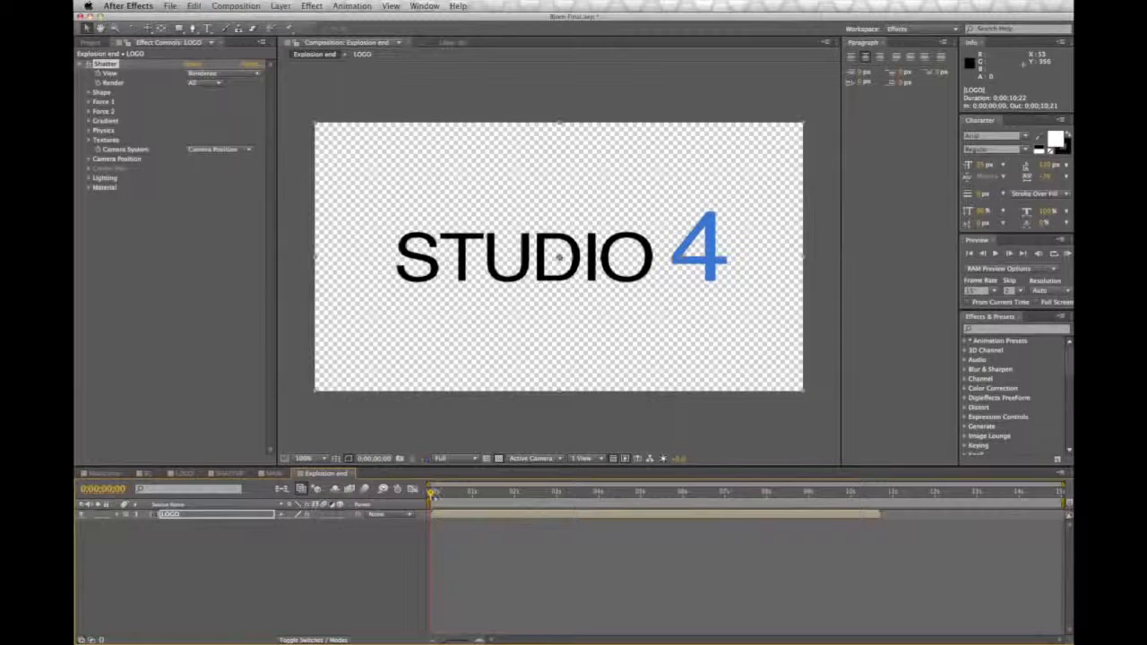
Step: In the pasted Shatter effect, set the Force 1 depth to 0.10 and the physics Mass Variance to 100%
left_click_drag(432, 497, 400, 507)
left_click(90, 102)
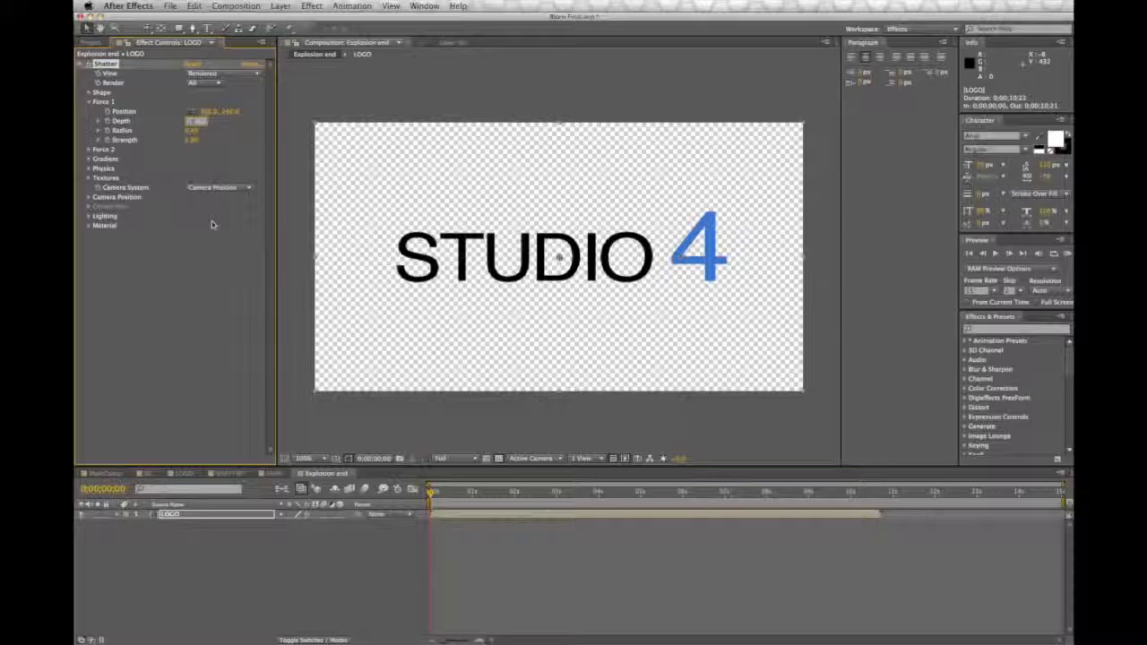
key("Return")
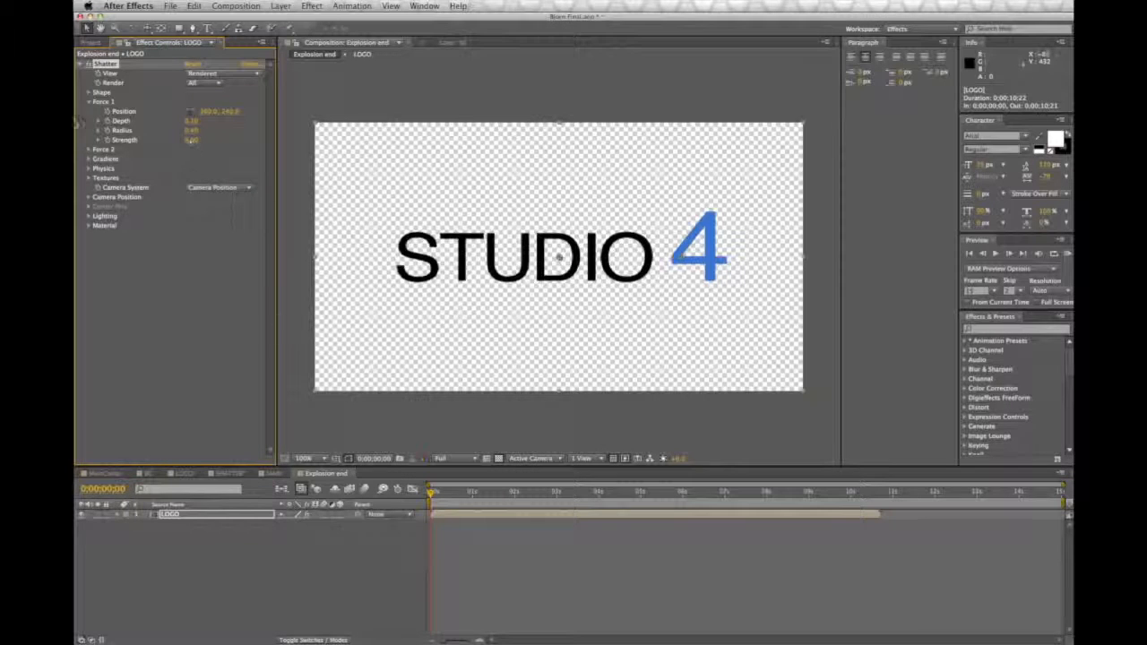
left_click(88, 168)
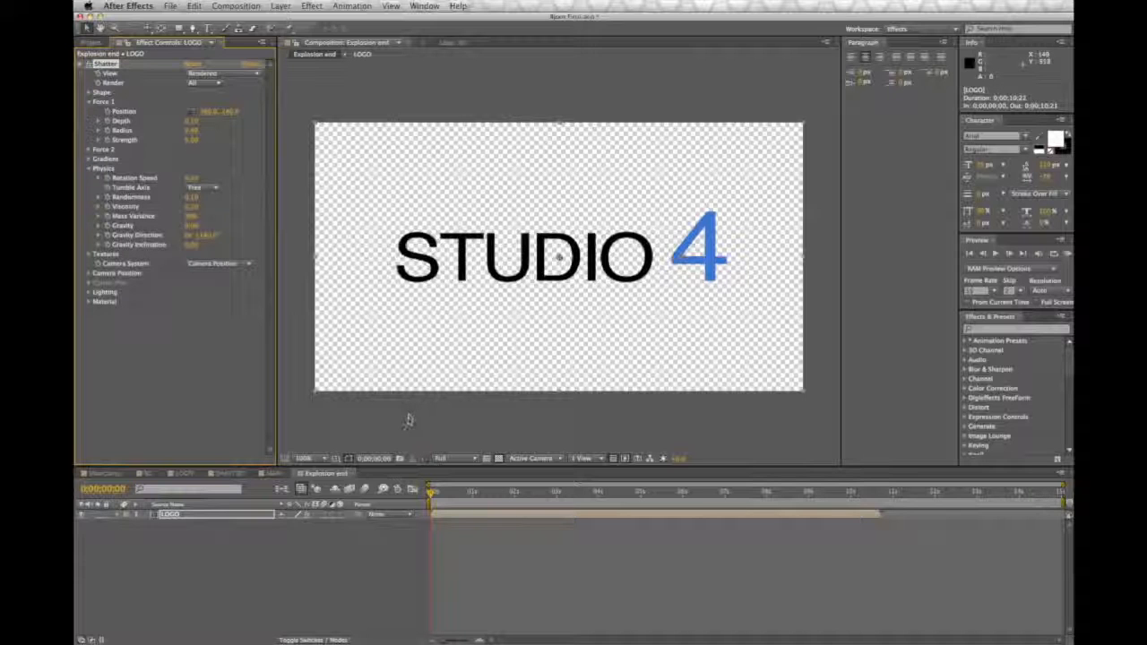
left_click(194, 216)
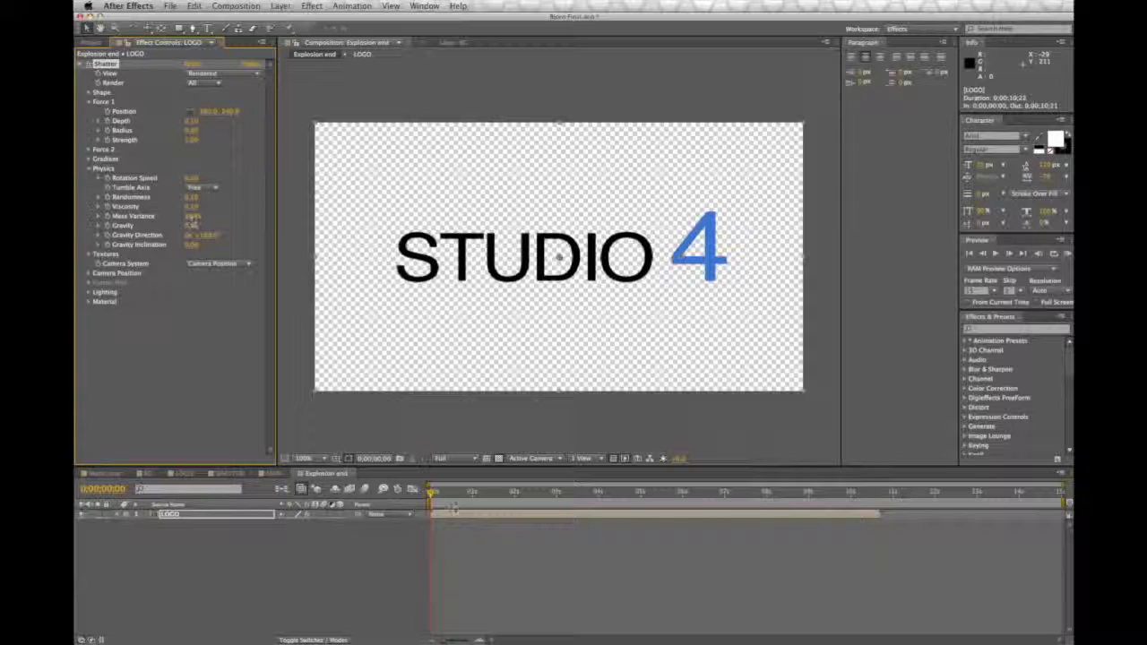
Step: Scrub through the explosion, set the Shatter shape's repetitions to 100, and check the finer pieces before returning to the start
left_click_drag(437, 487, 679, 497)
key("space")
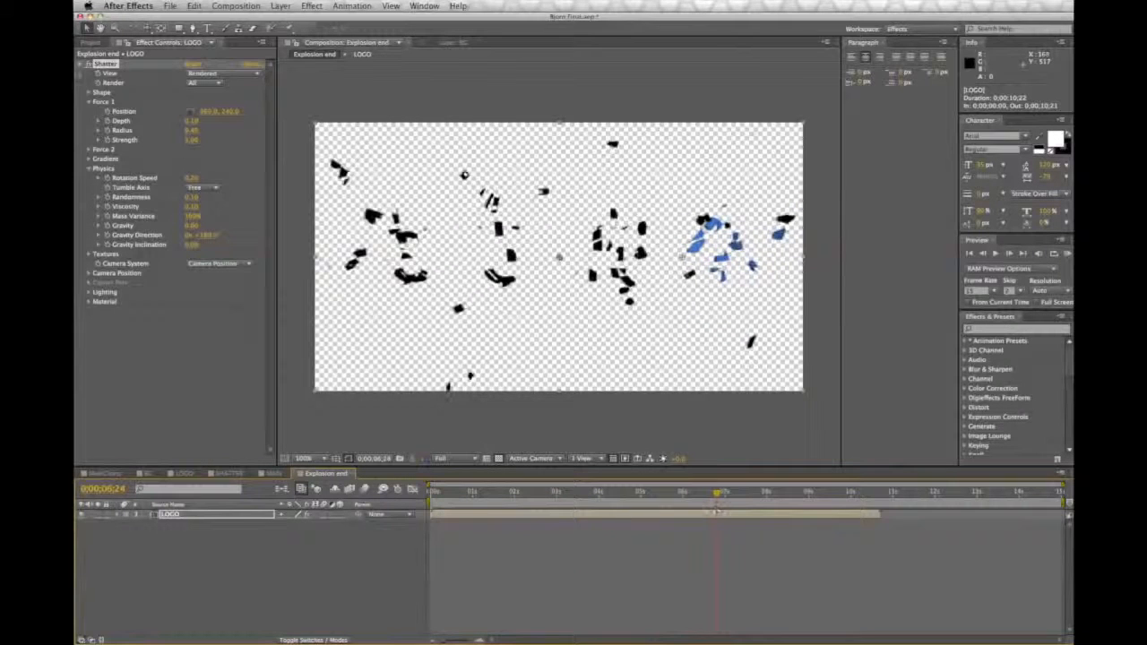
left_click(90, 92)
left_click(197, 131)
type("100")
key("Return")
left_click_drag(716, 493, 665, 511)
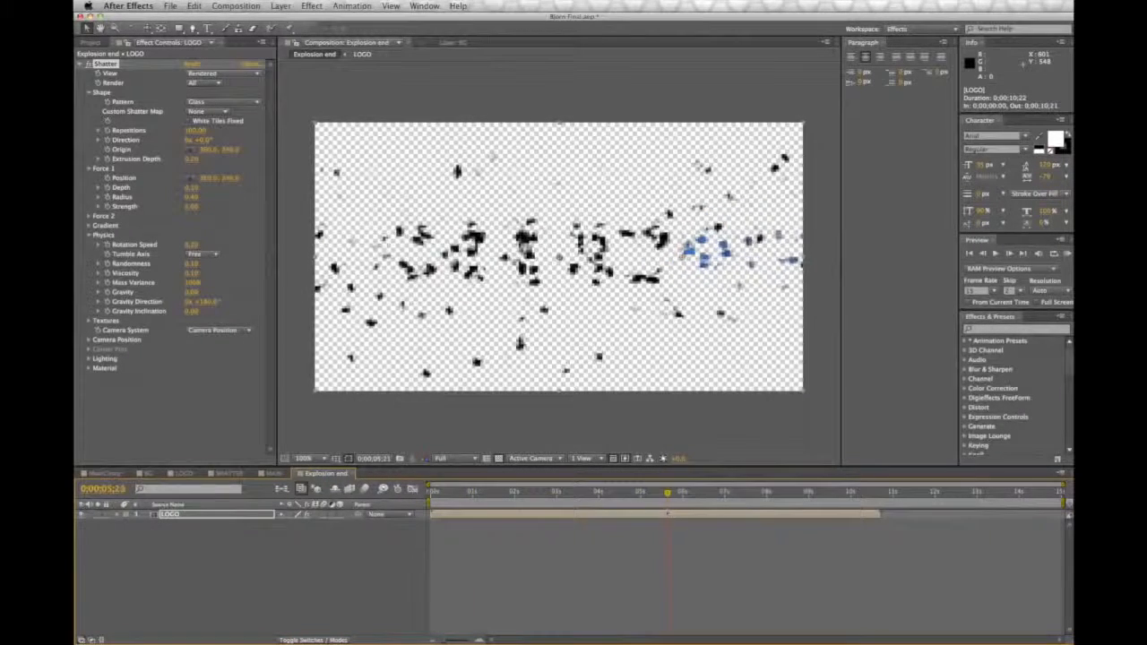
key("Home")
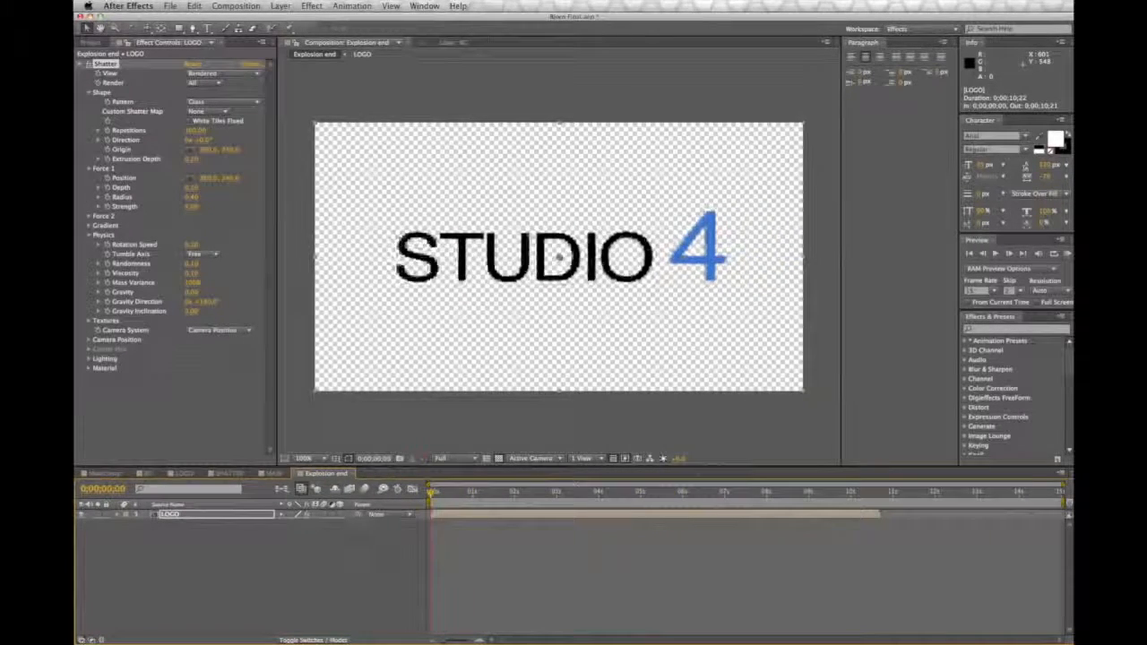
Step: Add the Explosion end composition to MAIN as a layer and start it at 0;00;12;04, where the SHATTER layer ends
left_click(275, 473)
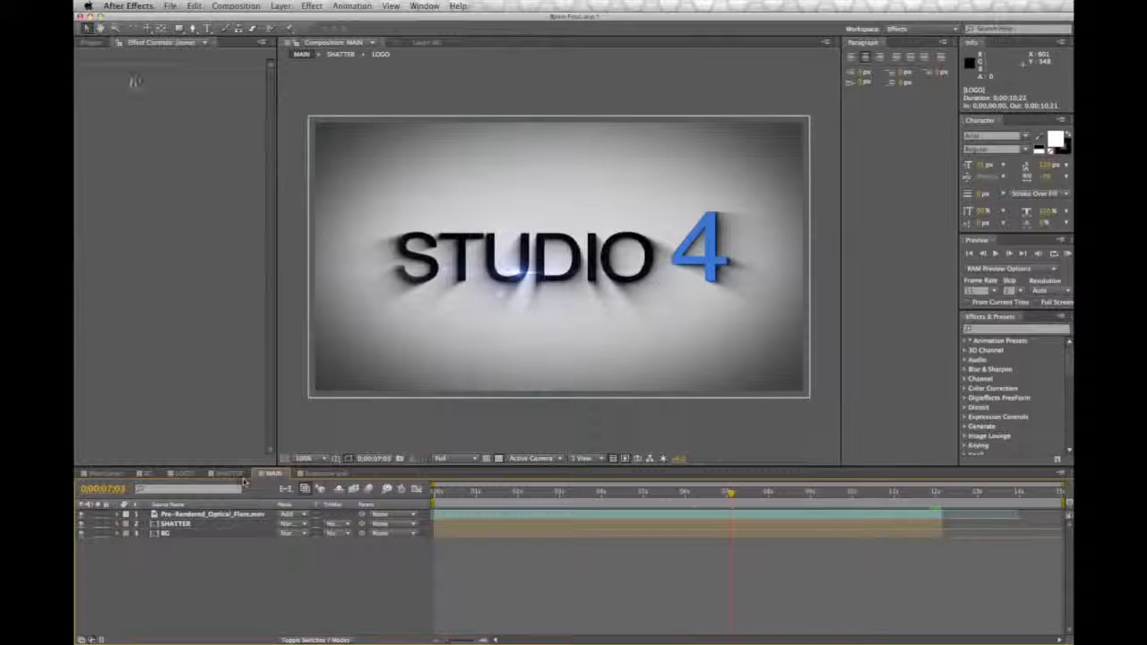
left_click(91, 42)
left_click(124, 164)
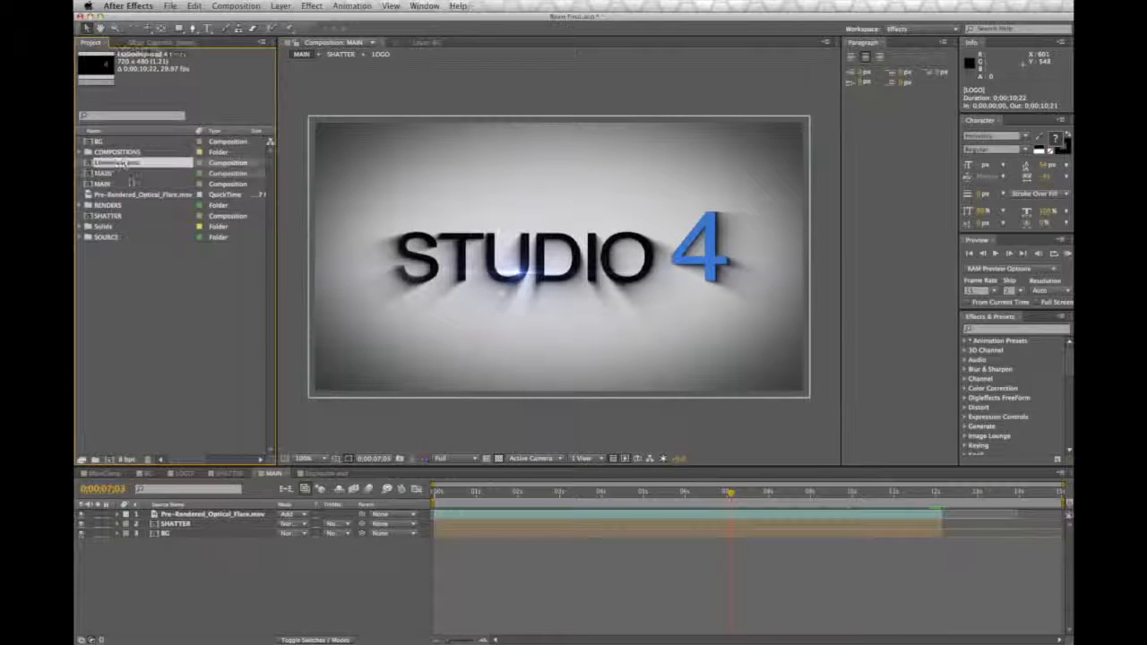
left_click_drag(128, 164, 246, 542)
left_click_drag(445, 542, 947, 541)
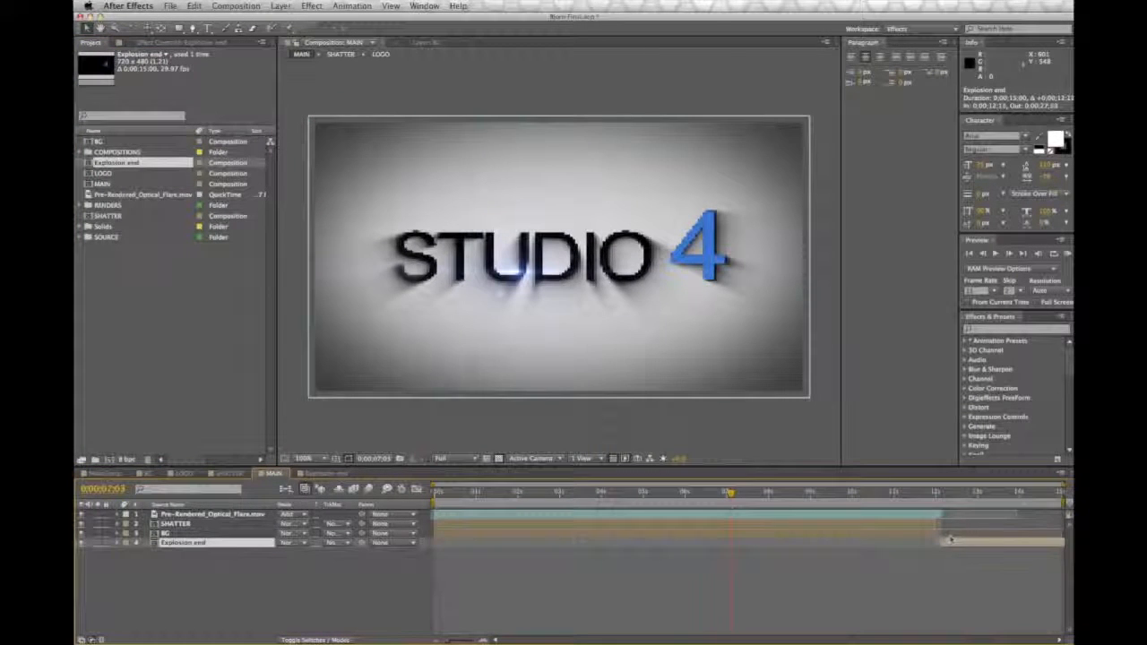
left_click(935, 493)
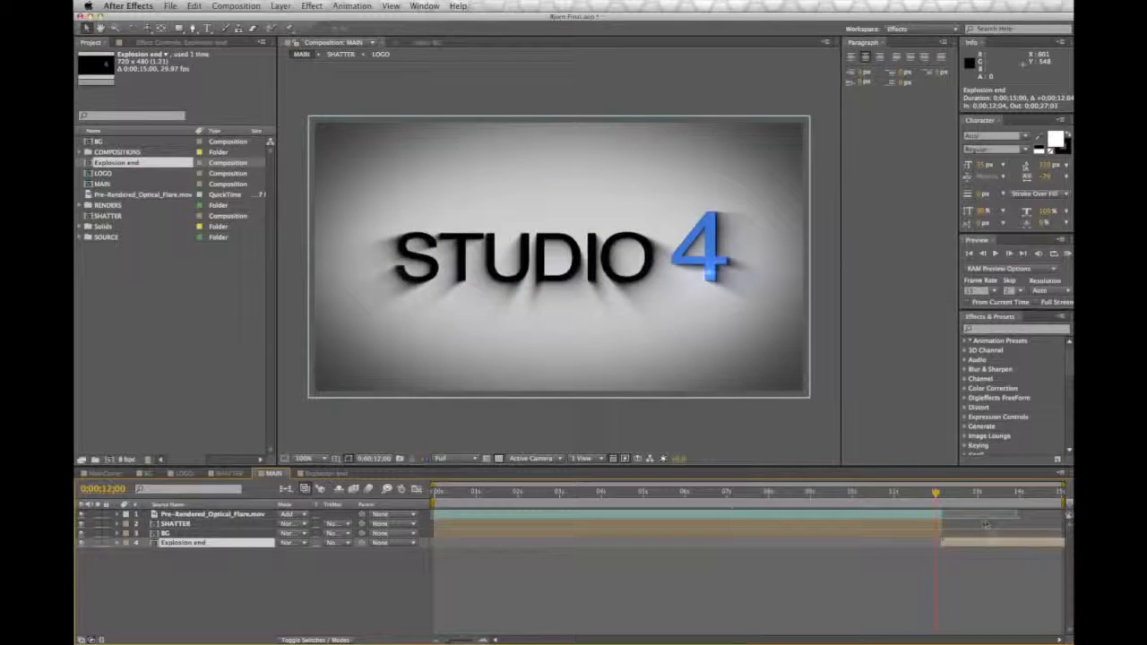
Step: Set the MAIN composition's duration to 20 seconds and show its full length in the timeline
left_click(253, 6)
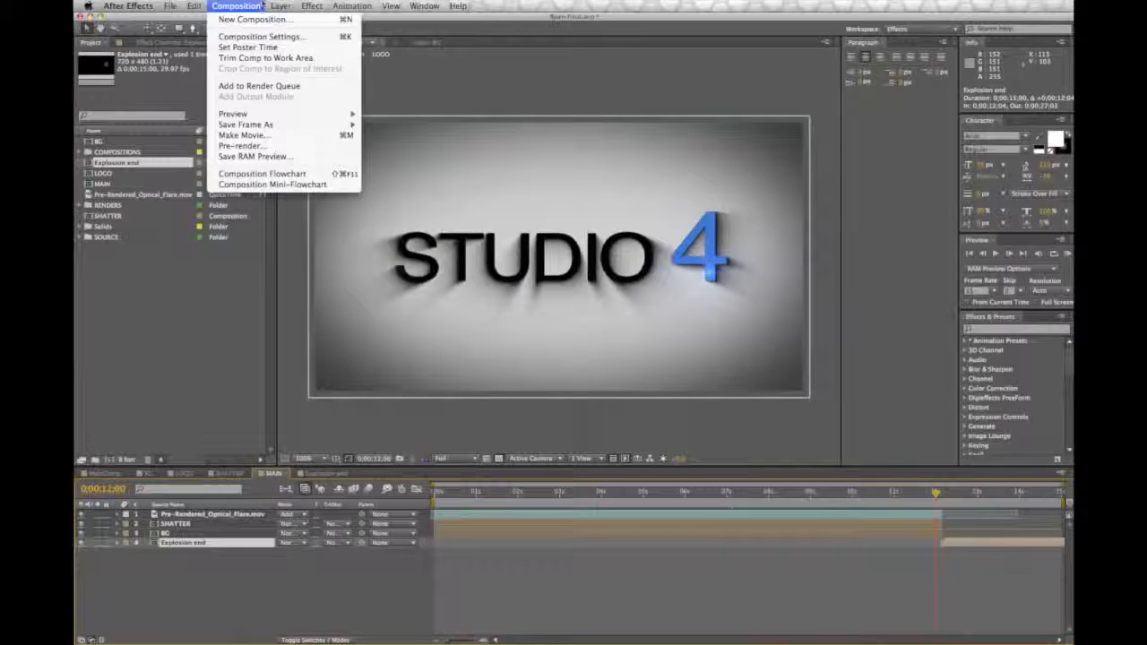
left_click(260, 36)
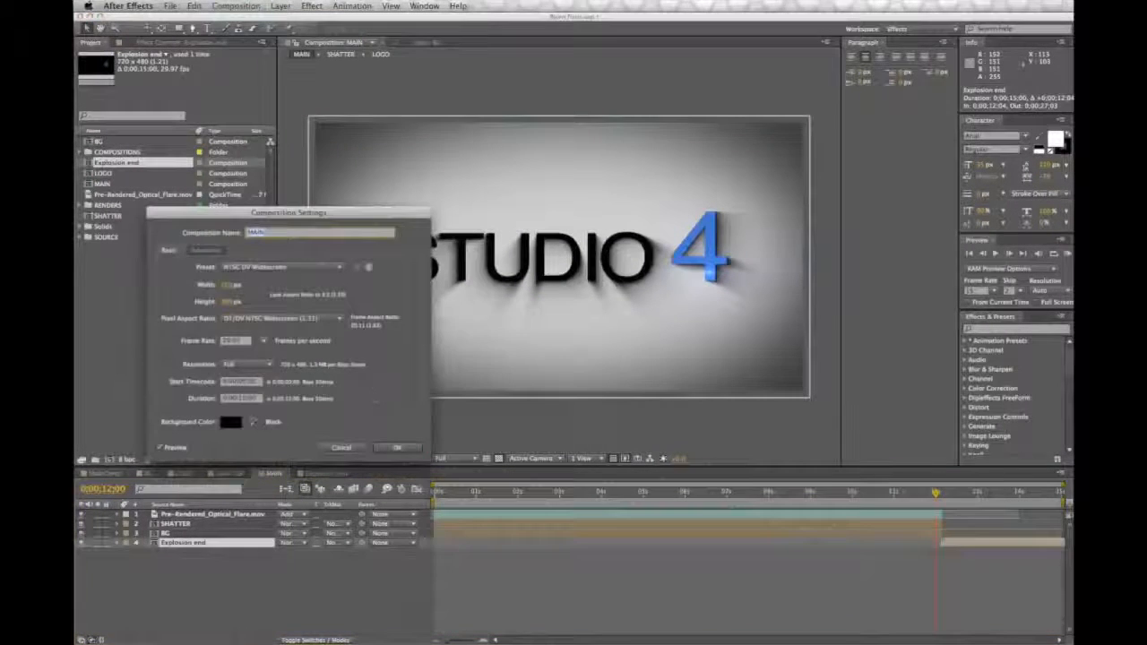
double_click(241, 398)
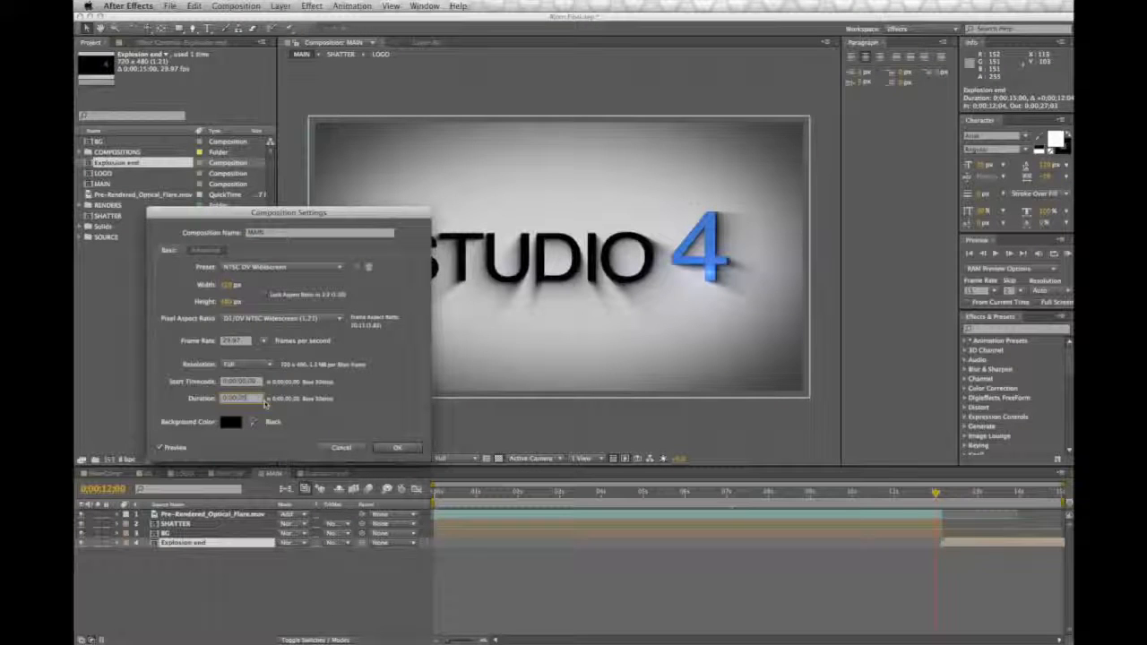
key("Return")
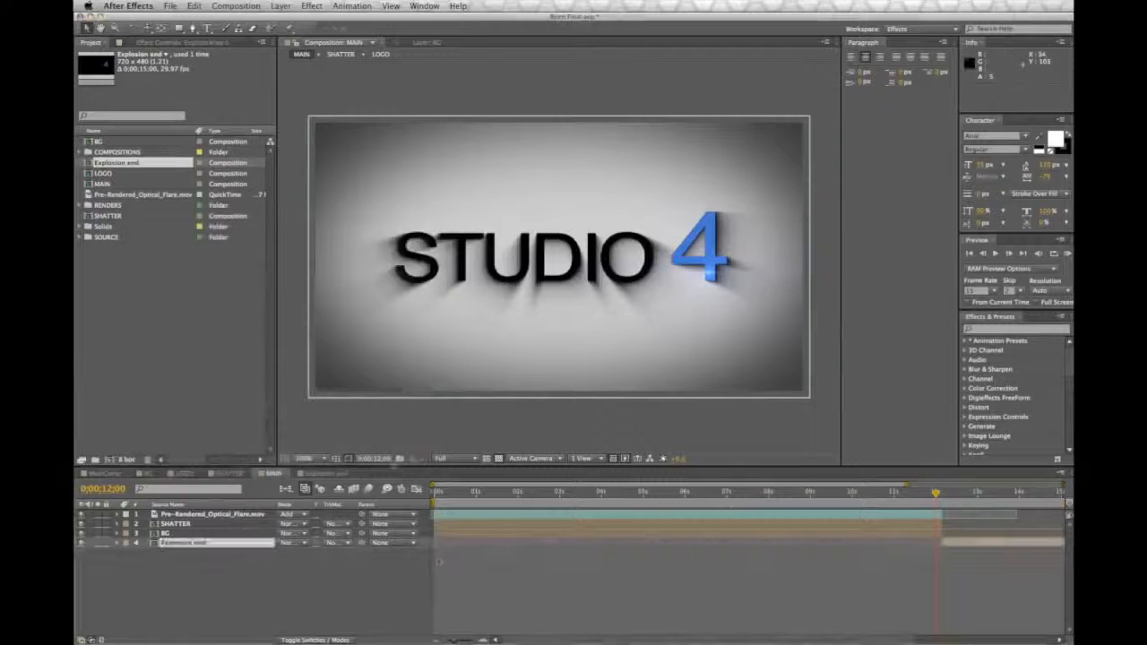
left_click_drag(453, 642, 445, 642)
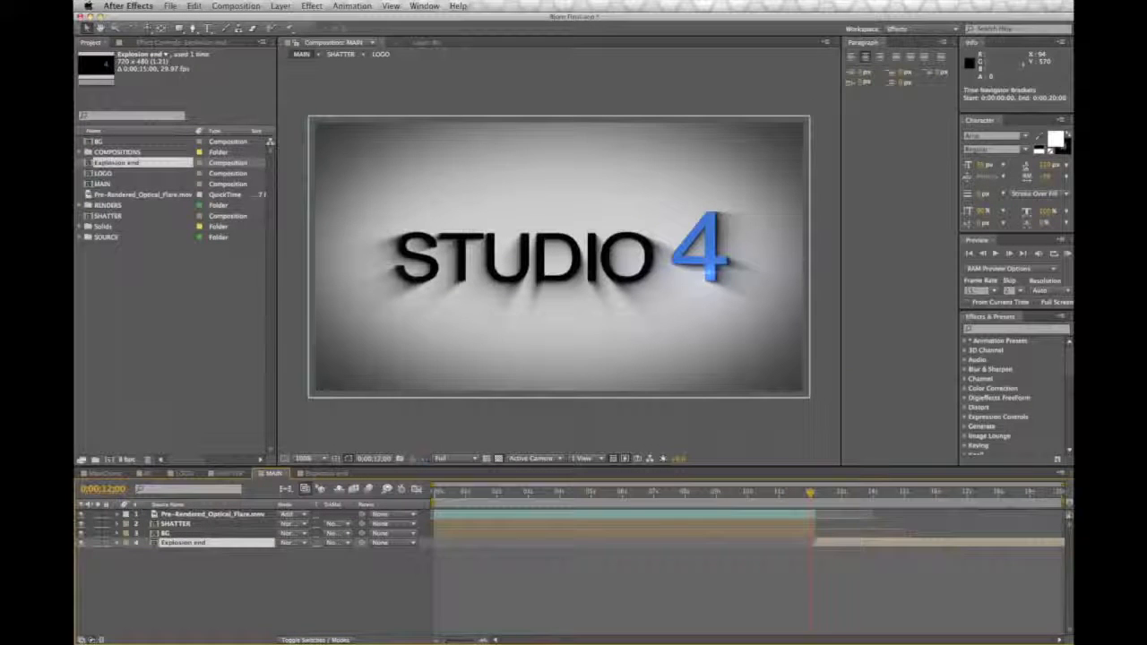
Step: Place the Explosion end layer above BG and extend the BG layer's out point to 0;00;14;29
left_click_drag(813, 499, 808, 498)
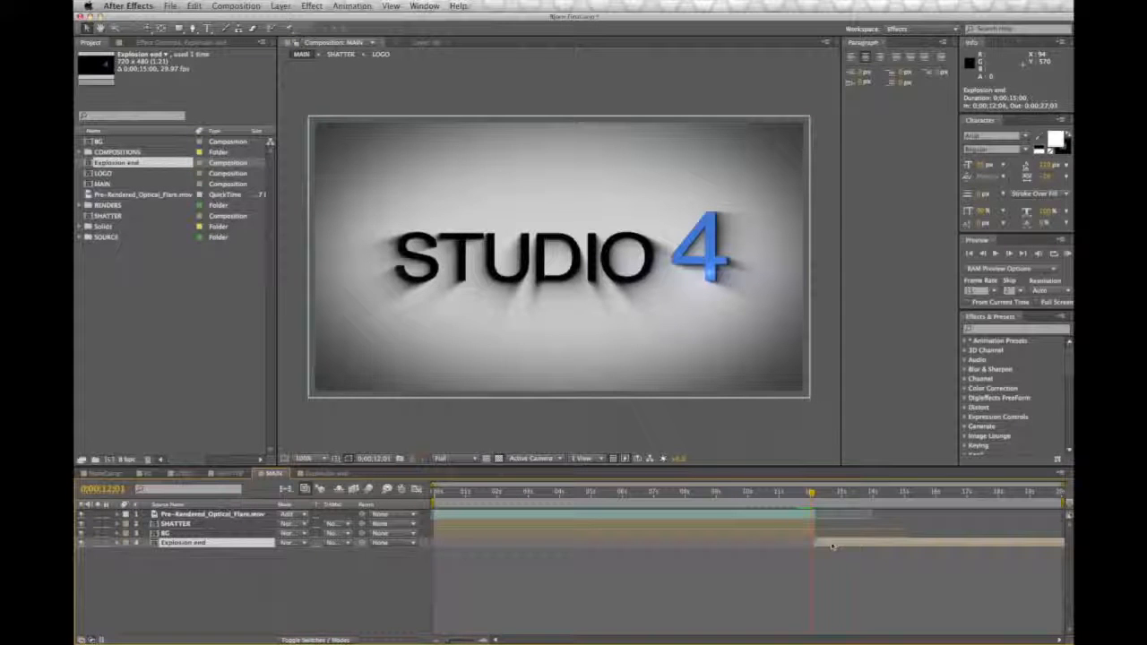
left_click_drag(173, 545, 171, 530)
left_click(167, 543)
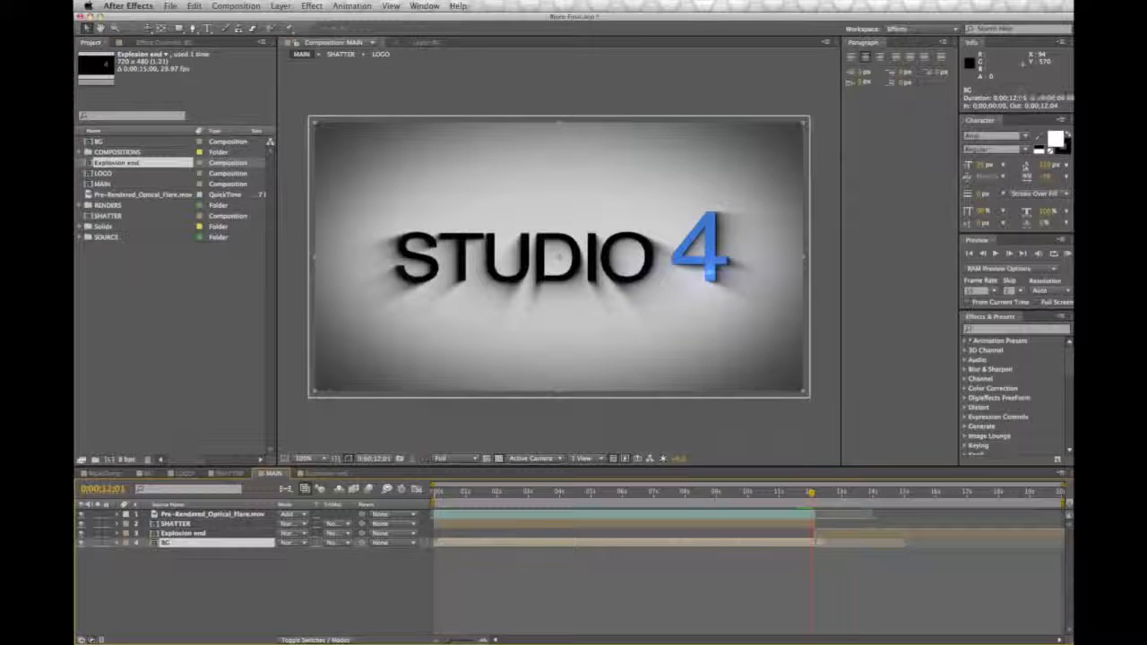
left_click_drag(860, 543, 902, 543)
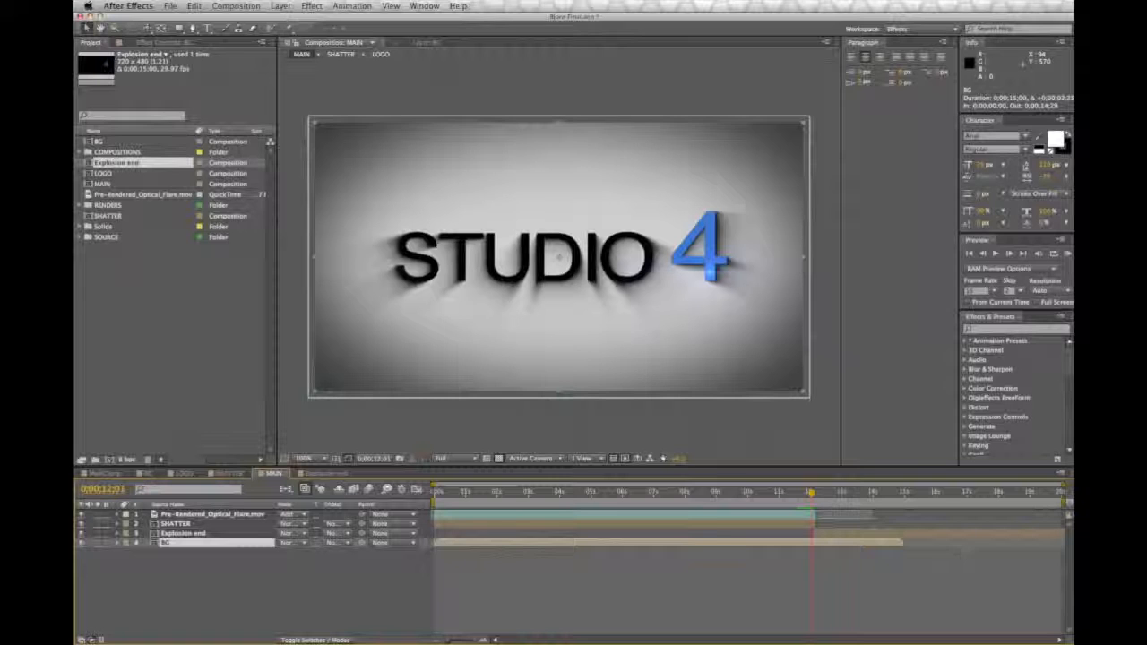
Step: End the work area where the BG layer ends and view the explosion at 0;00;12;07
left_click(1062, 493)
left_click_drag(1064, 504, 903, 504)
left_click_drag(1064, 484, 955, 504)
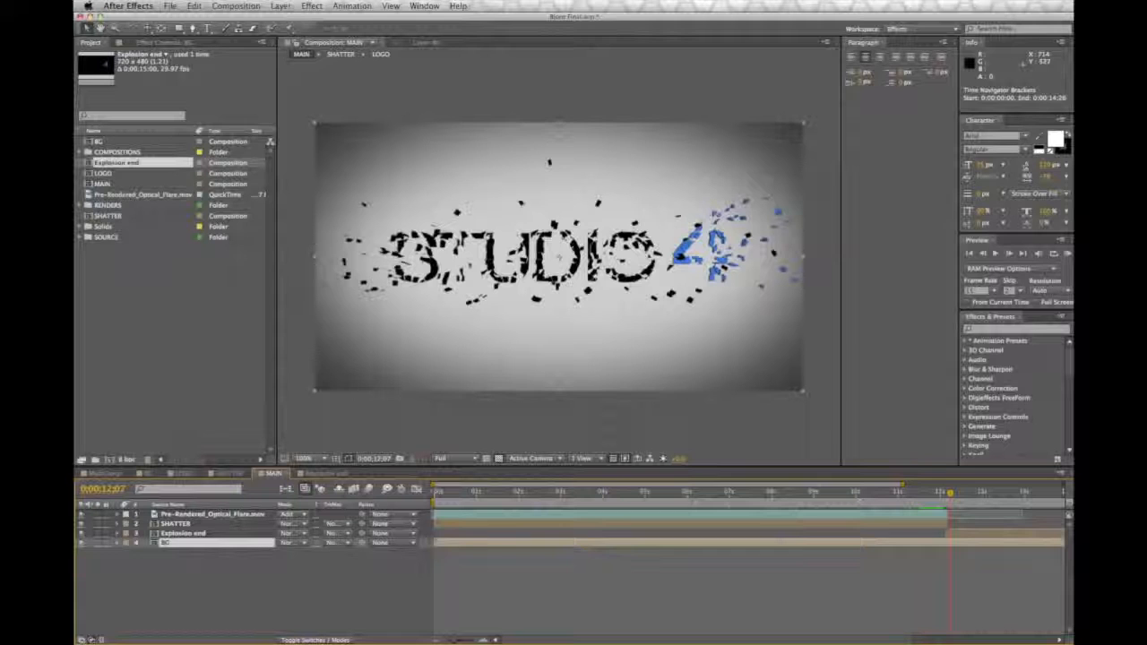
Step: Create a new solid layer named Flare in MAIN
left_click(278, 7)
mouse_move(280, 23)
left_click(431, 33)
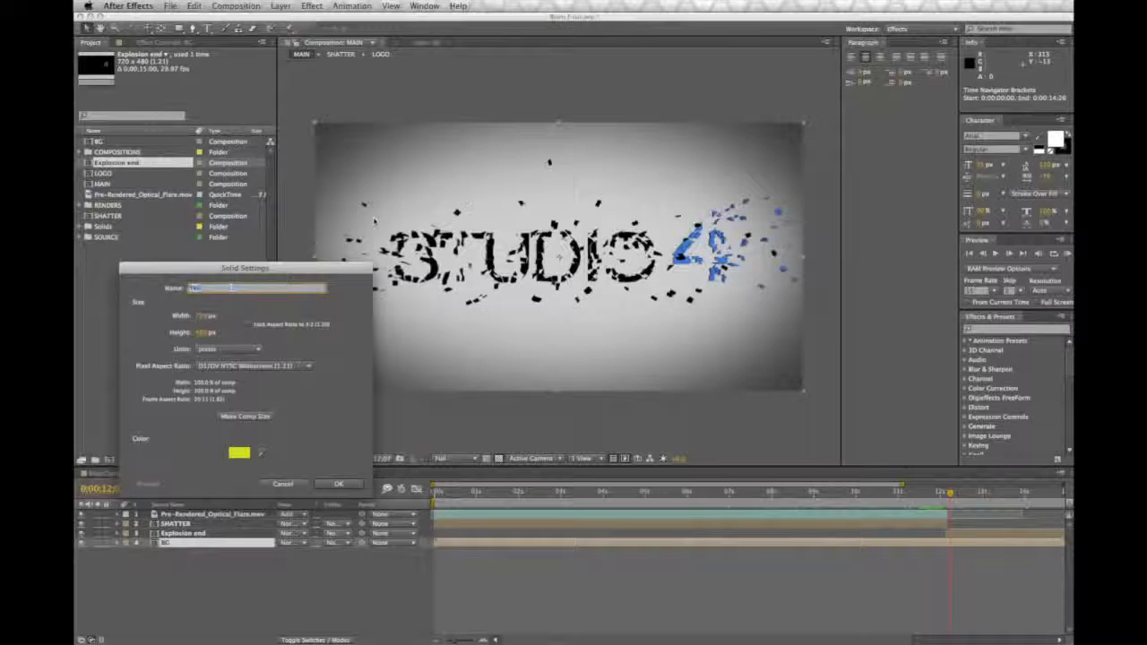
type("Flare")
key("Return")
Step: Apply Video Copilot Optical Flares to the Flare solid, using the Cool Flare preset from the Motion Graphics presets
left_click(312, 6)
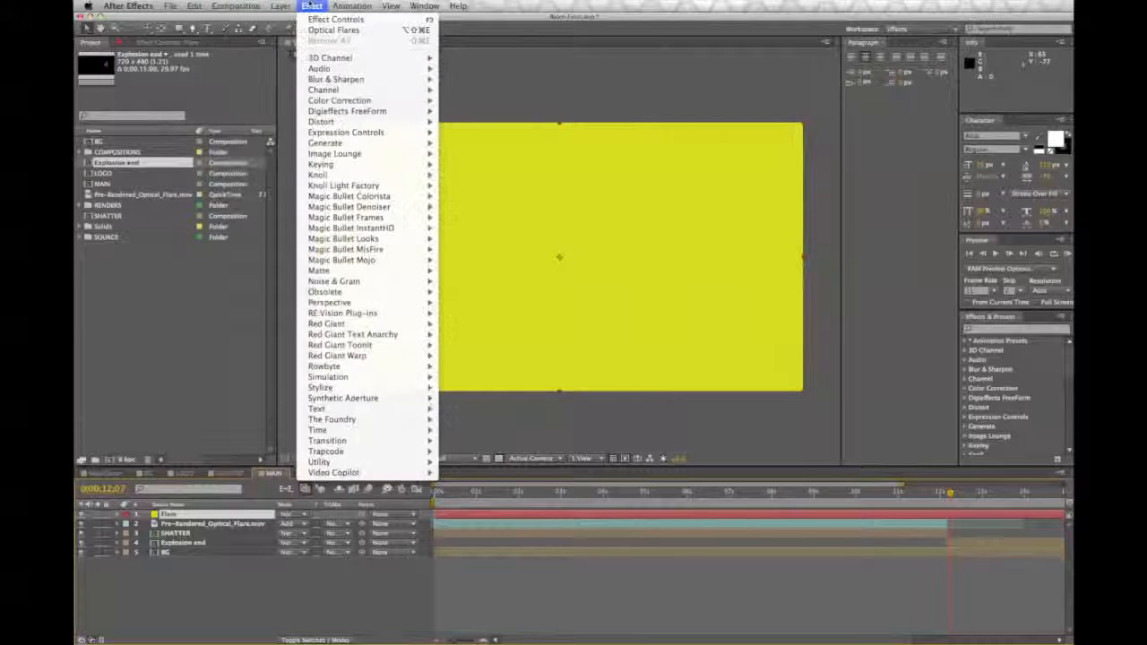
mouse_move(389, 474)
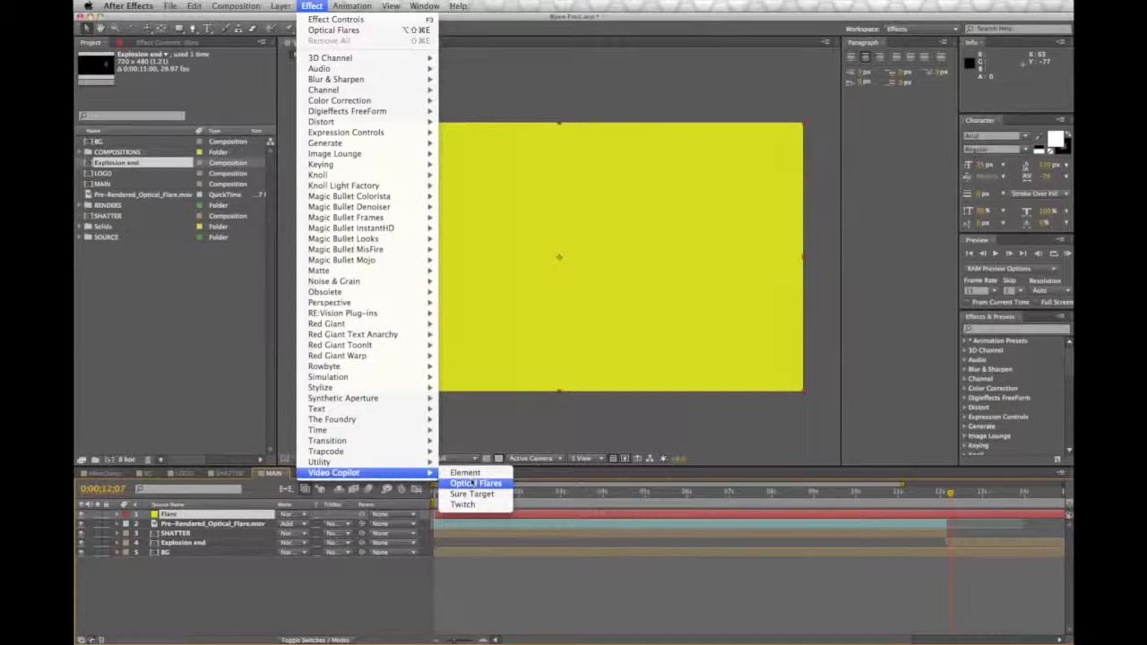
left_click(474, 484)
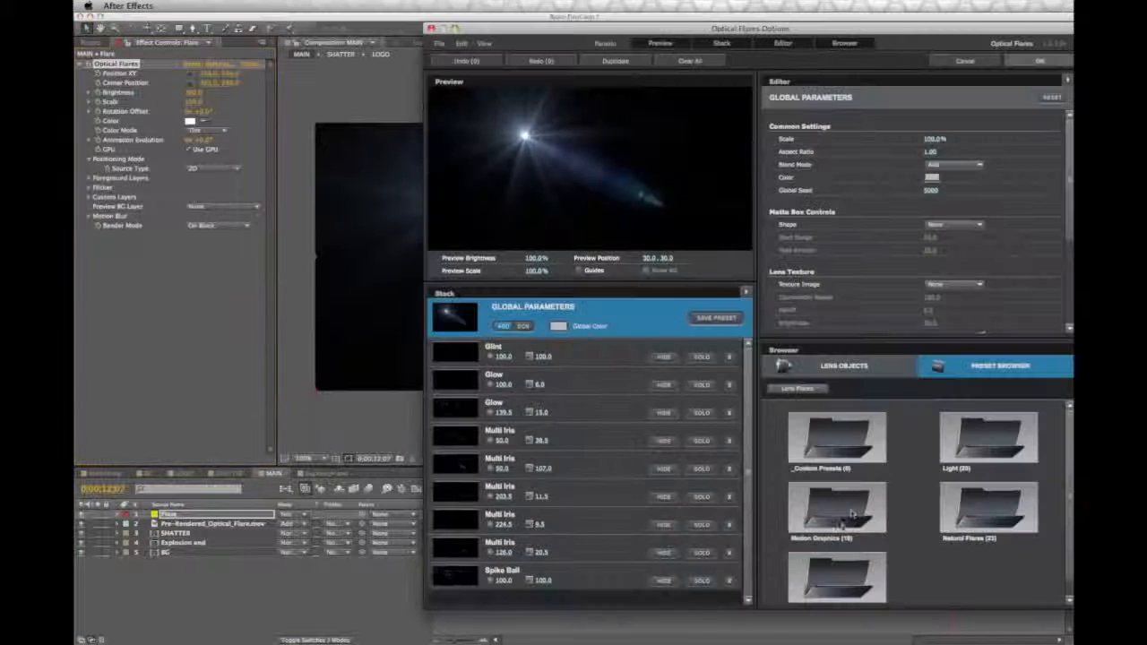
left_click(978, 446)
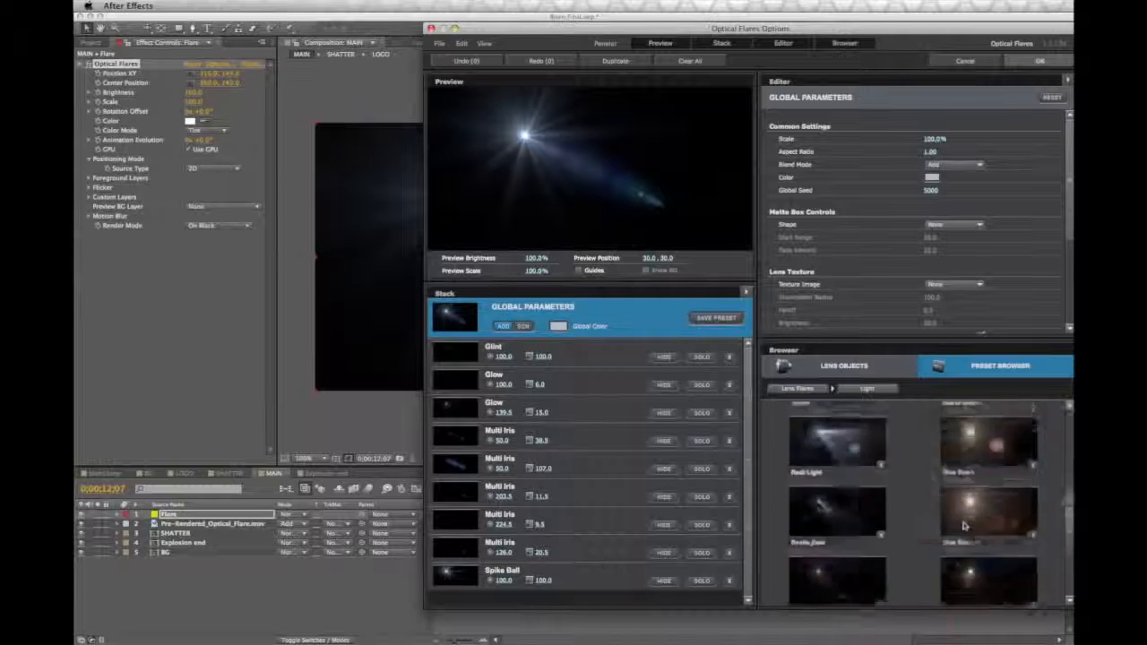
left_click(850, 438)
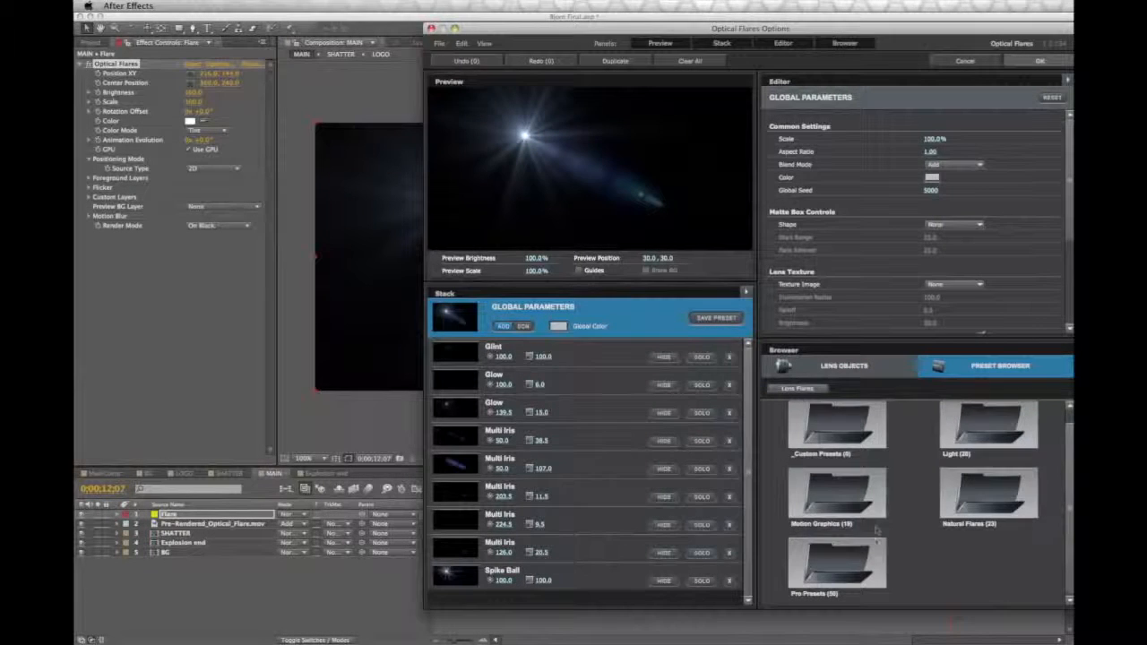
left_click(860, 499)
mouse_move(1070, 473)
left_mouse_down()
mouse_move(1070, 549)
mouse_move(1070, 442)
mouse_move(1072, 458)
left_mouse_up()
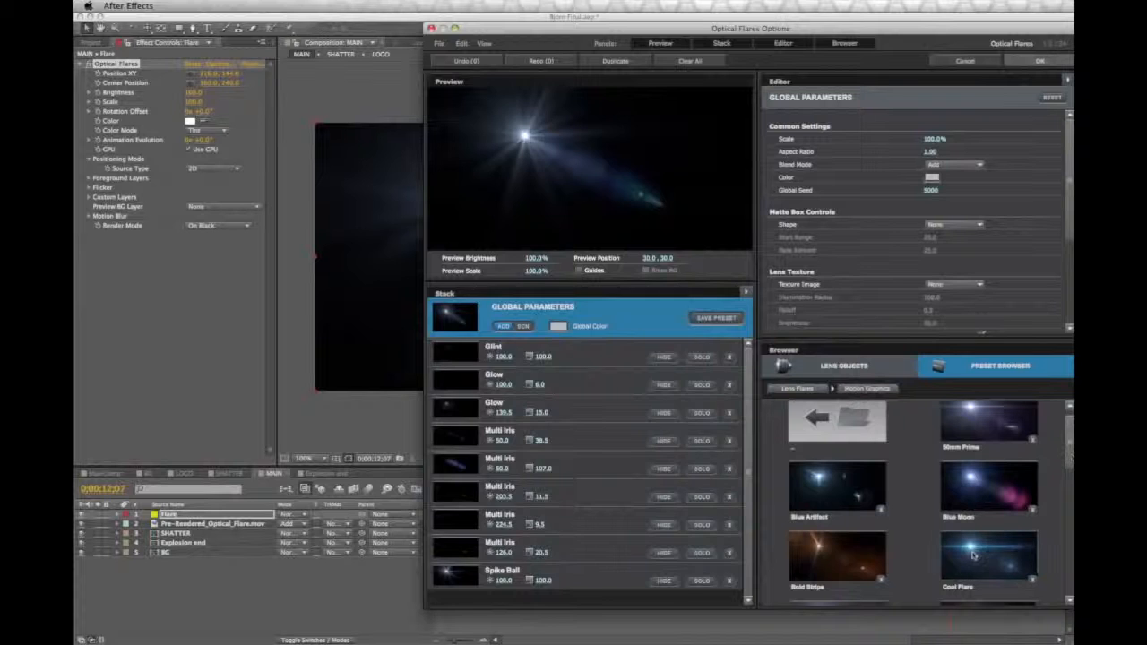
left_click(973, 555)
left_click(1039, 60)
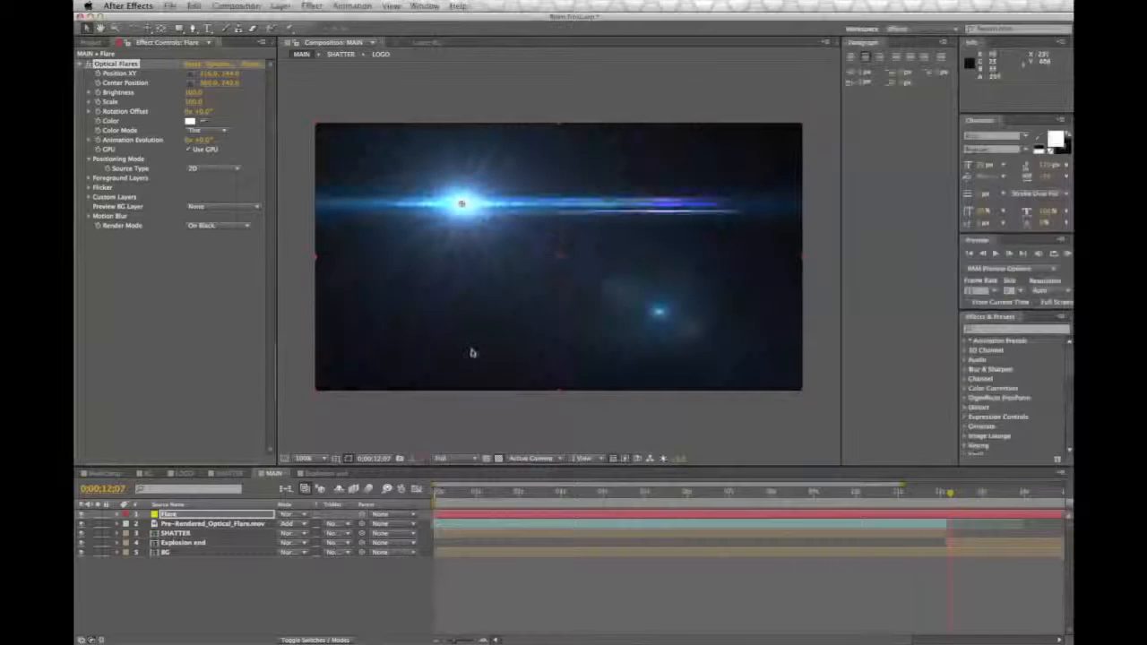
Step: Set the Flare layer's blending mode to Add
left_click_drag(461, 205, 461, 205)
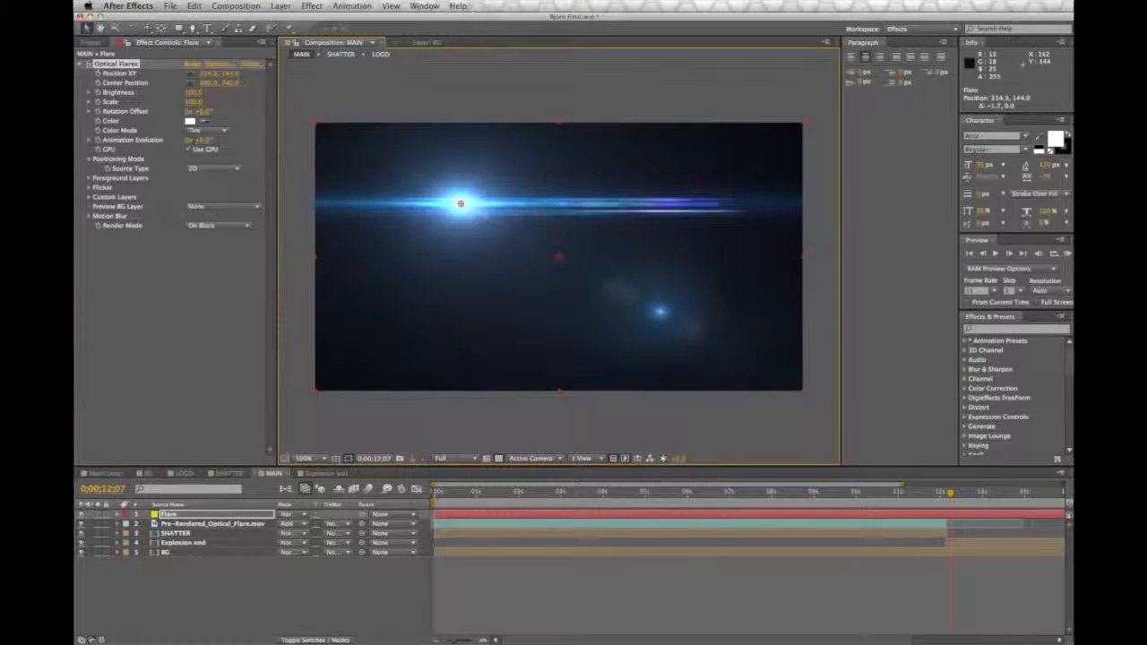
left_click(285, 516)
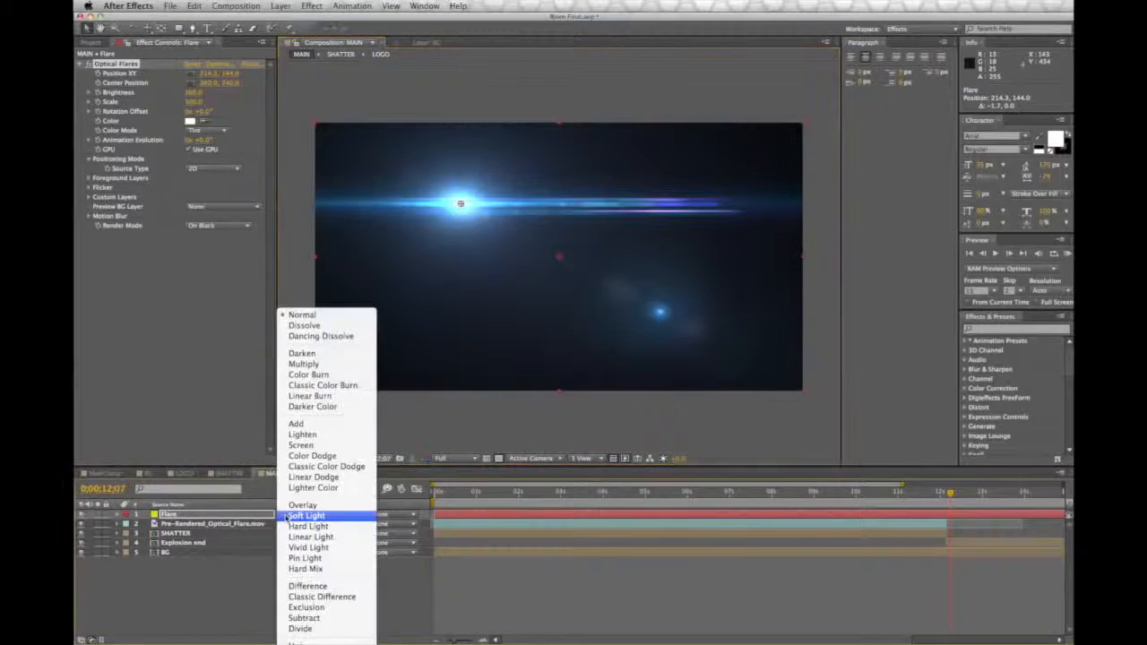
left_click(300, 425)
Step: Position the flare's light over the logo's centre at about 365, 228 and its centre point near the frame's lower-left corner
mouse_move(460, 204)
left_mouse_down()
mouse_move(562, 235)
mouse_move(560, 258)
mouse_move(456, 349)
left_mouse_up()
left_click_drag(421, 405, 470, 406)
left_click_drag(569, 230, 557, 260)
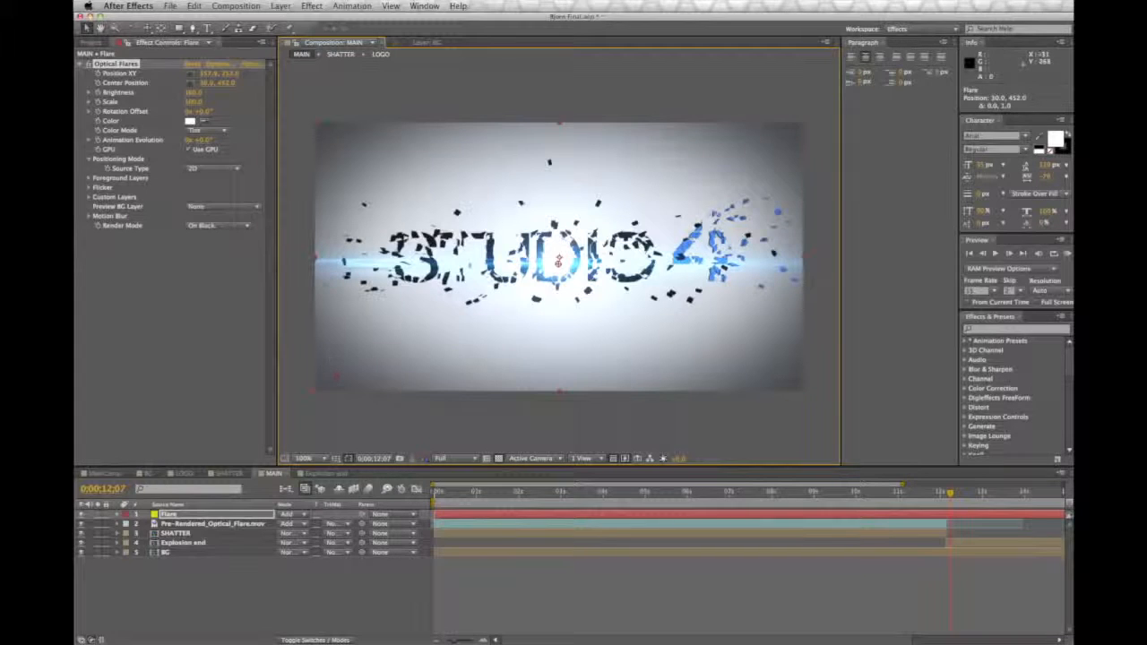
mouse_move(194, 93)
left_mouse_down()
mouse_move(217, 93)
mouse_move(168, 93)
mouse_move(194, 93)
left_mouse_up()
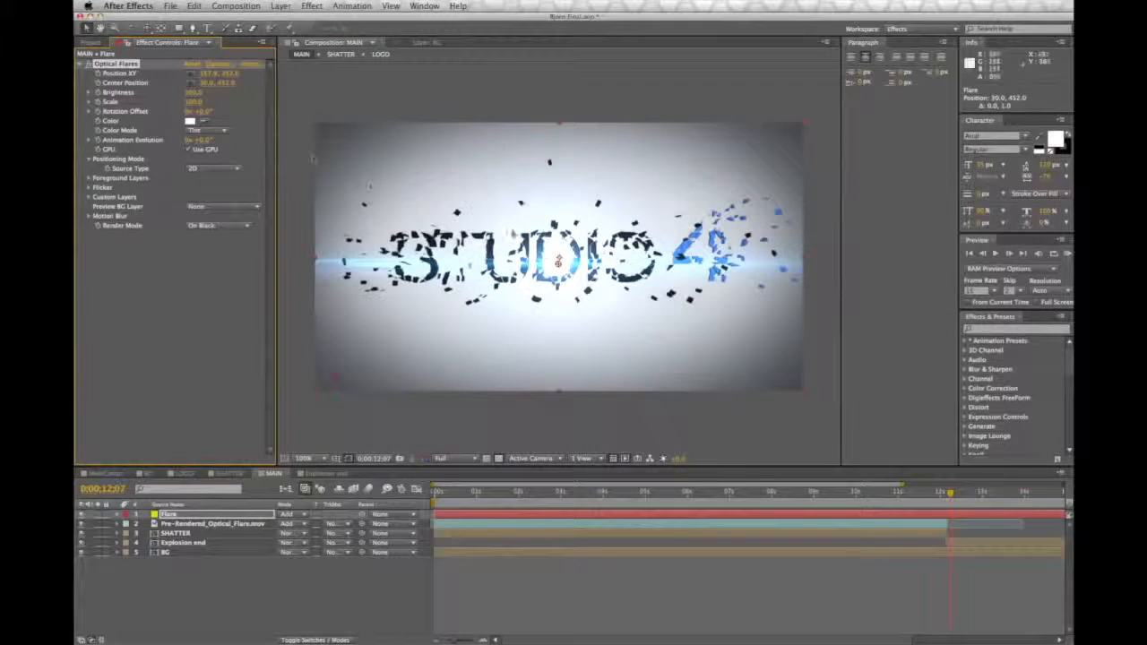
left_click_drag(559, 262, 562, 254)
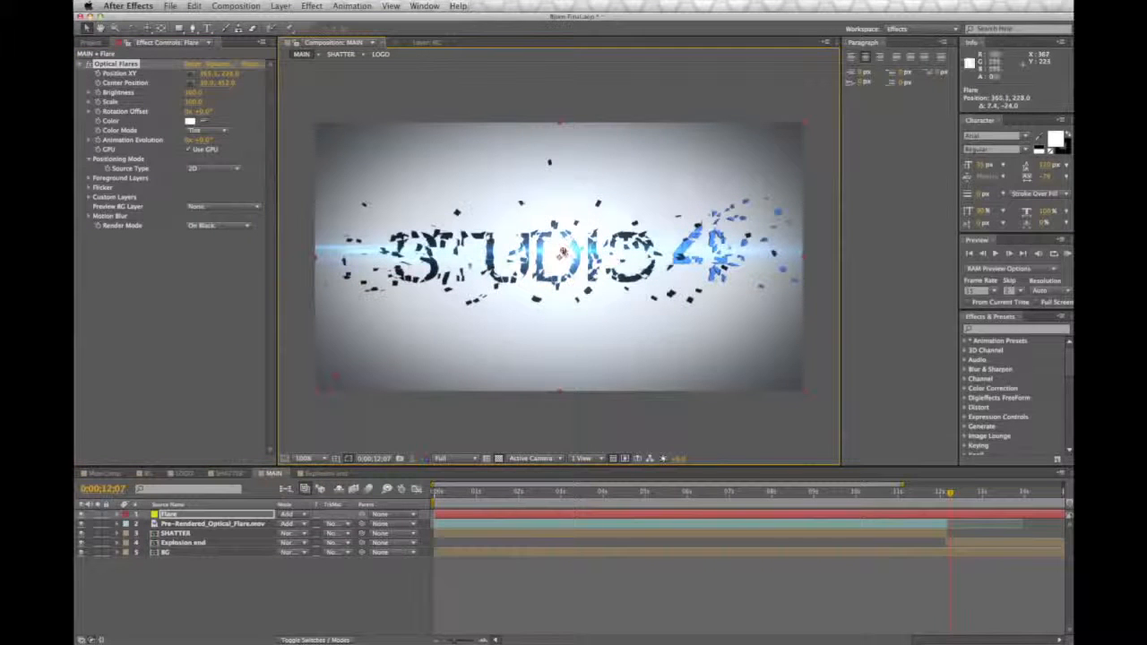
Step: Start the Flare layer at 0;00;12;04, where the explosion begins, and check its timing
left_click_drag(951, 494, 945, 492)
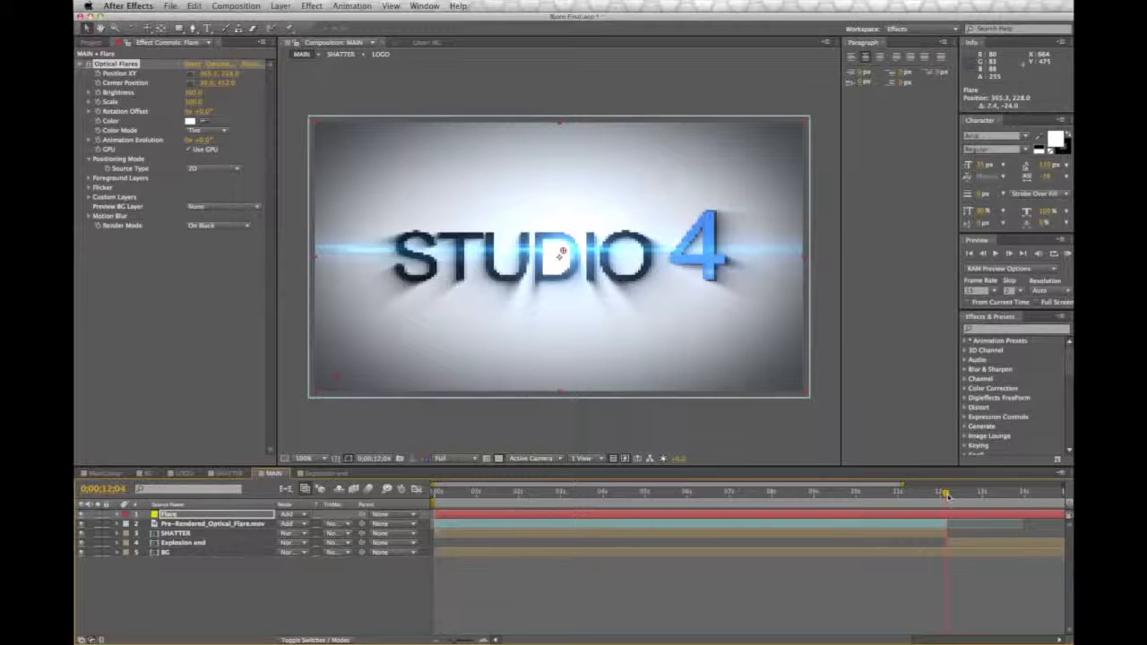
left_click(218, 64)
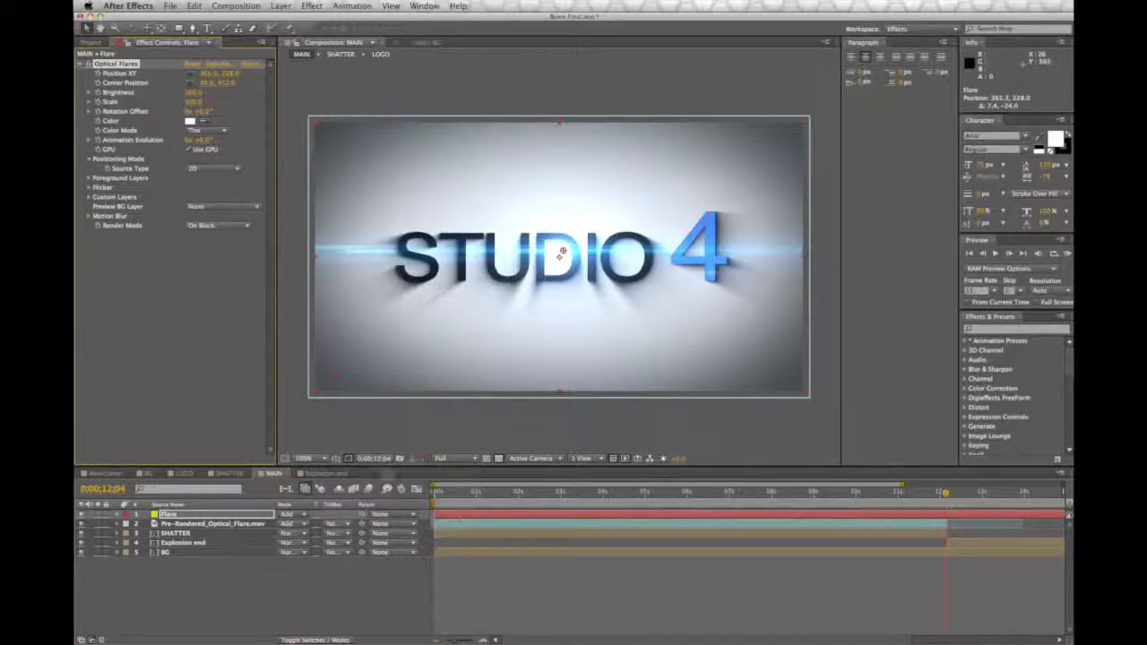
left_click_drag(456, 517, 942, 520)
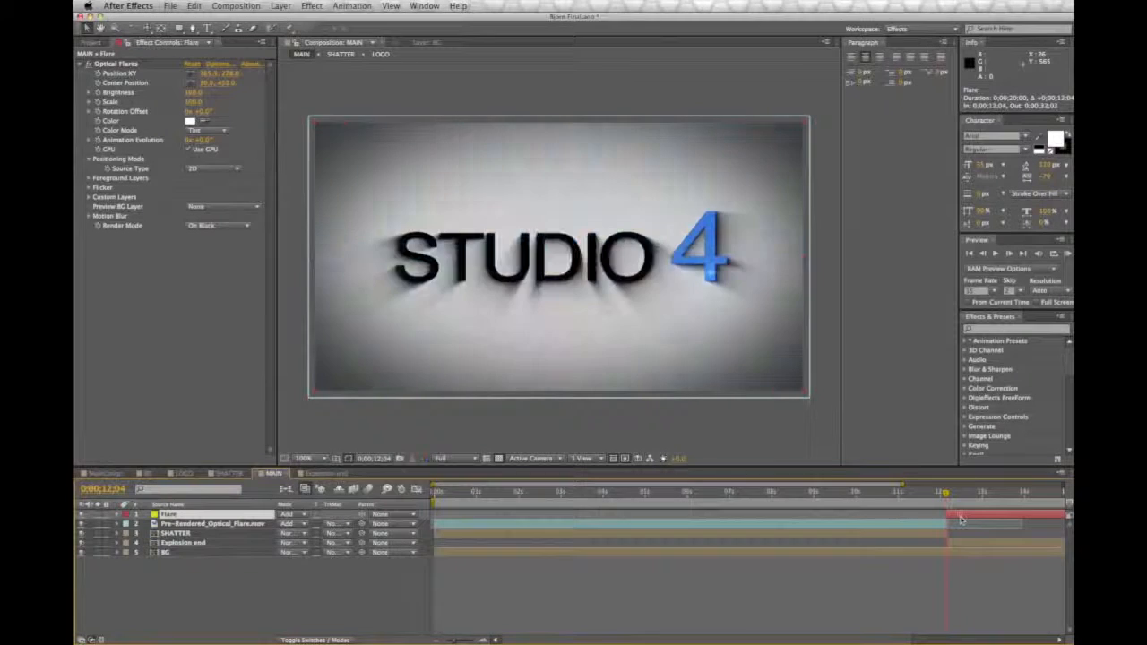
key("[")
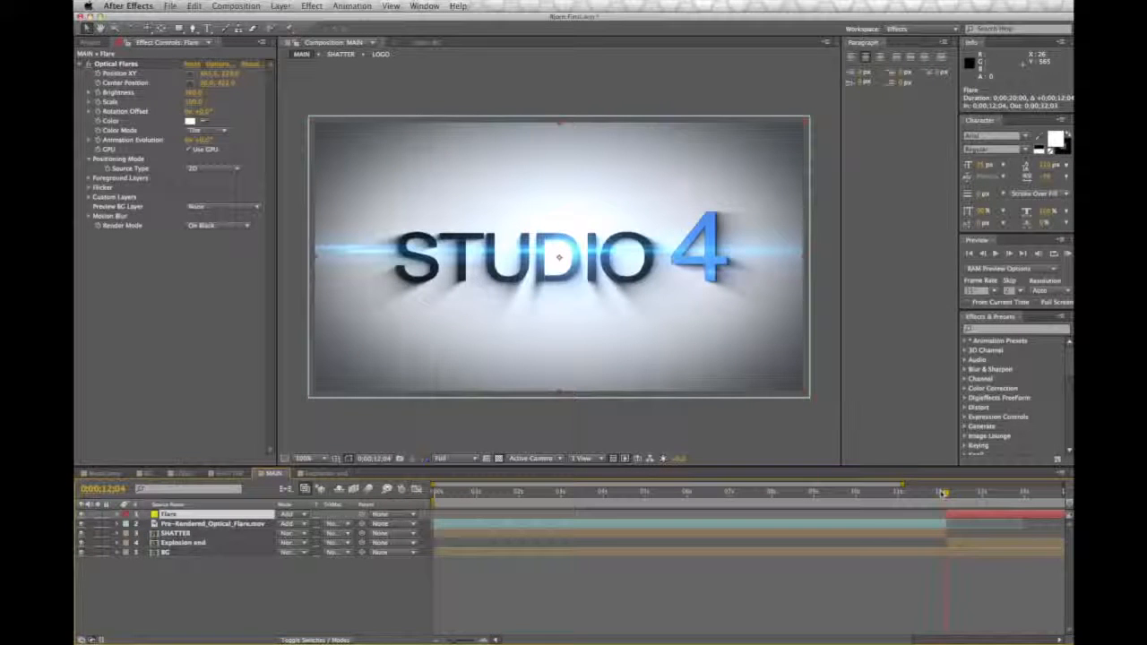
mouse_move(957, 494)
left_mouse_down()
mouse_move(989, 495)
mouse_move(945, 495)
left_mouse_up()
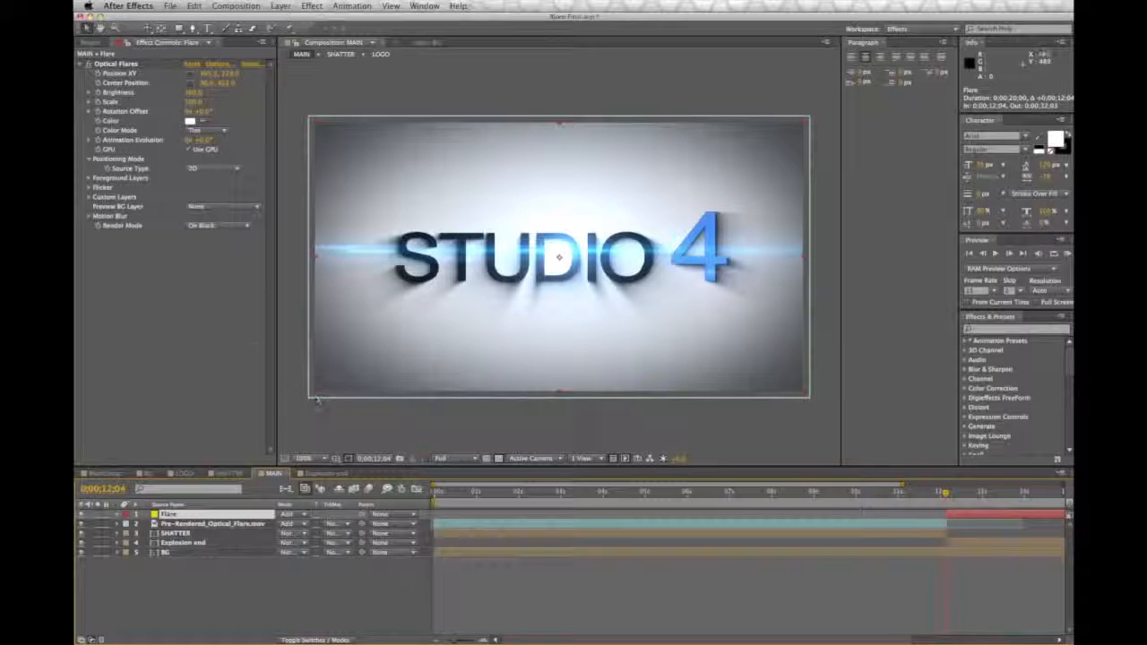
Step: Keyframe the flare's Center Position at 0;00;12;04 and move it to about 750, 476 near the frame's lower-right corner at about 0;00;14;29
left_click(132, 87)
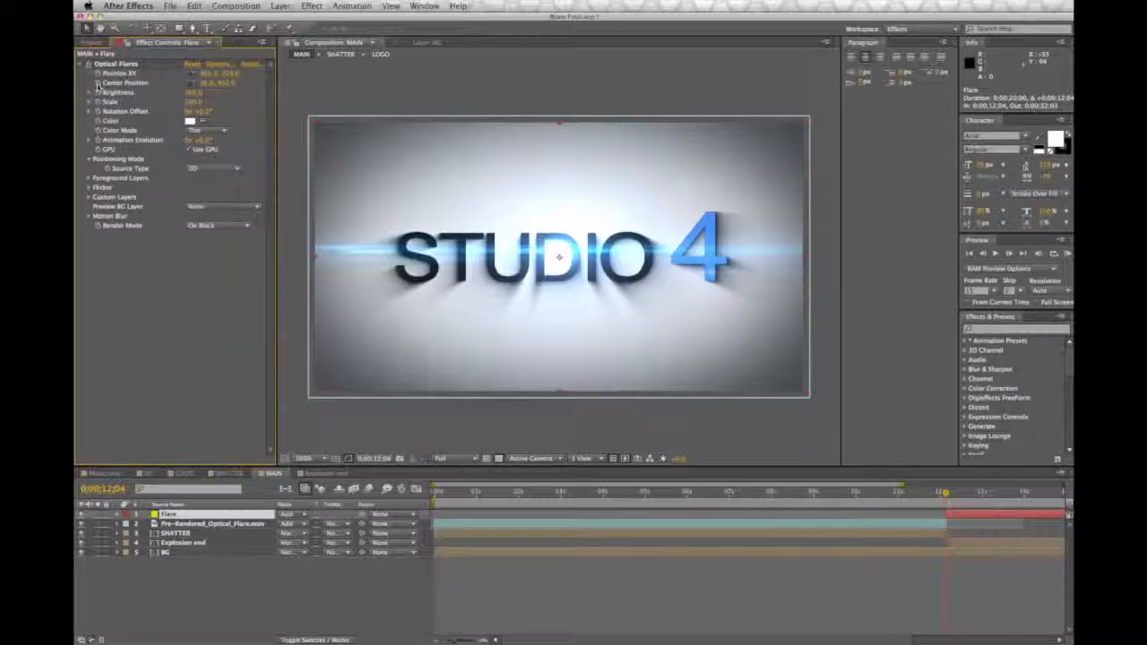
left_click(99, 83)
left_click_drag(402, 427, 438, 383)
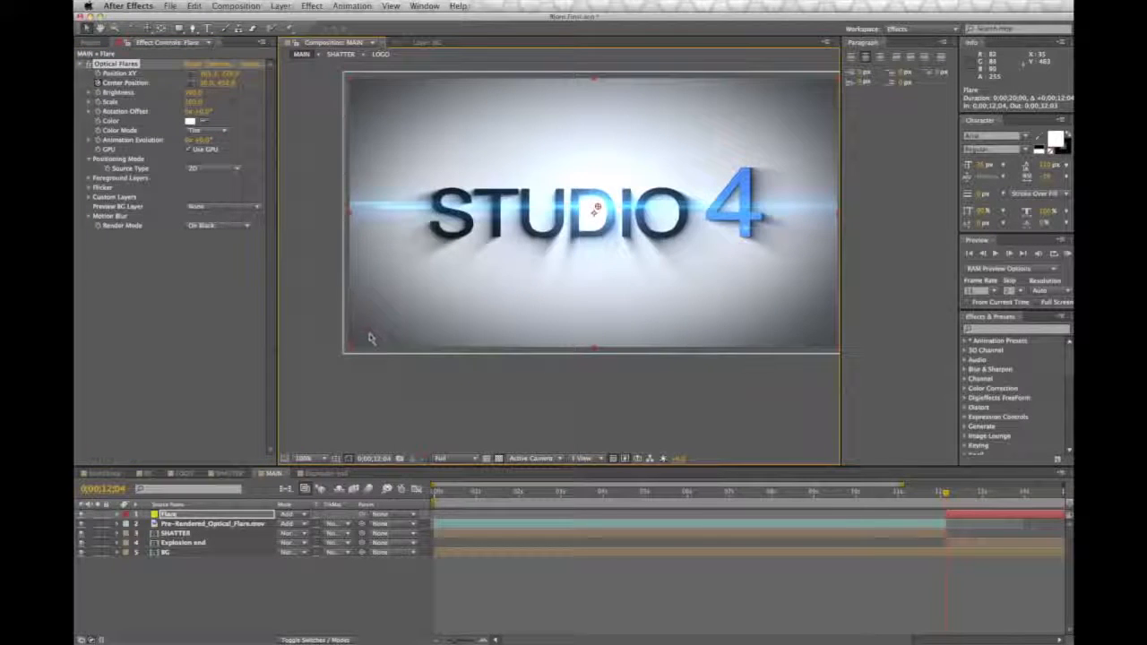
left_click_drag(947, 494, 1065, 496)
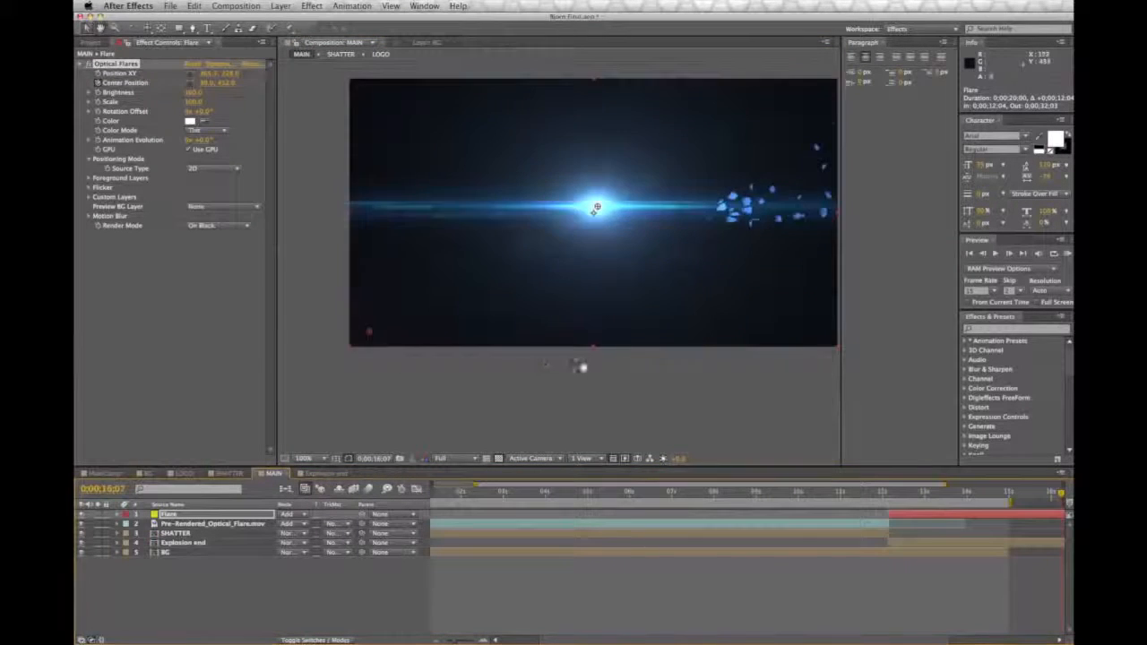
left_click_drag(579, 366, 527, 376)
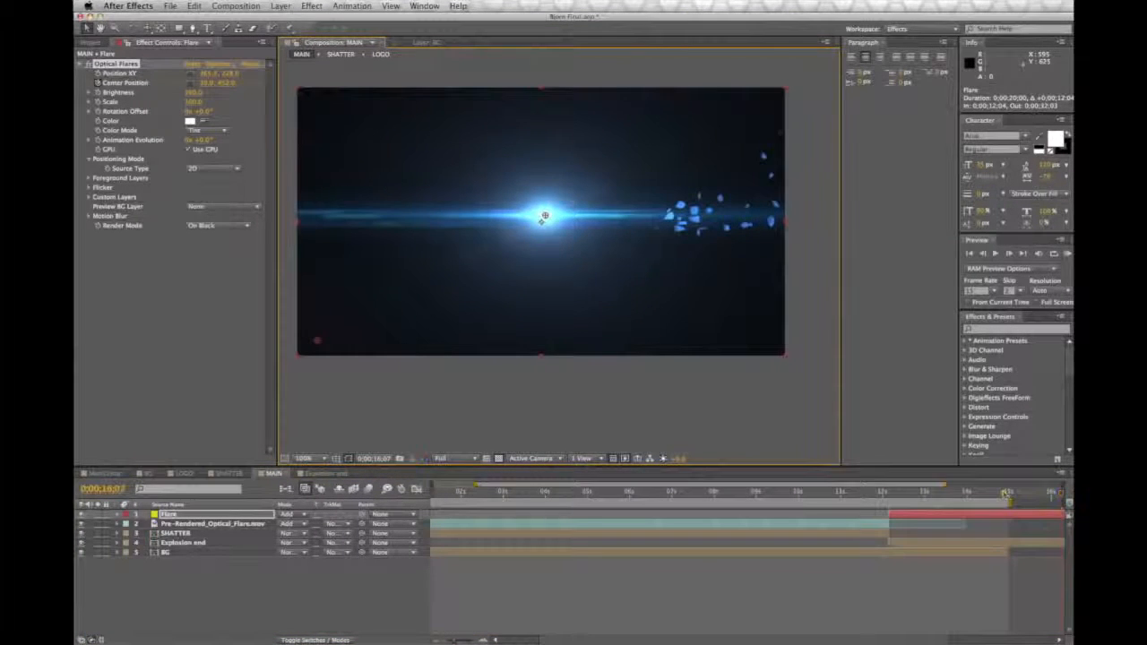
left_click(1005, 493)
left_click_drag(320, 346, 735, 354)
Step: Preview the moving flare over the exploding logo from about 0;00;12;02 and check how both start together
left_click_drag(887, 492, 937, 497)
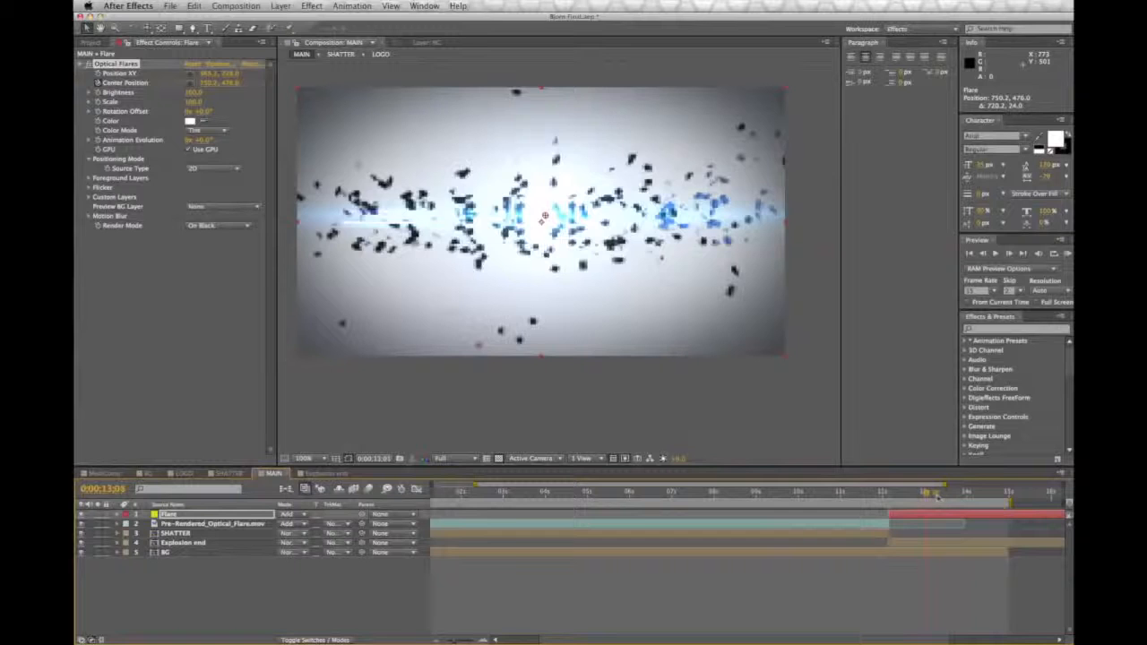
left_click(884, 493)
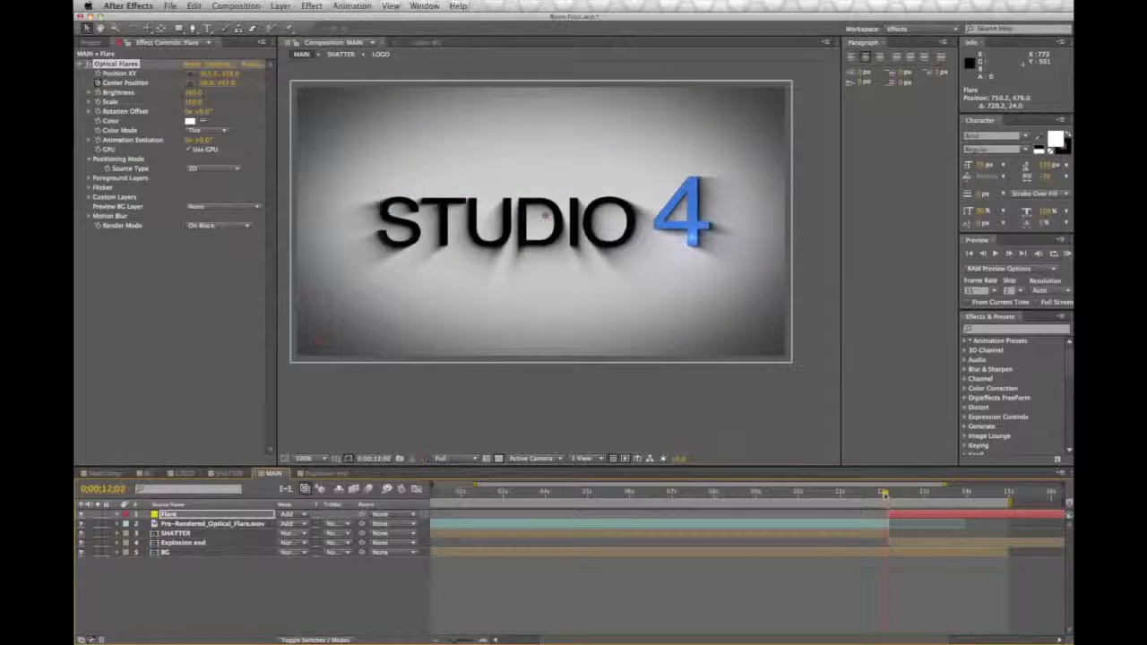
left_click(970, 254)
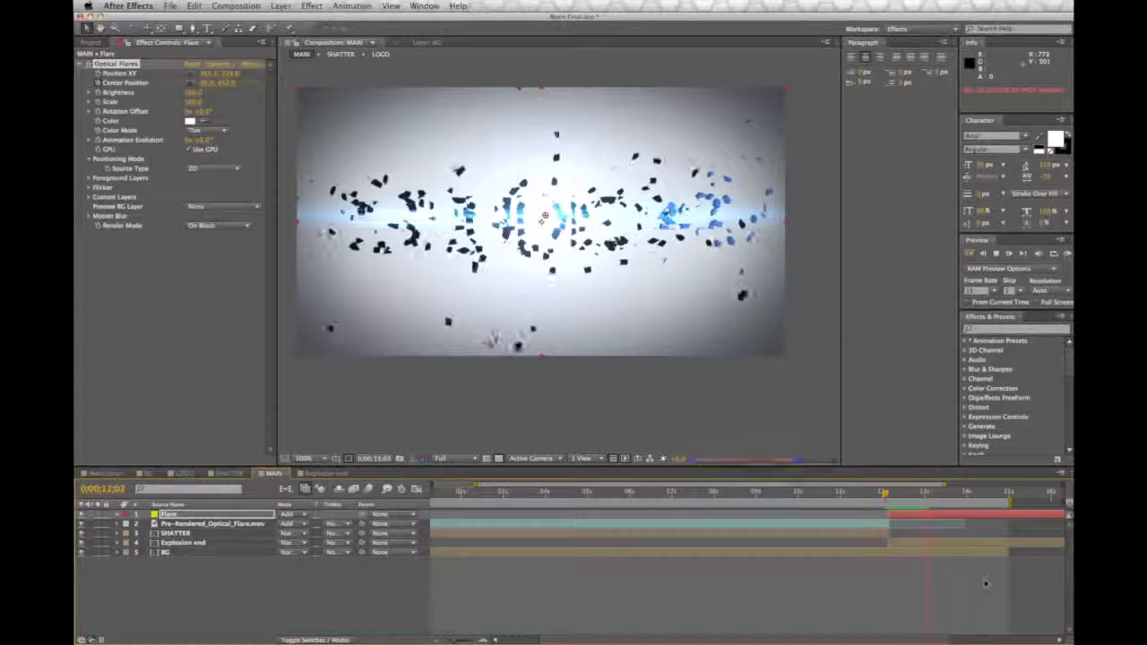
left_click_drag(932, 494, 886, 495)
key("KP_0")
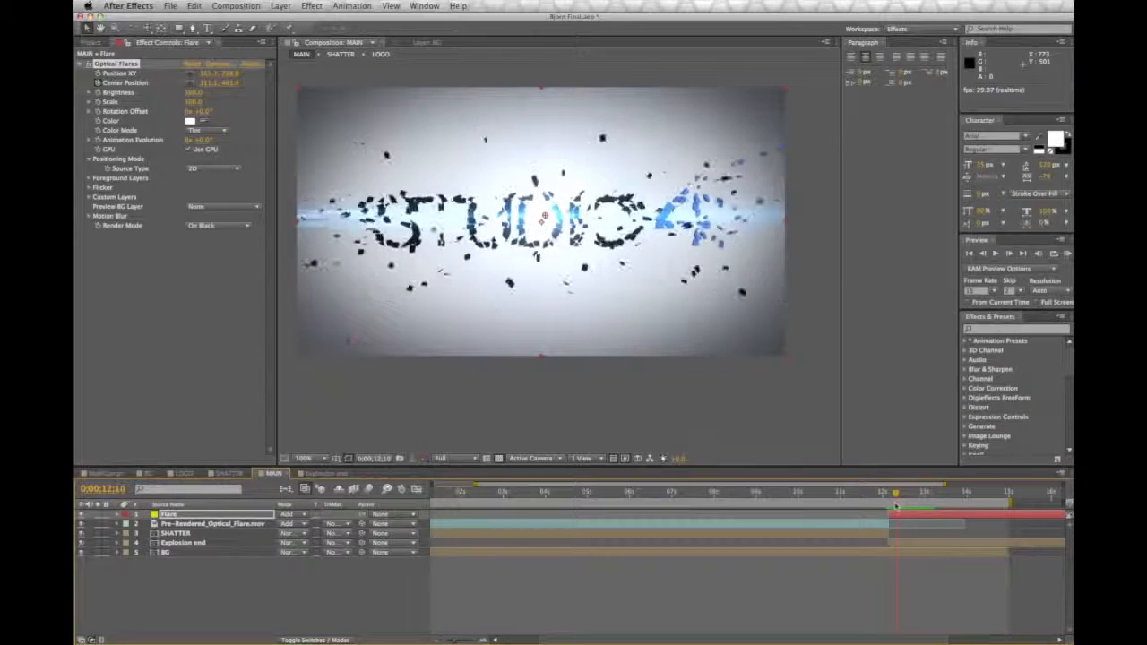
left_click_drag(890, 506, 888, 498)
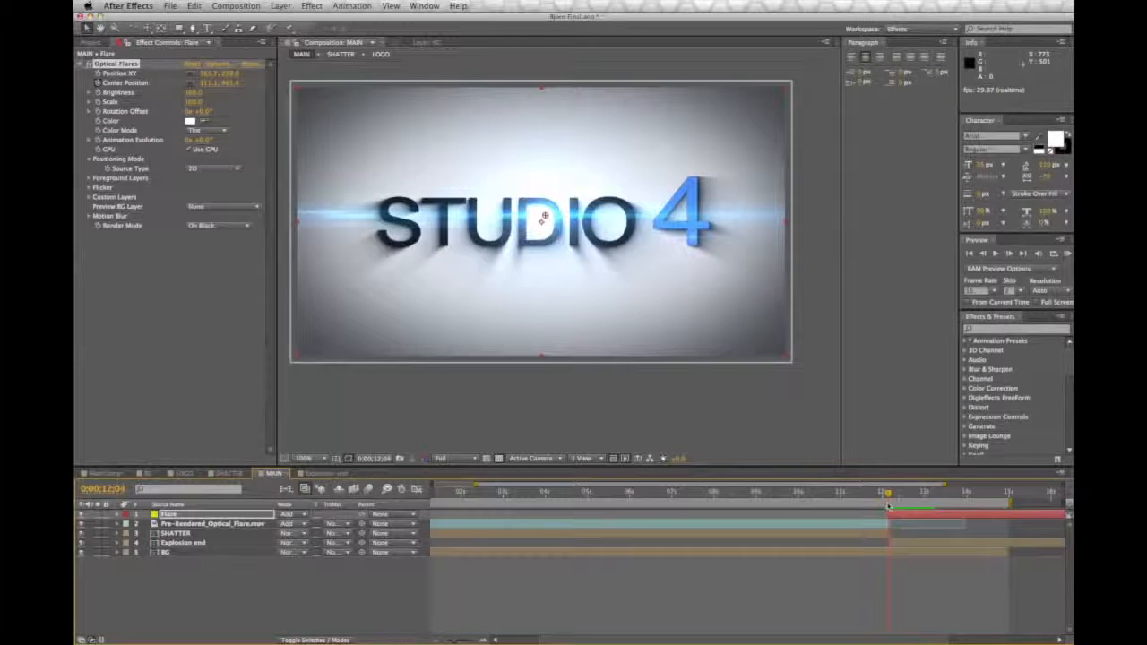
key("space")
Step: Compare the explosion and flare with the reference video Studio4 Shatter.mov in QuickTime Player and return to After Effects
left_click_drag(597, 366, 612, 385)
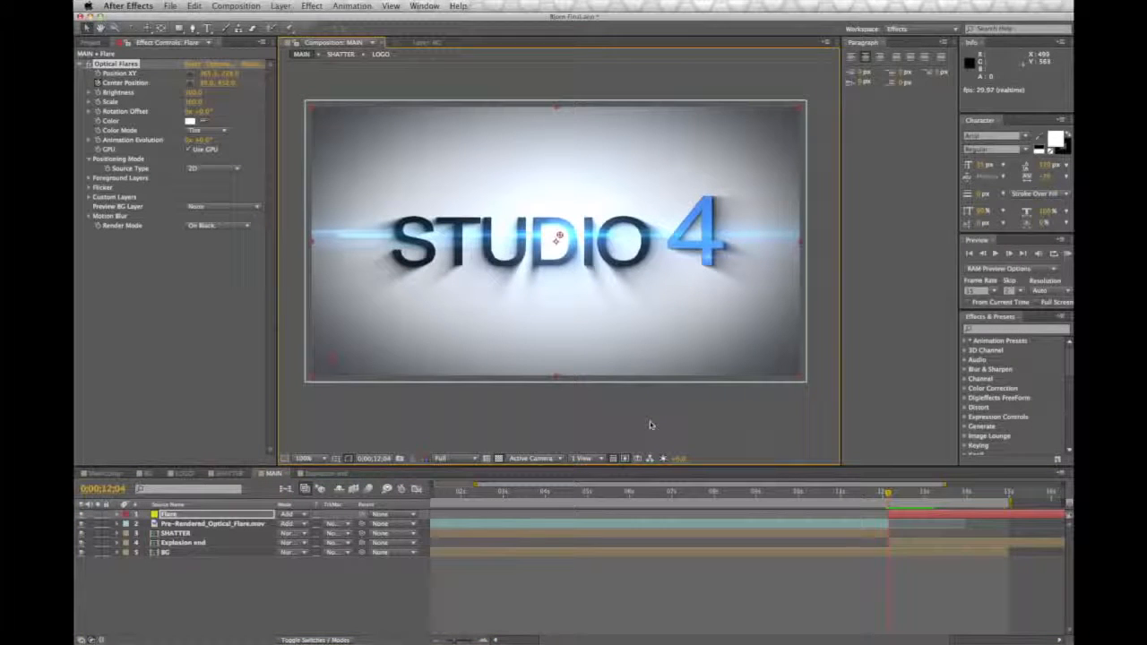
key("super+Tab")
mouse_move(580, 388)
left_mouse_down()
mouse_move(606, 390)
mouse_move(588, 392)
left_mouse_up()
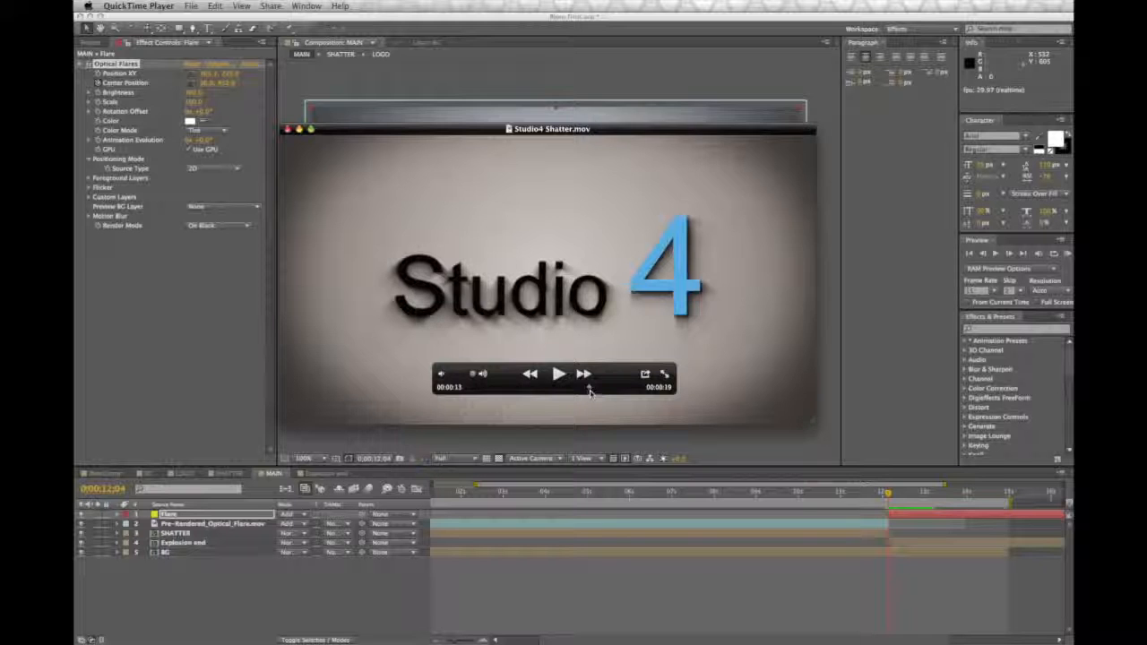
left_click_drag(590, 391, 591, 391)
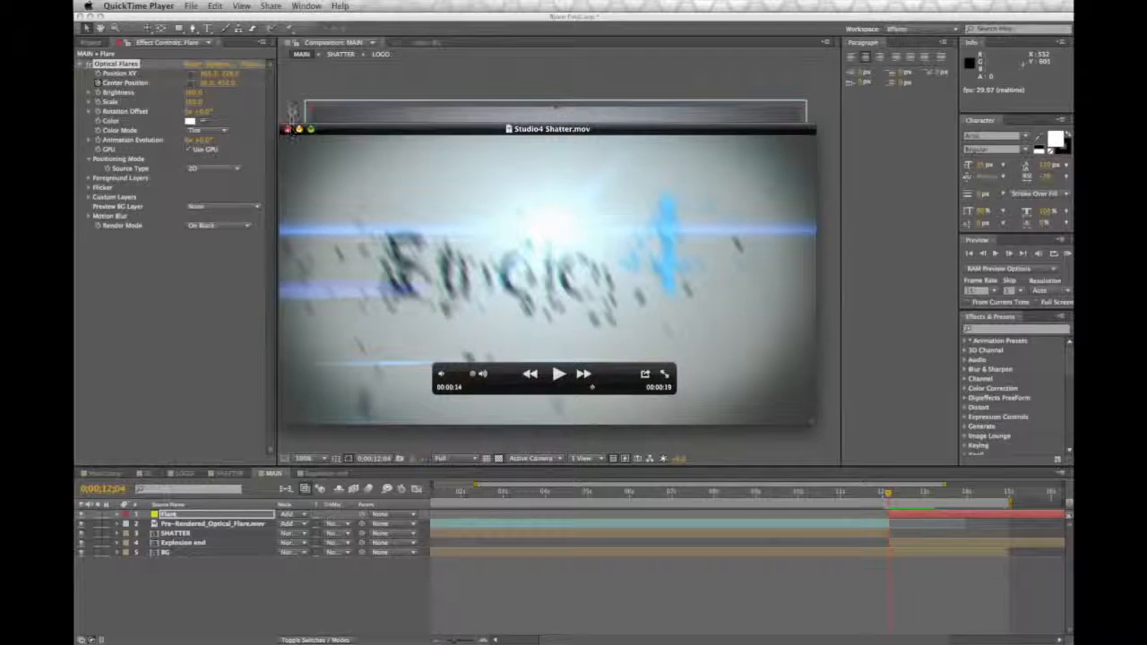
left_click(291, 105)
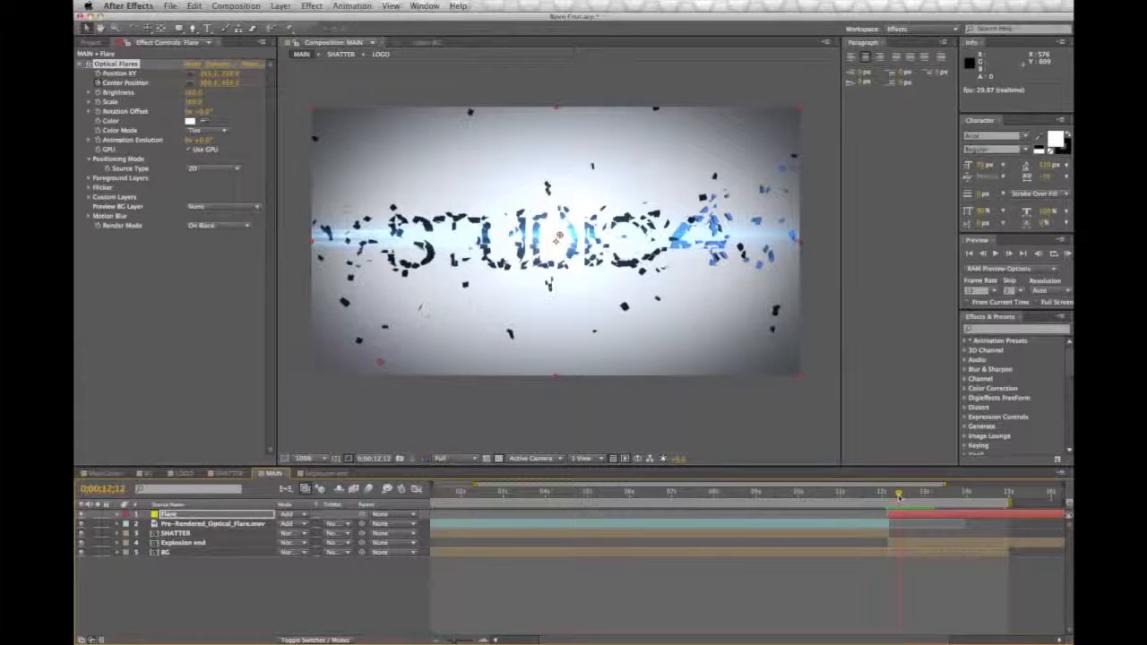
Step: Create a black, comp-sized solid named Fade out in the MAIN composition
left_click(280, 6)
mouse_move(285, 20)
left_click(435, 33)
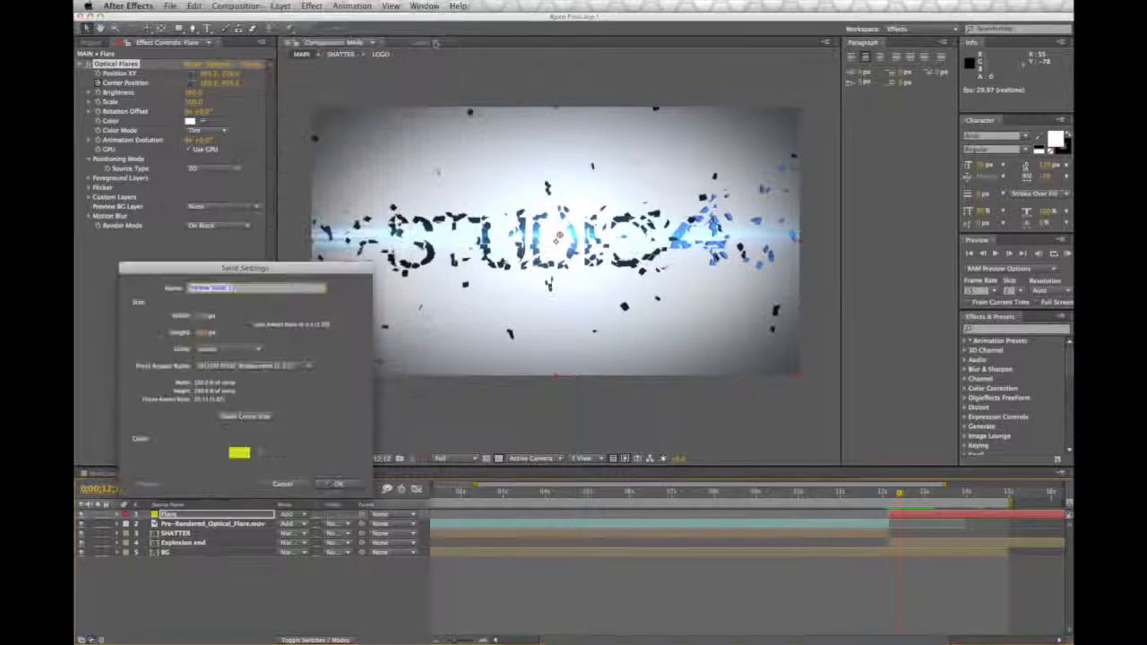
type("Part")
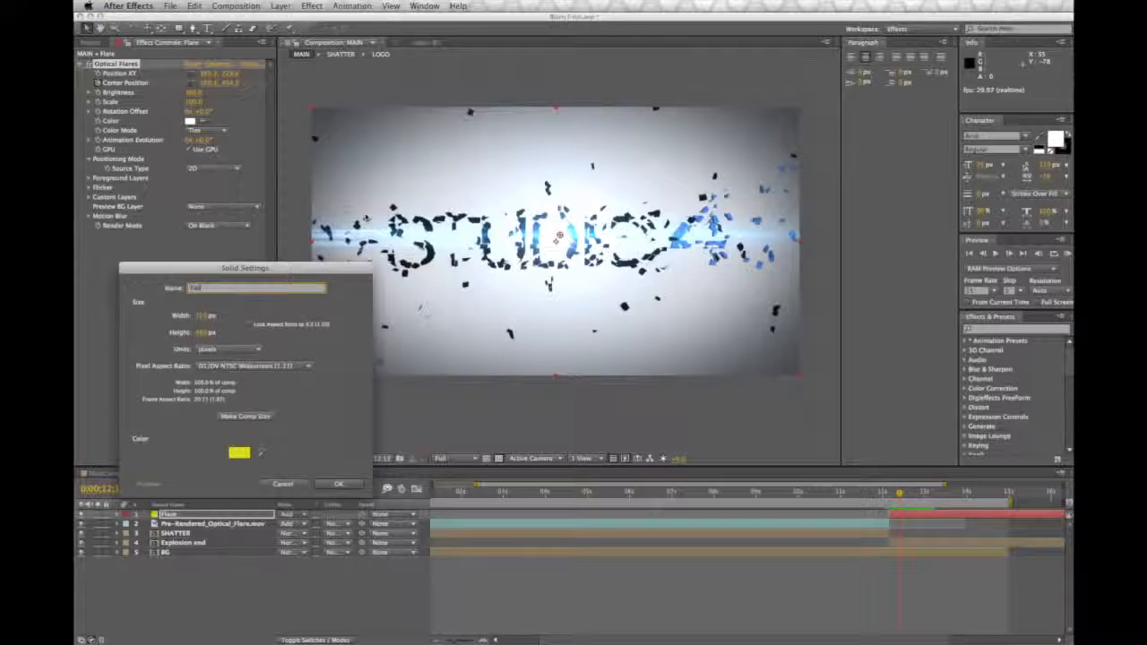
type(" out")
left_click(239, 453)
left_click_drag(597, 477, 504, 579)
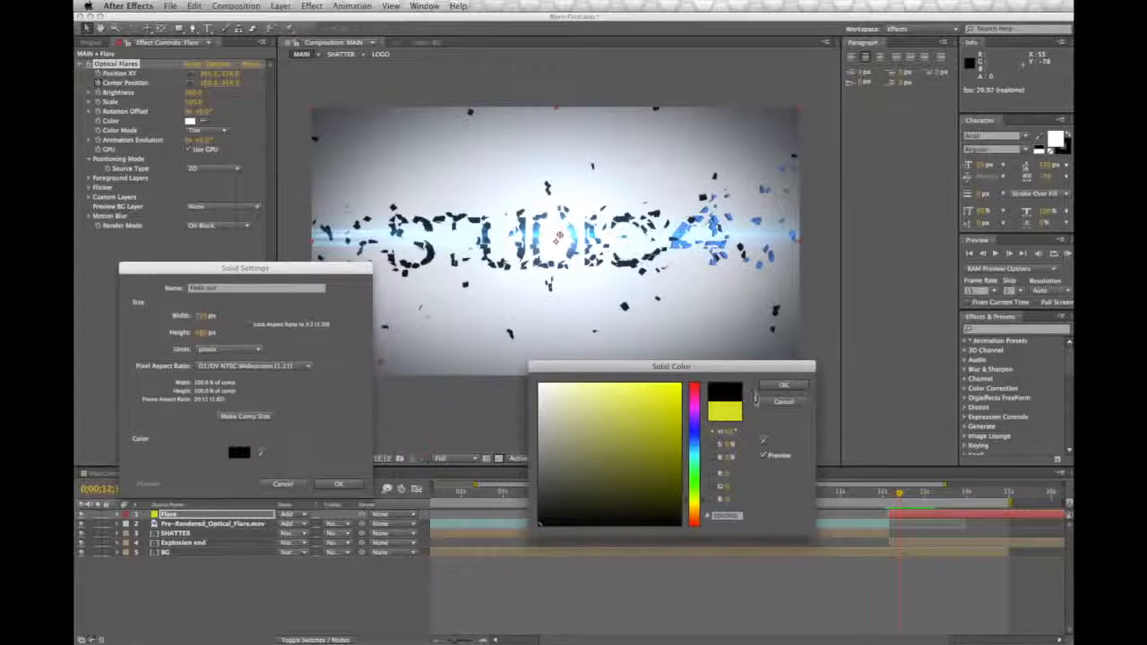
left_click(782, 385)
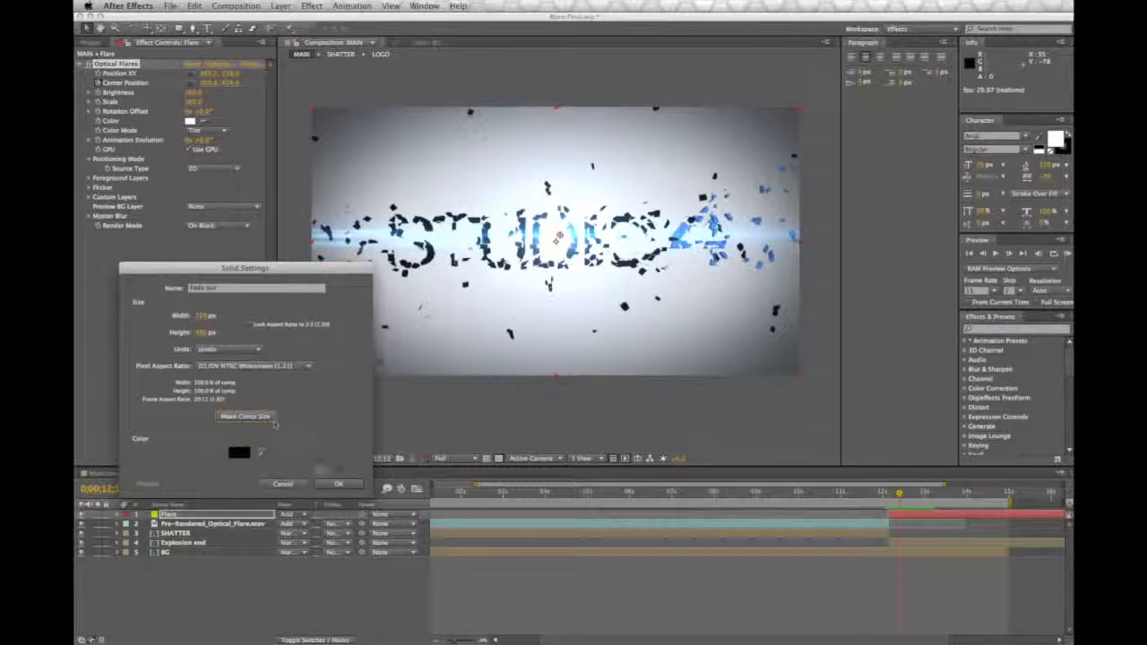
left_click(334, 484)
Step: Put the Fade out layer below BG and keyframe its opacity from 0% at 0;00;14;10 to 100% at 0;00;14;29
left_click_drag(184, 517, 171, 566)
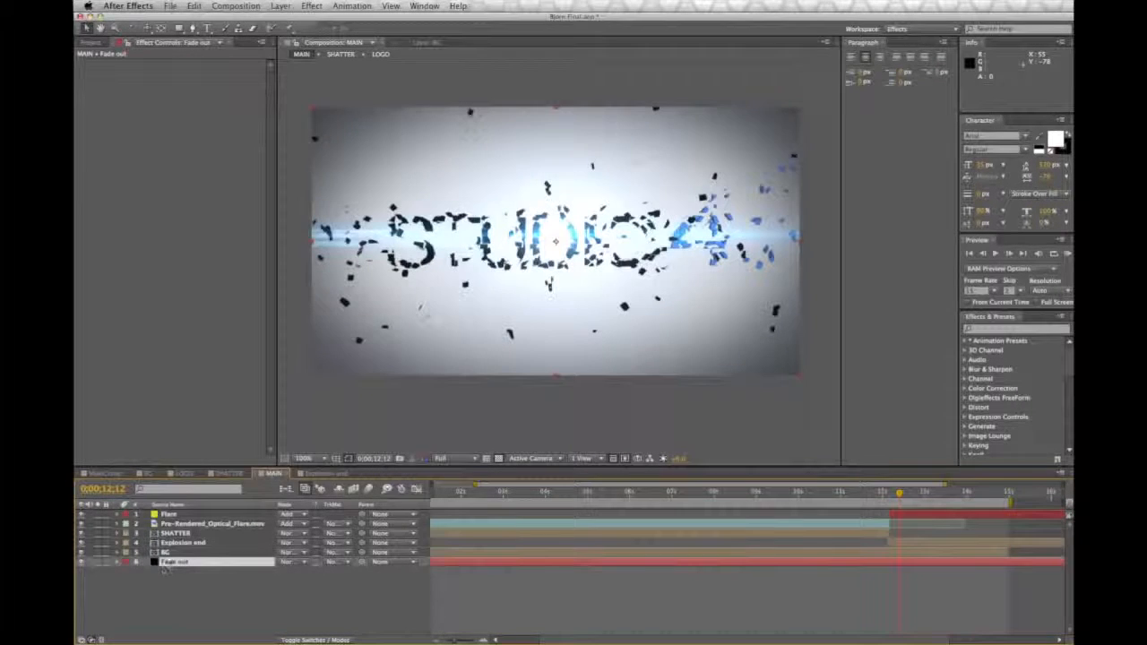
key("t")
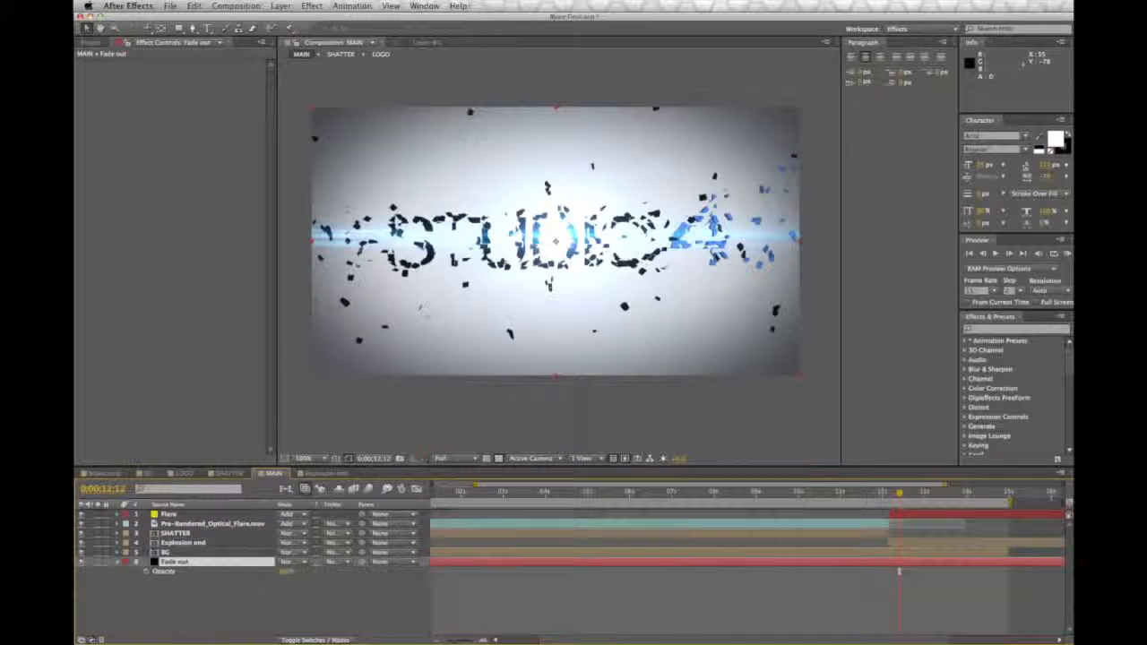
left_click_drag(898, 493, 980, 495)
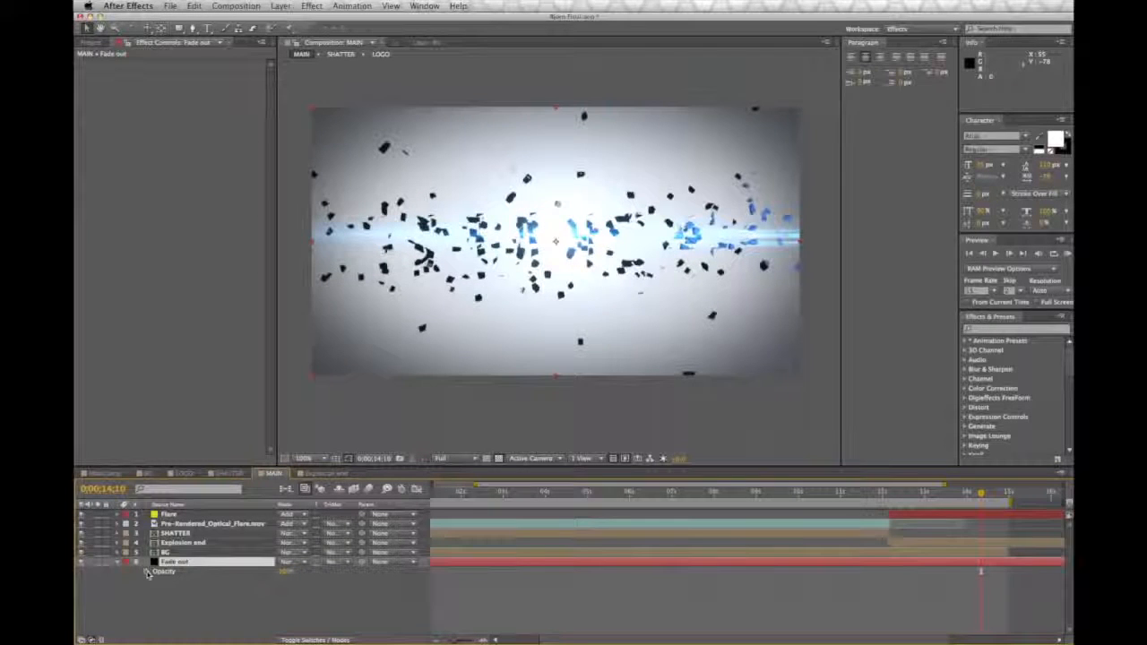
left_click(147, 571)
left_click(1008, 494)
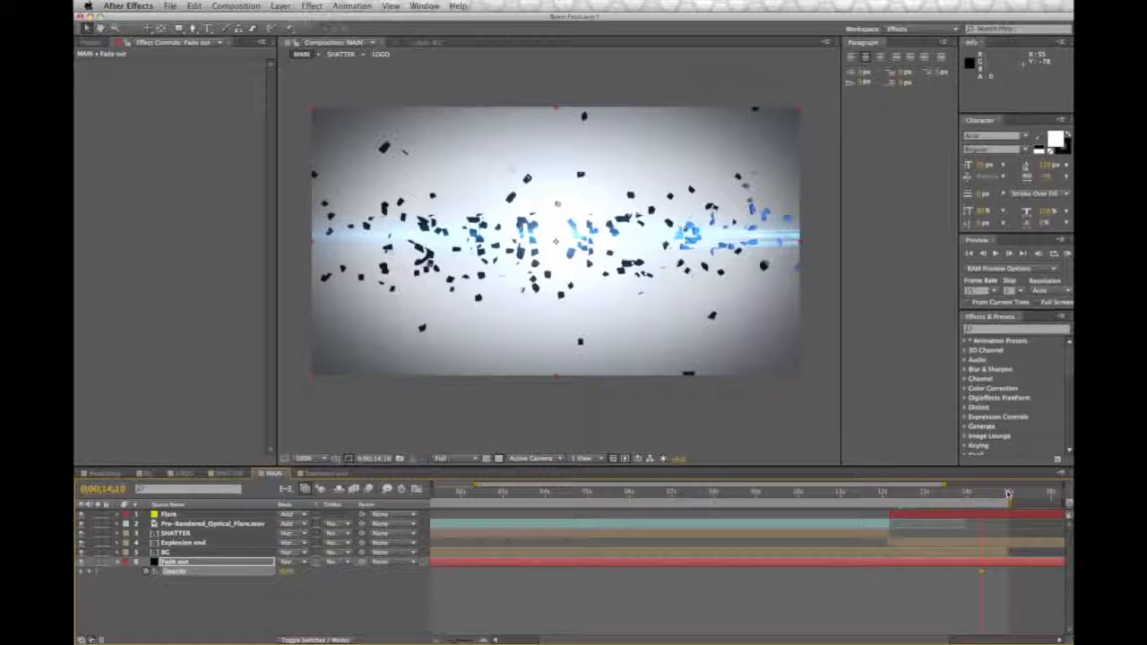
left_click(88, 571)
left_click_drag(978, 498, 981, 498)
left_click(981, 571)
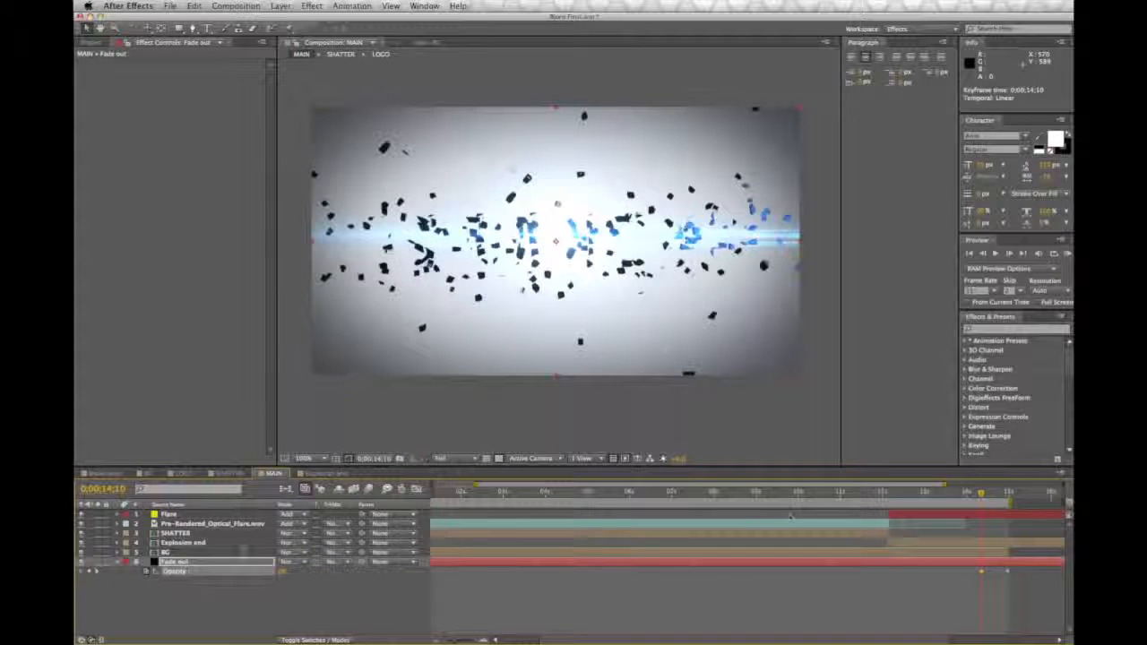
Step: Move the Fade out layer to the top of the layer stack and check the start of the fade
left_click_drag(195, 563, 204, 510)
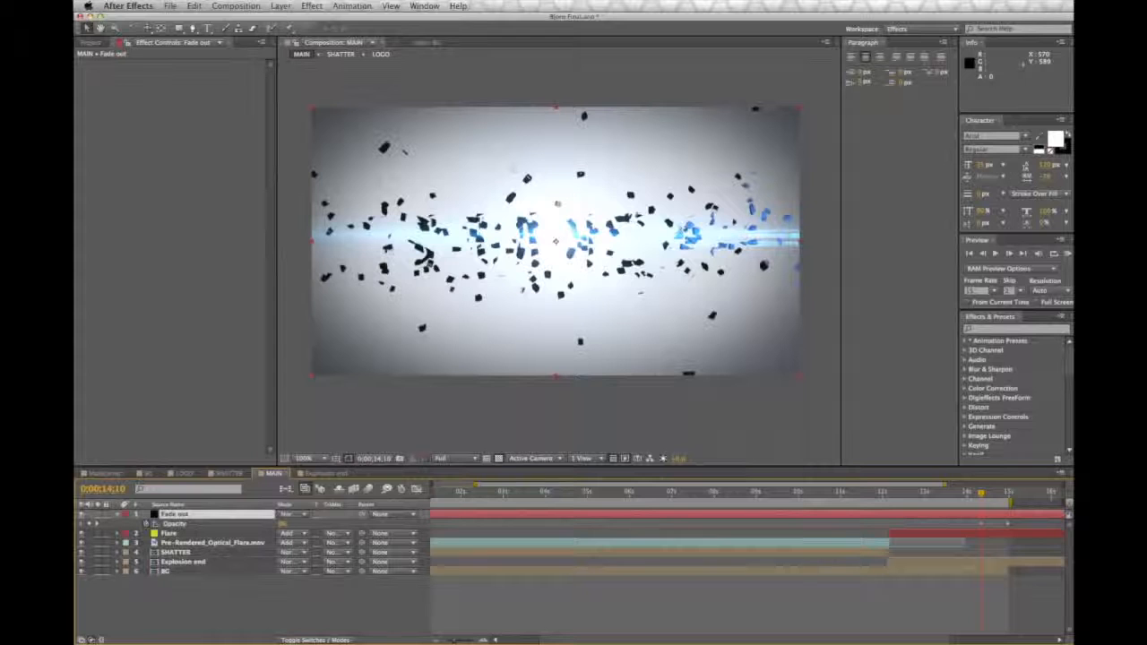
mouse_move(982, 493)
left_mouse_down()
mouse_move(948, 495)
mouse_move(1013, 497)
mouse_move(983, 495)
left_mouse_up()
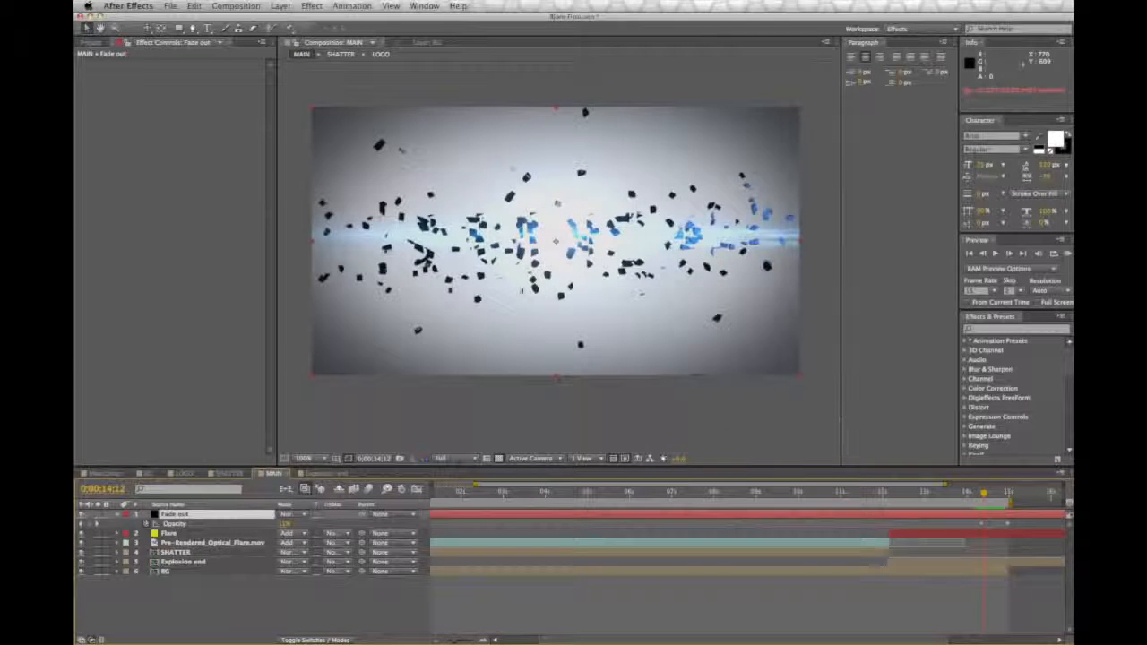